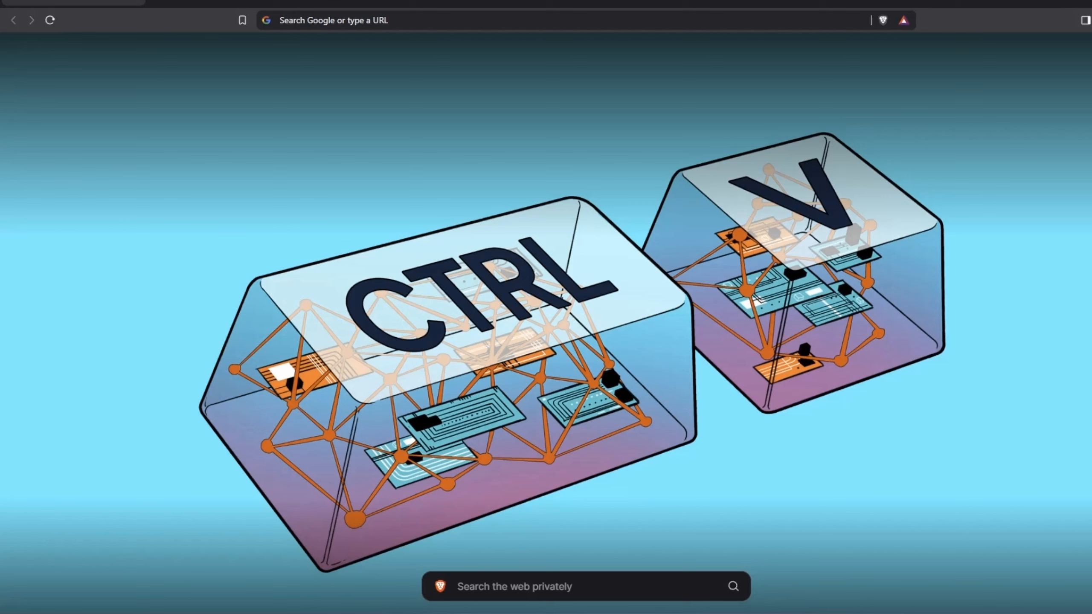
# Show the Packet Tracer topology of two switches with PC1 and PC2 on the left half
pyautogui.click(563, 593)
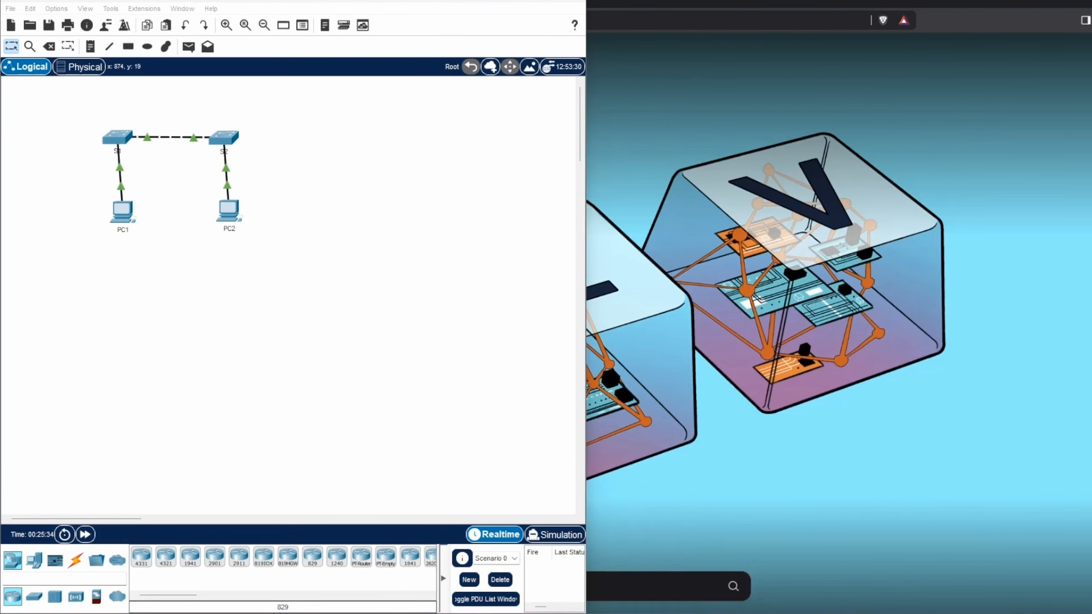
# Put the lab worksheet beside Packet Tracer and read its five part objectives down to Part 1's steps
pyautogui.click(675, 598)
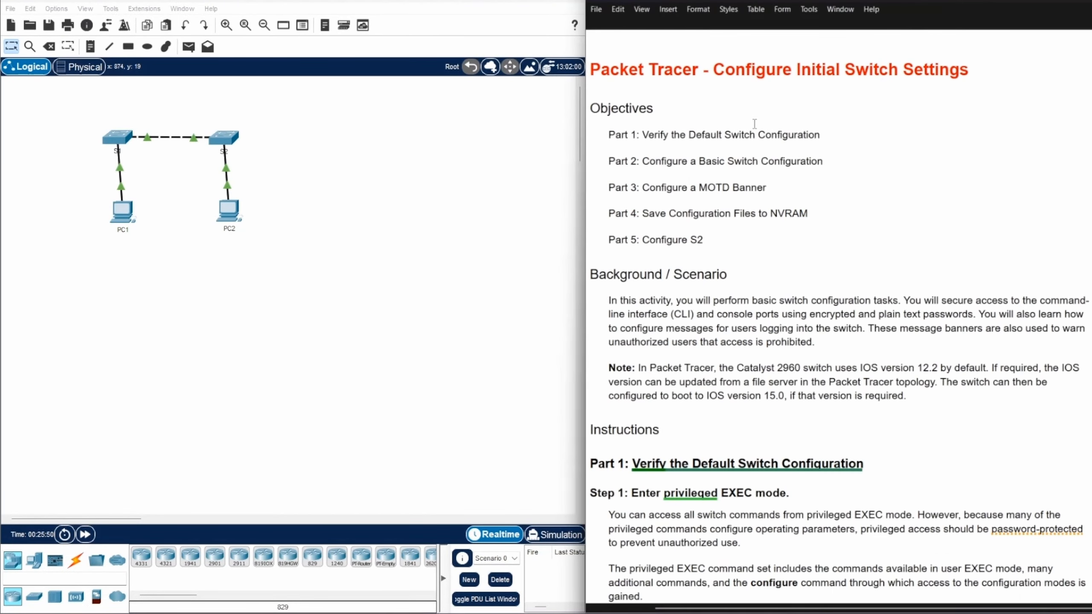
pyautogui.moveTo(638, 136); pyautogui.dragTo(825, 135)
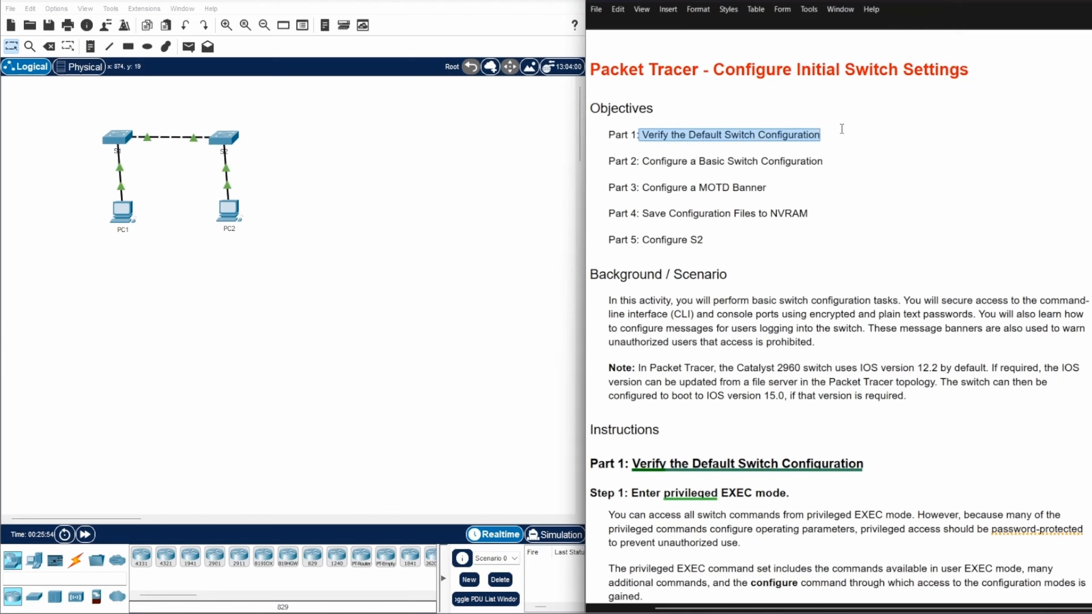
pyautogui.moveTo(642, 163); pyautogui.dragTo(847, 158)
pyautogui.moveTo(692, 189); pyautogui.dragTo(795, 188)
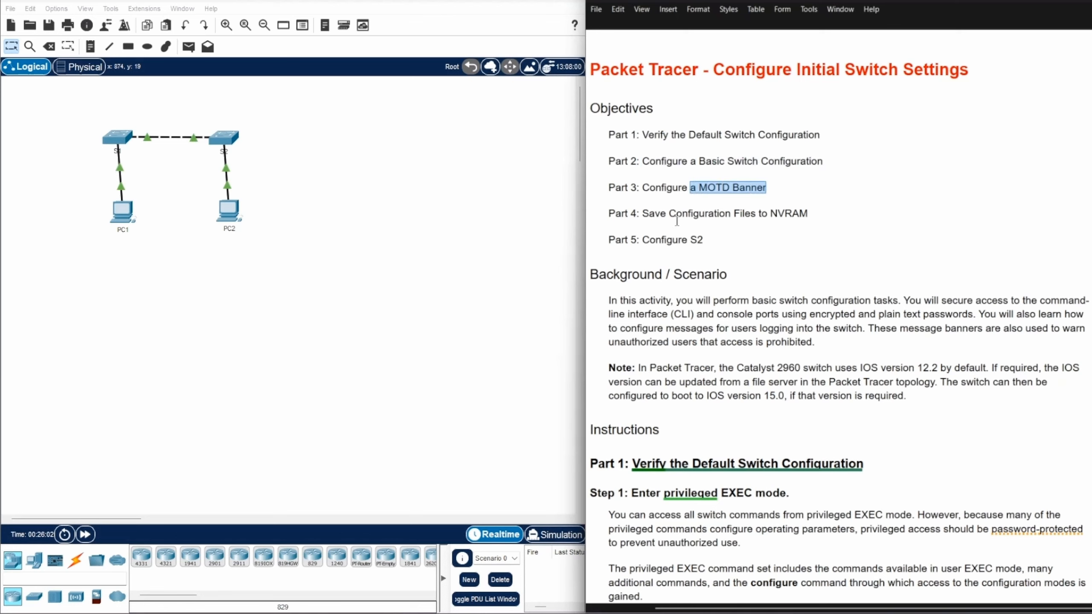
pyautogui.moveTo(672, 214); pyautogui.dragTo(812, 212)
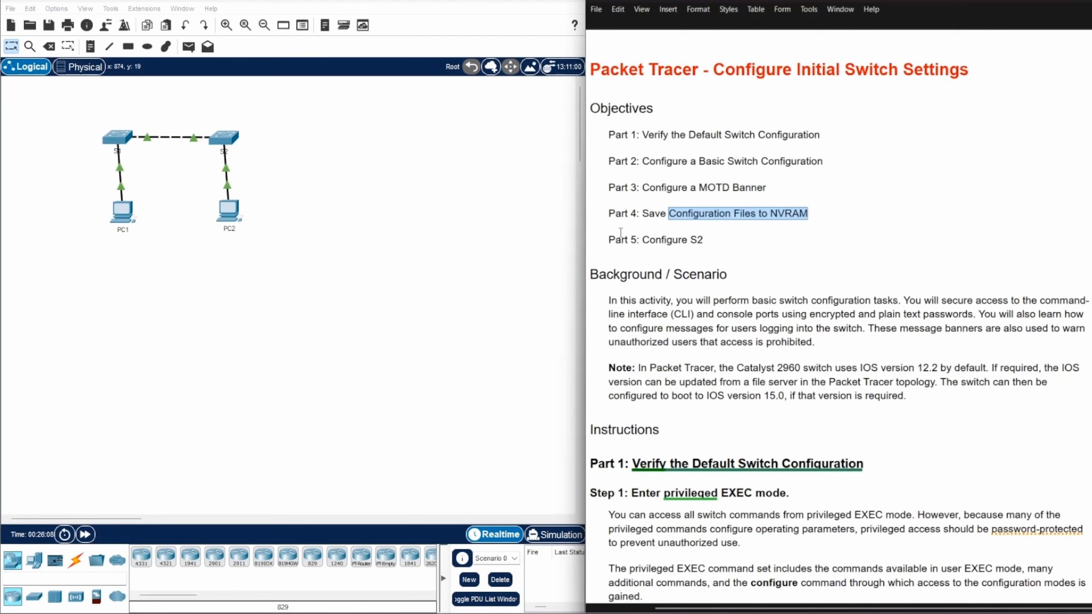
pyautogui.moveTo(643, 241); pyautogui.dragTo(713, 243)
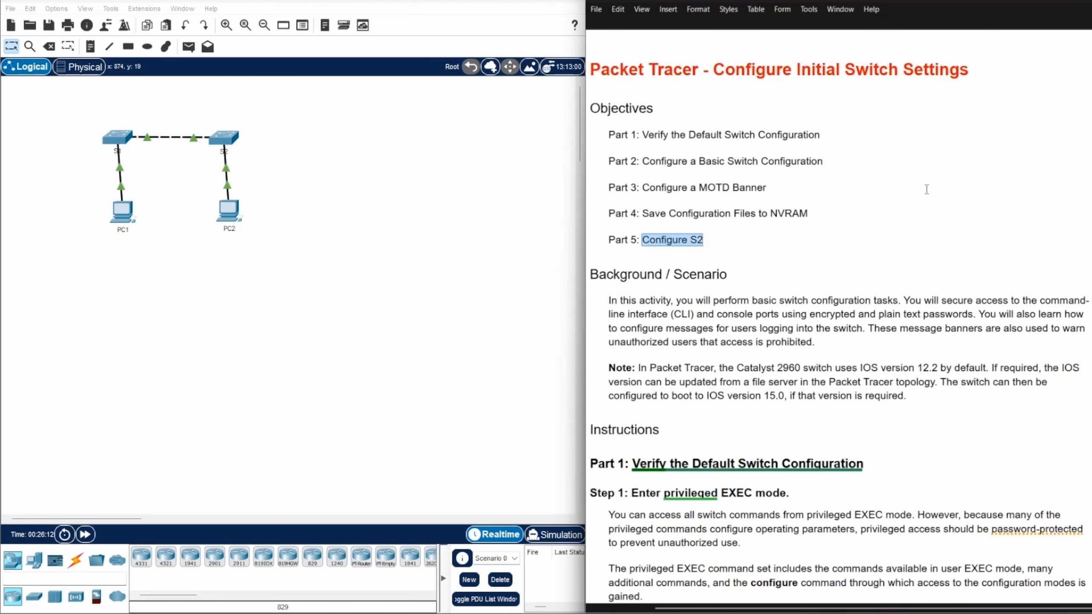
pyautogui.scroll(-7, 926, 190)
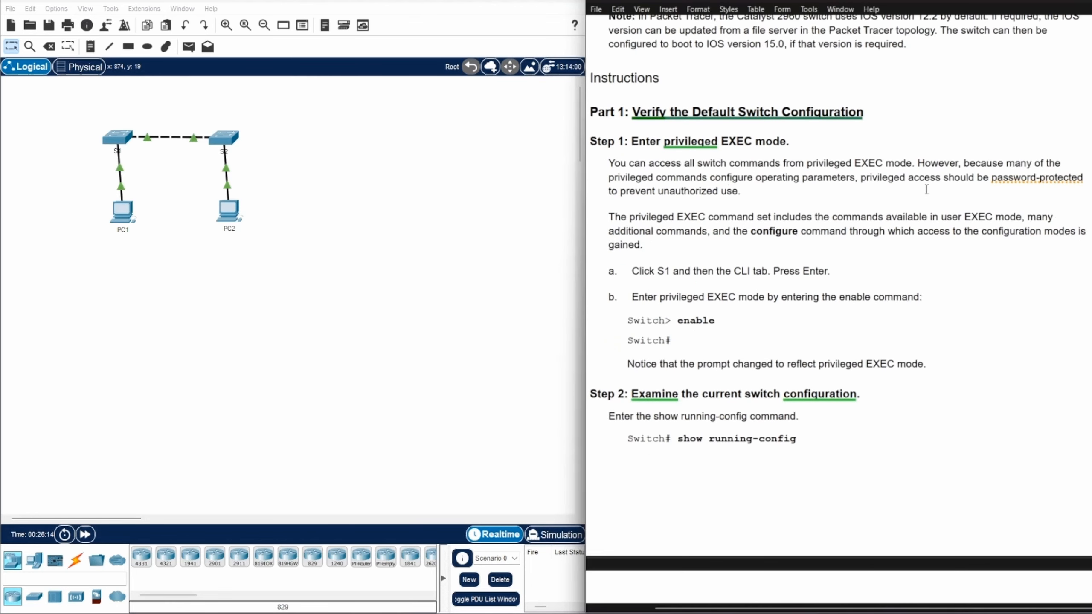
pyautogui.scroll(-1, 926, 189)
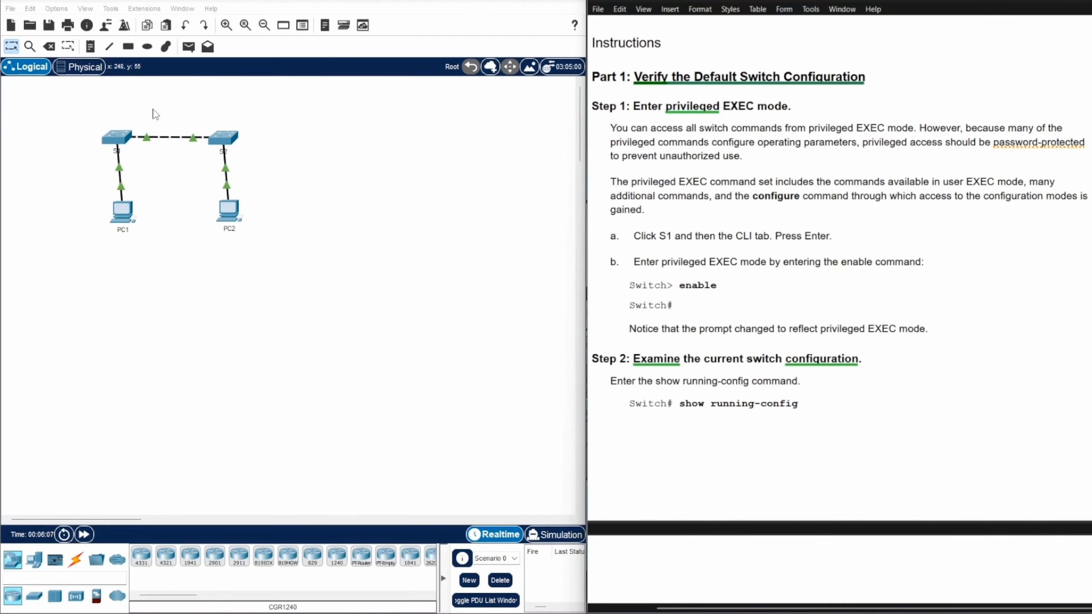
# Open S1's CLI, move it aside, and run enable to reach the Switch# prompt
pyautogui.click(119, 139)
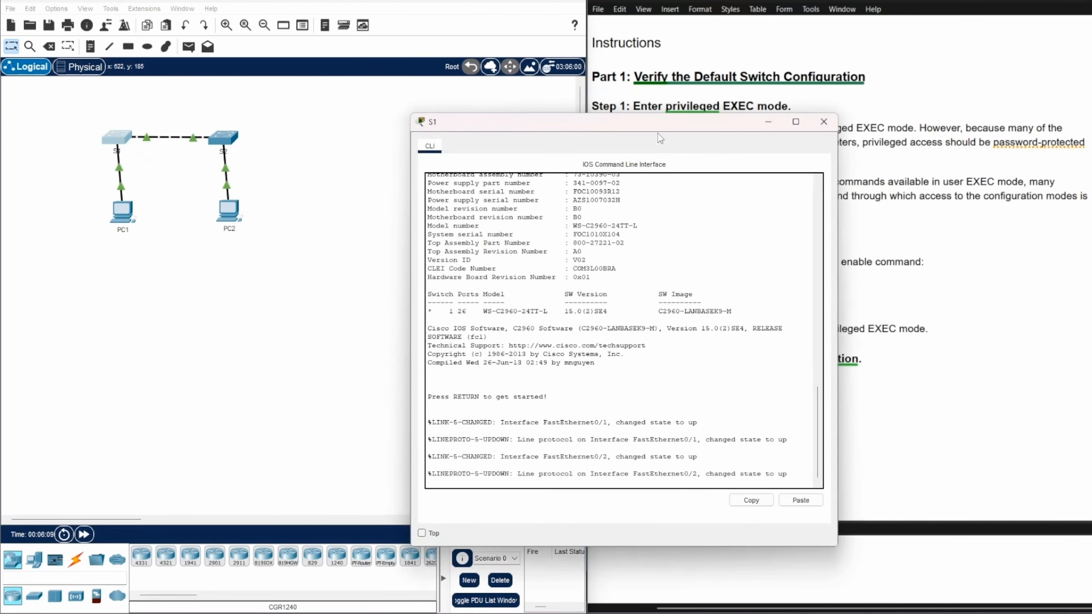
pyautogui.moveTo(652, 126); pyautogui.dragTo(380, 91)
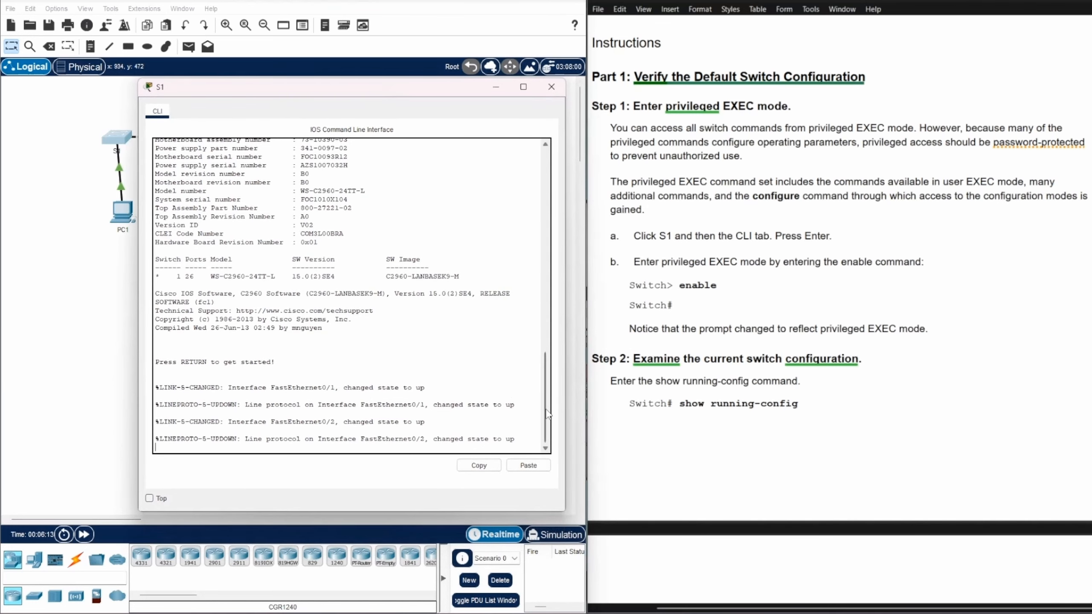
pyautogui.press('Return')
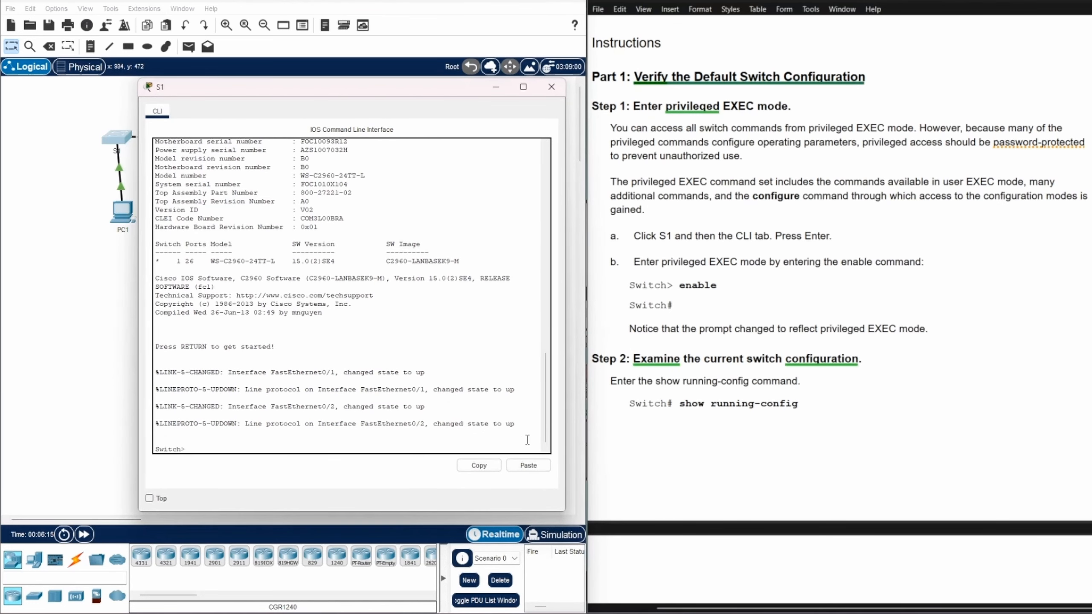
pyautogui.write('enable')
pyautogui.press('Return')
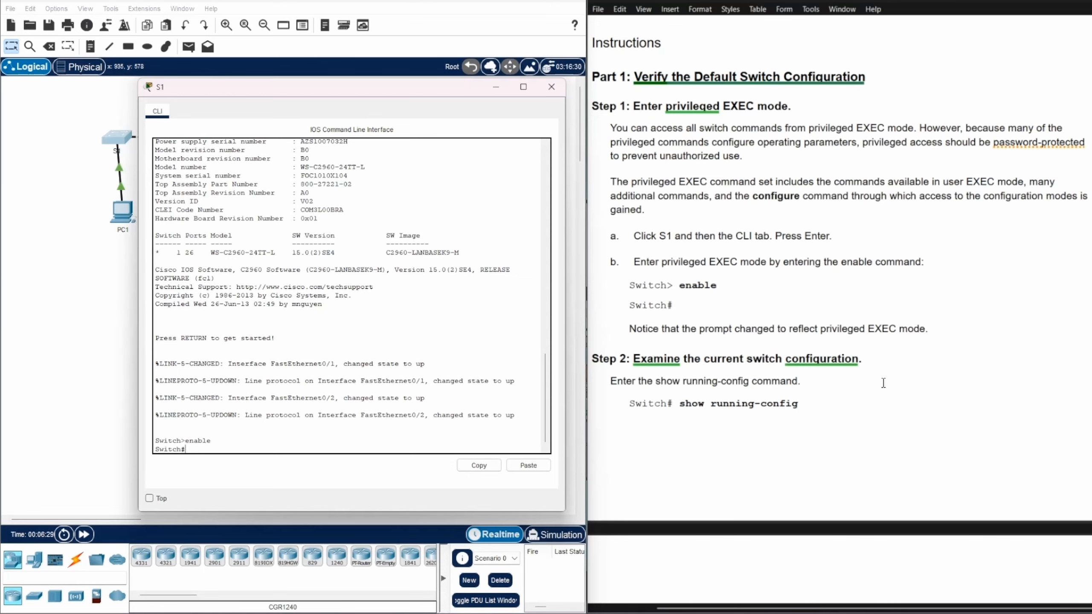
pyautogui.scroll(-1, 854, 315)
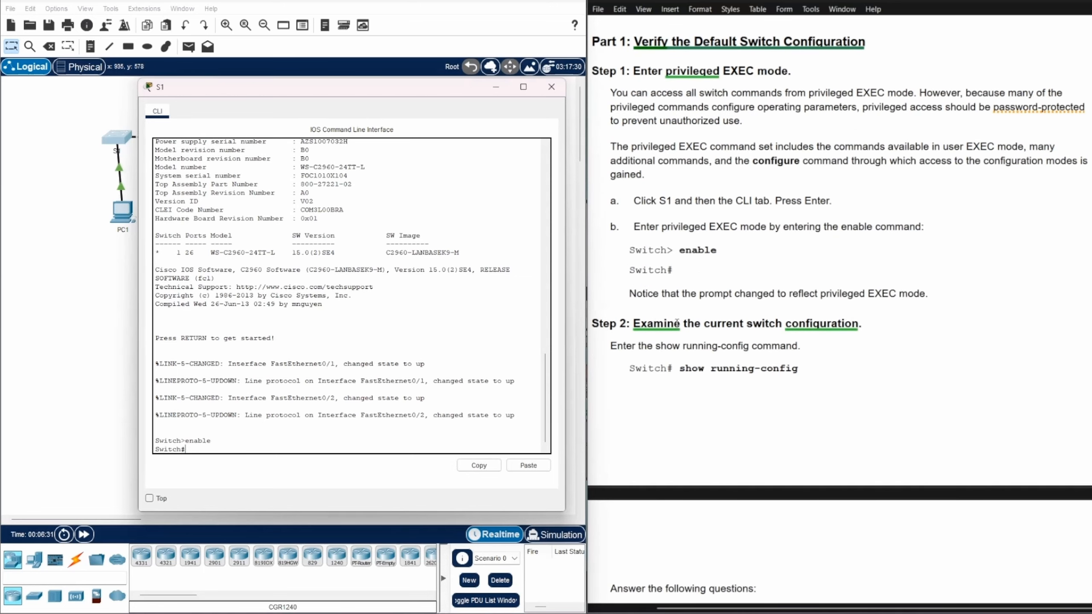
pyautogui.scroll(-2, 894, 299)
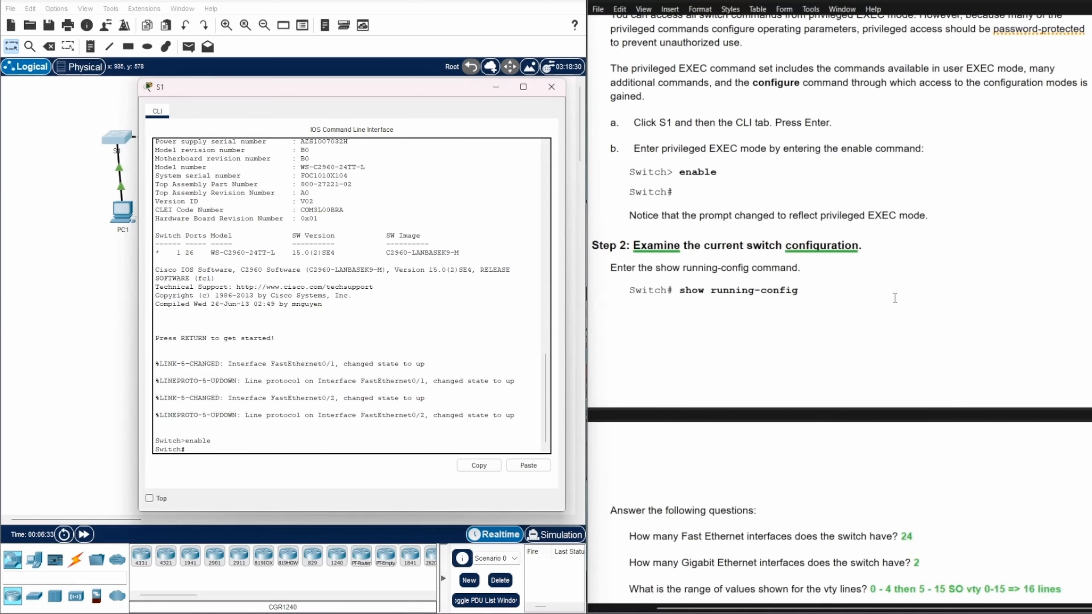
pyautogui.scroll(-6, 894, 298)
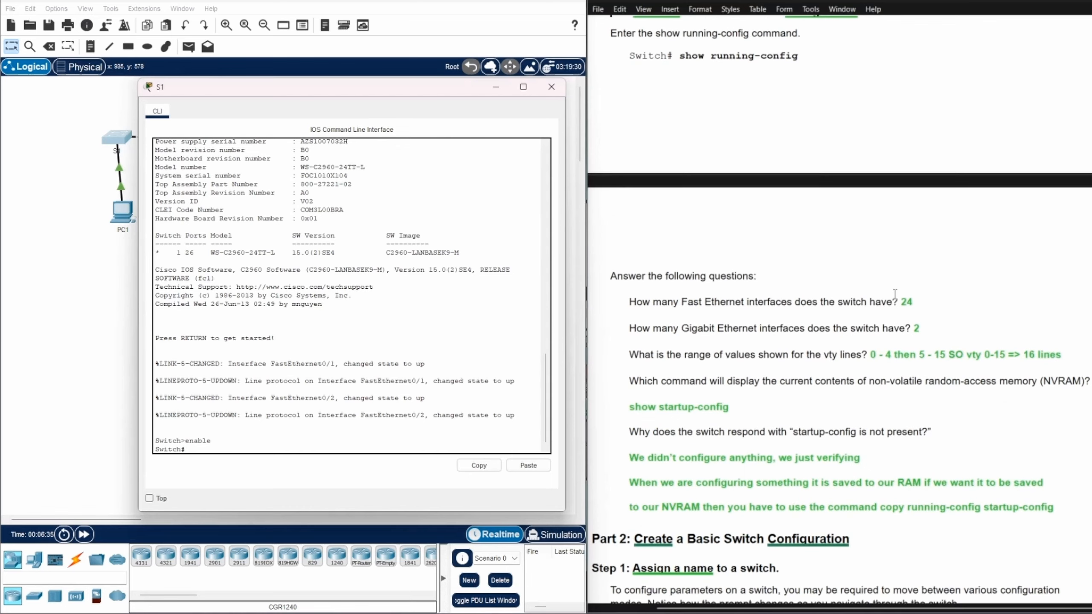
pyautogui.scroll(1, 894, 292)
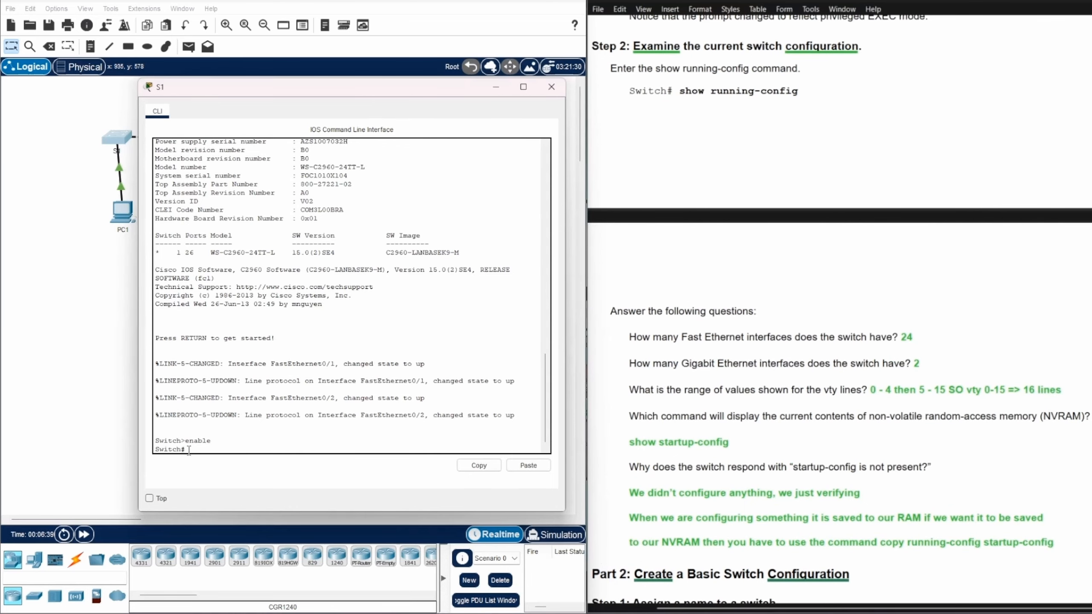
# Run show running-config on S1 and page through to the end of the output
pyautogui.write('show run')
pyautogui.press('Tab')
pyautogui.press('Return')
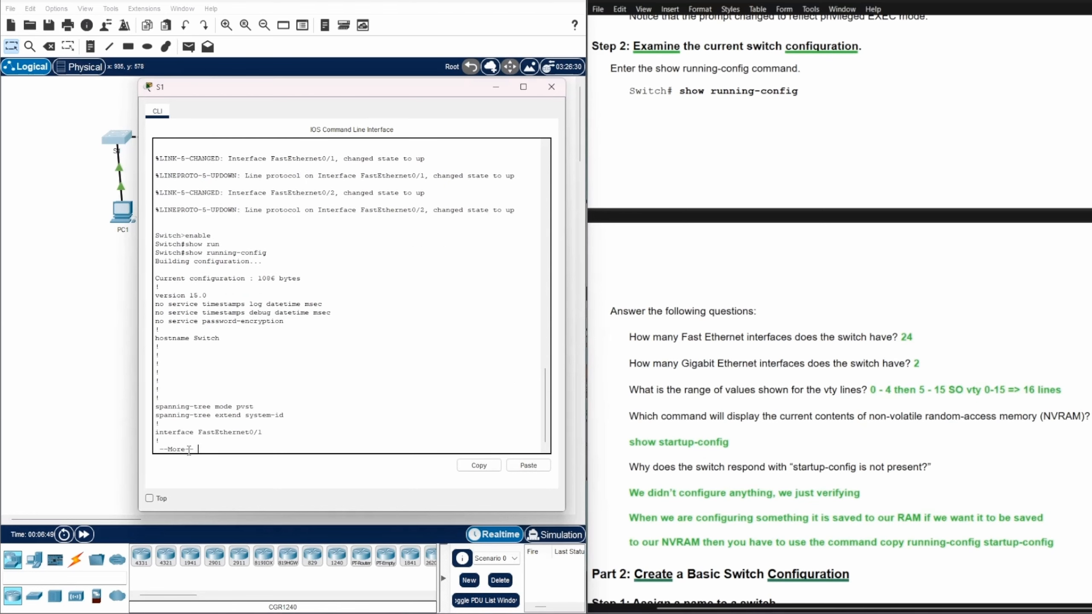
pyautogui.press('Return')
pyautogui.press('Return')
pyautogui.press('Return')
pyautogui.press('Return')
pyautogui.press('Return')
pyautogui.press('Return')
pyautogui.press('Return')
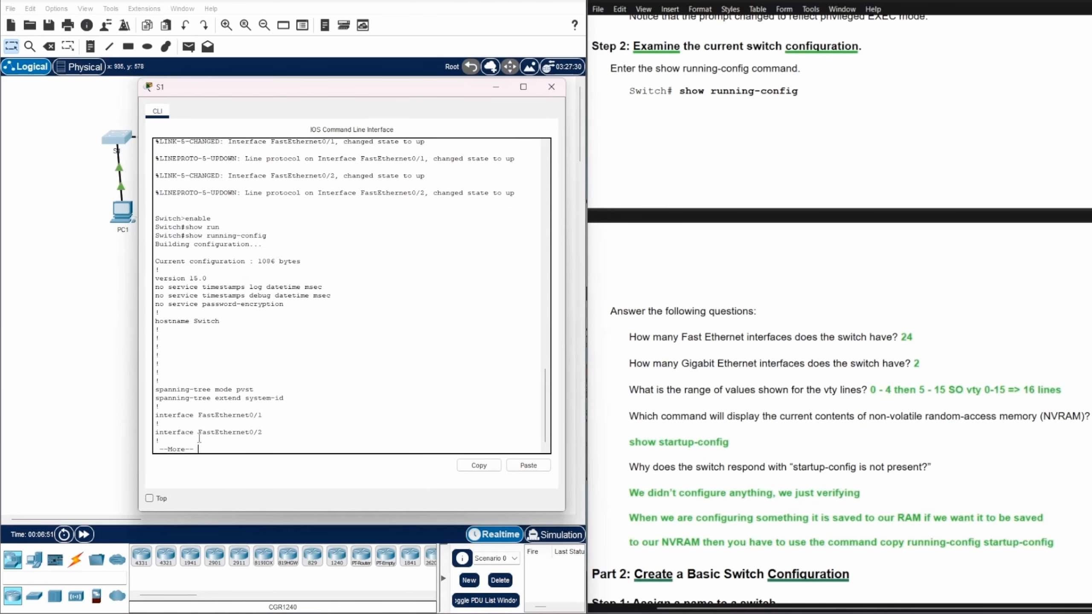
pyautogui.press('Return')
pyautogui.press('Return')
pyautogui.press('Return')
pyautogui.press('Return')
pyautogui.press('Return')
pyautogui.press('Return')
pyautogui.press('Return')
pyautogui.press('Return')
pyautogui.press('Return')
pyautogui.press('Return')
pyautogui.press('Return')
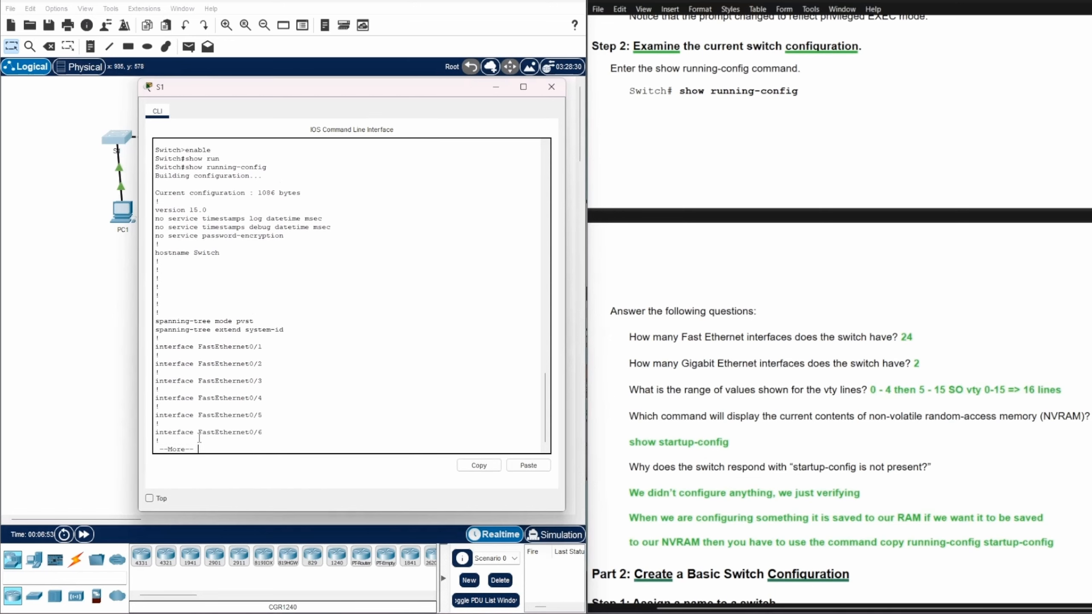
pyautogui.press('Return')
pyautogui.press('Return')
pyautogui.press('Return')
pyautogui.press('Return')
pyautogui.press('Return')
pyautogui.press('Return')
pyautogui.press('Return')
pyautogui.press('Return')
pyautogui.press('Return')
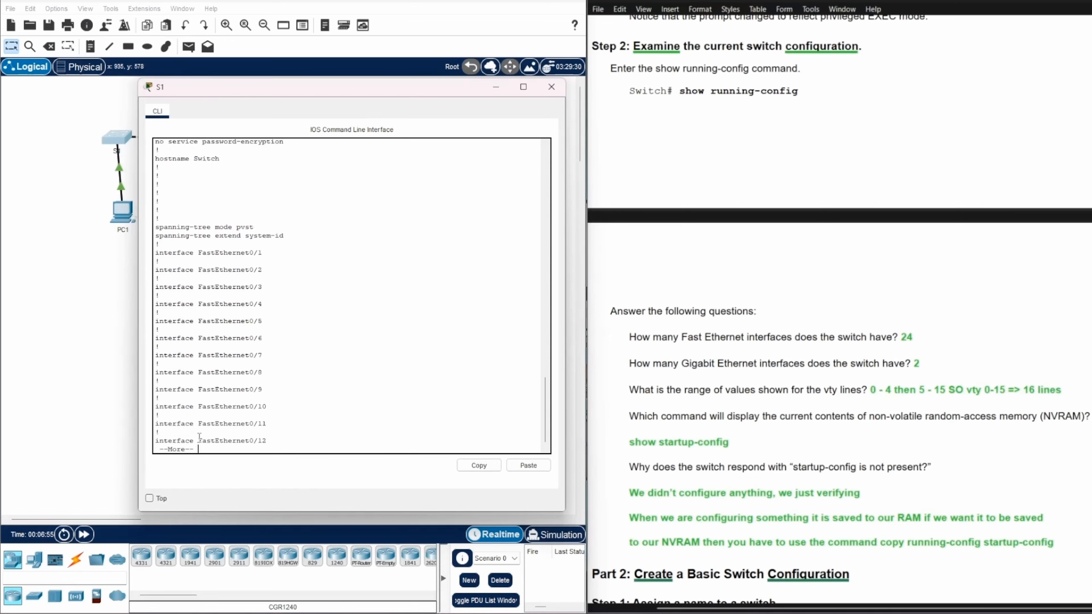
pyautogui.press('Return')
pyautogui.press('Return')
pyautogui.press('Return')
pyautogui.press('Return')
pyautogui.press('Return')
pyautogui.press('Return')
pyautogui.press('Return')
pyautogui.press('Return')
pyautogui.press('Return')
pyautogui.press('Return')
pyautogui.press('Return')
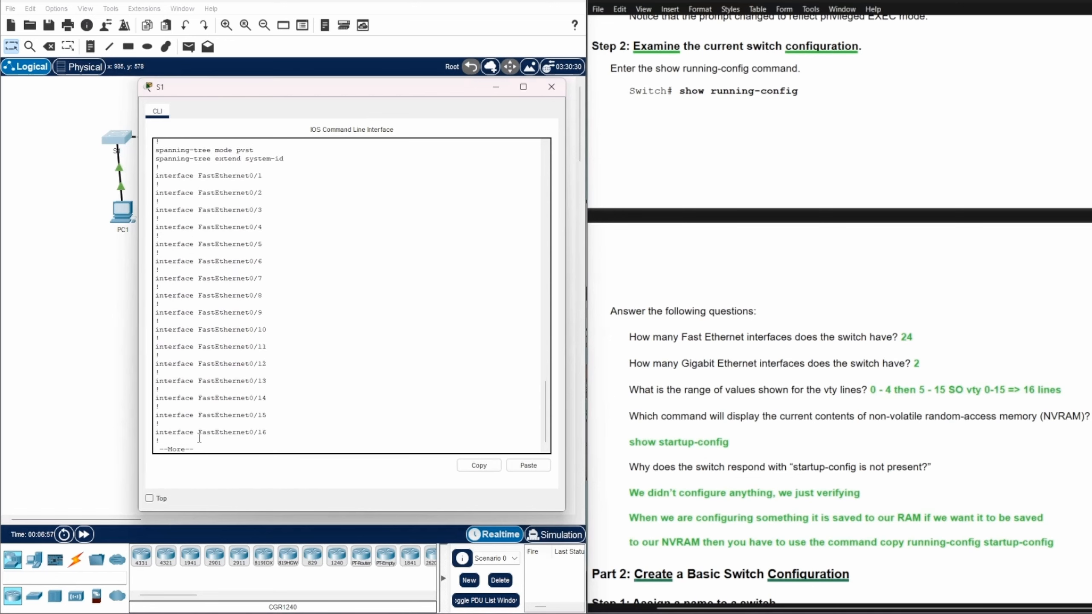
pyautogui.press('Return')
pyautogui.press('Return')
pyautogui.press('Return')
pyautogui.press('Return')
pyautogui.press('Return')
pyautogui.press('Return')
pyautogui.press('Return')
pyautogui.press('Return')
pyautogui.press('Return')
pyautogui.press('Return')
pyautogui.press('Return')
pyautogui.press('Return')
pyautogui.press('Return')
pyautogui.press('Return')
pyautogui.press('Return')
pyautogui.press('Return')
pyautogui.press('Return')
pyautogui.press('Return')
pyautogui.press('Return')
pyautogui.press('Return')
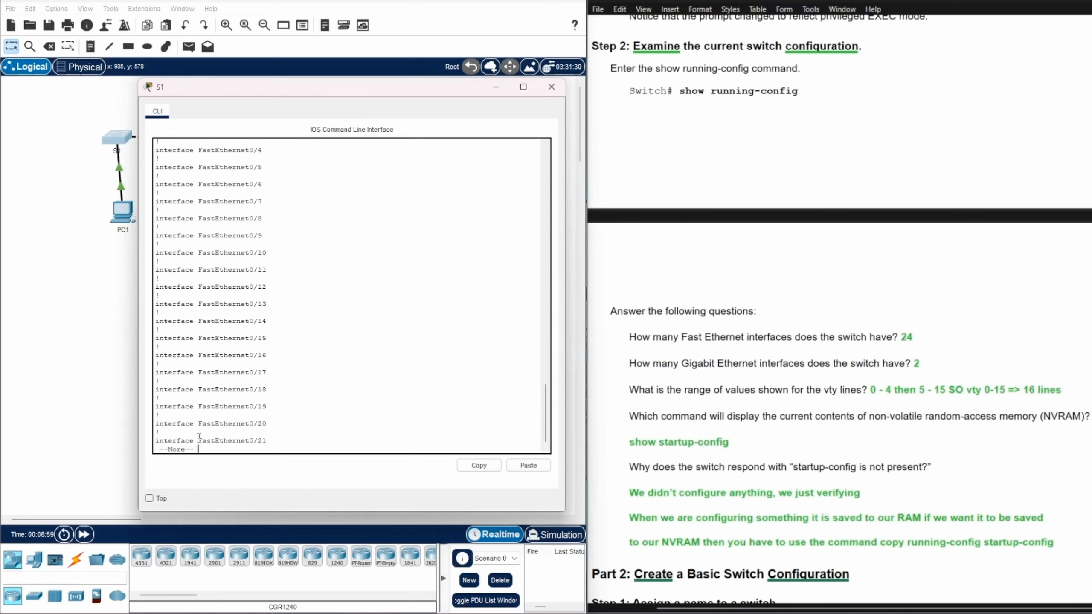
pyautogui.press('Return')
pyautogui.press('Return')
pyautogui.press('Return')
pyautogui.press('Return')
pyautogui.press('Return')
pyautogui.press('Return')
pyautogui.press('Return')
pyautogui.press('Return')
pyautogui.press('Return')
pyautogui.press('Return')
pyautogui.press('Return')
pyautogui.press('Return')
pyautogui.press('Return')
pyautogui.press('Return')
pyautogui.press('Return')
pyautogui.press('Return')
pyautogui.press('Return')
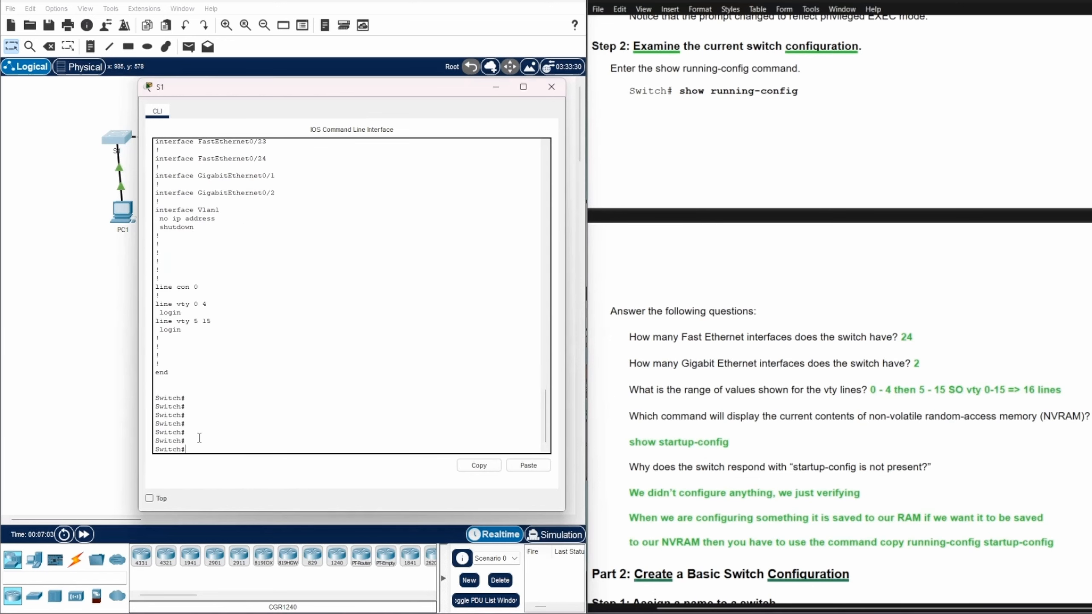
# Point out FastEthernet0/24 and the two GigabitEthernet interfaces in the running configuration
pyautogui.scroll(8, 199, 438)
pyautogui.scroll(7, 294, 367)
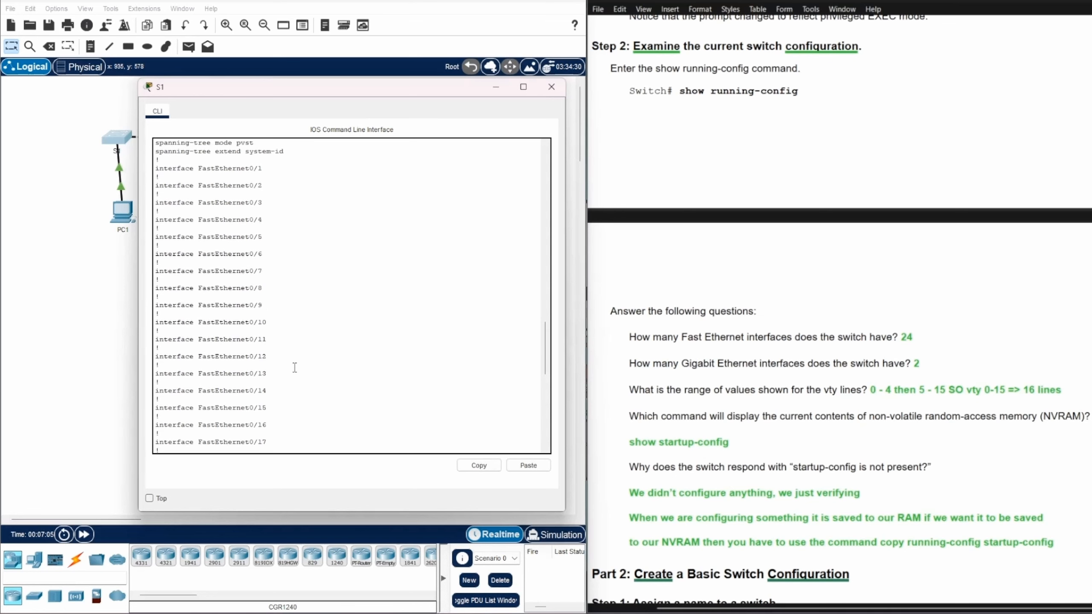
pyautogui.scroll(6, 295, 368)
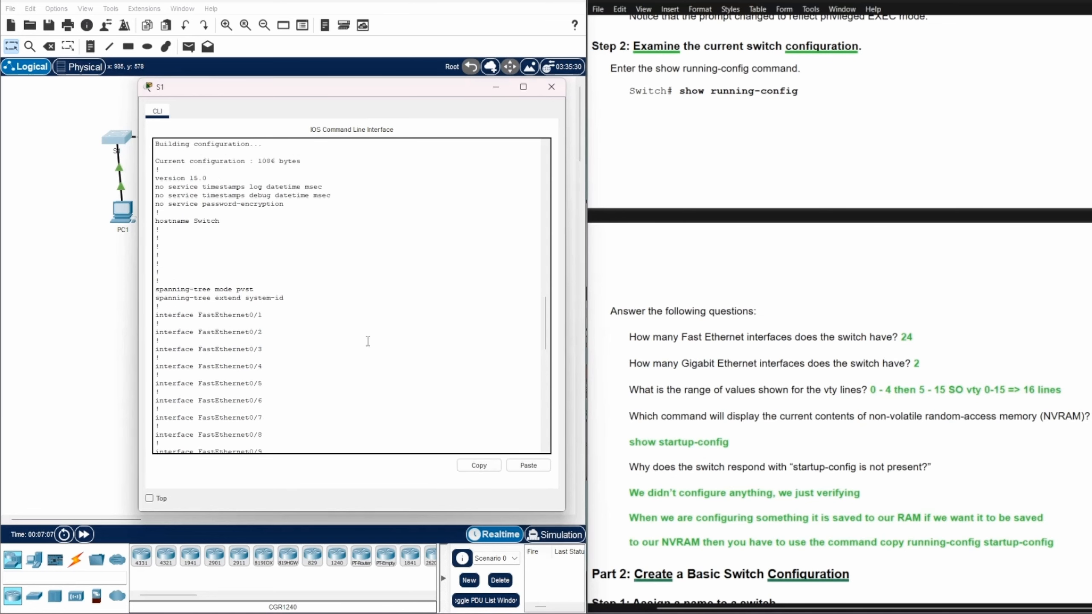
pyautogui.scroll(1, 367, 341)
pyautogui.scroll(-3, 367, 342)
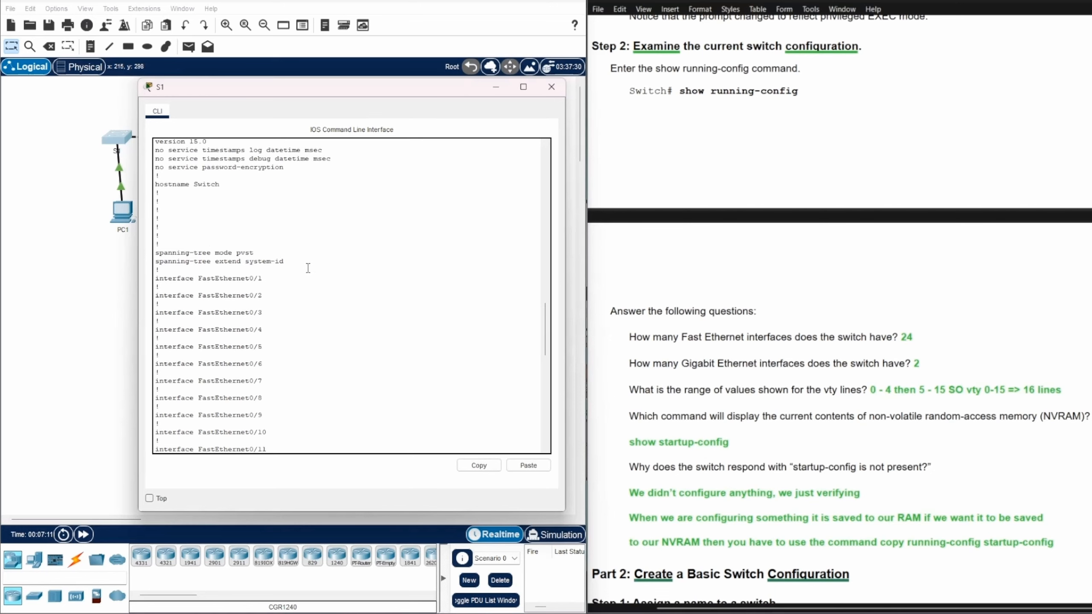
pyautogui.scroll(6, 1050, 209)
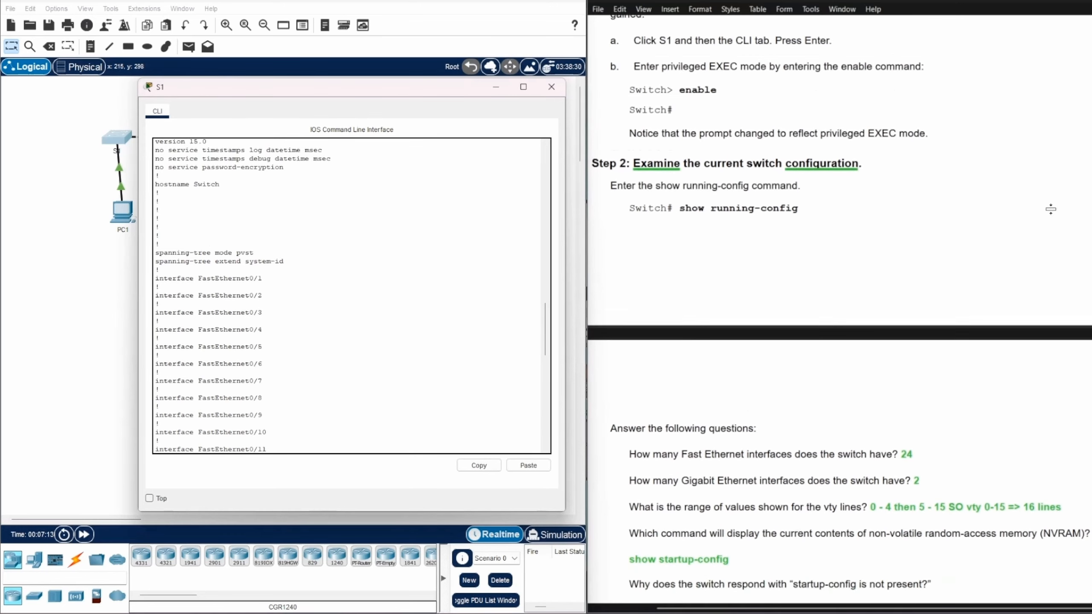
pyautogui.scroll(3, 1050, 209)
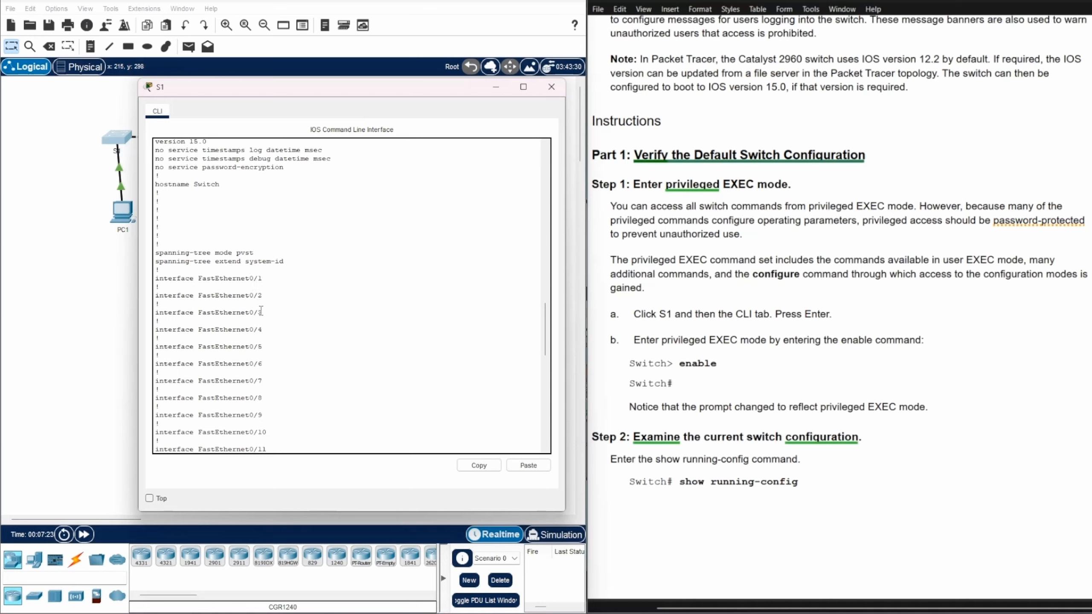
pyautogui.scroll(-1, 339, 326)
pyautogui.scroll(-1, 338, 326)
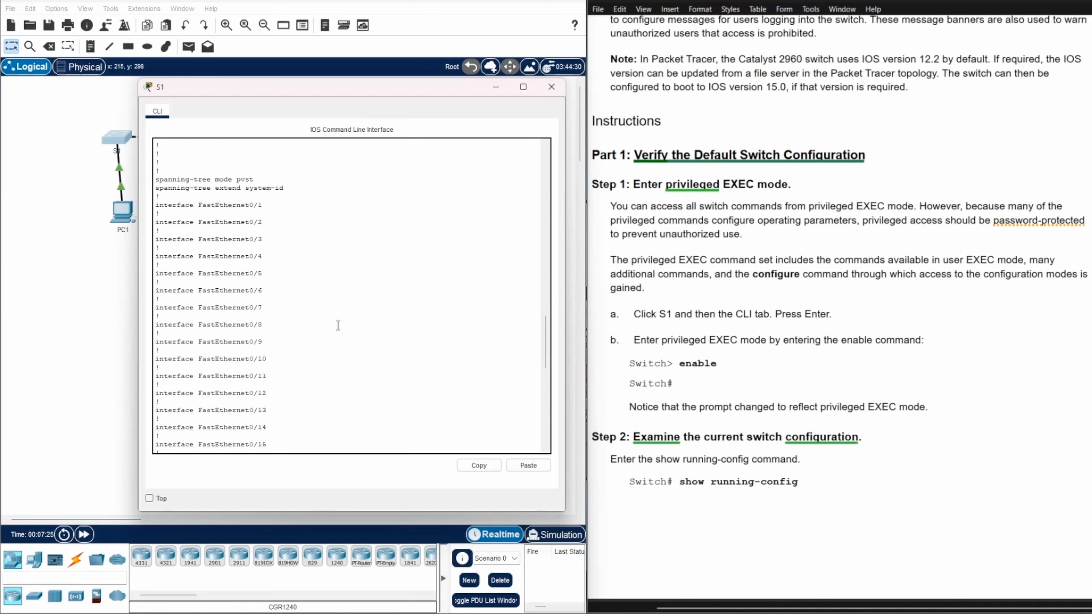
pyautogui.scroll(-8, 338, 325)
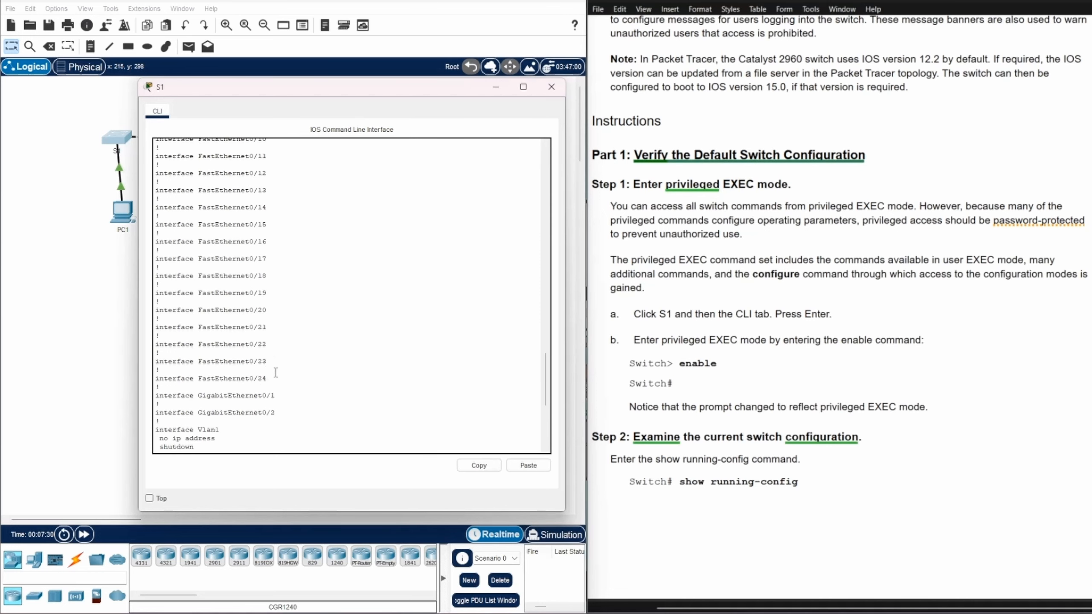
pyautogui.moveTo(198, 379); pyautogui.dragTo(269, 378)
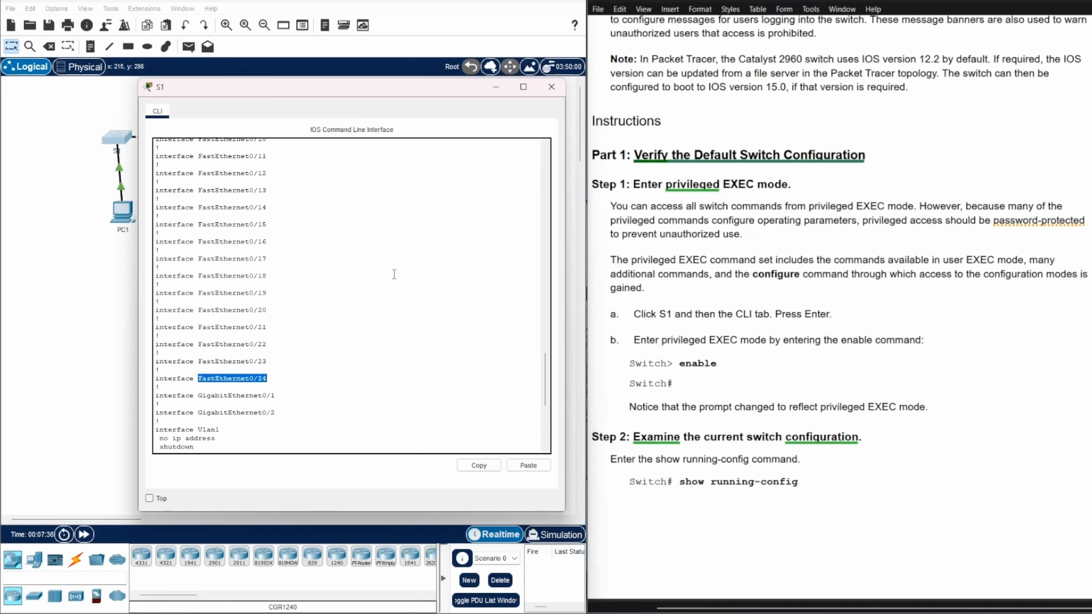
pyautogui.scroll(-1, 394, 274)
pyautogui.moveTo(196, 360); pyautogui.dragTo(284, 377)
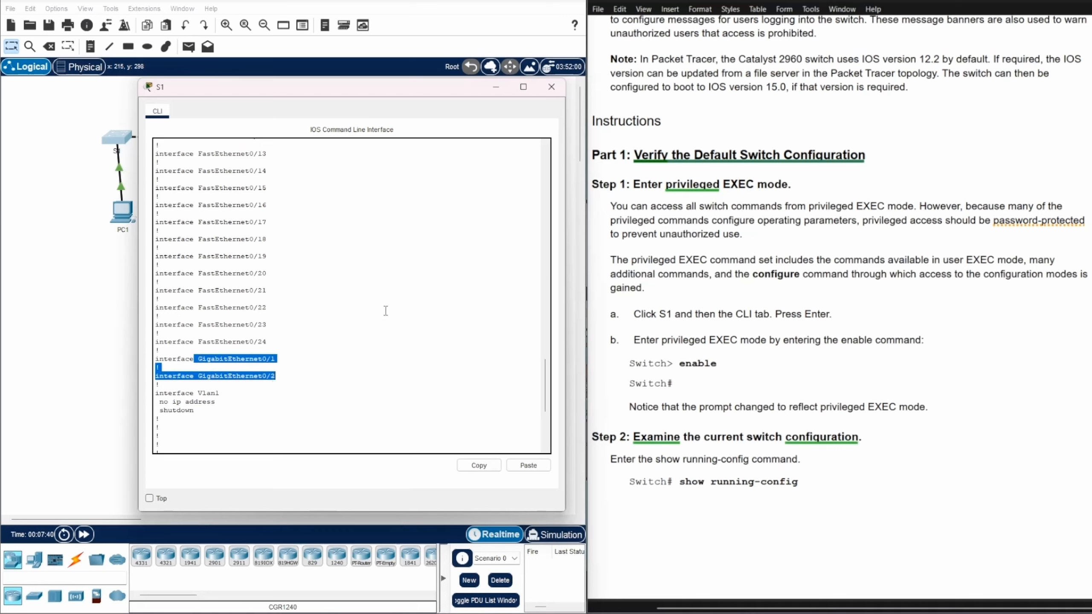
# Highlight the line con 0 console entry and the first vty line entry
pyautogui.scroll(-2, 383, 308)
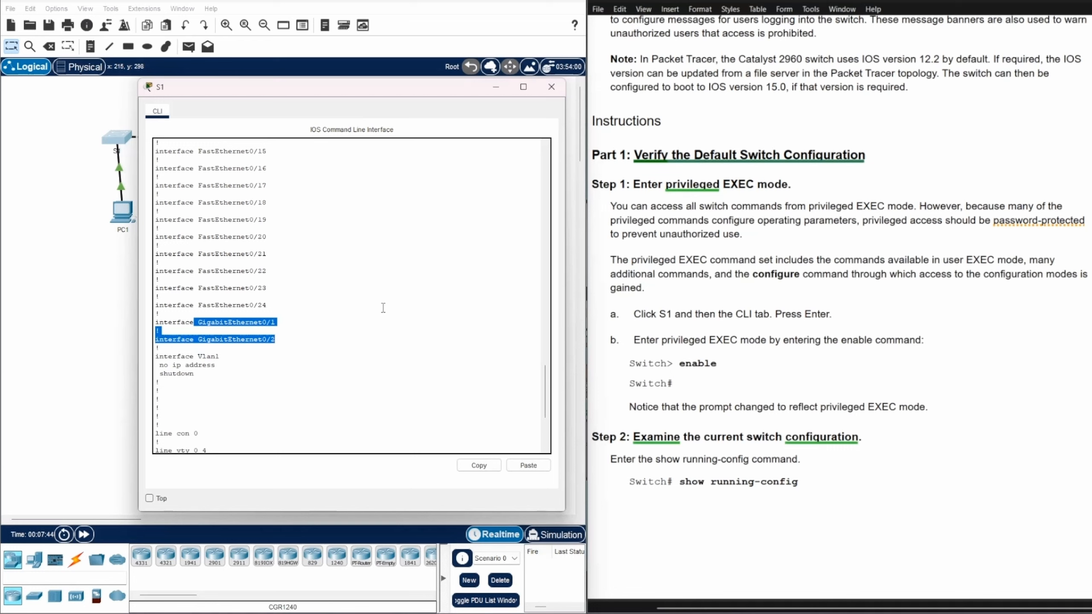
pyautogui.scroll(-4, 383, 308)
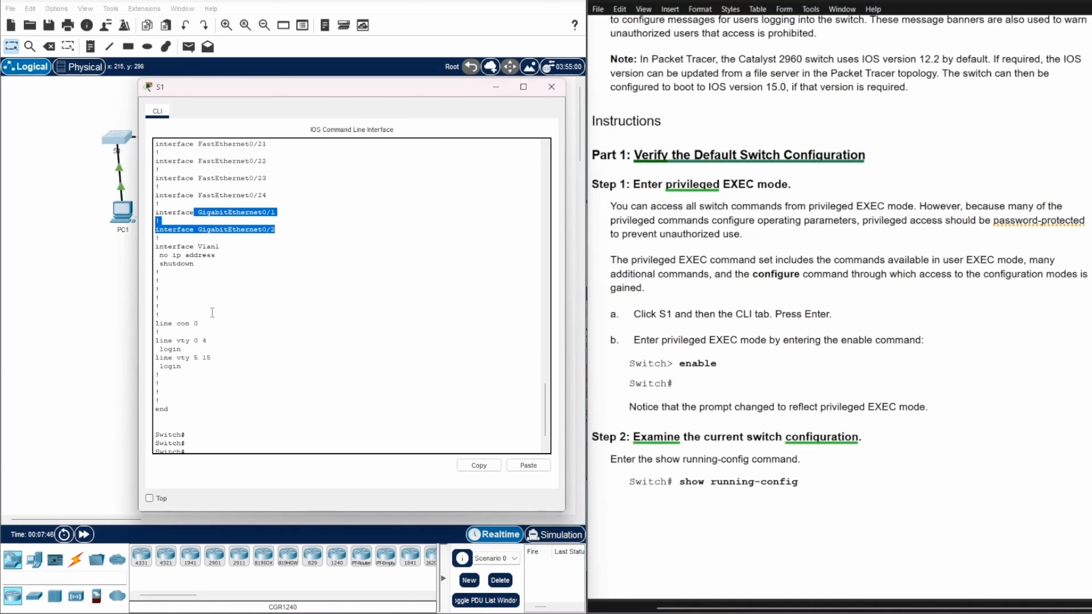
pyautogui.moveTo(155, 323); pyautogui.dragTo(201, 323)
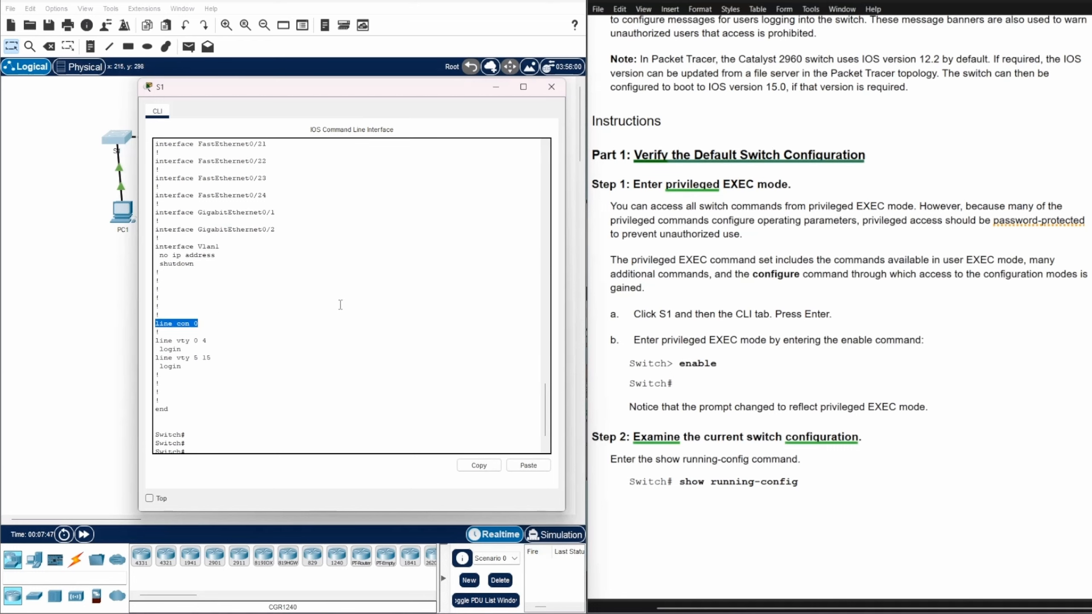
pyautogui.scroll(-2, 461, 275)
pyautogui.click(362, 287)
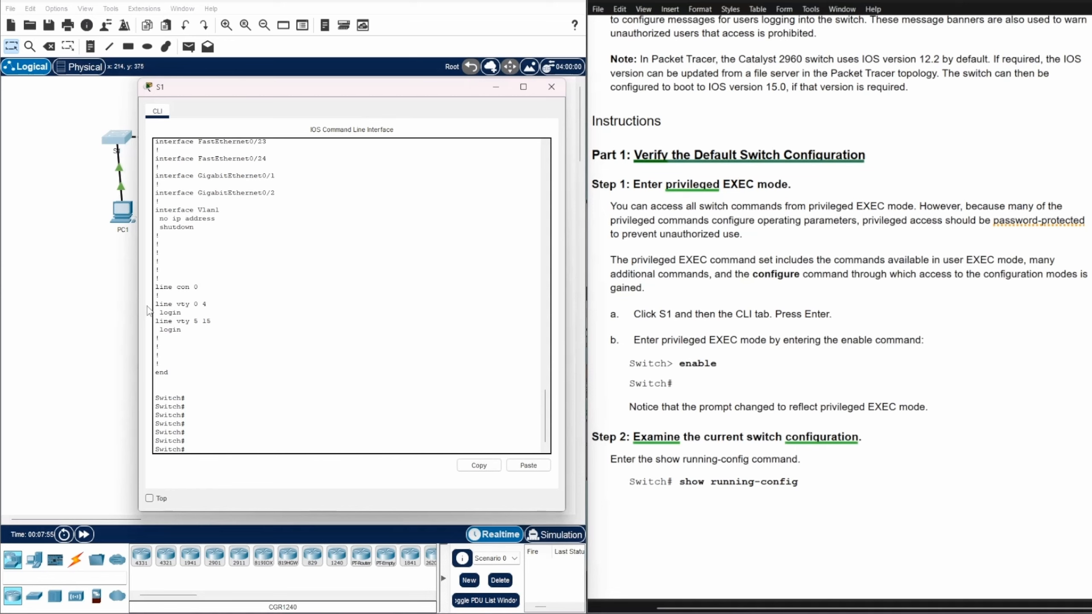
pyautogui.moveTo(156, 306); pyautogui.dragTo(209, 305)
# Highlight the vty ranges 5 15 and 0 4, noting 15 as the last vty line, then scroll back up
pyautogui.moveTo(193, 321); pyautogui.dragTo(213, 320)
pyautogui.click(243, 307)
pyautogui.moveTo(193, 304); pyautogui.dragTo(207, 304)
pyautogui.click(203, 323)
pyautogui.doubleClick(205, 322)
pyautogui.click(232, 313)
pyautogui.scroll(9, 328, 332)
pyautogui.scroll(12, 328, 333)
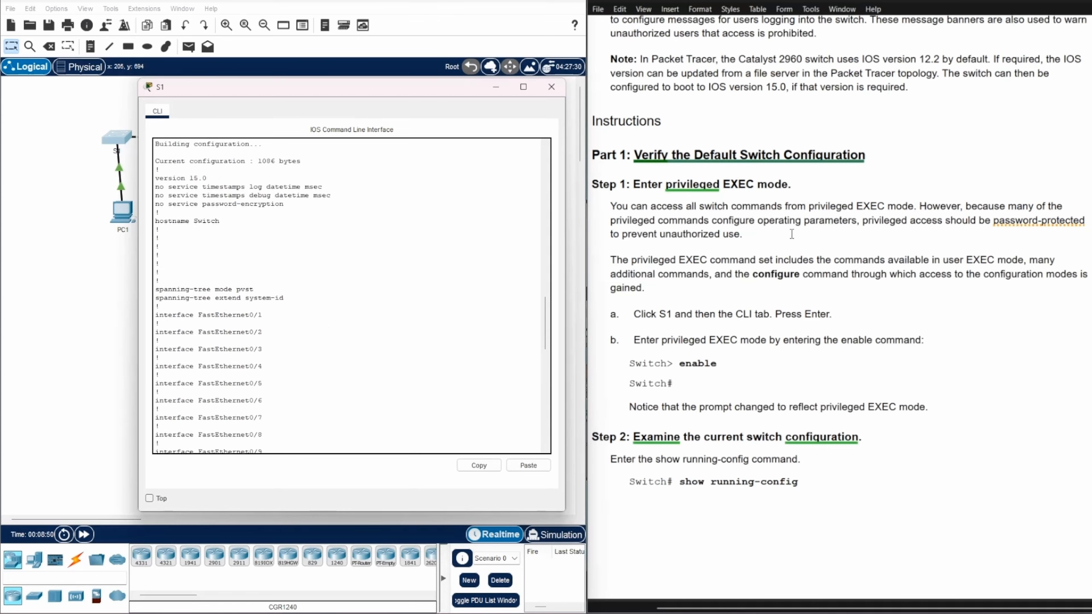
# Scroll to the worksheet questions and highlight the vty question and its '16 lines' answer
pyautogui.scroll(-3, 903, 260)
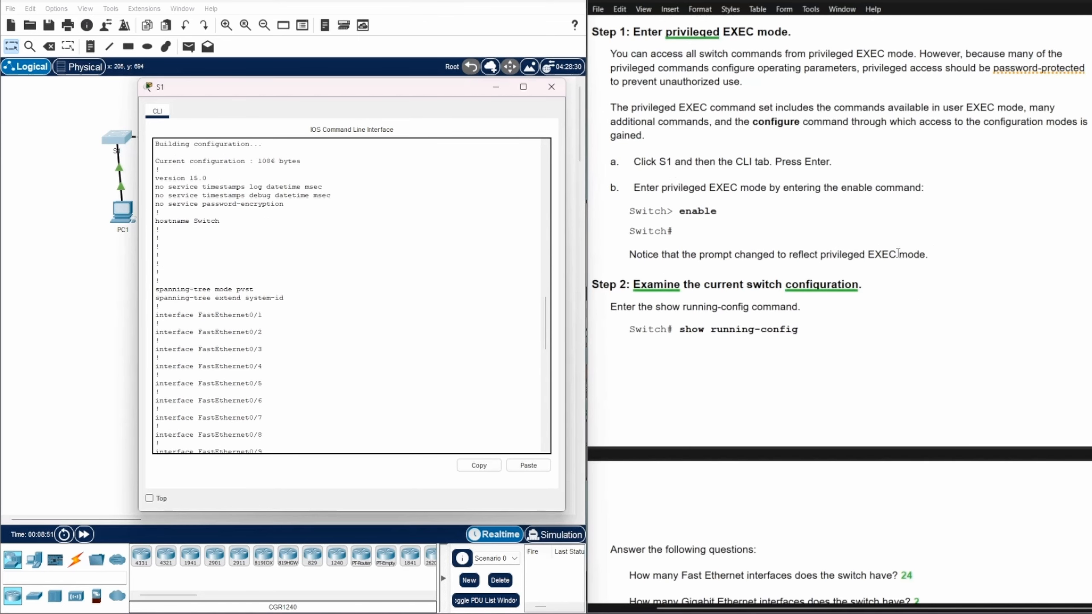
pyautogui.scroll(1, 896, 251)
pyautogui.scroll(-3, 896, 245)
pyautogui.scroll(-7, 896, 244)
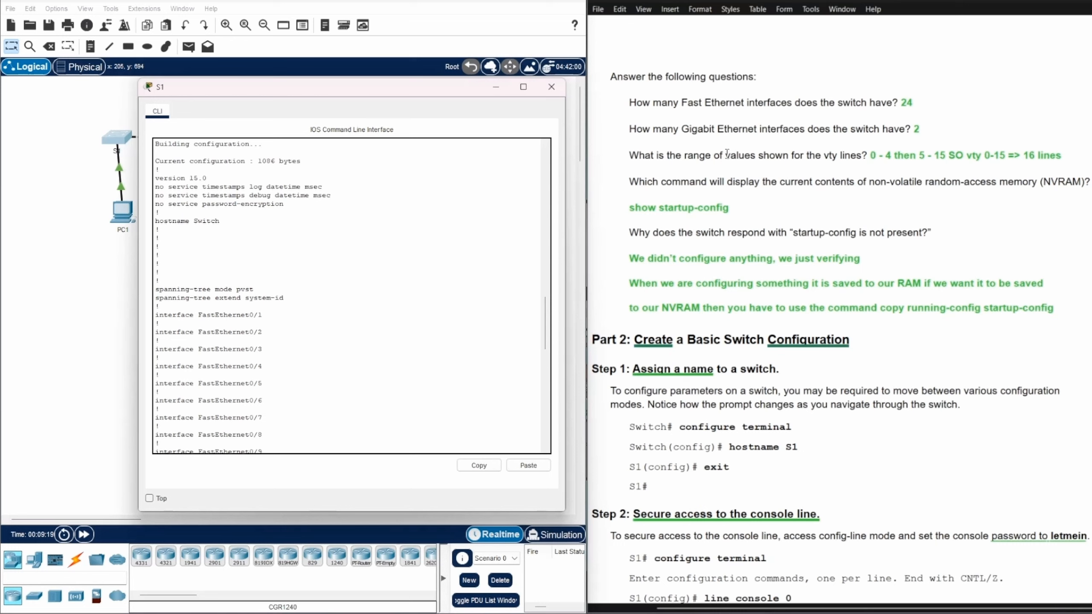
pyautogui.moveTo(726, 156); pyautogui.dragTo(863, 163)
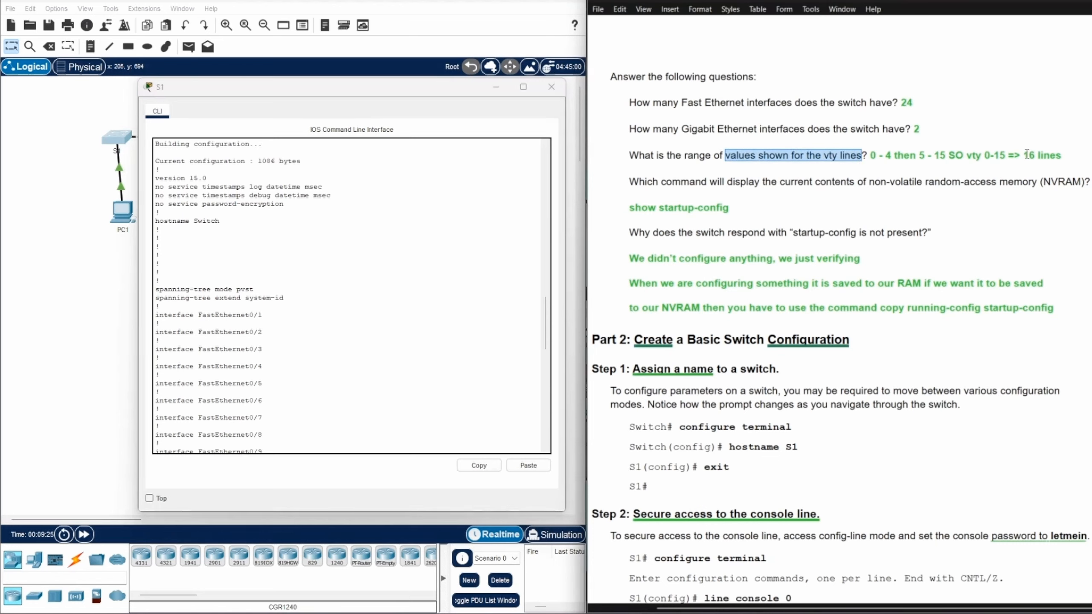
pyautogui.moveTo(1027, 156); pyautogui.dragTo(1060, 158)
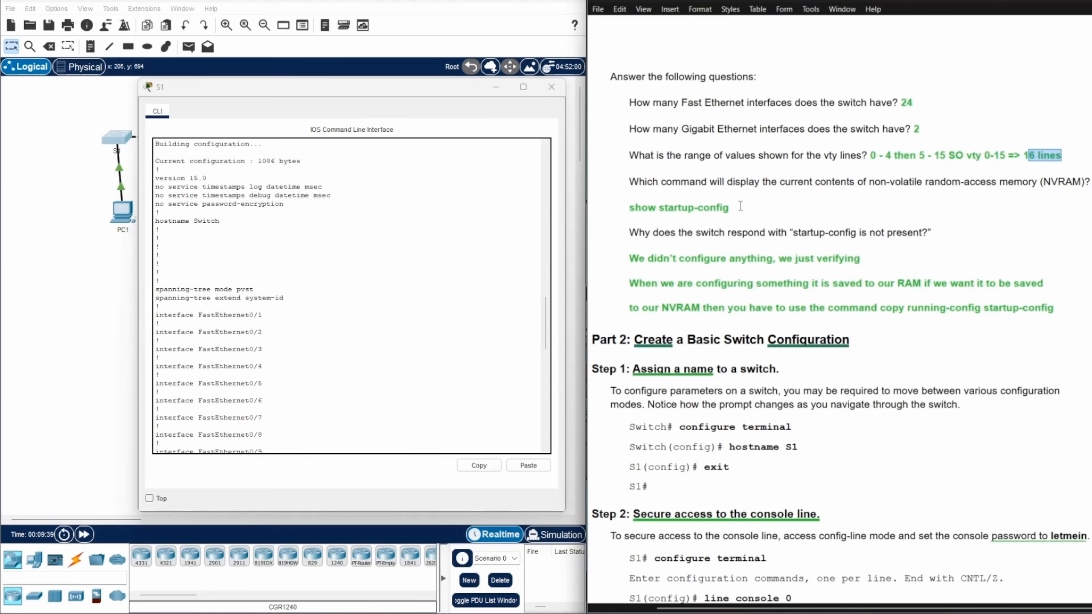
# Highlight 'current contents' in the NVRAM question and its 'show startup-config' answer
pyautogui.scroll(5, 740, 206)
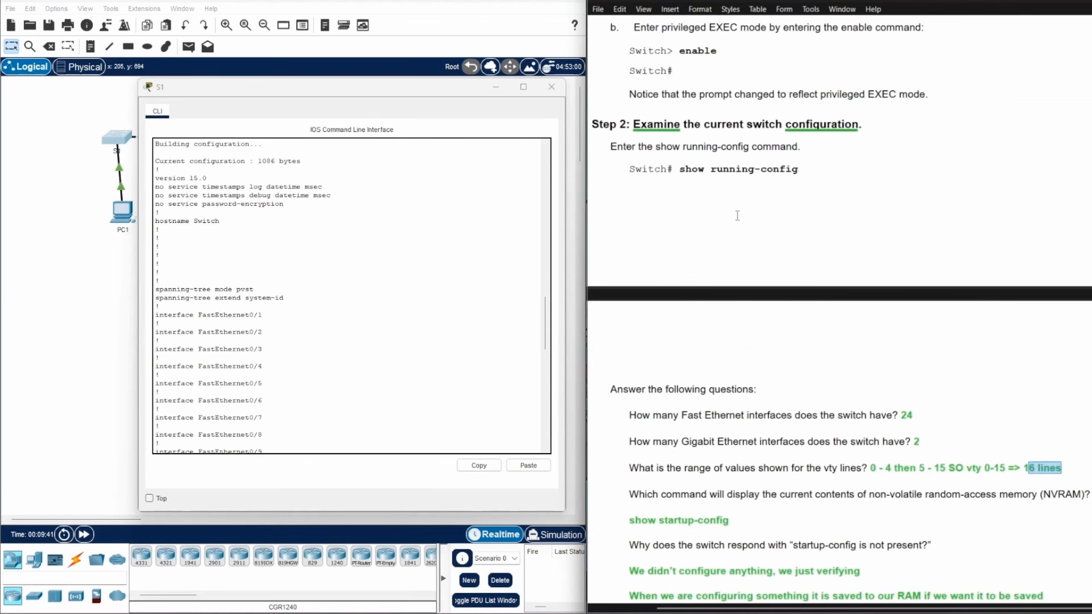
pyautogui.scroll(-4, 738, 215)
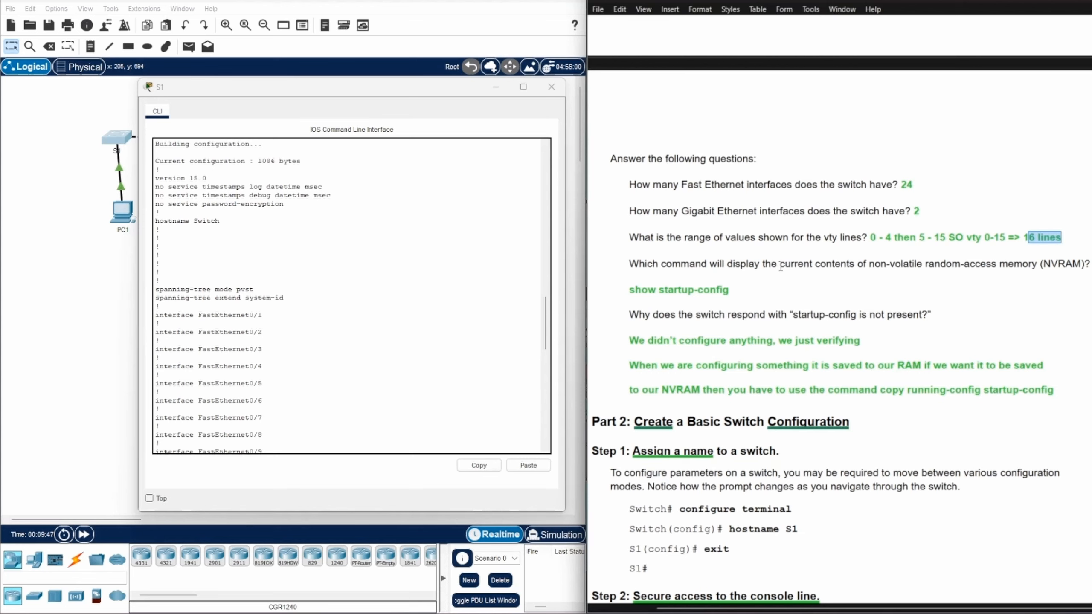
pyautogui.moveTo(779, 264); pyautogui.dragTo(857, 263)
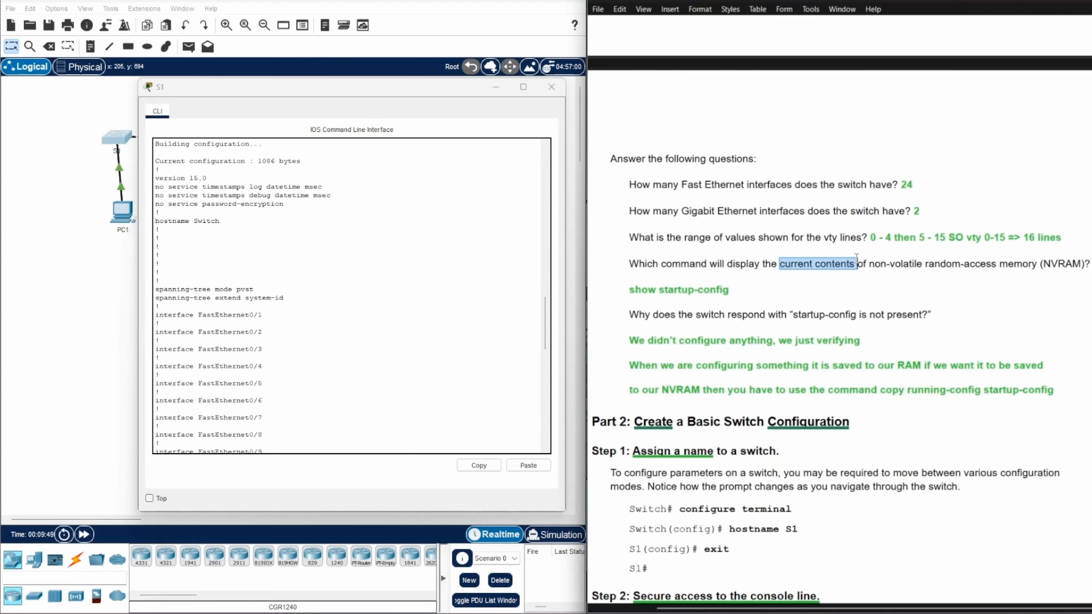
pyautogui.moveTo(629, 290); pyautogui.dragTo(739, 295)
# Scroll up to Step 2 and highlight the current switch configuration heading and show running-config
pyautogui.scroll(3, 804, 305)
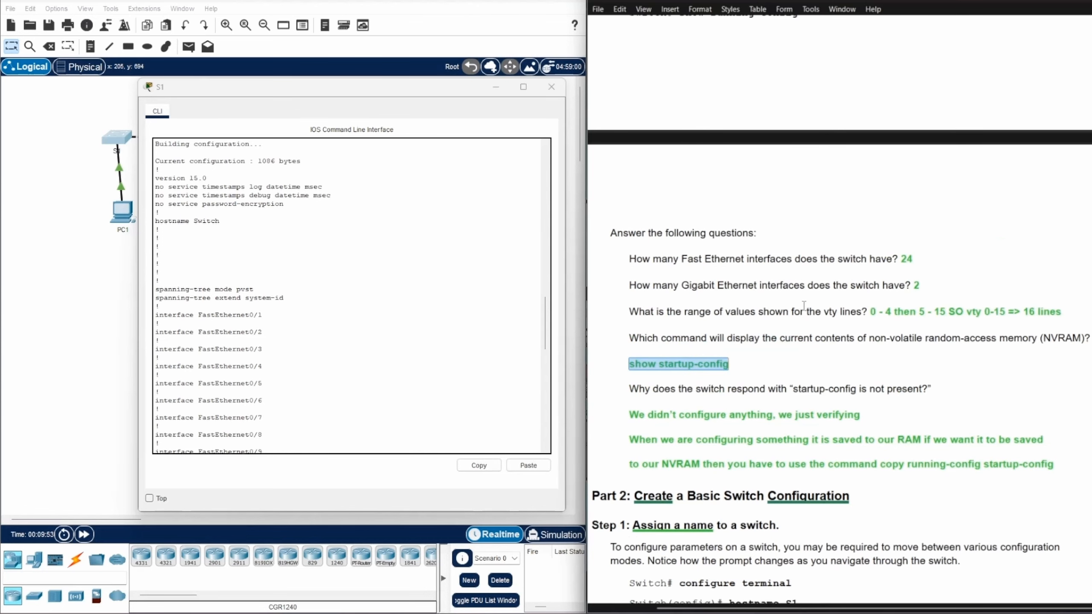
pyautogui.scroll(3, 803, 305)
pyautogui.scroll(5, 803, 305)
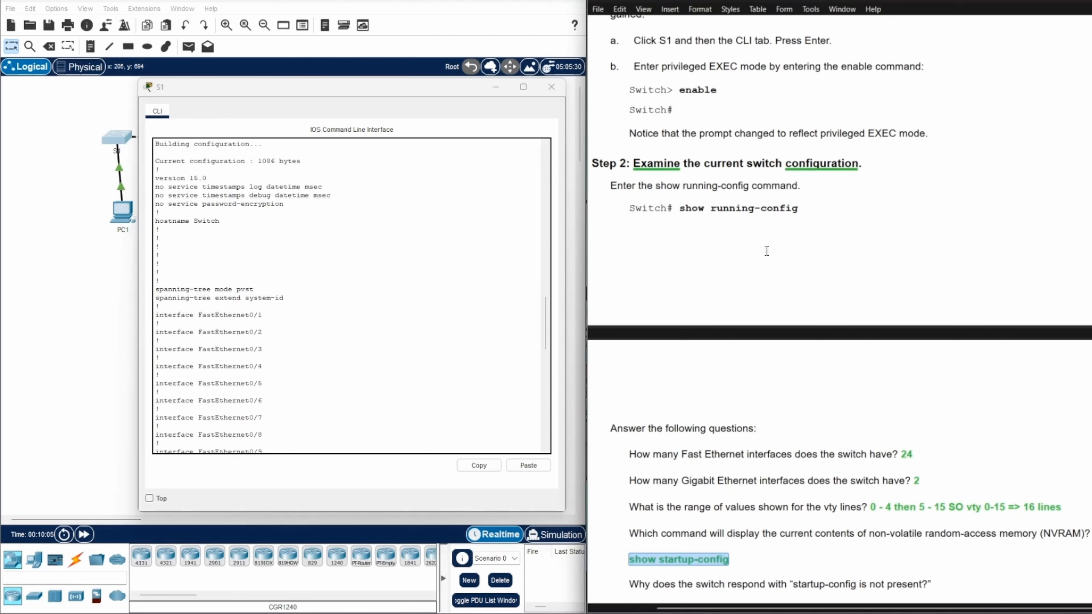
pyautogui.moveTo(683, 164); pyautogui.dragTo(875, 165)
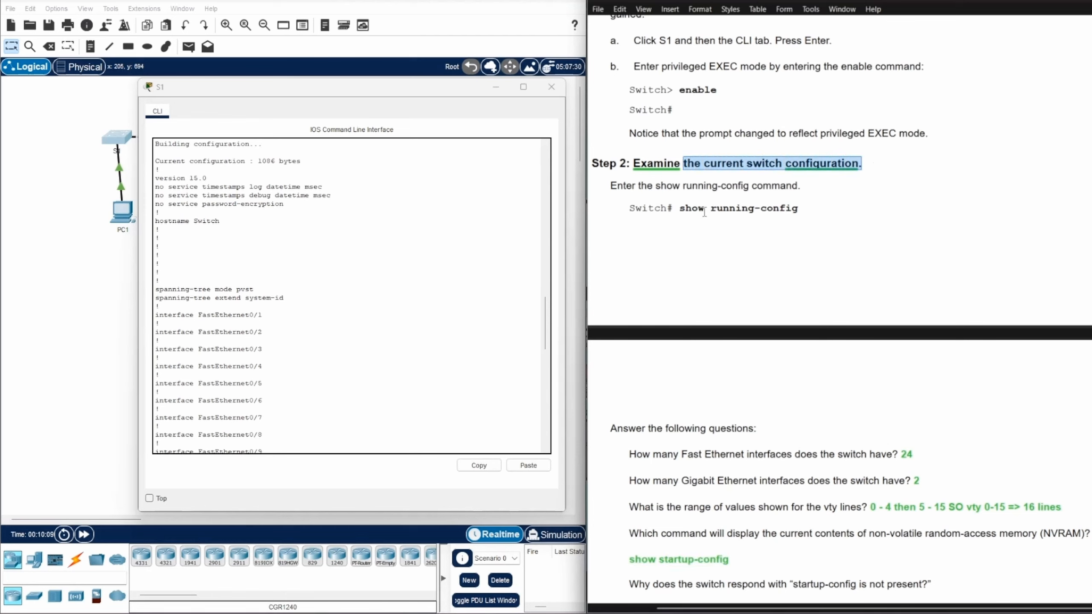
pyautogui.moveTo(678, 208); pyautogui.dragTo(805, 206)
# Return to the NVRAM question and re-highlight 'current contents' and the 'show startup-config' answer
pyautogui.scroll(-4, 849, 248)
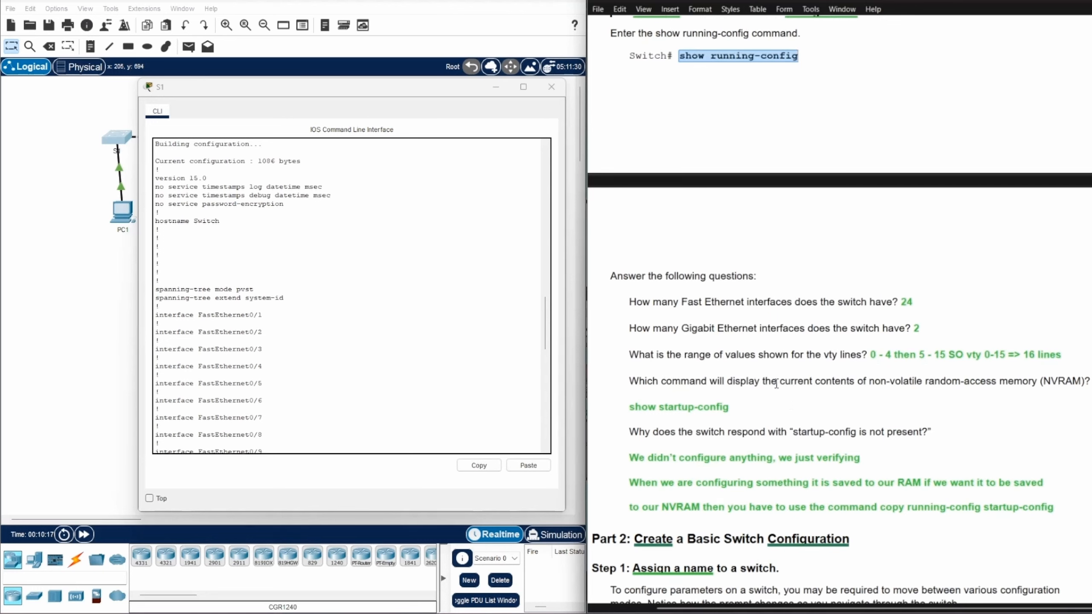
pyautogui.click(781, 382)
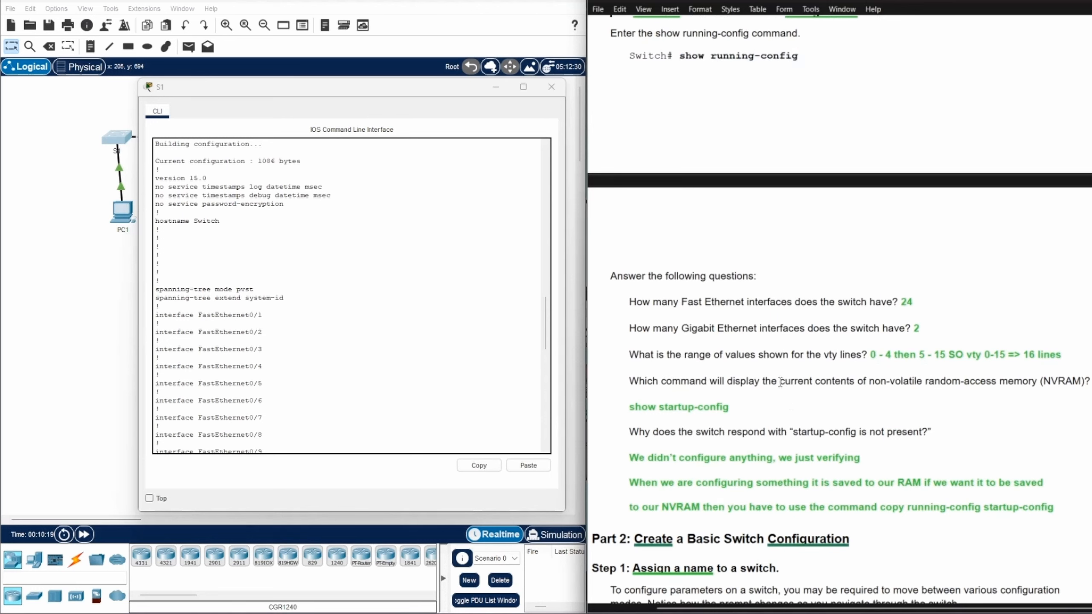
pyautogui.moveTo(780, 381); pyautogui.dragTo(858, 381)
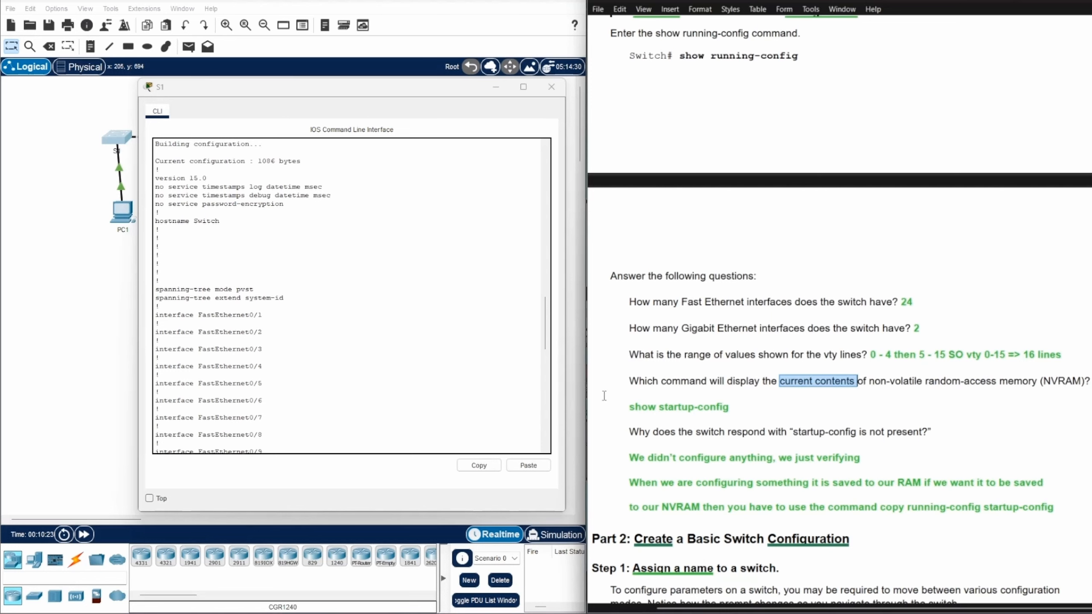
pyautogui.click(629, 407)
pyautogui.moveTo(629, 407); pyautogui.dragTo(734, 404)
pyautogui.scroll(3, 800, 408)
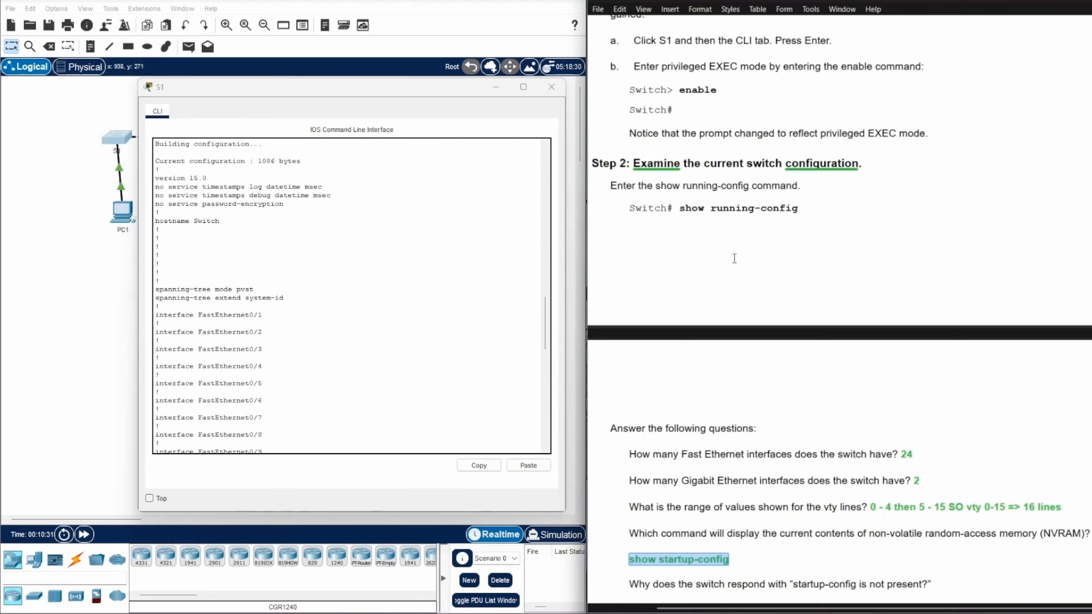
# Recheck show running-config in the worksheet, then enter show startup-config at S1's Switch# prompt
pyautogui.click(681, 249)
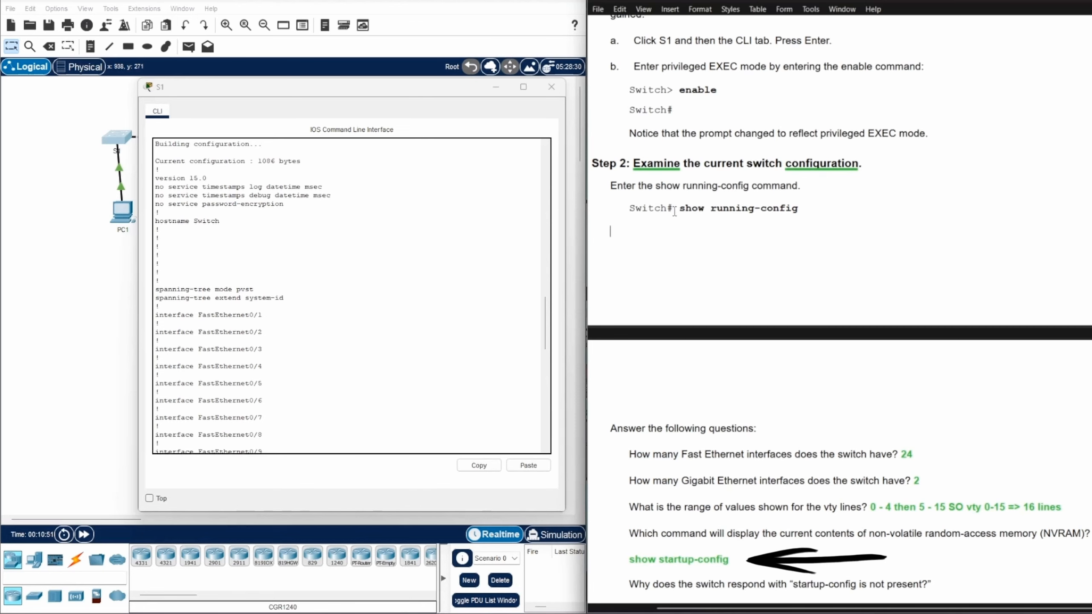
pyautogui.moveTo(678, 209); pyautogui.dragTo(799, 209)
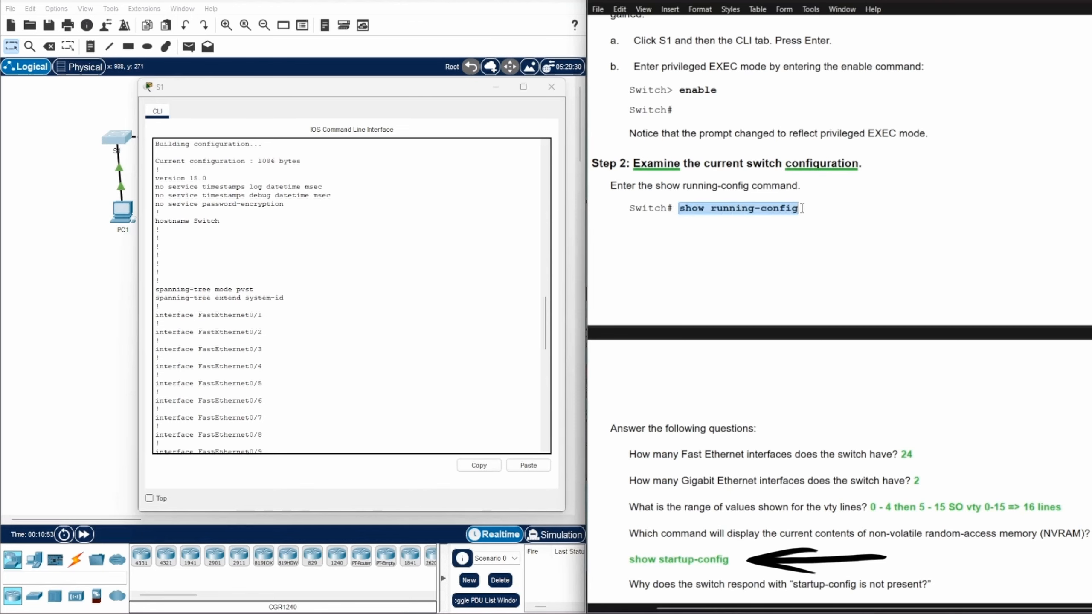
pyautogui.scroll(-1, 866, 202)
pyautogui.scroll(1, 866, 200)
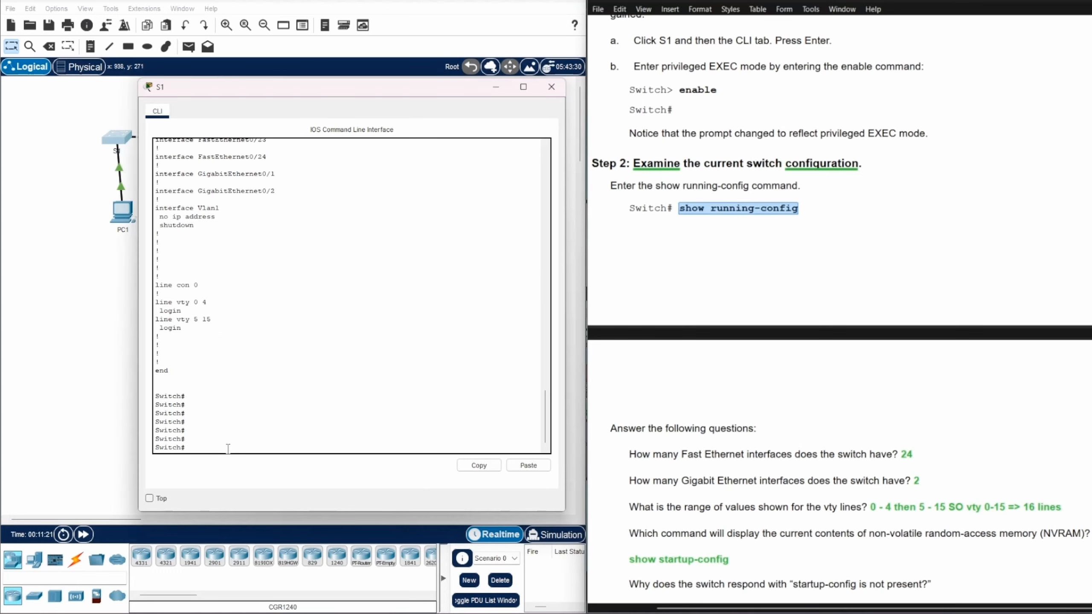
pyautogui.write('ow start')
pyautogui.press('Tab')
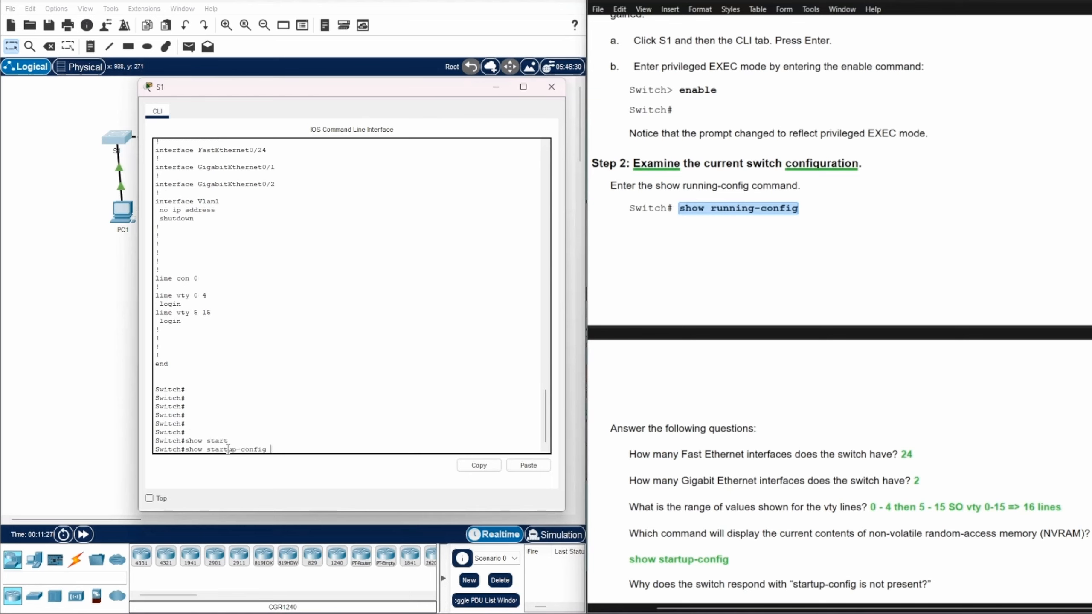
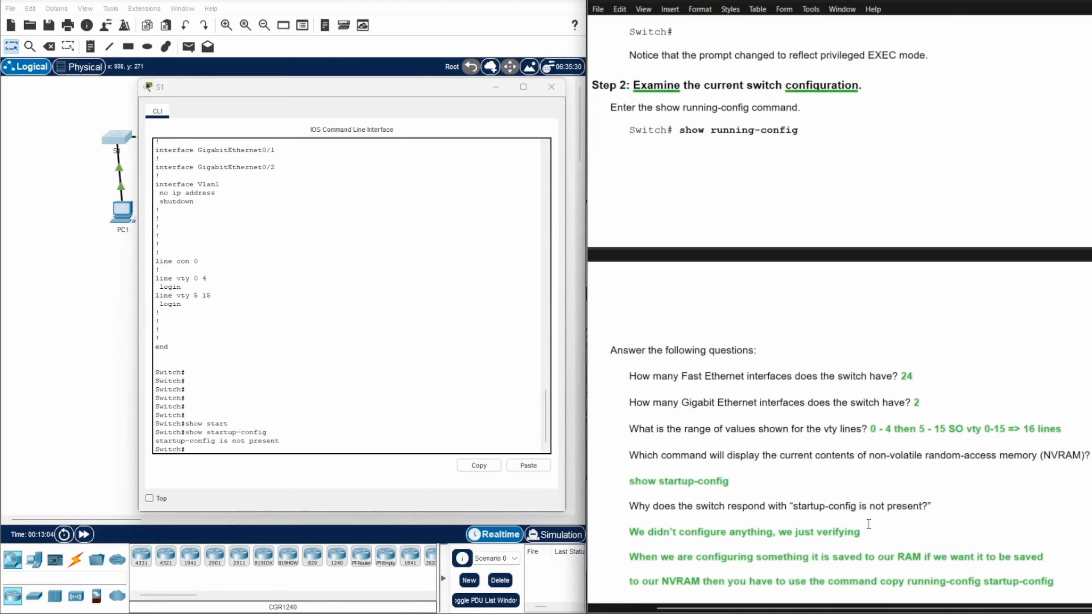
# Scroll the lab document to Part 2, Steps 1 and 2: naming the switch and securing the console
pyautogui.scroll(-4, 903, 516)
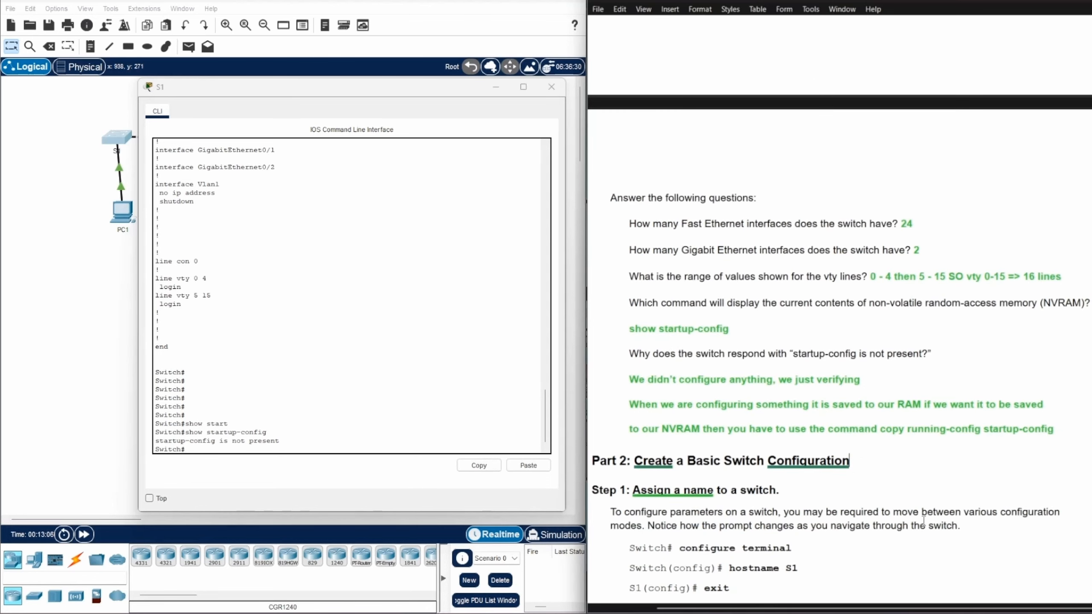
pyautogui.scroll(3, 925, 512)
pyautogui.scroll(1, 924, 503)
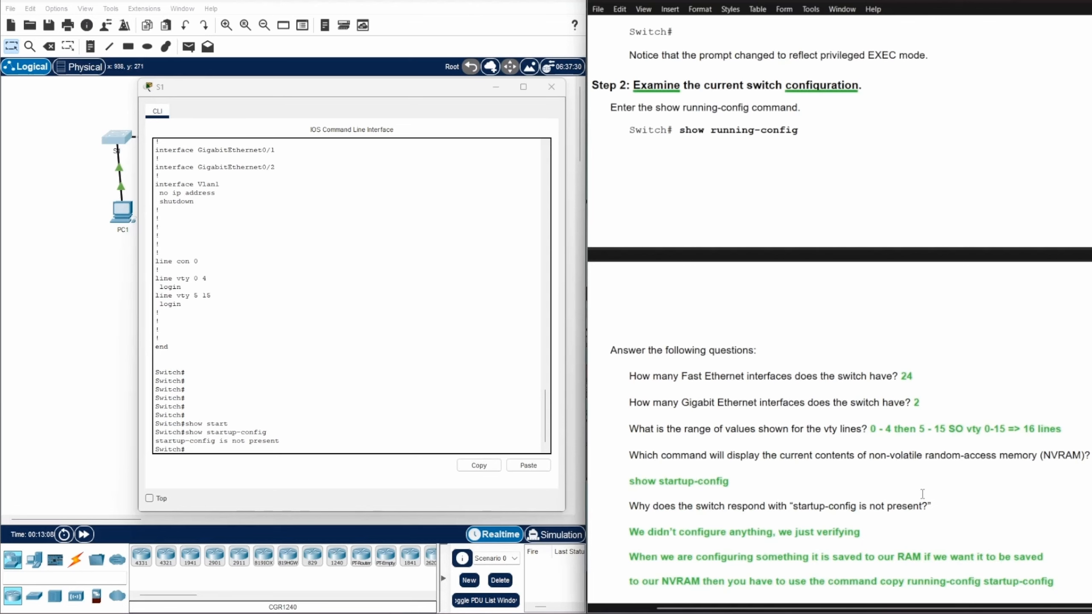
pyautogui.scroll(-1, 923, 495)
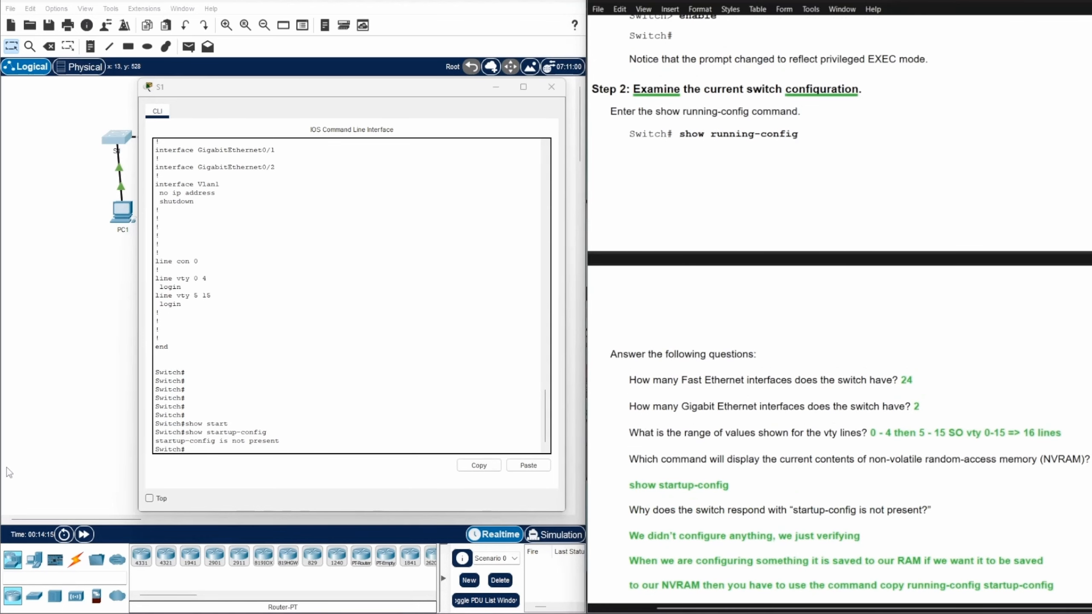
pyautogui.scroll(-3, 811, 386)
pyautogui.scroll(-15, 812, 387)
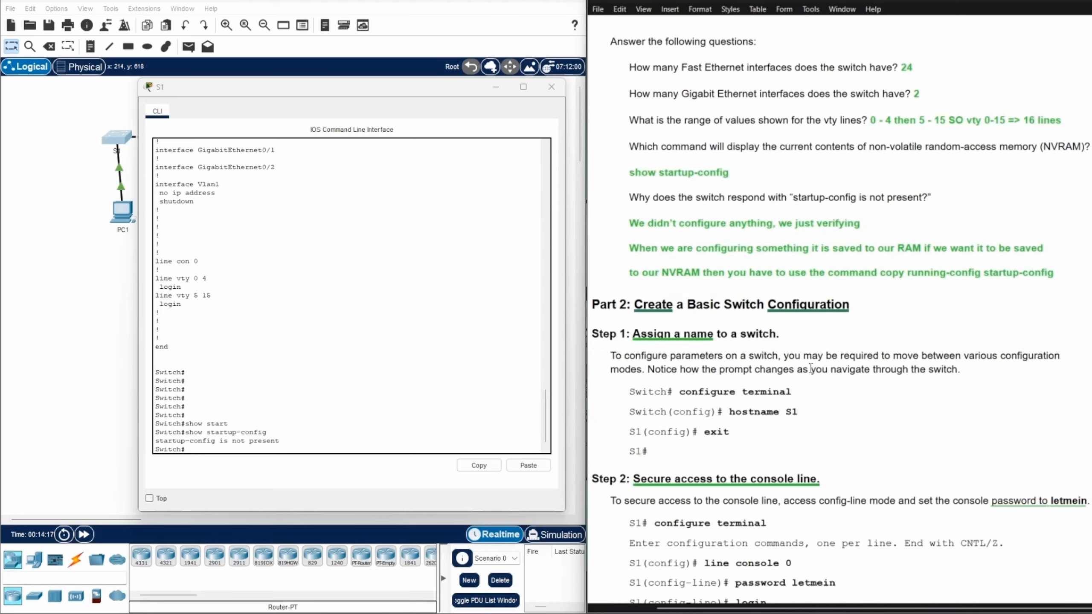
pyautogui.scroll(-1, 810, 368)
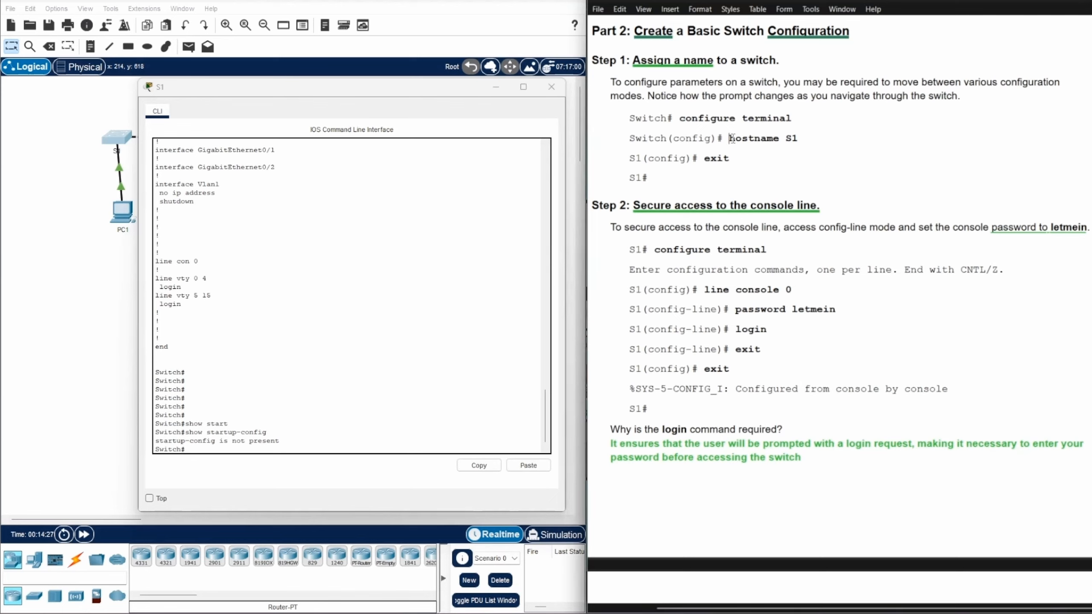
# Enter global configuration mode on the switch with config ter and point out the (config) prompt
pyautogui.moveTo(730, 138); pyautogui.dragTo(821, 138)
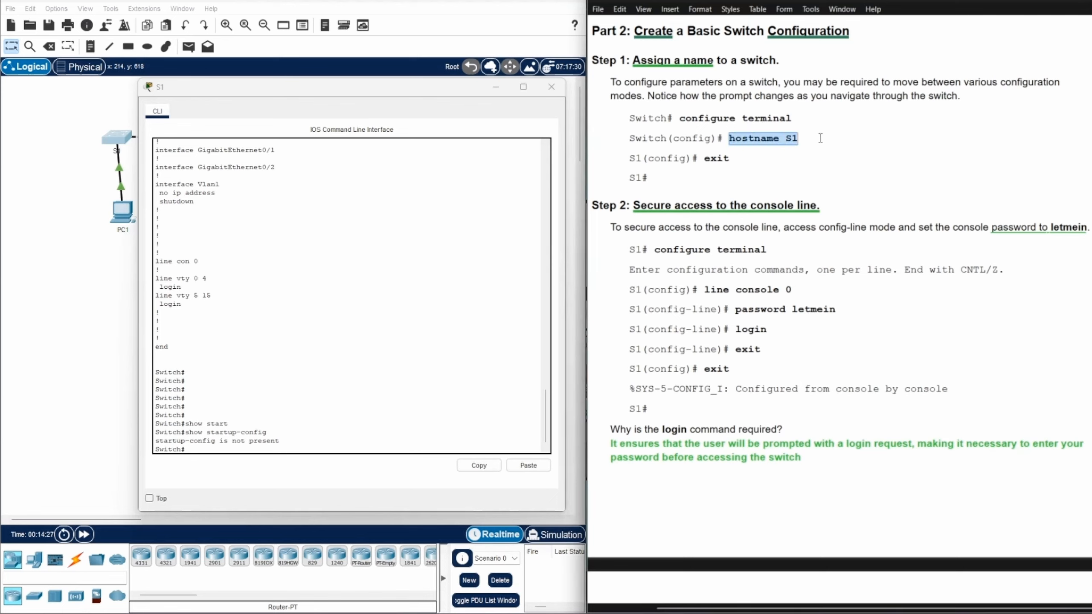
pyautogui.click(194, 449)
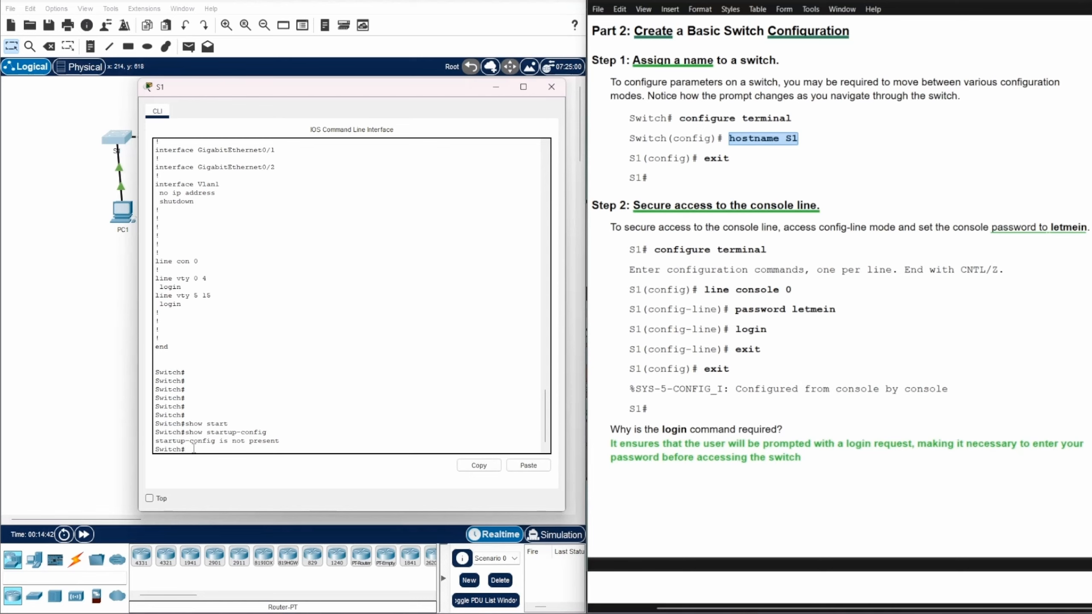
pyautogui.write('config ter')
pyautogui.press('Return')
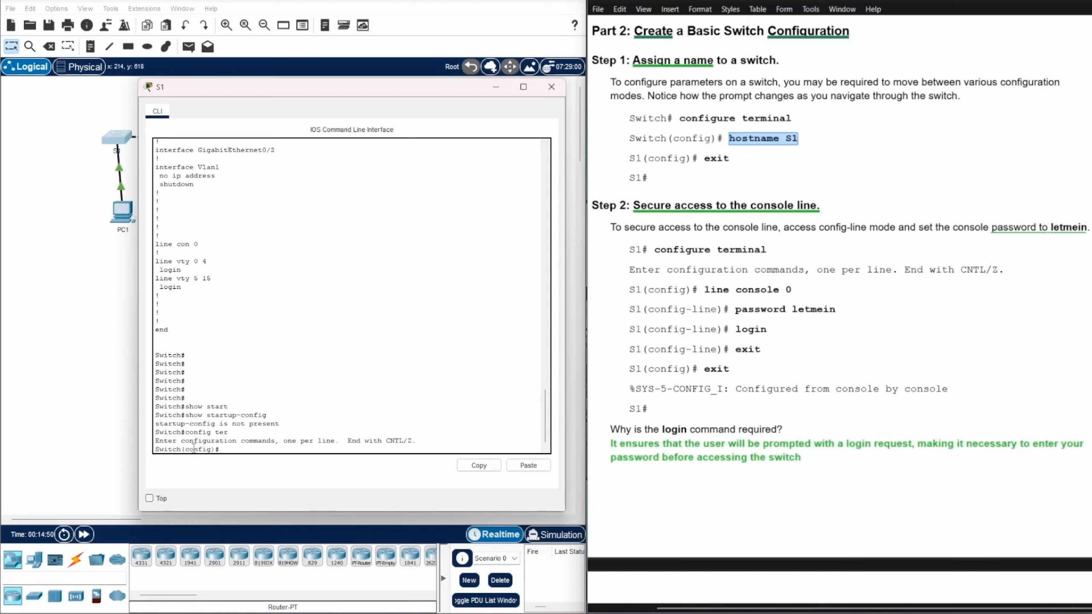
pyautogui.moveTo(185, 449); pyautogui.dragTo(215, 452)
pyautogui.click(225, 451)
# Set the hostname to S1, exit to S1#, then re-enter global configuration mode
pyautogui.write('hostname')
pyautogui.write('S1')
pyautogui.press('Return')
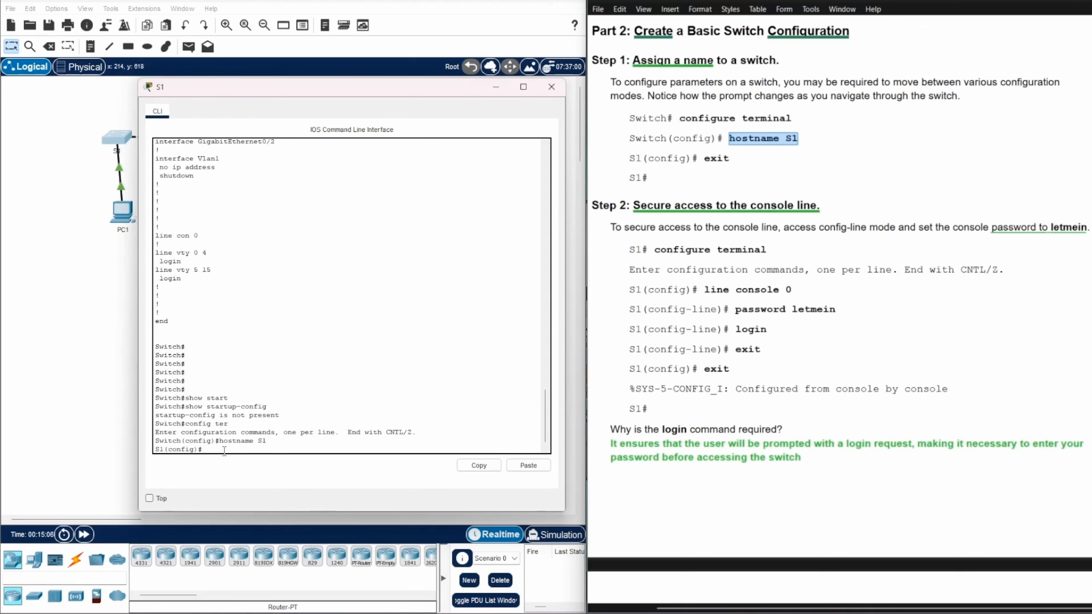
pyautogui.write('exit')
pyautogui.press('Return')
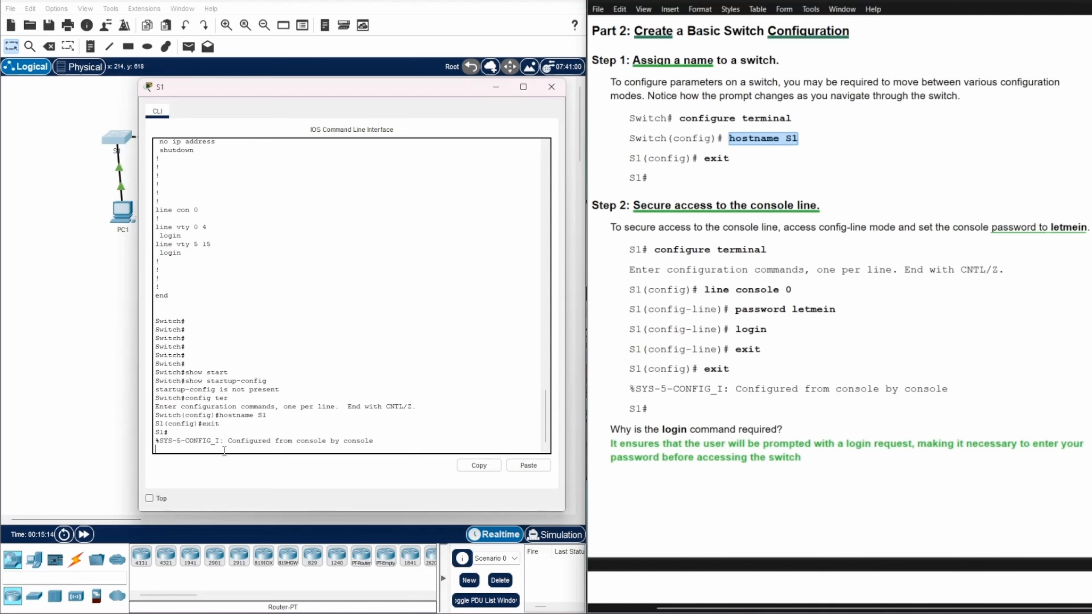
pyautogui.press('Return')
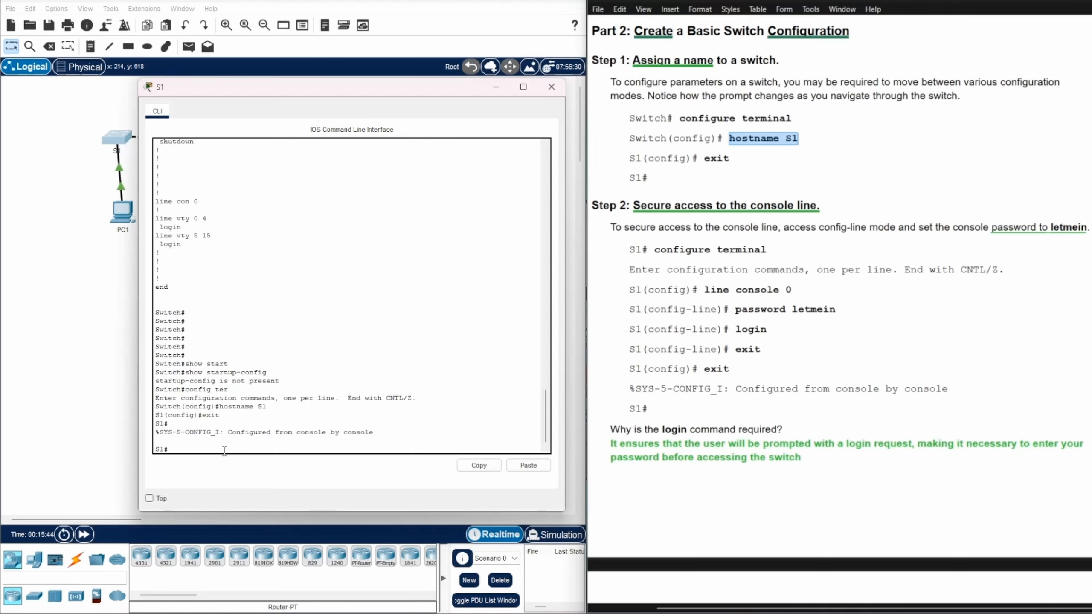
pyautogui.write('config ter')
pyautogui.press('Return')
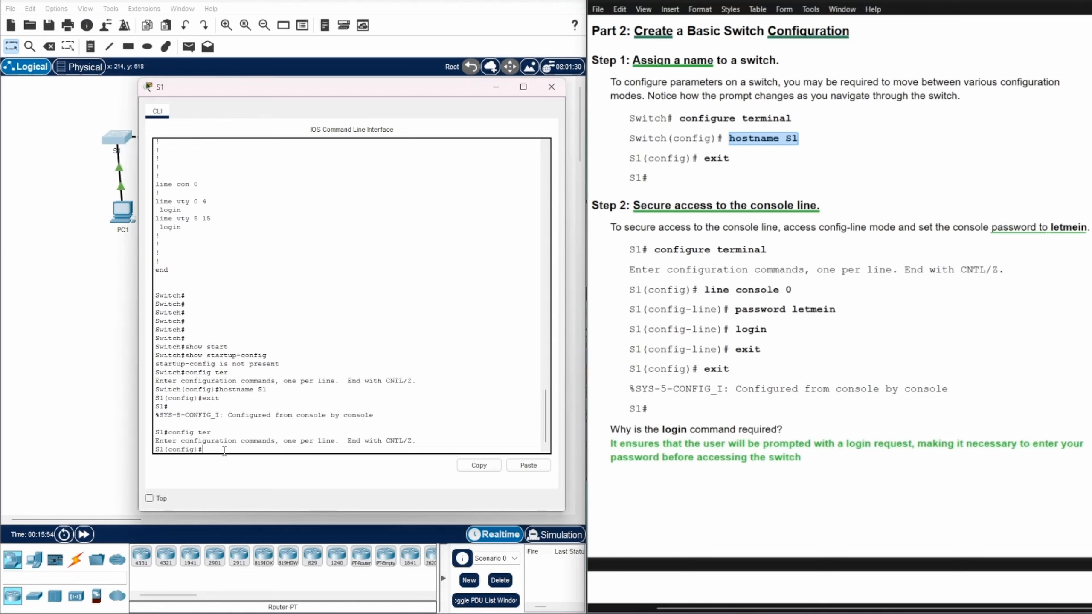
# Enter line console 0 configuration mode and point out the config-line prompt
pyautogui.write('line console 0')
pyautogui.press('Return')
pyautogui.moveTo(168, 450); pyautogui.dragTo(215, 450)
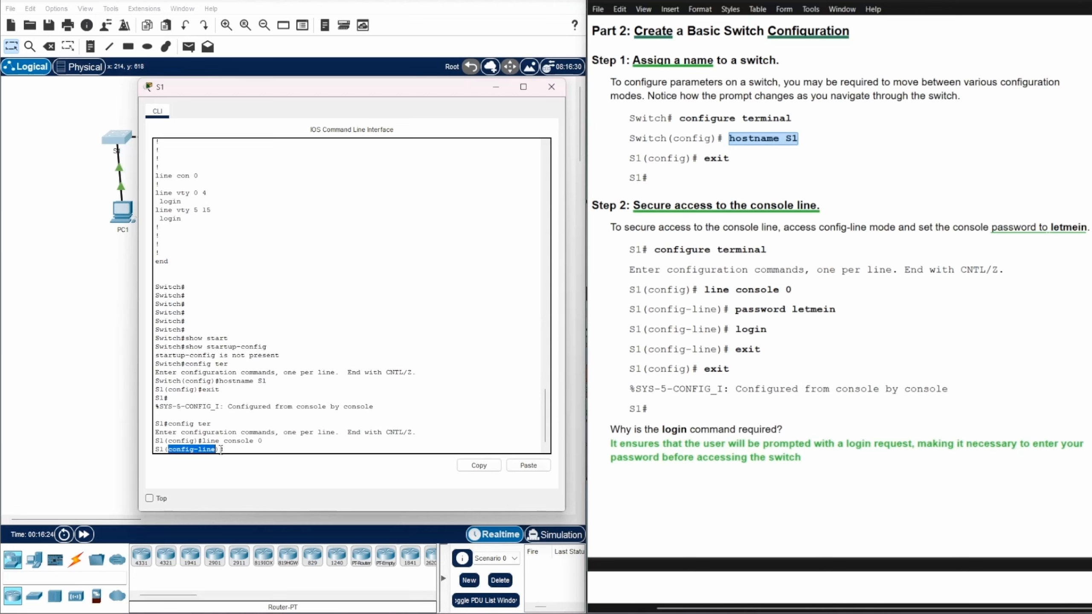
pyautogui.click(259, 449)
pyautogui.moveTo(198, 450); pyautogui.dragTo(216, 450)
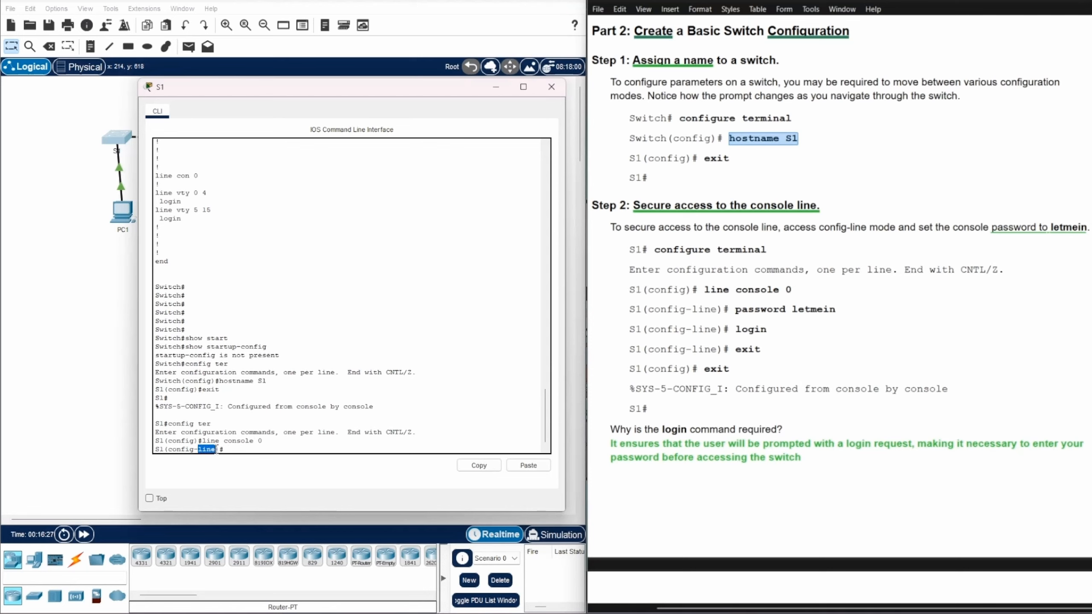
pyautogui.click(252, 450)
# Set the console line password, require login, and exit to S1(config)#
pyautogui.write('password letmein')
pyautogui.press('Return')
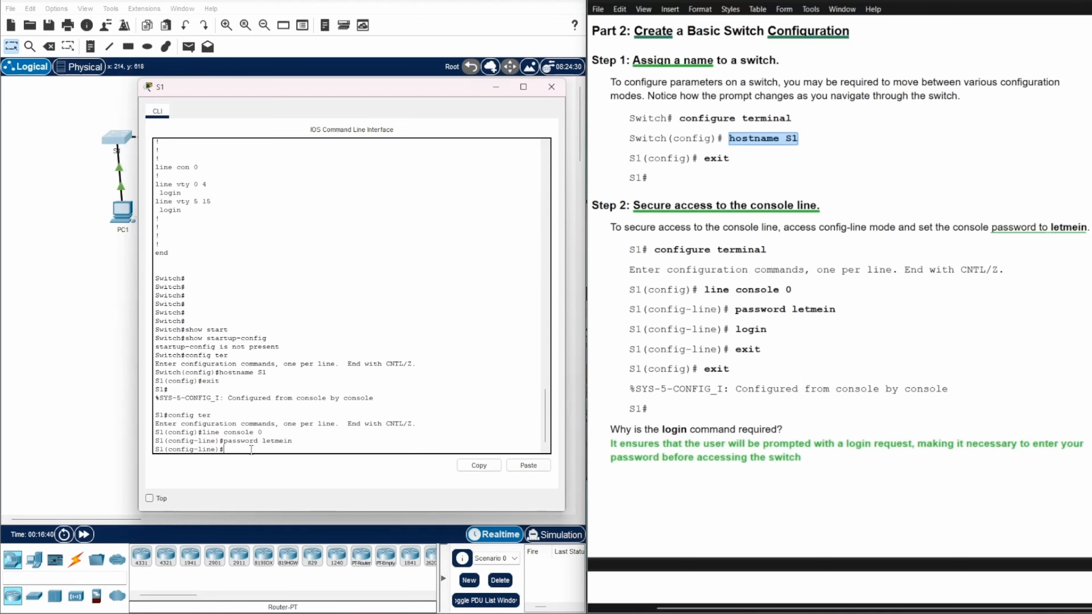
pyautogui.write('login')
pyautogui.press('Return')
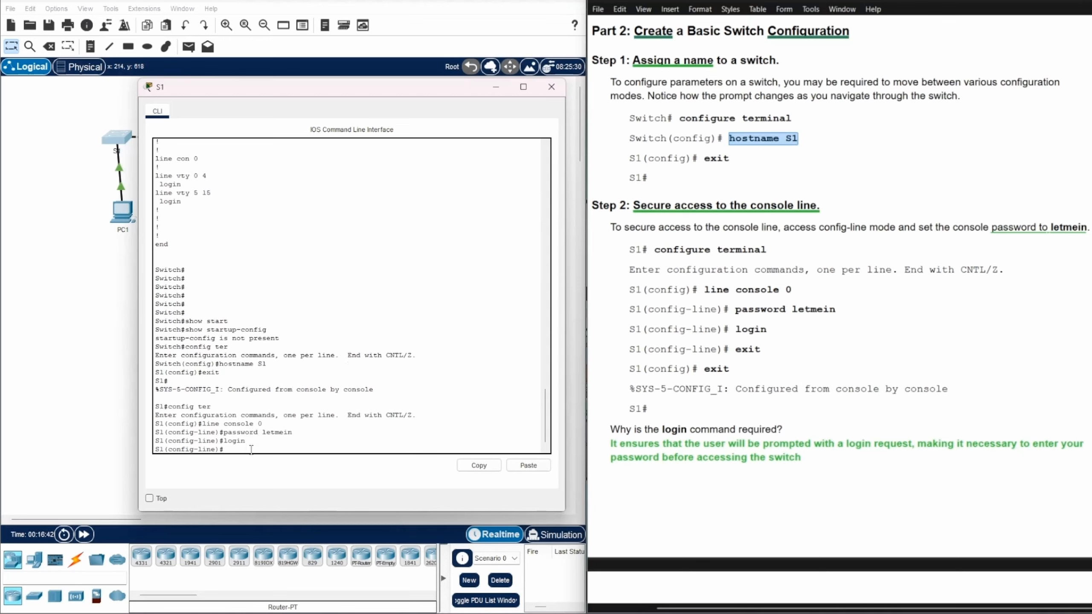
pyautogui.write('exit')
pyautogui.press('Return')
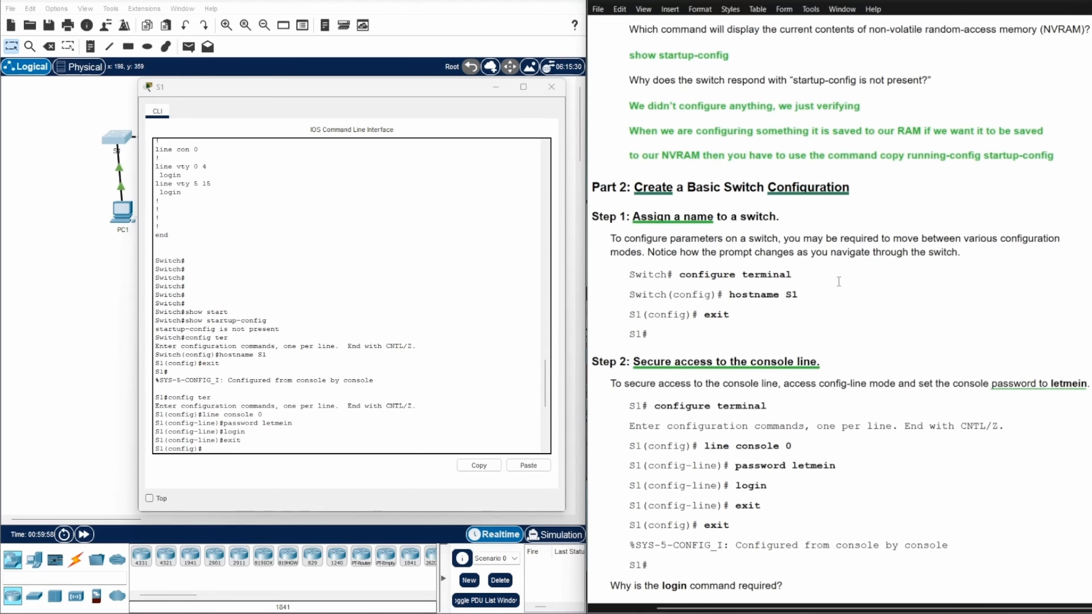
# Paste the answer under 'Why is the login command required?' in the worksheet
pyautogui.scroll(-3, 827, 297)
pyautogui.scroll(-1, 827, 297)
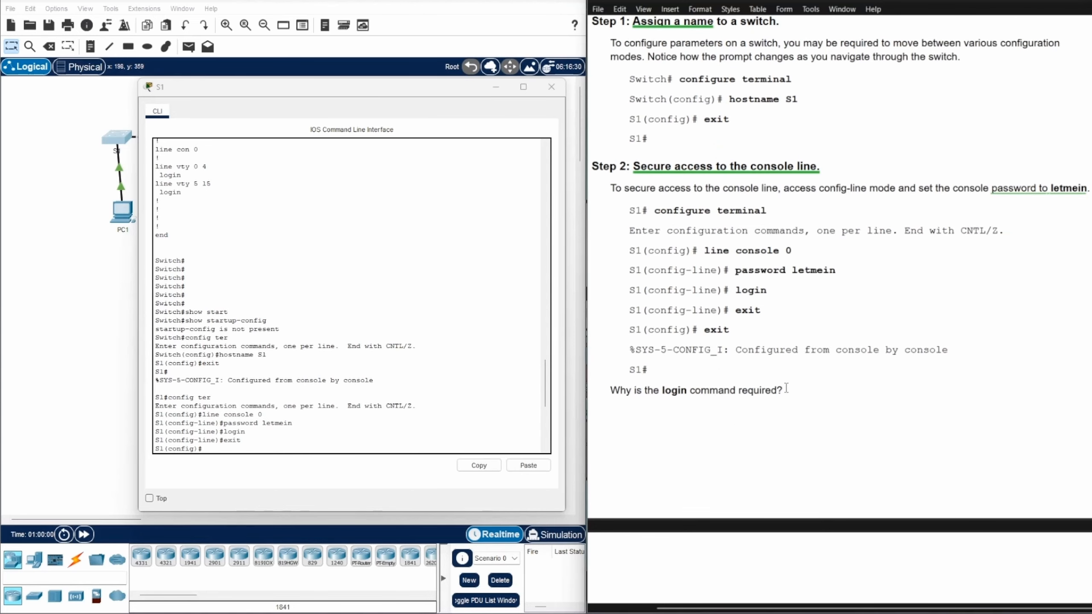
pyautogui.click(785, 390)
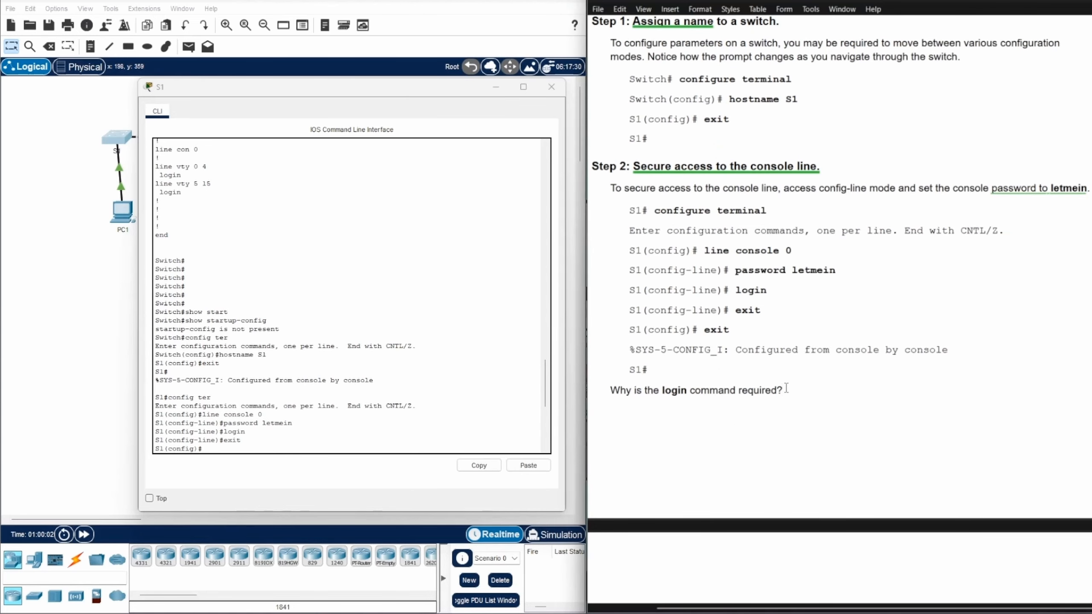
pyautogui.hotkey('ctrl', 'v')
pyautogui.click(872, 439)
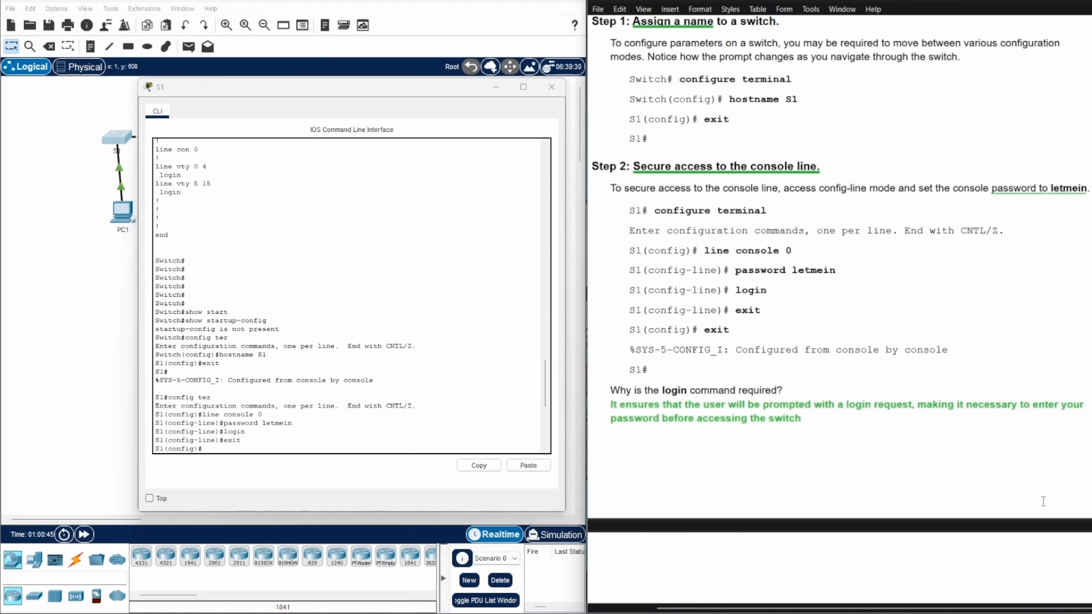
# Scroll the lab document down to Steps 3–5
pyautogui.scroll(-3, 876, 401)
pyautogui.scroll(-2, 875, 400)
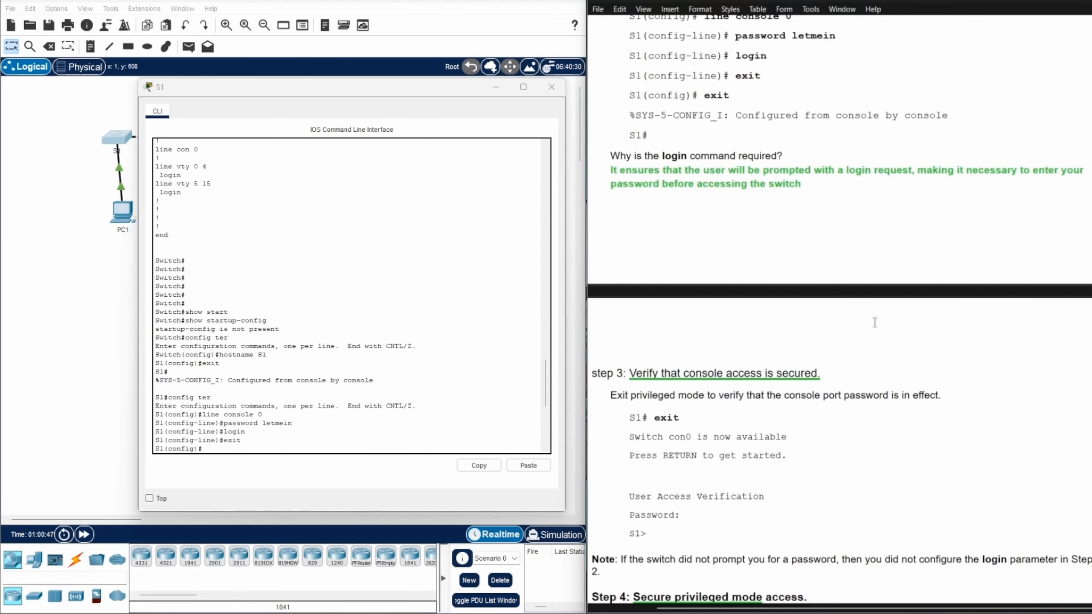
pyautogui.scroll(-1, 871, 276)
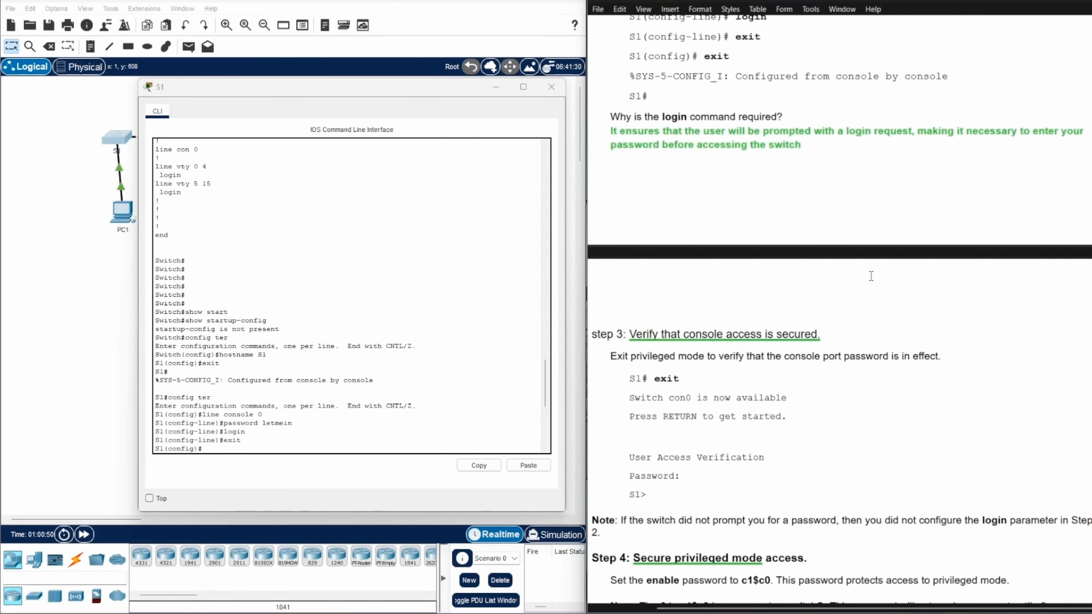
pyautogui.scroll(-2, 871, 276)
pyautogui.scroll(-2, 871, 276)
pyautogui.scroll(-2, 871, 275)
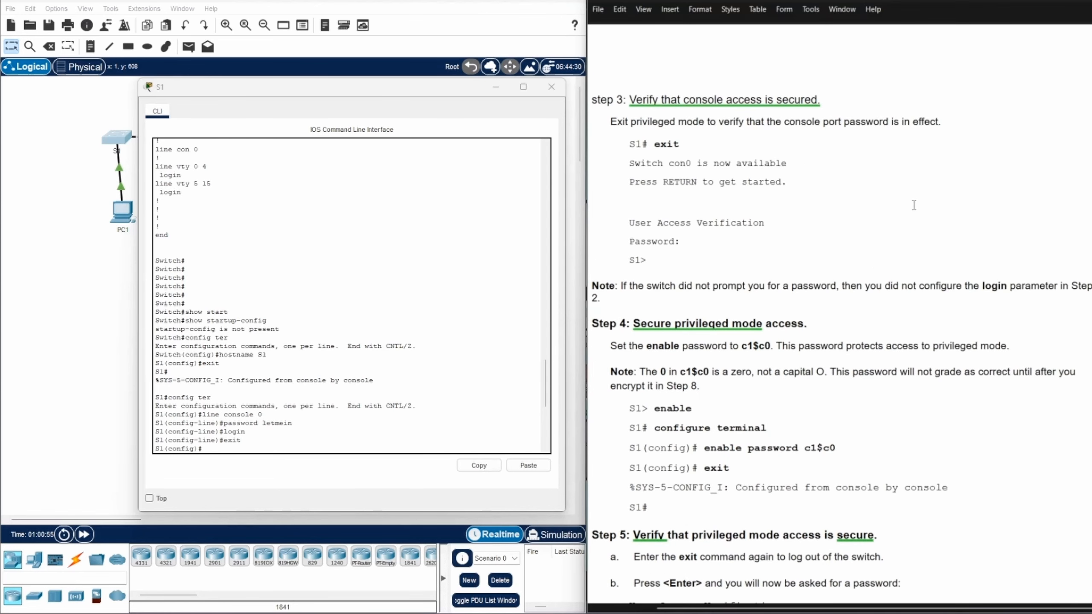
pyautogui.scroll(-1, 914, 205)
# Log out of S1 and log back in with the console password to reach S1>
pyautogui.click(330, 442)
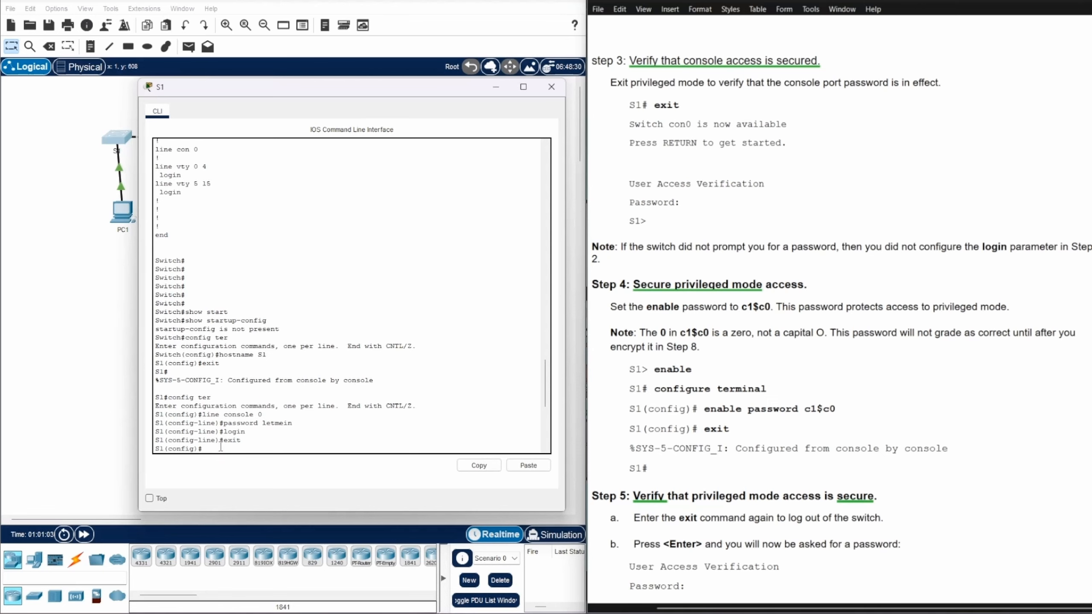
pyautogui.press('Return')
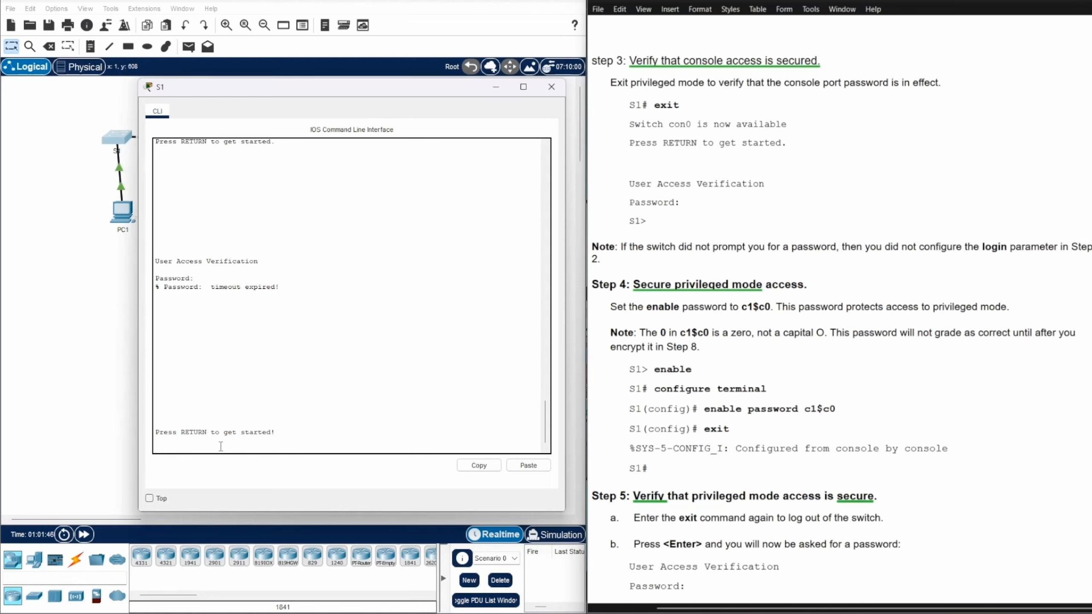
pyautogui.press('Return')
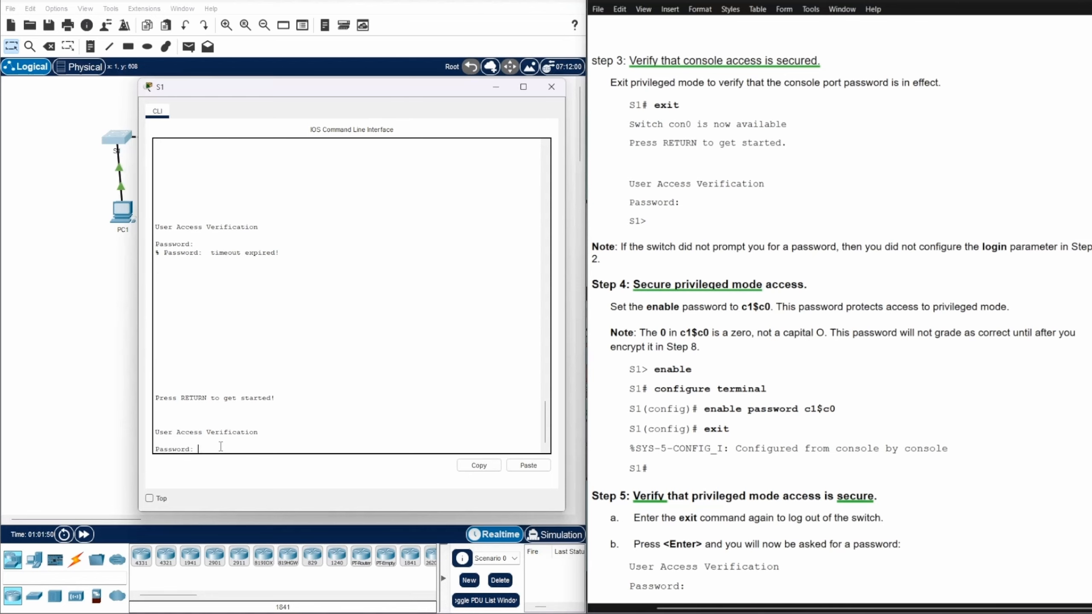
pyautogui.press('Return')
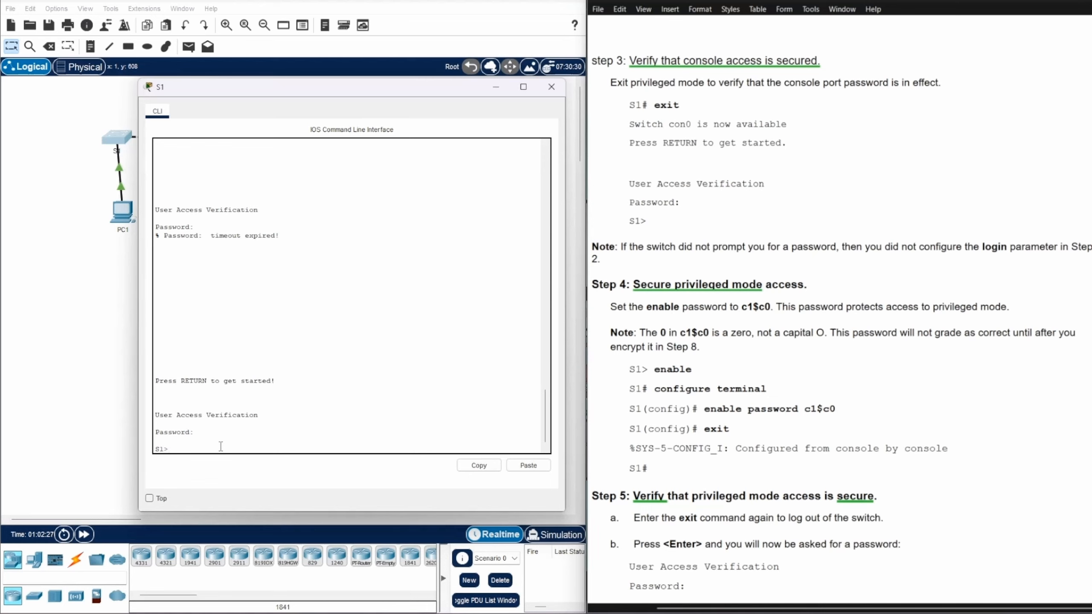
# From S1>, enter configuration mode, set an enable password on S1, and return to S1#
pyautogui.write('enable')
pyautogui.press('Return')
pyautogui.write('confi')
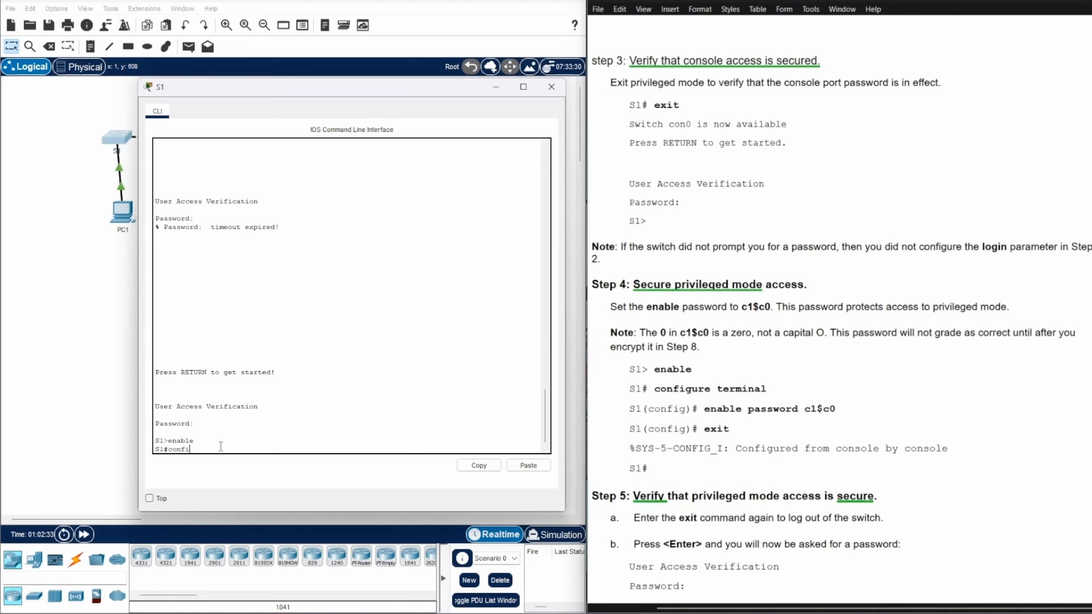
pyautogui.write('g ter')
pyautogui.press('Return')
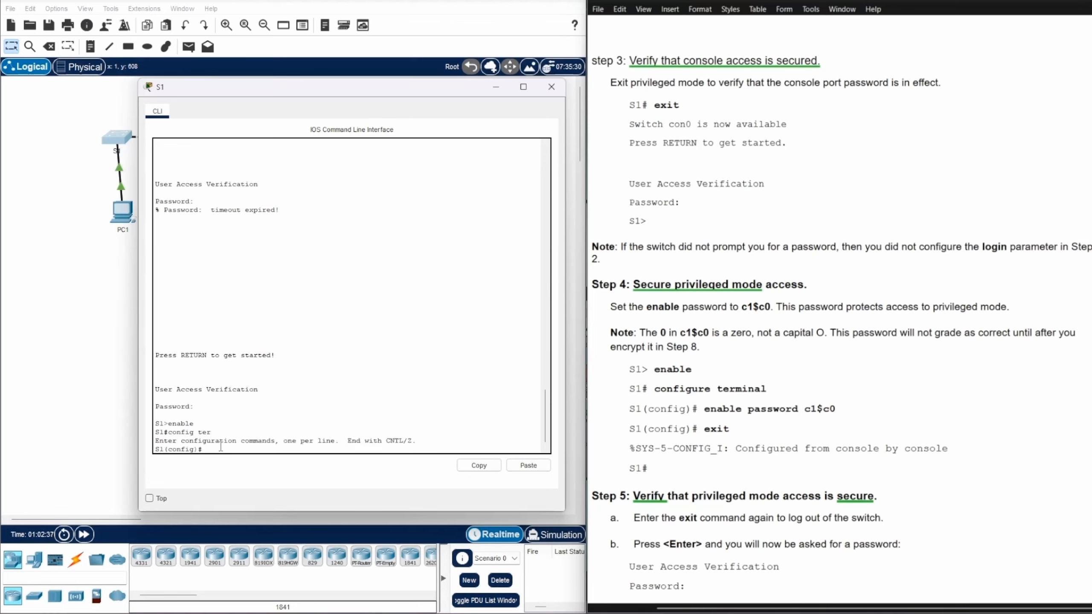
pyautogui.write('enable password c1$c0')
pyautogui.press('Return')
pyautogui.write('exit')
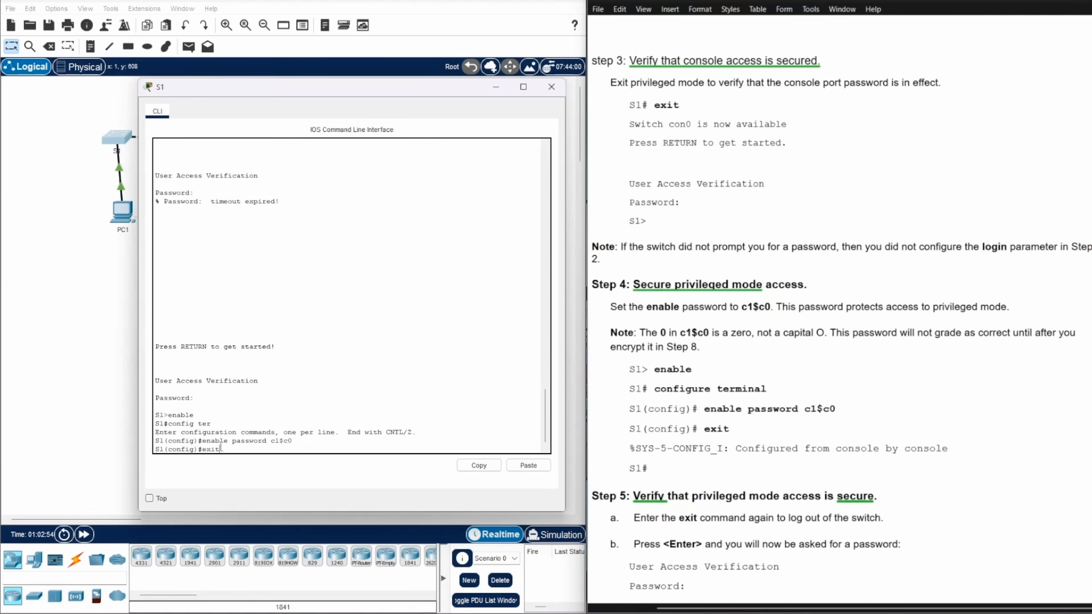
pyautogui.press('Return')
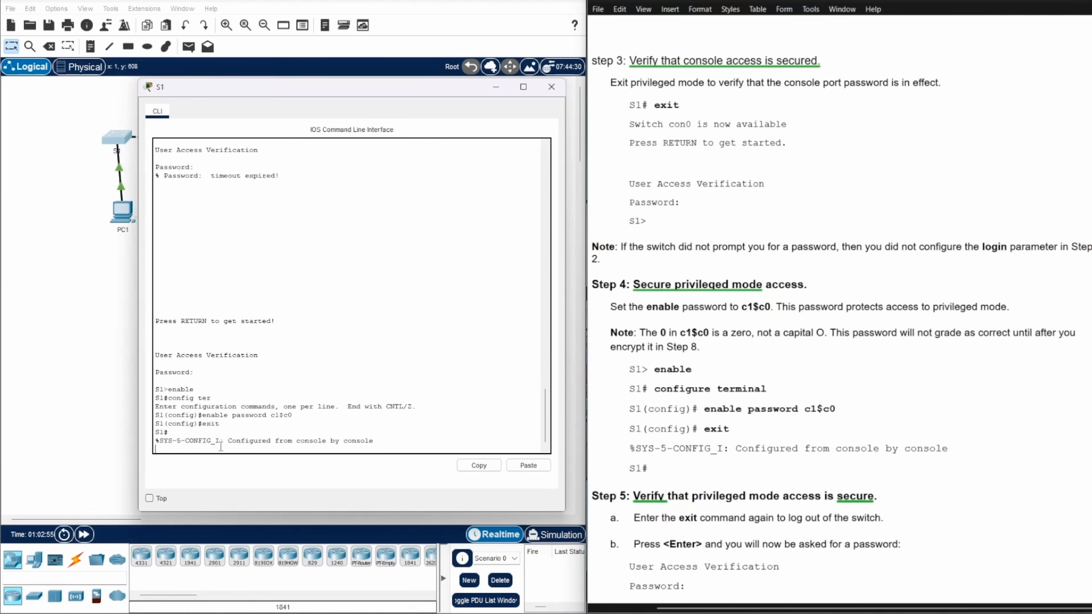
pyautogui.press('Return')
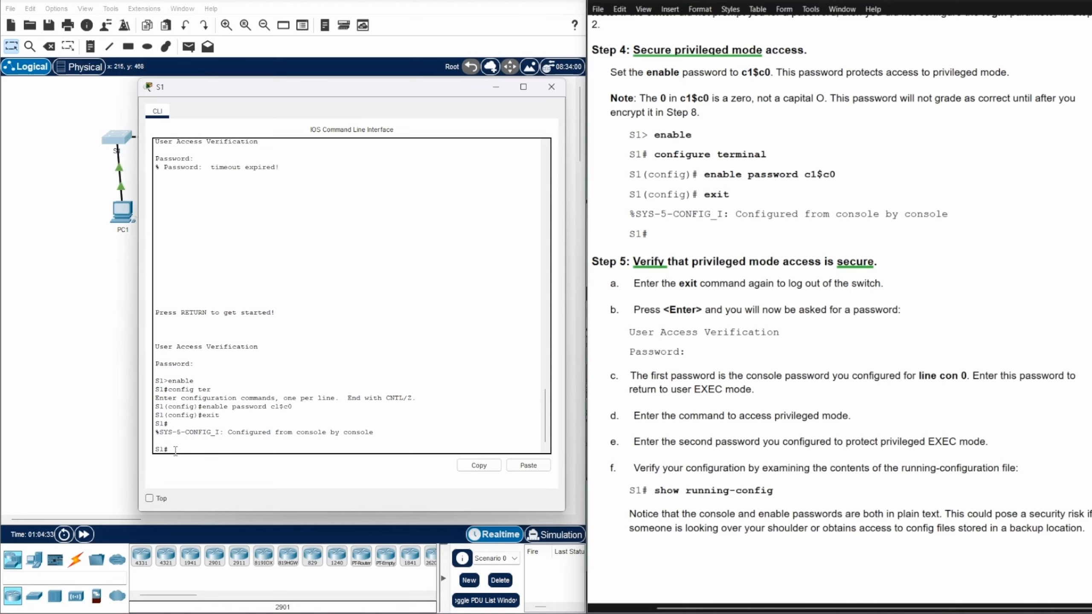
# Log out and back in with the console password, then use the enable password to reach S1#
pyautogui.write('exit')
pyautogui.press('Return')
pyautogui.press('Return')
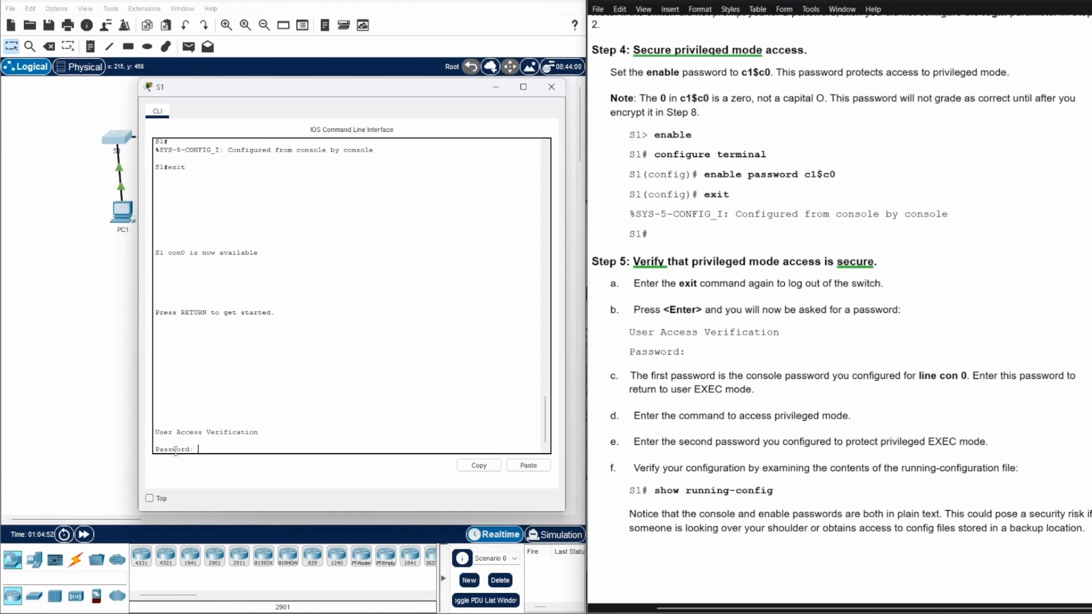
pyautogui.press('Return')
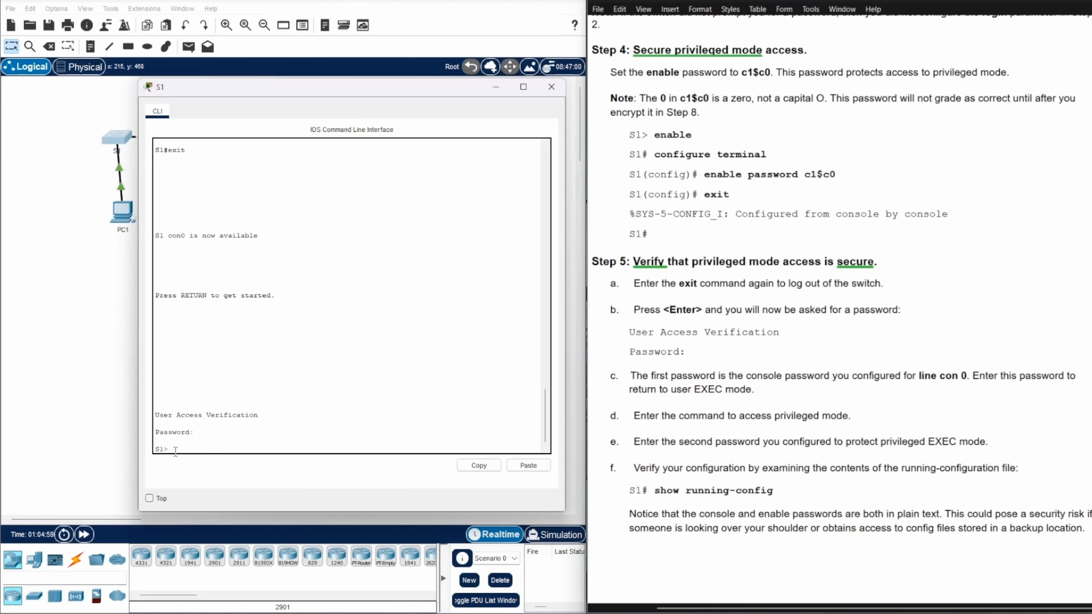
pyautogui.write('enable')
pyautogui.press('Return')
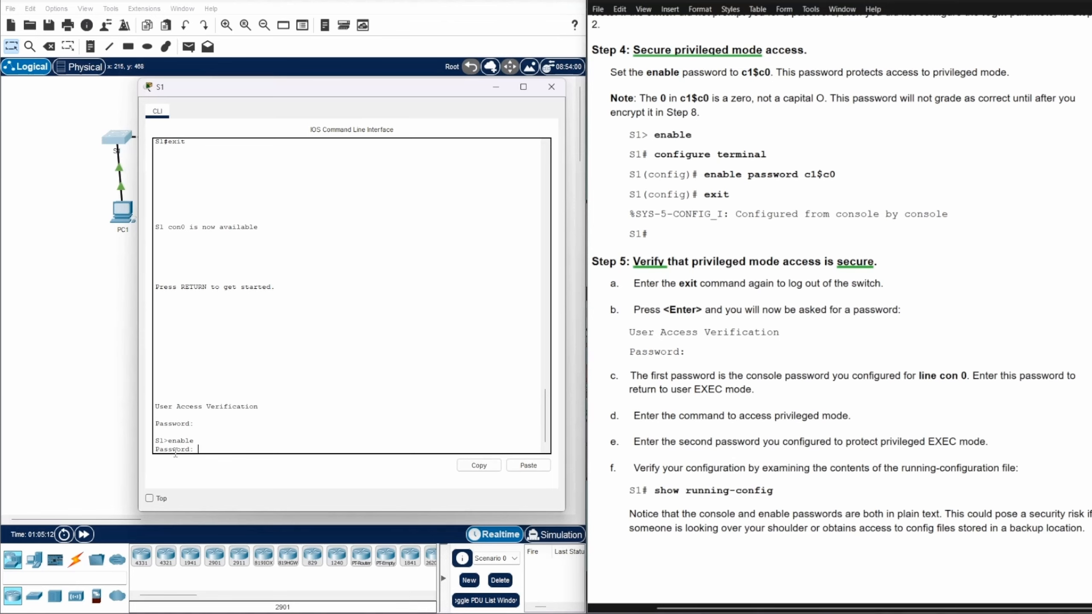
pyautogui.press('Return')
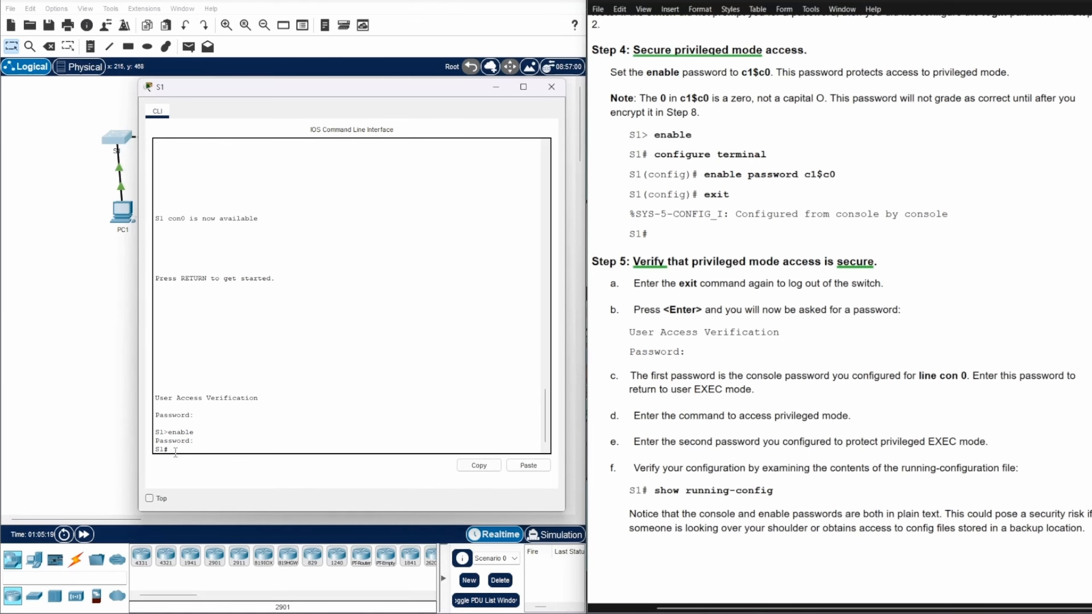
# Run show running-config on S1 and page through the output to its end
pyautogui.scroll(-2, 967, 304)
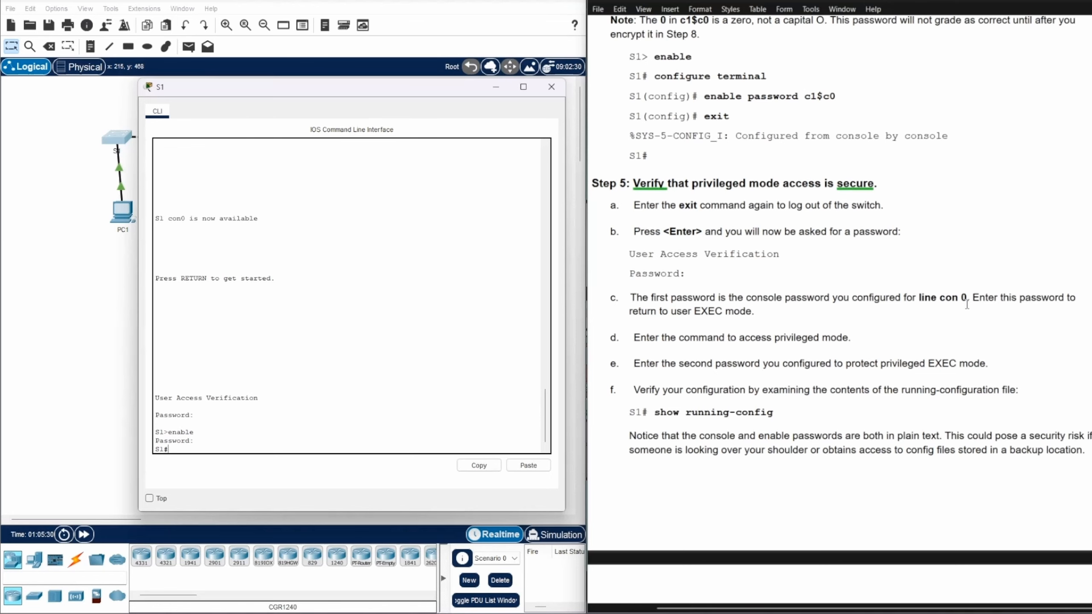
pyautogui.scroll(-1, 967, 304)
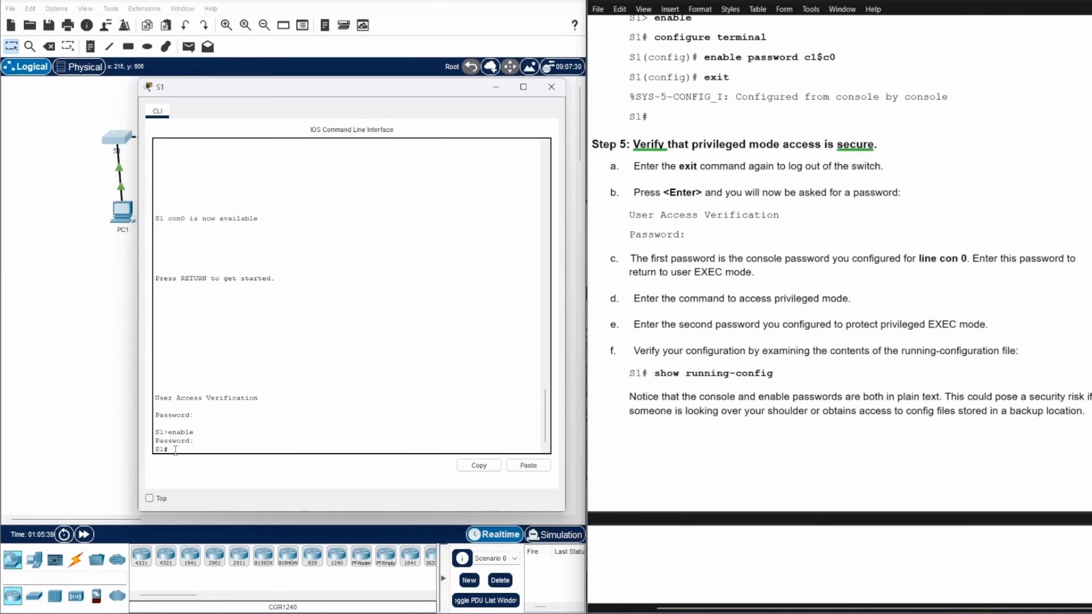
pyautogui.write('show running')
pyautogui.write(' config')
pyautogui.press('BackSpace')
pyautogui.press('BackSpace')
pyautogui.press('BackSpace')
pyautogui.press('BackSpace')
pyautogui.press('BackSpace')
pyautogui.press('Tab')
pyautogui.press('Return')
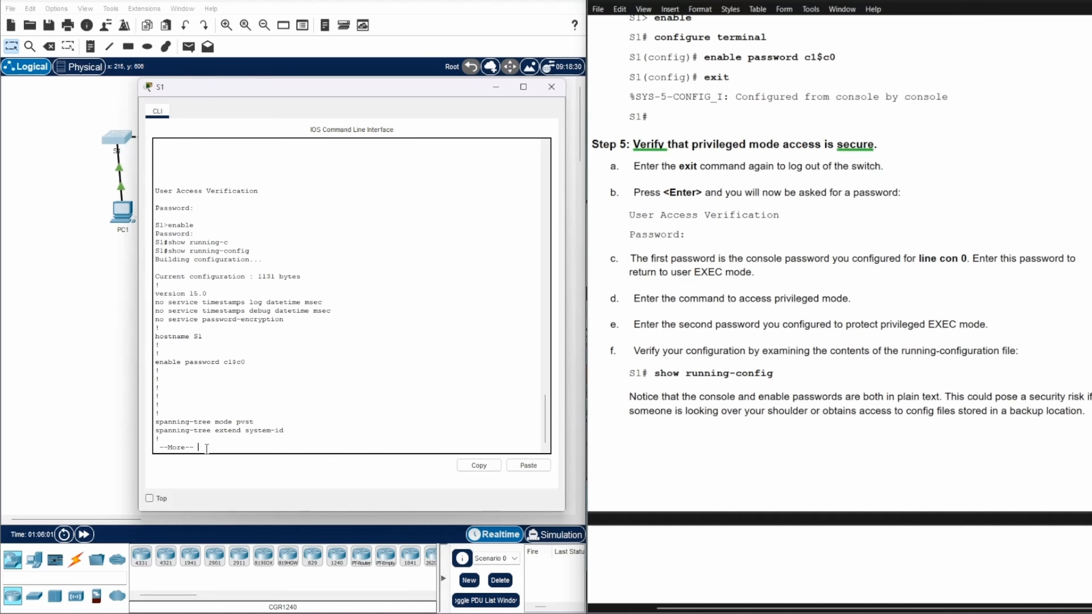
pyautogui.press('Return')
pyautogui.press('Return')
pyautogui.press('Return')
pyautogui.press('Return')
pyautogui.press('Return')
pyautogui.press('Return')
pyautogui.press('Return')
pyautogui.press('Return')
pyautogui.press('Return')
pyautogui.press('Return')
pyautogui.press('Return')
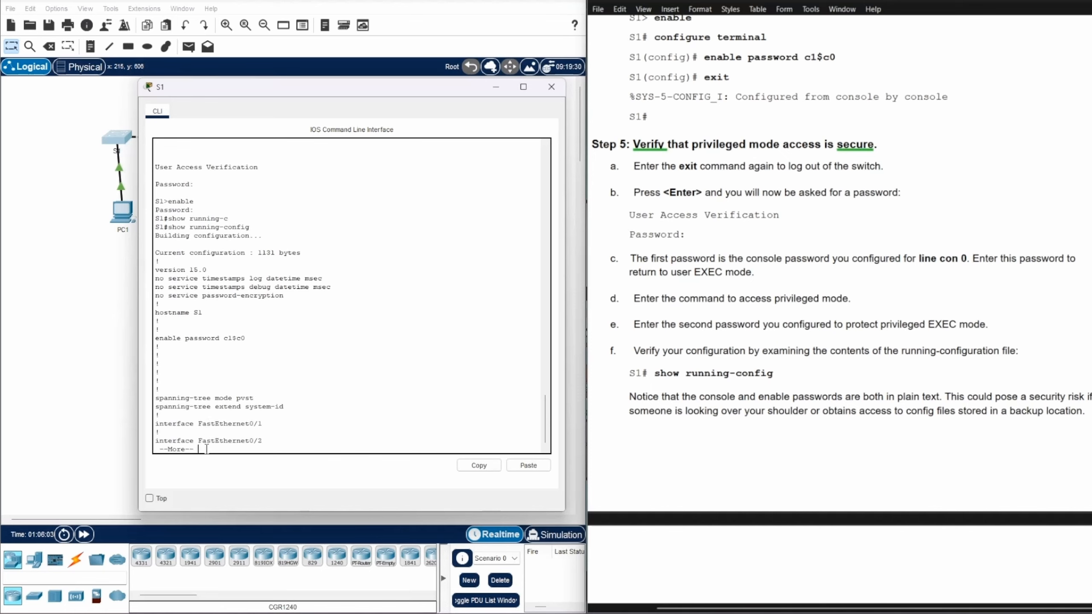
pyautogui.press('Return')
pyautogui.press('Return')
pyautogui.press('Return')
pyautogui.press('Return')
pyautogui.press('Return')
pyautogui.press('Return')
pyautogui.press('Return')
pyautogui.press('Return')
pyautogui.press('Return')
pyautogui.press('Return')
pyautogui.press('Return')
pyautogui.press('Return')
pyautogui.press('Return')
pyautogui.press('Return')
pyautogui.press('Return')
pyautogui.press('Return')
pyautogui.press('Return')
pyautogui.press('Return')
pyautogui.press('Return')
pyautogui.press('Return')
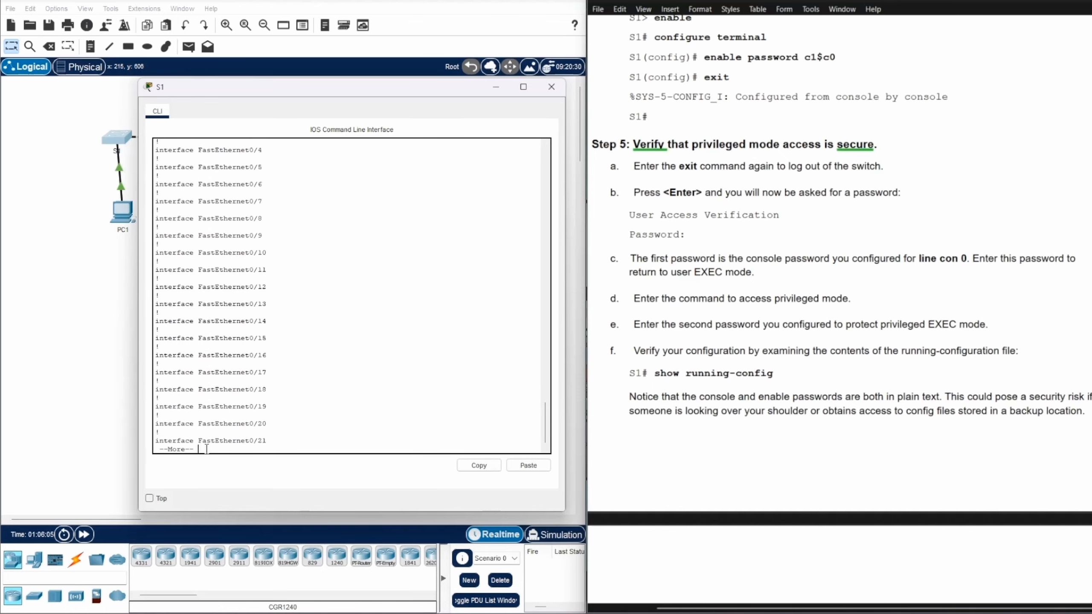
pyautogui.press('Return')
pyautogui.press('Return')
pyautogui.press('Return')
pyautogui.press('Return')
pyautogui.press('Return')
pyautogui.press('Return')
pyautogui.press('Return')
pyautogui.press('Return')
pyautogui.press('Return')
pyautogui.press('Return')
pyautogui.press('Return')
pyautogui.press('Return')
pyautogui.press('Return')
pyautogui.press('Return')
pyautogui.press('Return')
pyautogui.press('Return')
pyautogui.press('Return')
pyautogui.press('Return')
pyautogui.press('Return')
pyautogui.press('Return')
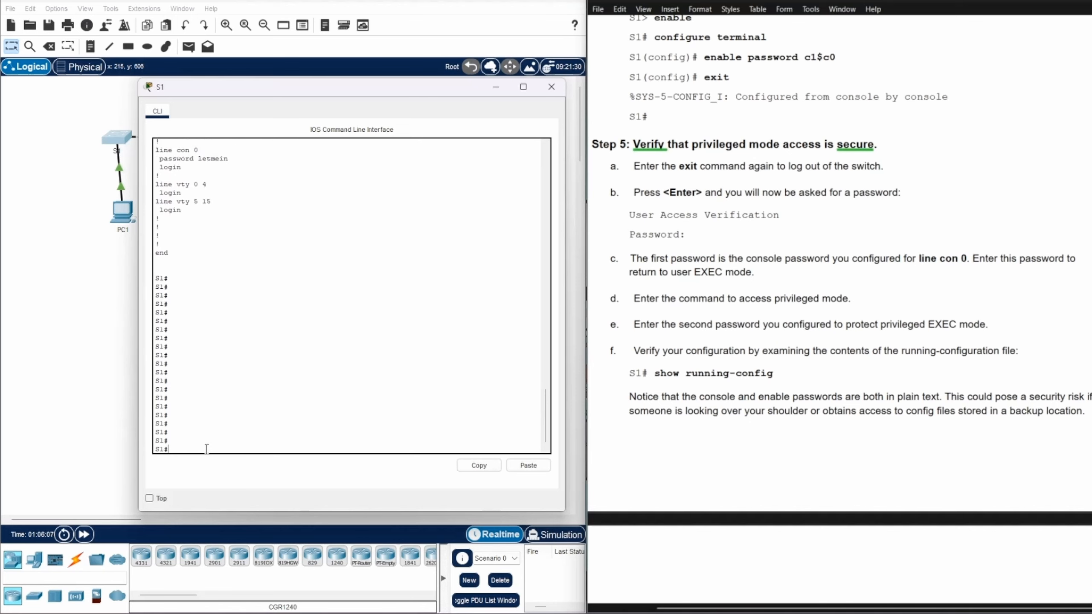
# Highlight the enable password shown in plain text in the running configuration
pyautogui.scroll(20, 324, 324)
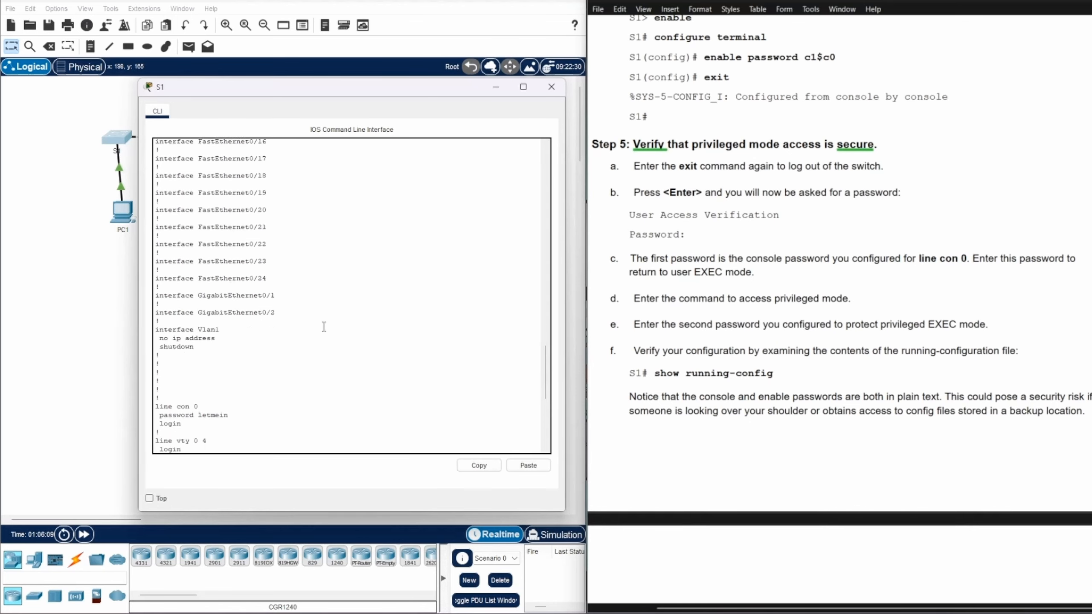
pyautogui.scroll(12, 323, 328)
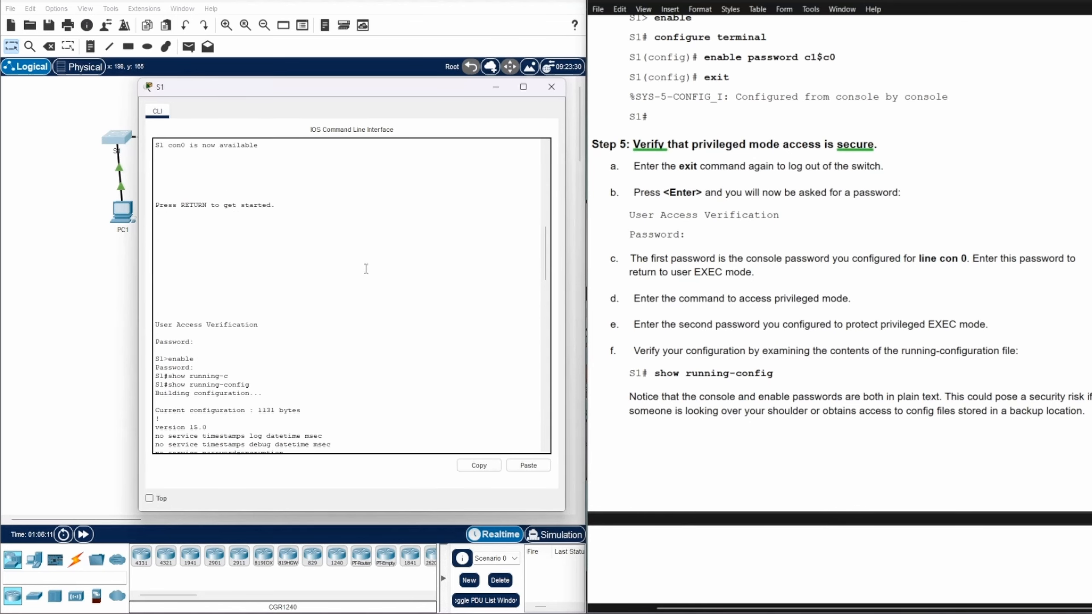
pyautogui.scroll(-3, 365, 268)
pyautogui.scroll(-9, 366, 269)
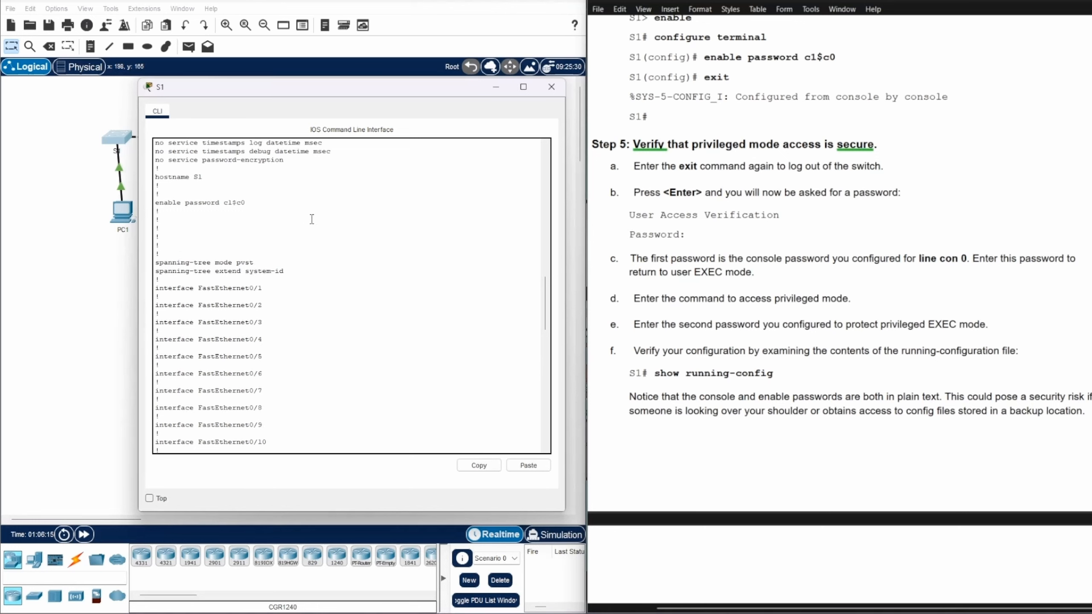
pyautogui.scroll(4, 256, 195)
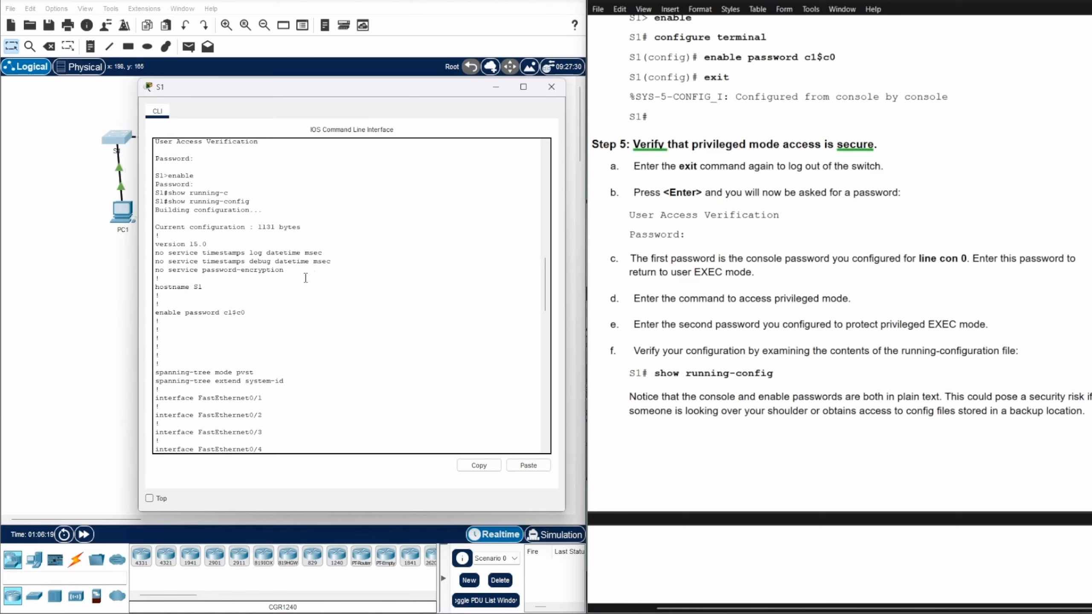
pyautogui.moveTo(225, 316); pyautogui.dragTo(255, 321)
# Highlight the plain-text console password under line con 0, then clear the highlight
pyautogui.scroll(-3, 417, 303)
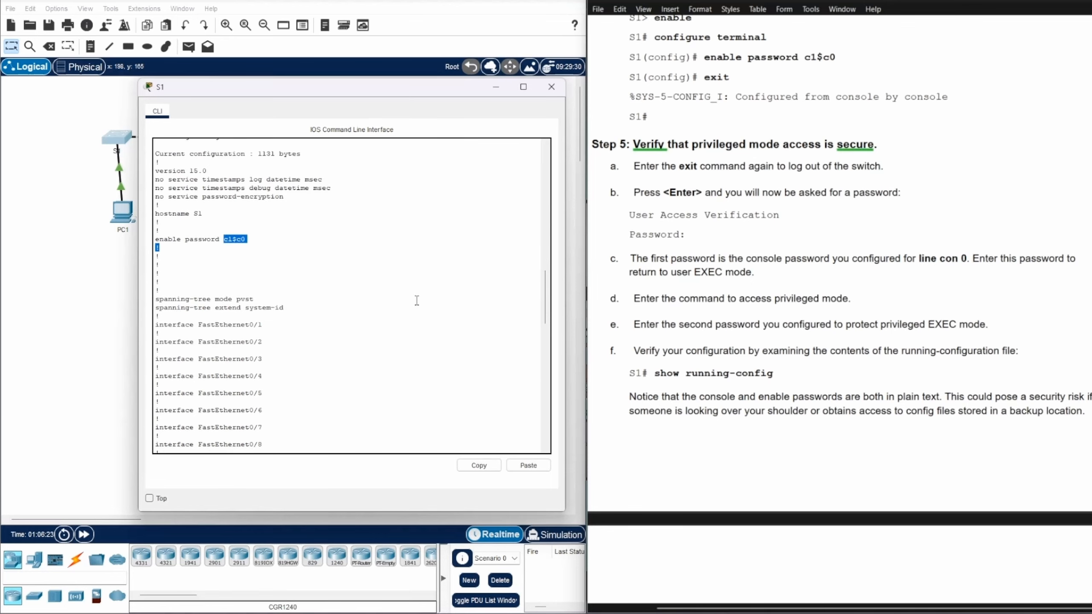
pyautogui.scroll(3, 417, 300)
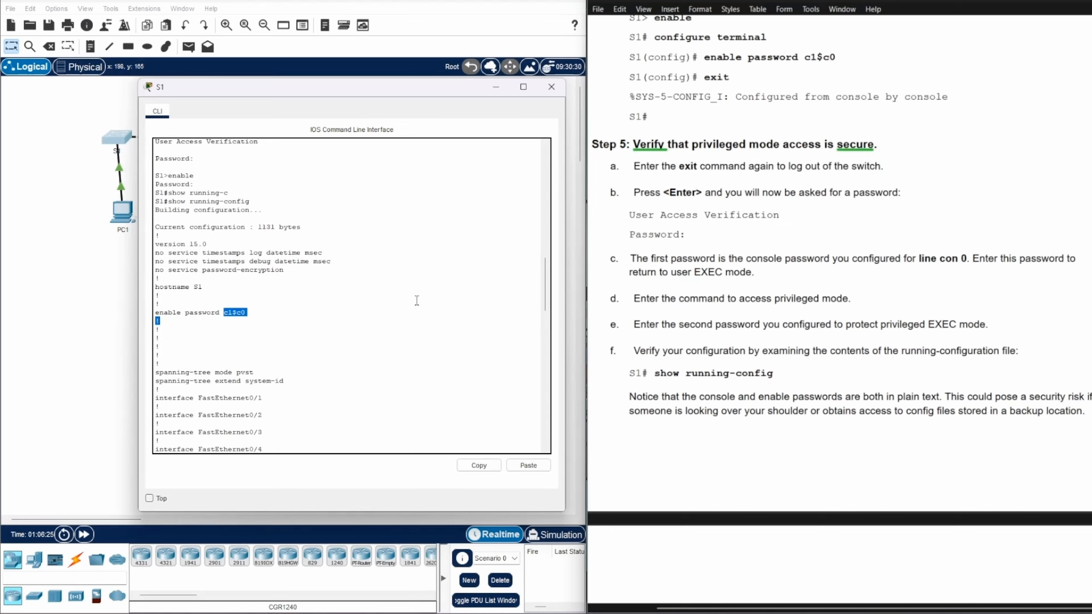
pyautogui.scroll(2, 417, 300)
pyautogui.scroll(-3, 416, 300)
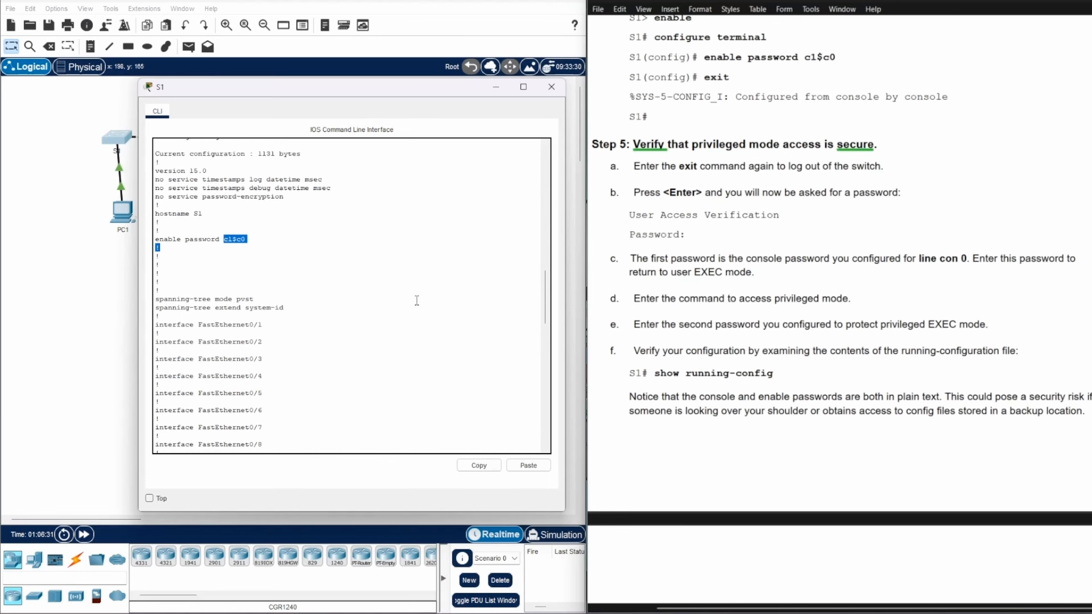
pyautogui.scroll(-15, 416, 300)
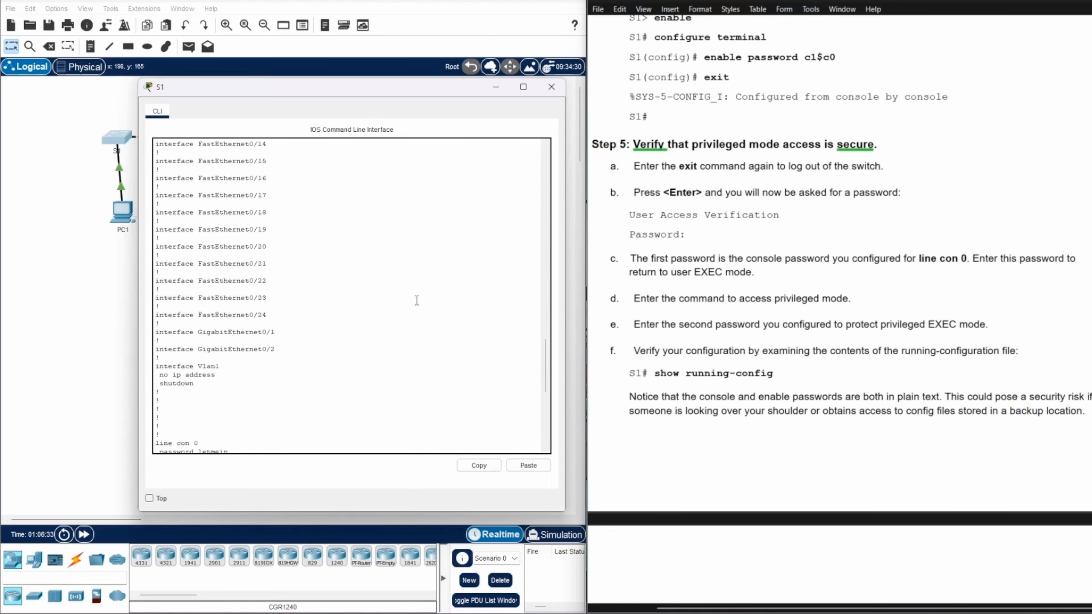
pyautogui.scroll(-3, 417, 300)
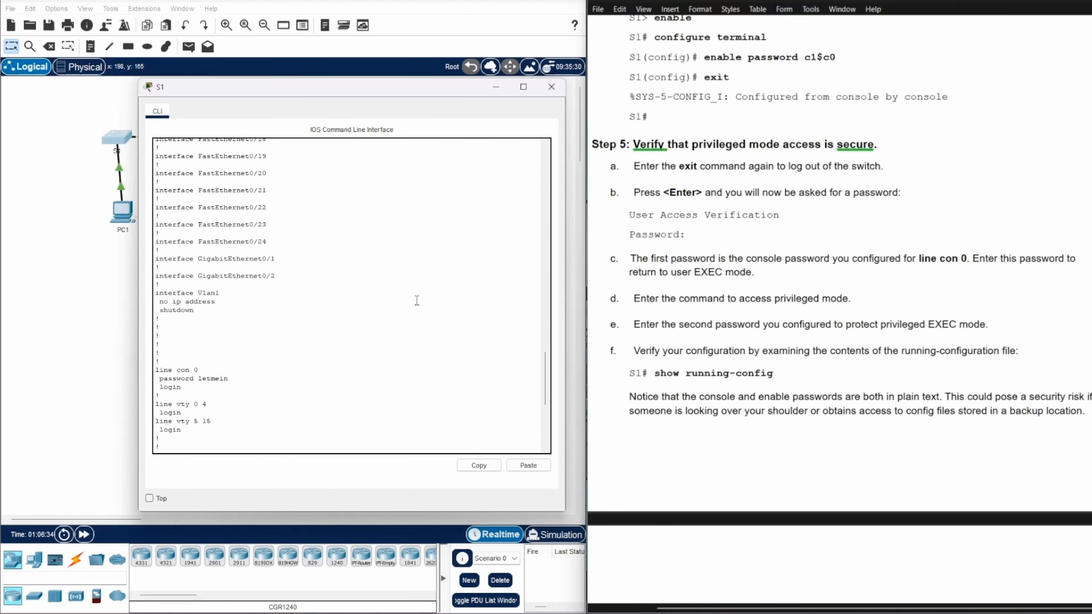
pyautogui.scroll(-2, 417, 300)
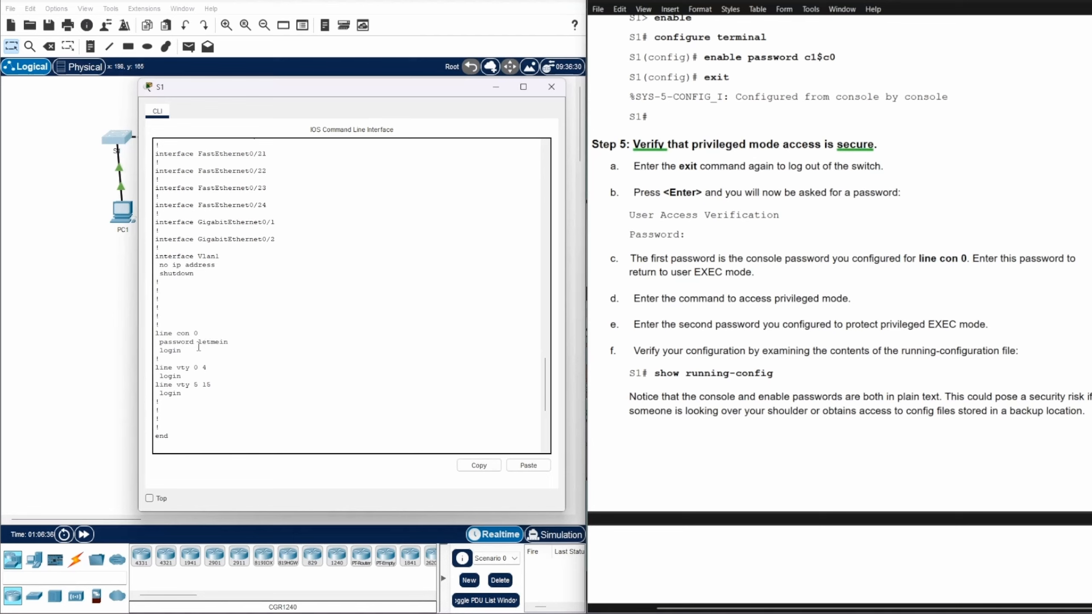
pyautogui.moveTo(198, 343); pyautogui.dragTo(229, 342)
pyautogui.press('Return')
pyautogui.press('Return')
pyautogui.press('Return')
pyautogui.press('Return')
pyautogui.press('Return')
pyautogui.press('Return')
pyautogui.press('Return')
pyautogui.press('Return')
pyautogui.press('Return')
pyautogui.press('Return')
pyautogui.press('Return')
pyautogui.press('Return')
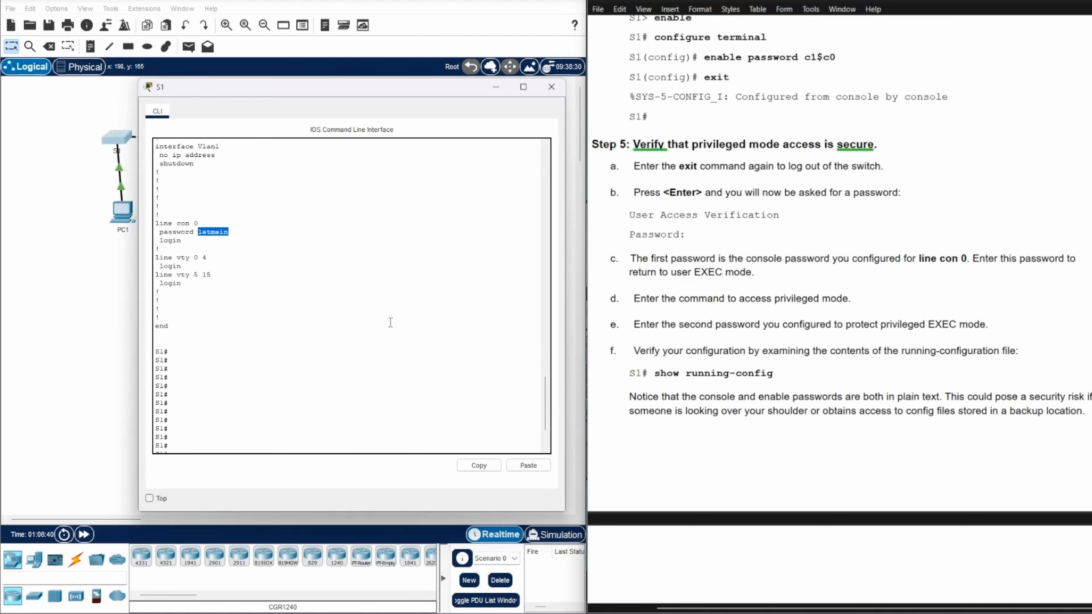
pyautogui.press('Return')
pyautogui.press('Return')
pyautogui.press('Return')
pyautogui.press('Return')
pyautogui.press('Return')
pyautogui.press('Return')
pyautogui.press('Return')
pyautogui.press('Return')
pyautogui.press('Return')
pyautogui.scroll(3, 390, 320)
pyautogui.scroll(-3, 390, 319)
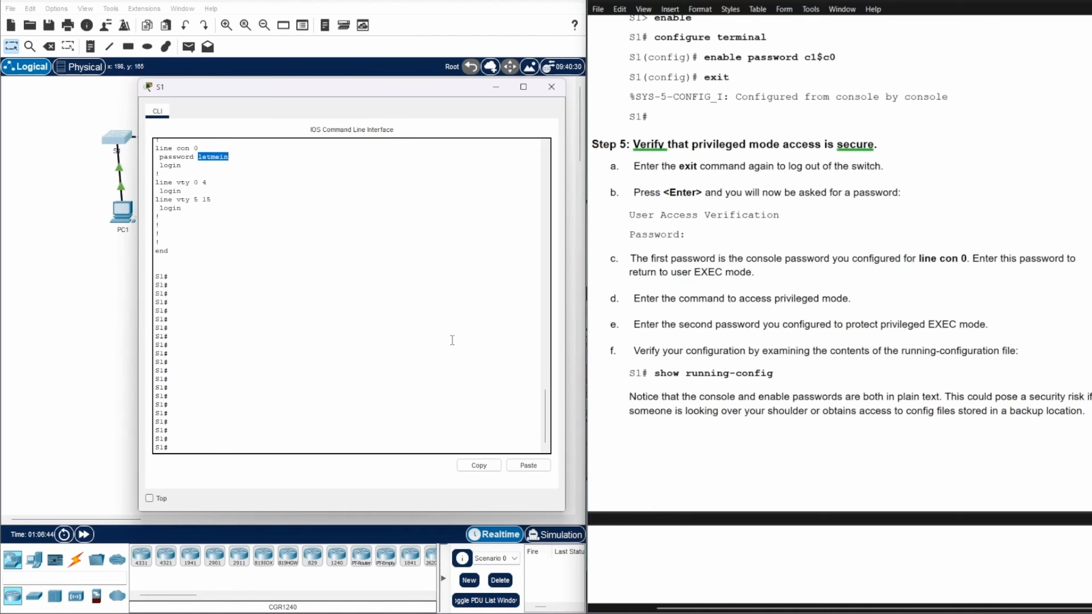
pyautogui.click(172, 444)
# Exit S1 and log back in with the console password
pyautogui.scroll(-10, 957, 342)
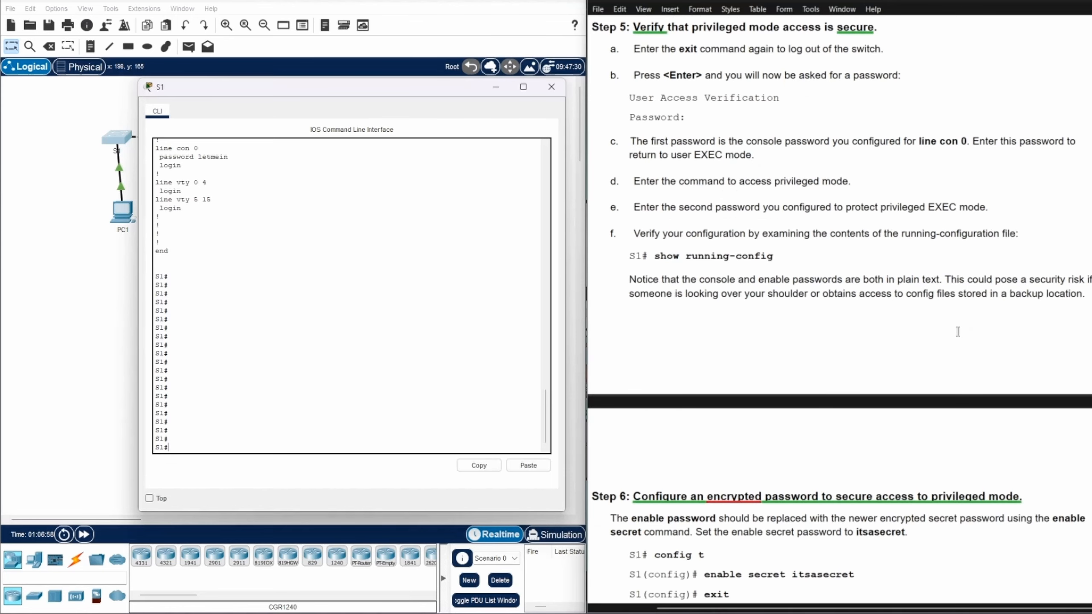
pyautogui.scroll(-3, 959, 330)
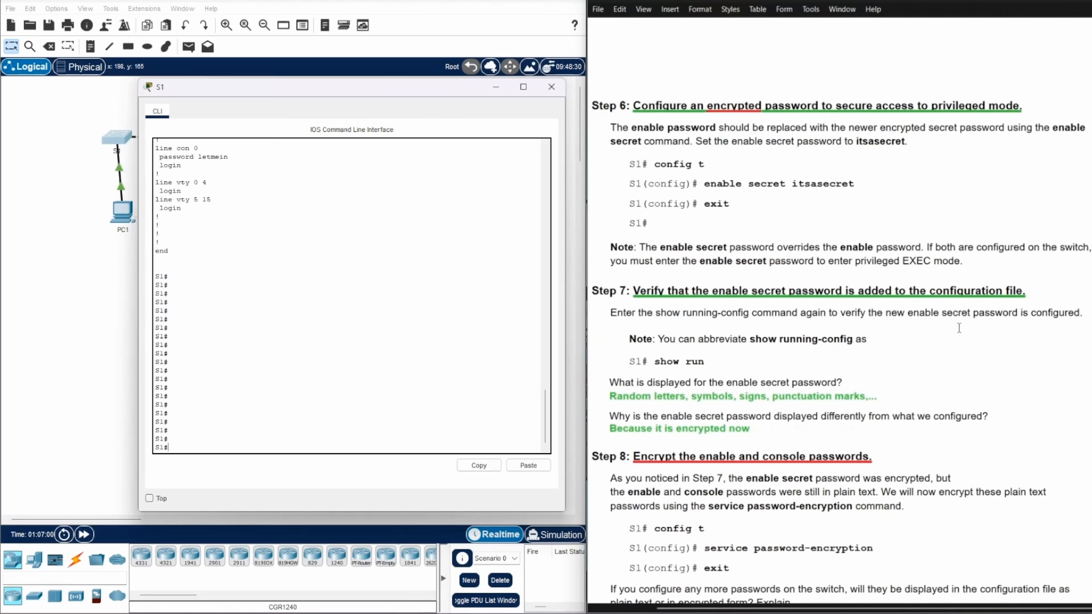
pyautogui.scroll(-1, 963, 321)
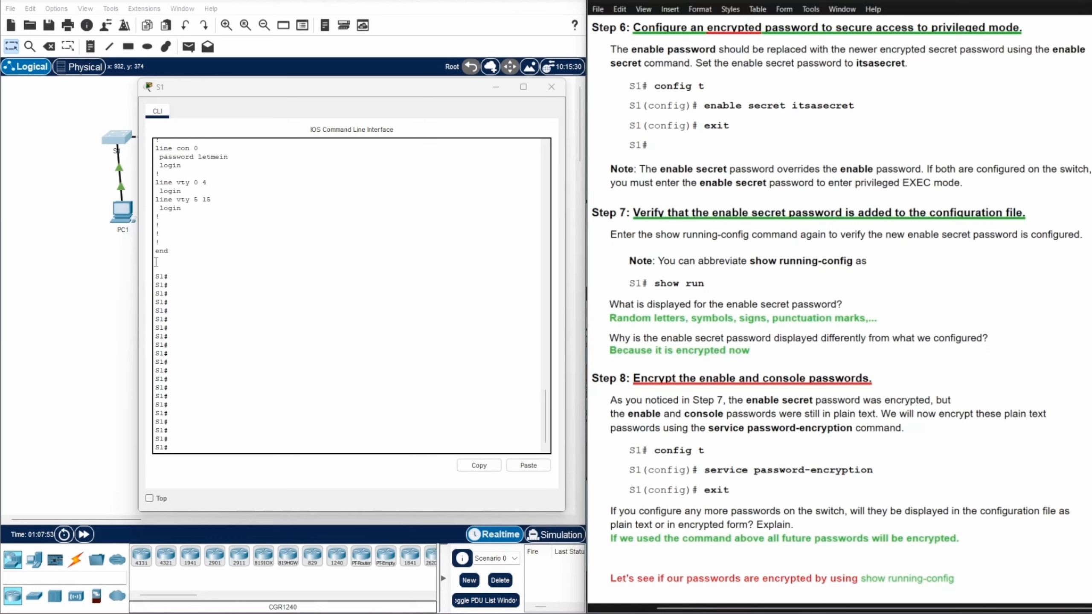
pyautogui.click(174, 447)
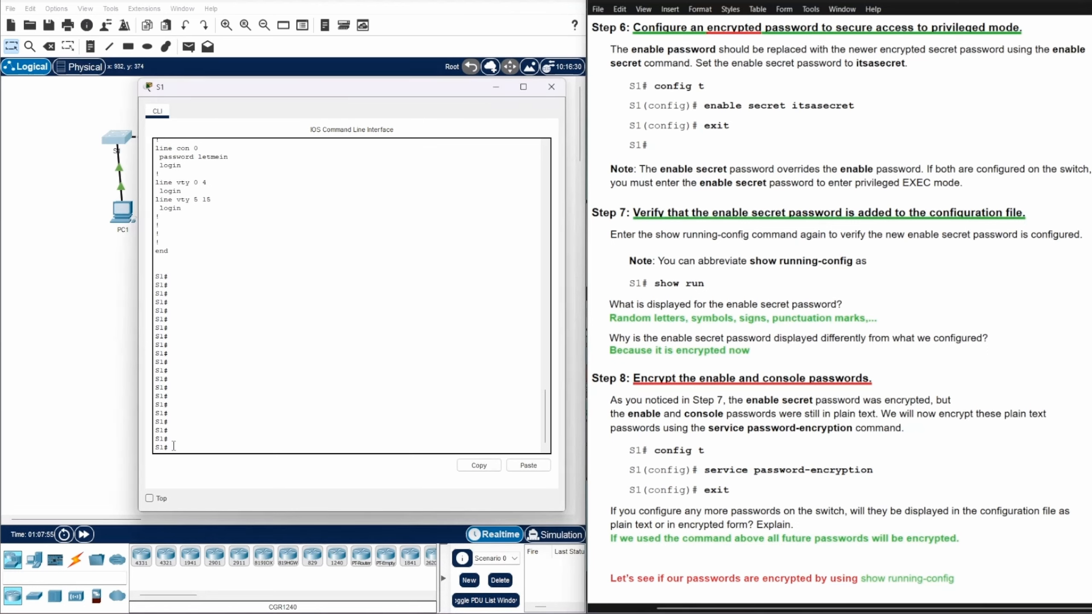
pyautogui.write('exit')
pyautogui.press('Return')
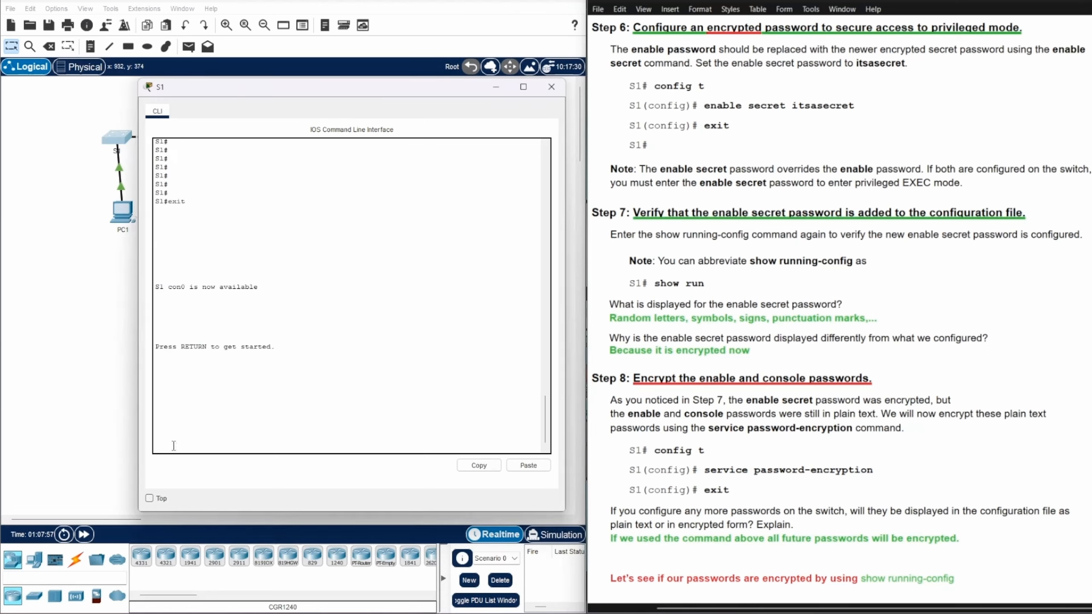
pyautogui.press('Return')
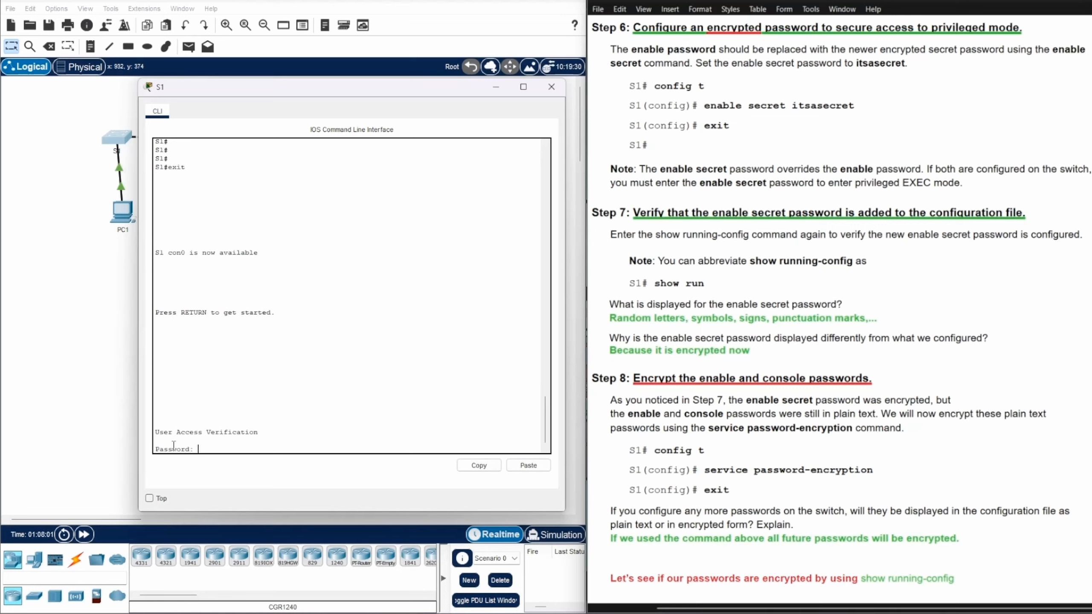
pyautogui.press('Return')
# Run enable and enter the enable password, retrying until the S1# prompt appears
pyautogui.write('enab')
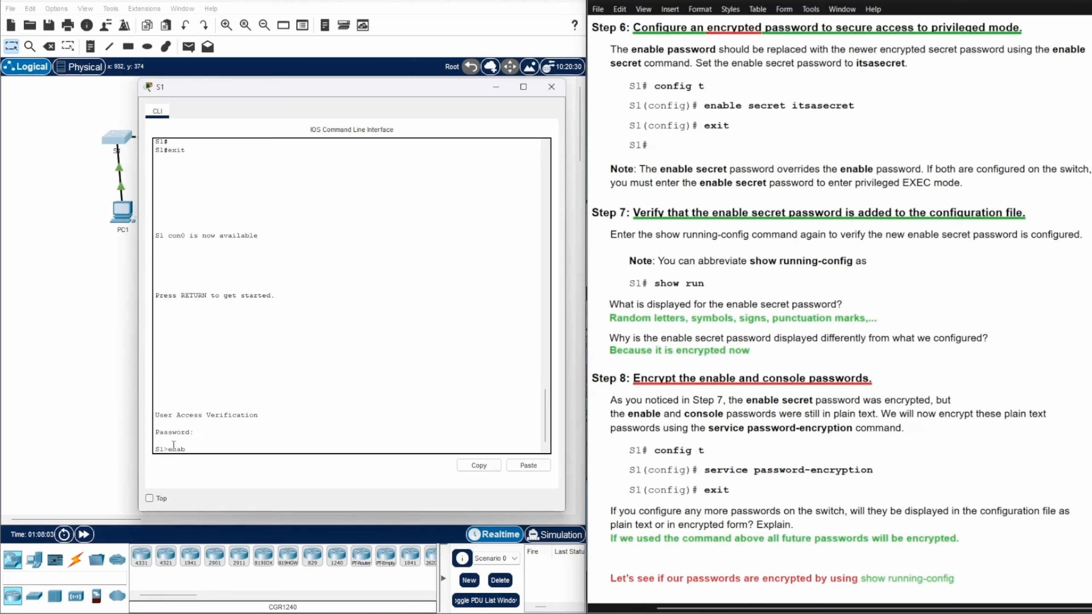
pyautogui.write('le')
pyautogui.press('Return')
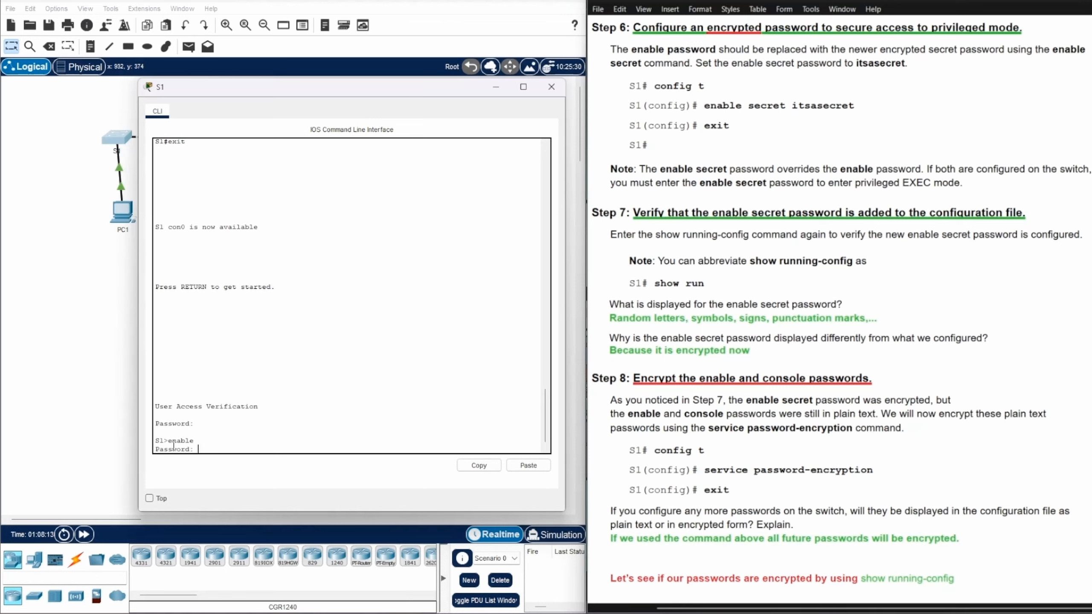
pyautogui.press('Return')
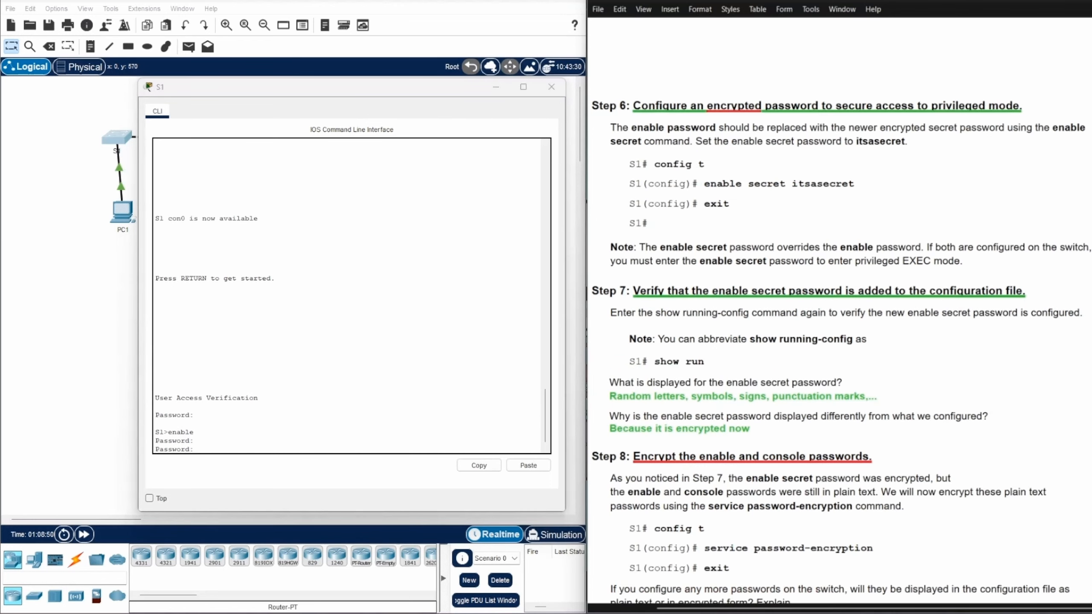
pyautogui.press('Return')
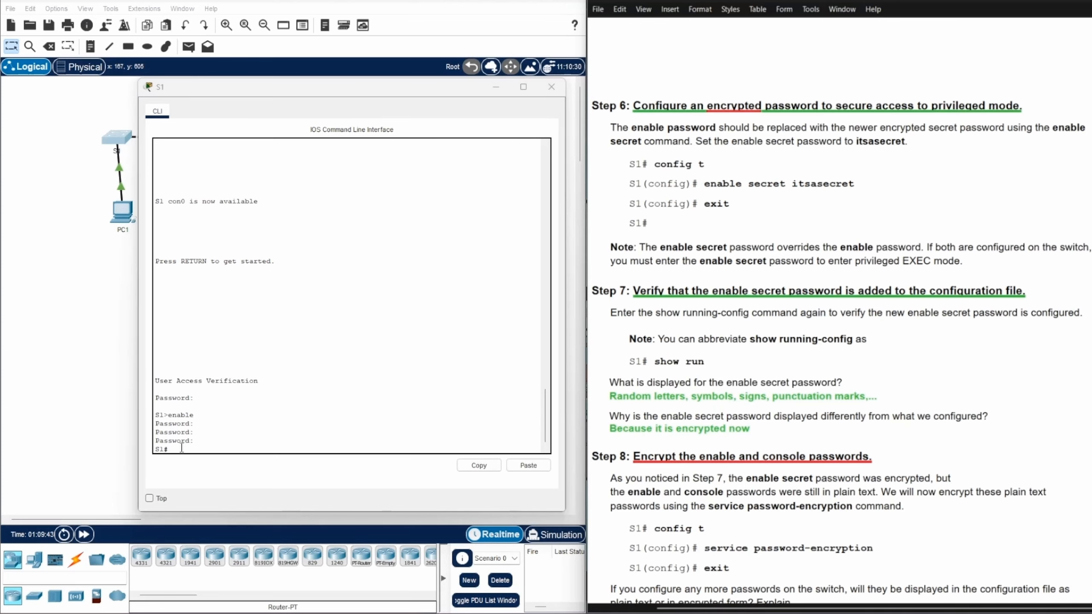
pyautogui.scroll(-2, 852, 302)
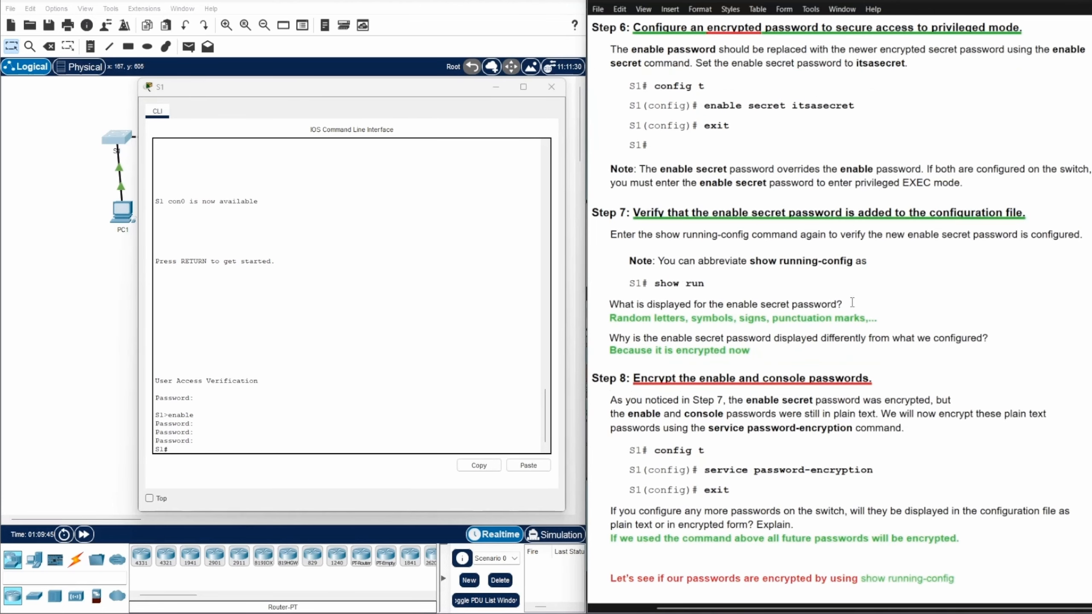
pyautogui.scroll(1, 852, 302)
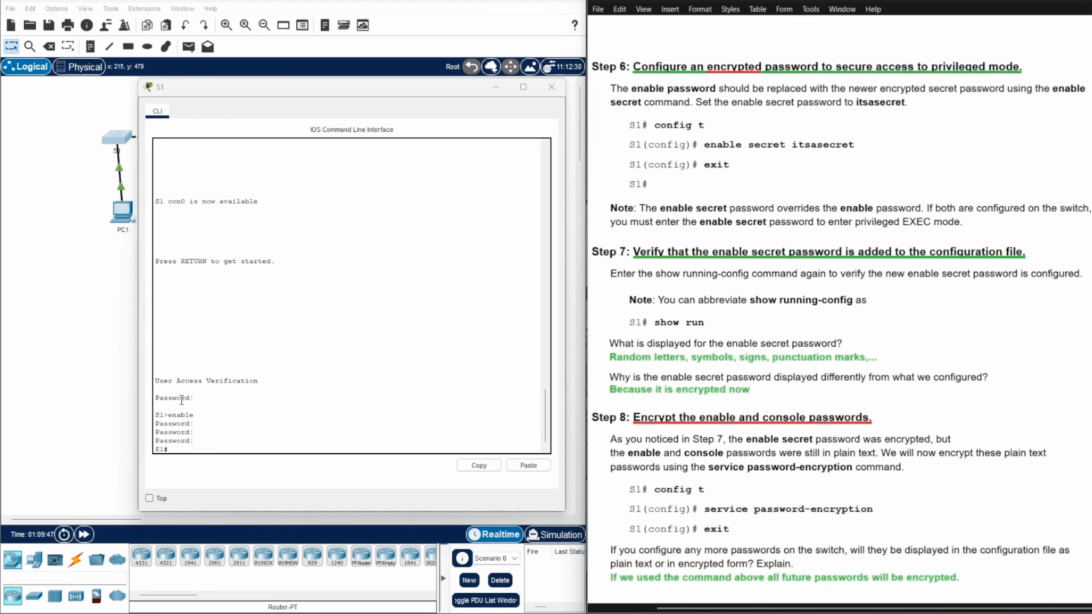
# In config t, set an encrypted enable secret on S1, then exit to S1#
pyautogui.click(175, 450)
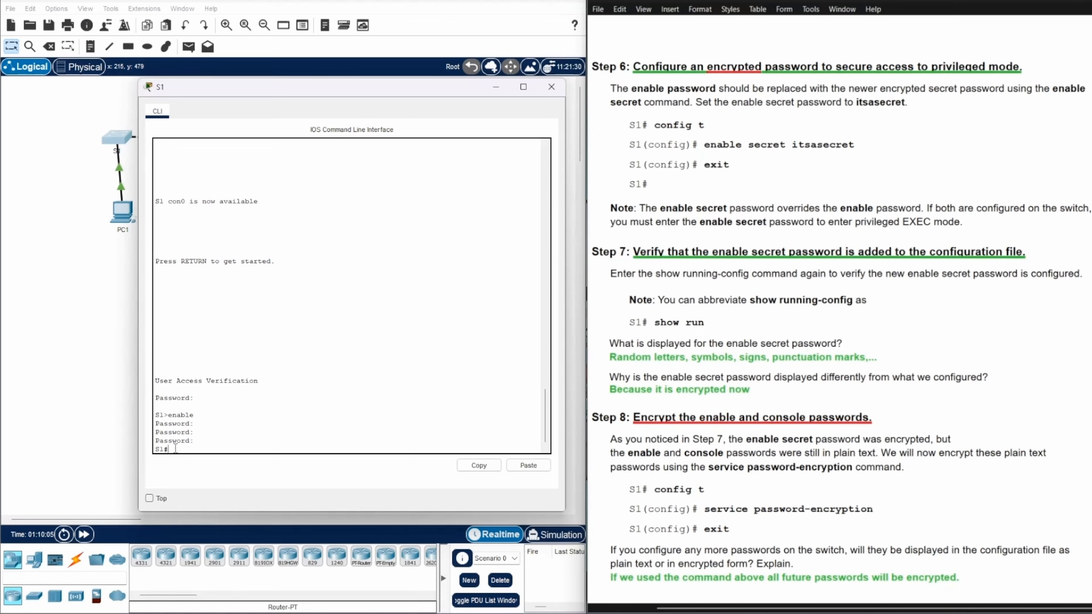
pyautogui.write('config t')
pyautogui.press('Return')
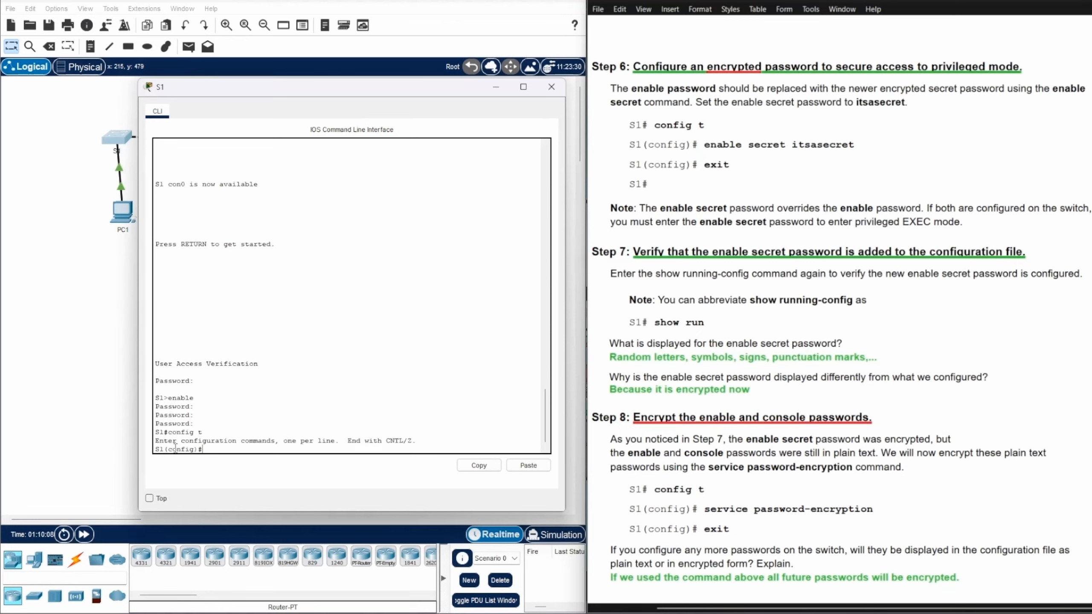
pyautogui.write('enable secret itsasecret')
pyautogui.press('Return')
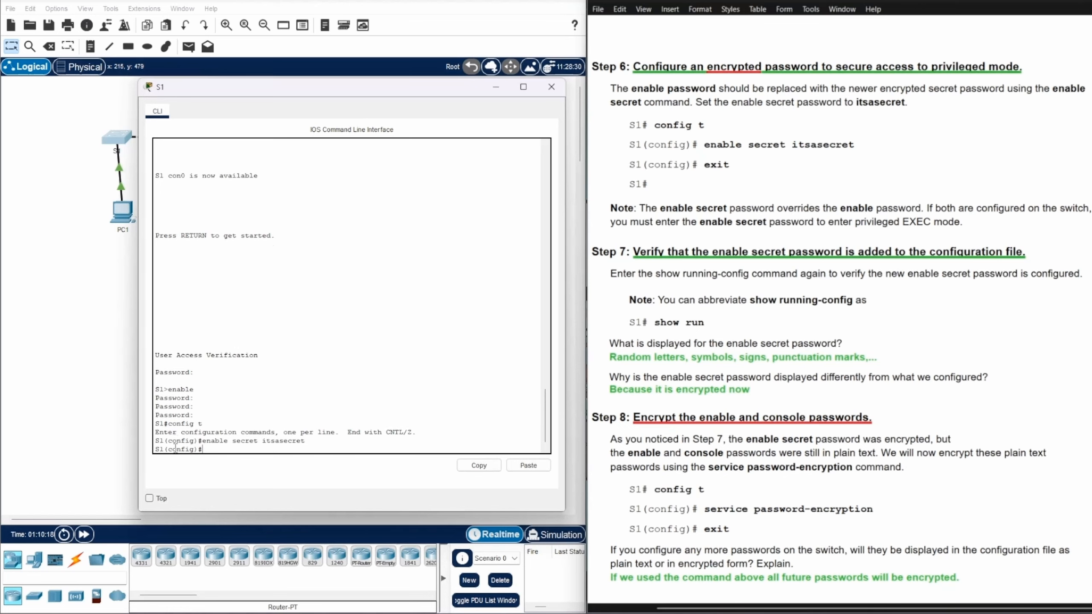
pyautogui.write('exit')
pyautogui.press('Return')
pyautogui.press('Return')
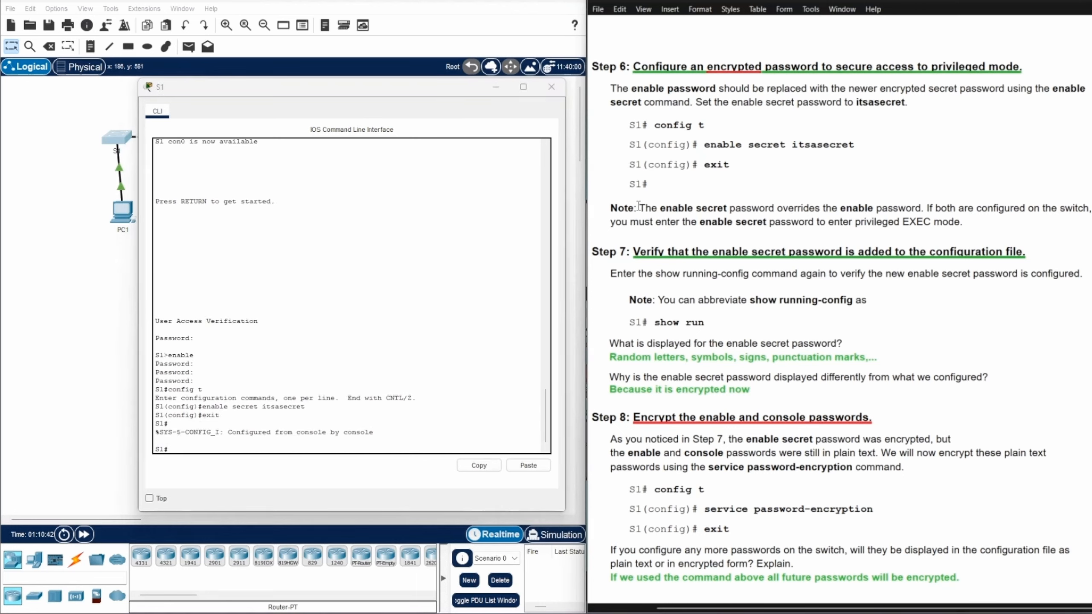
pyautogui.moveTo(639, 208); pyautogui.dragTo(1090, 213)
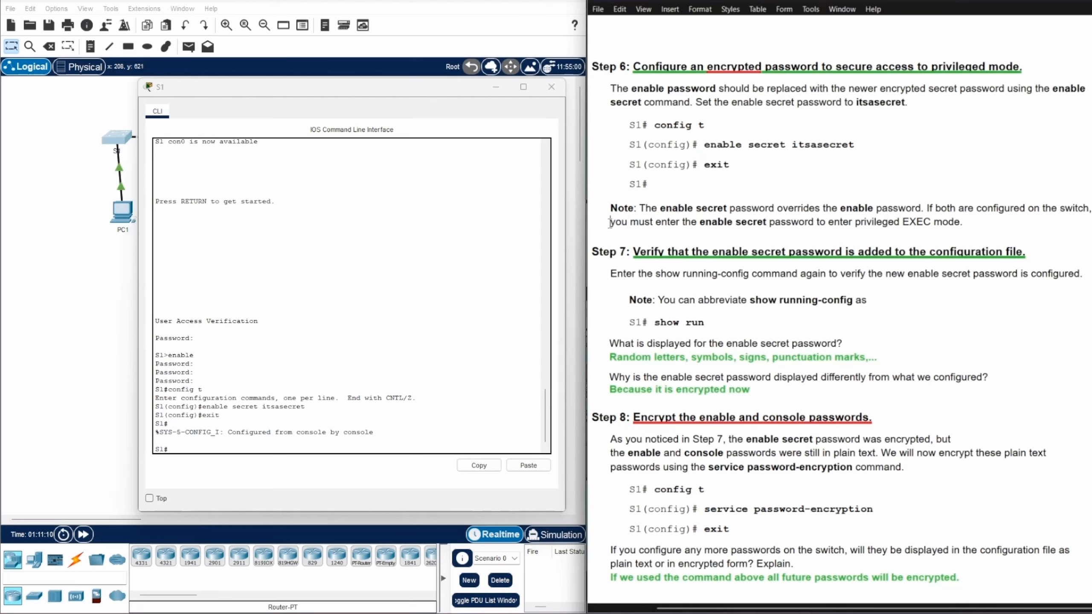
pyautogui.moveTo(610, 222); pyautogui.dragTo(901, 224)
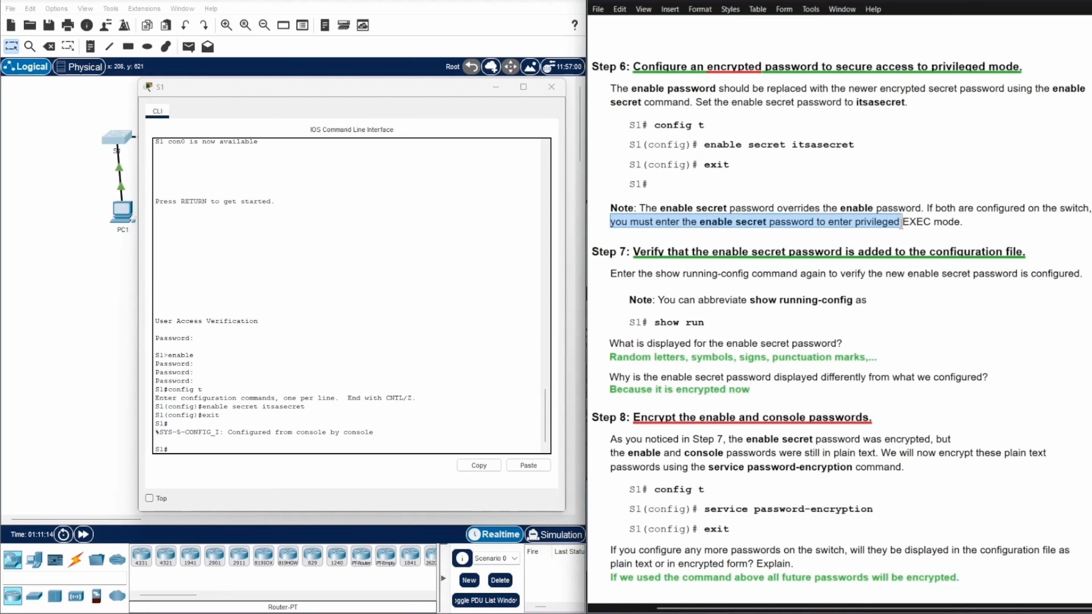
pyautogui.click(931, 301)
pyautogui.scroll(-5, 960, 221)
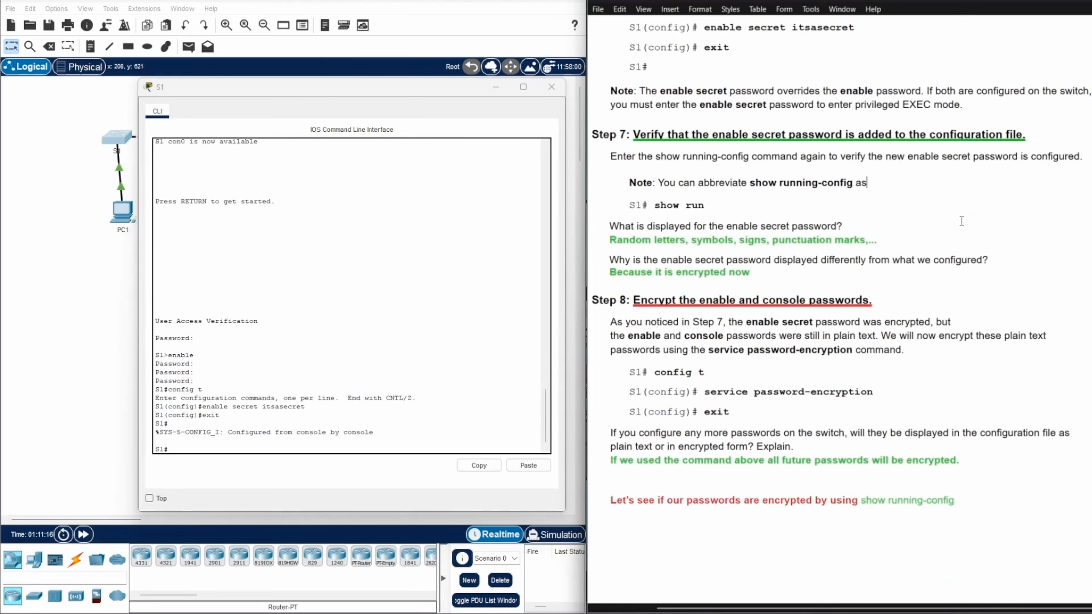
pyautogui.scroll(-1, 960, 221)
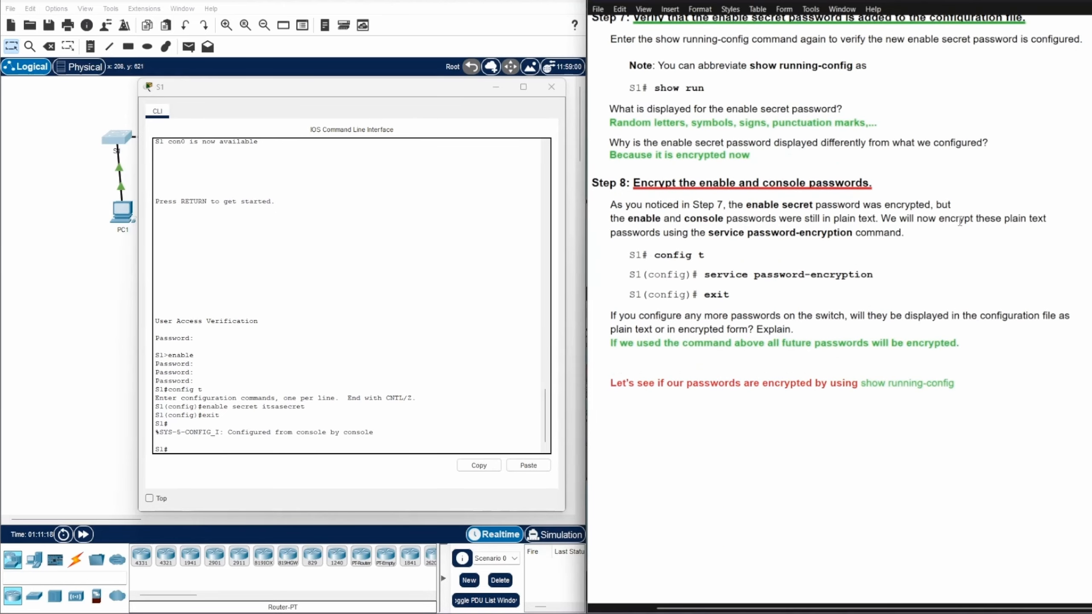
pyautogui.scroll(1, 960, 221)
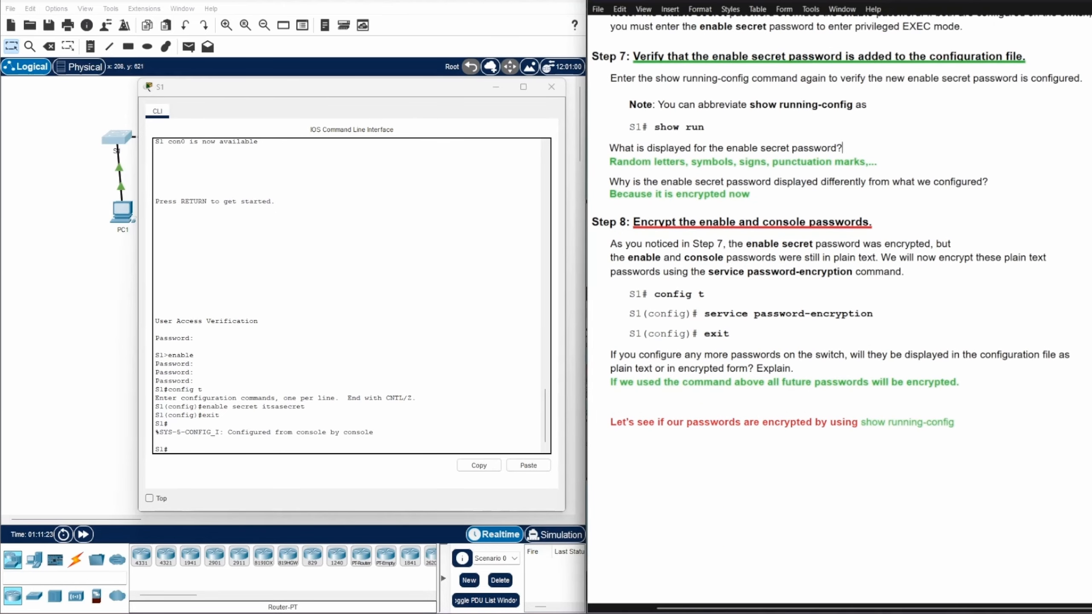
pyautogui.scroll(2, 839, 275)
pyautogui.scroll(-2, 839, 275)
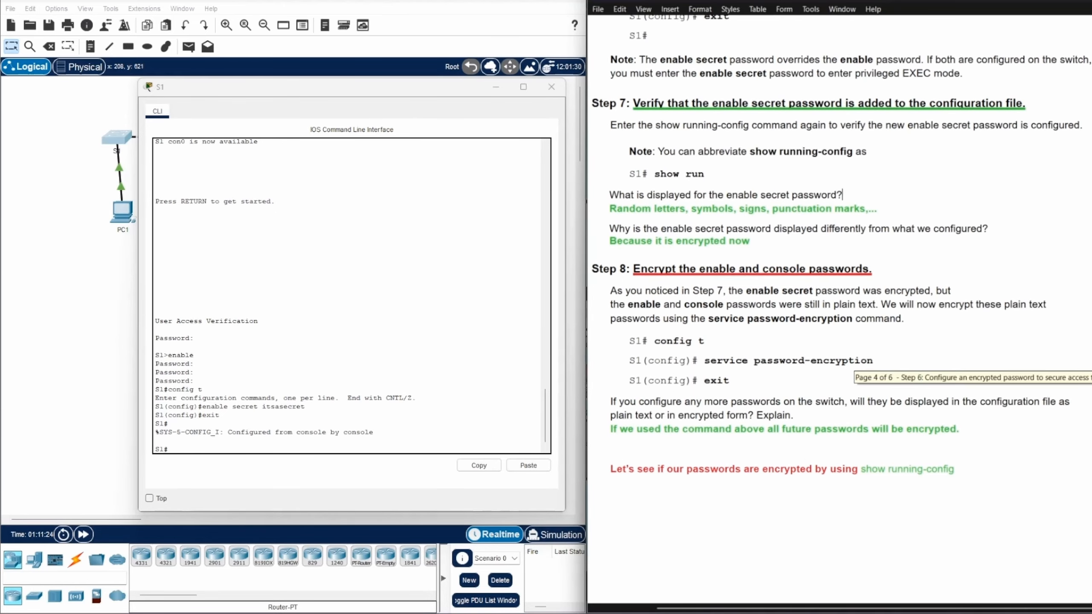
pyautogui.scroll(-1, 839, 276)
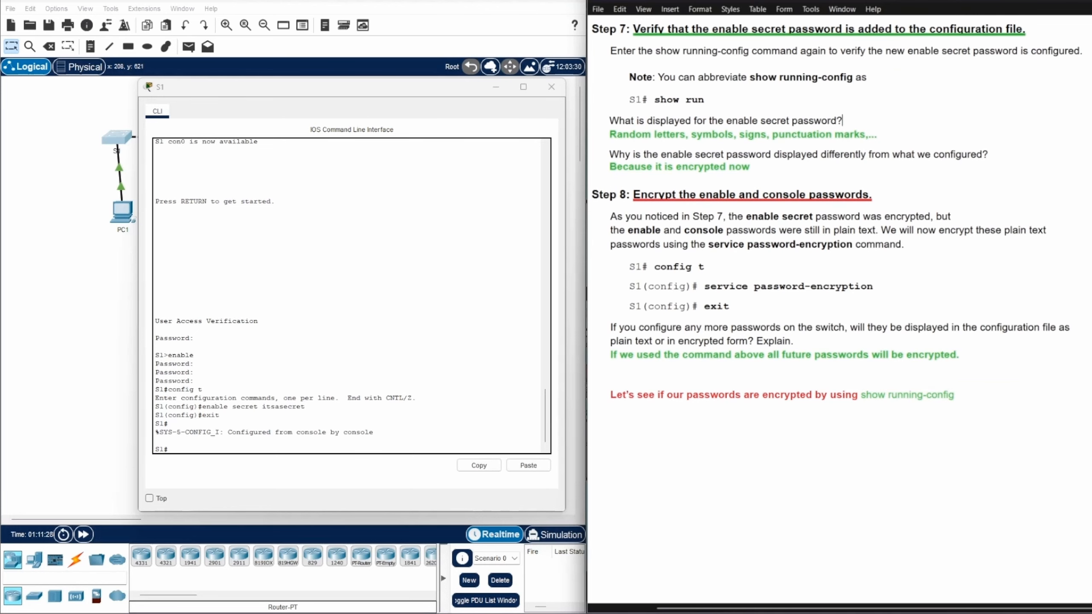
pyautogui.scroll(4, 961, 280)
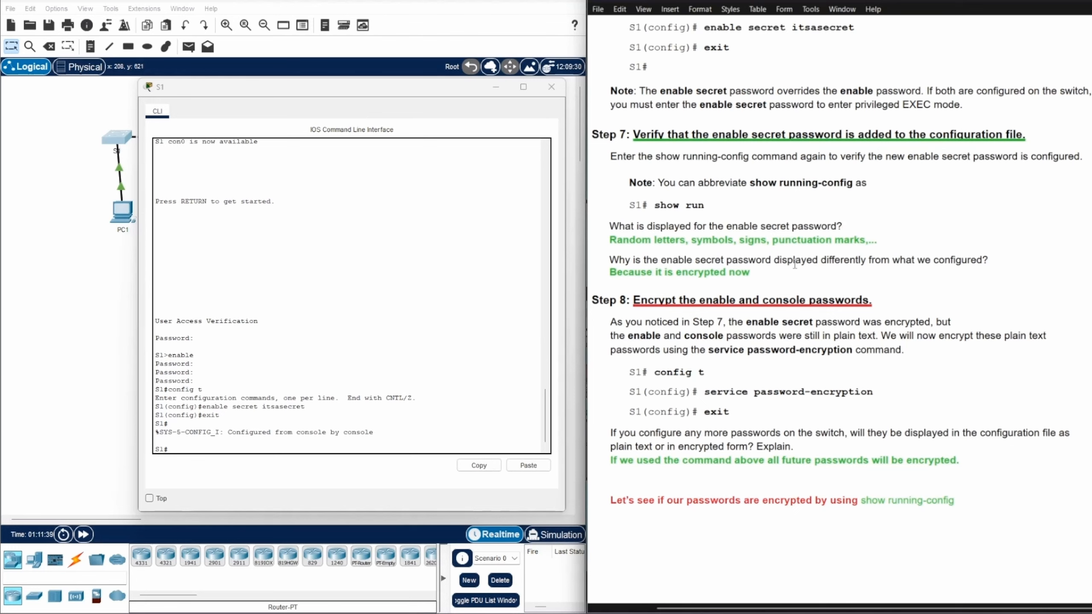
# Display S1's running configuration with show running-config
pyautogui.click(174, 450)
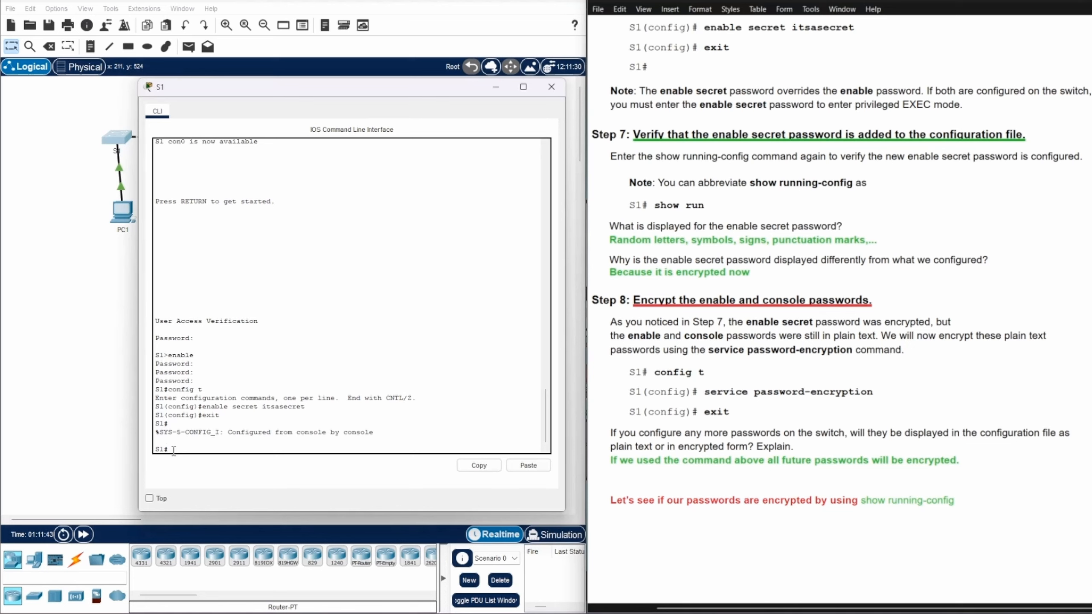
pyautogui.write('shi')
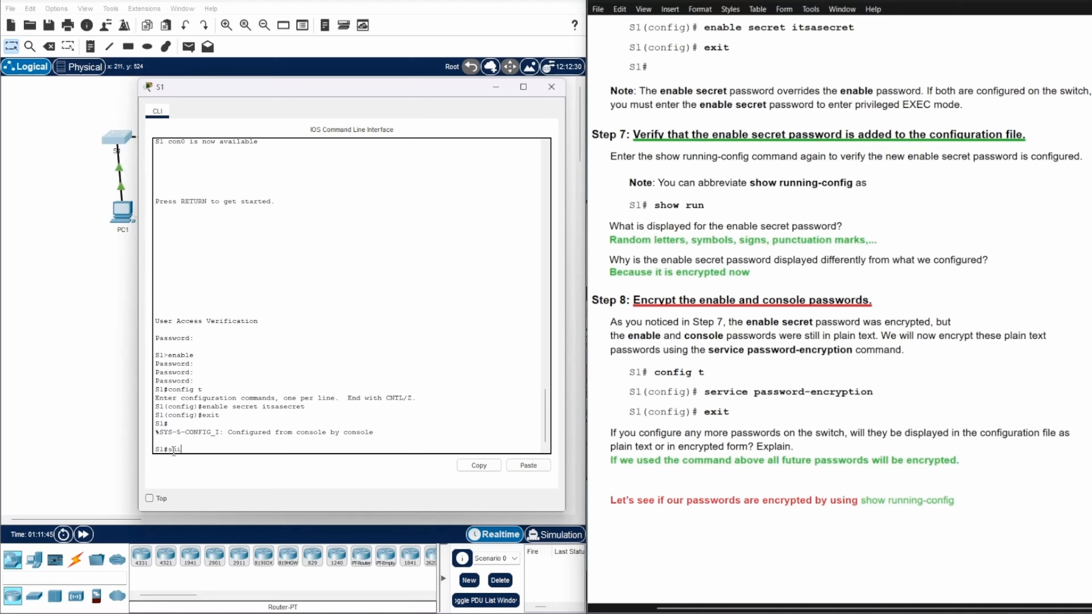
pyautogui.press('BackSpace')
pyautogui.write('ow runn')
pyautogui.press('Tab')
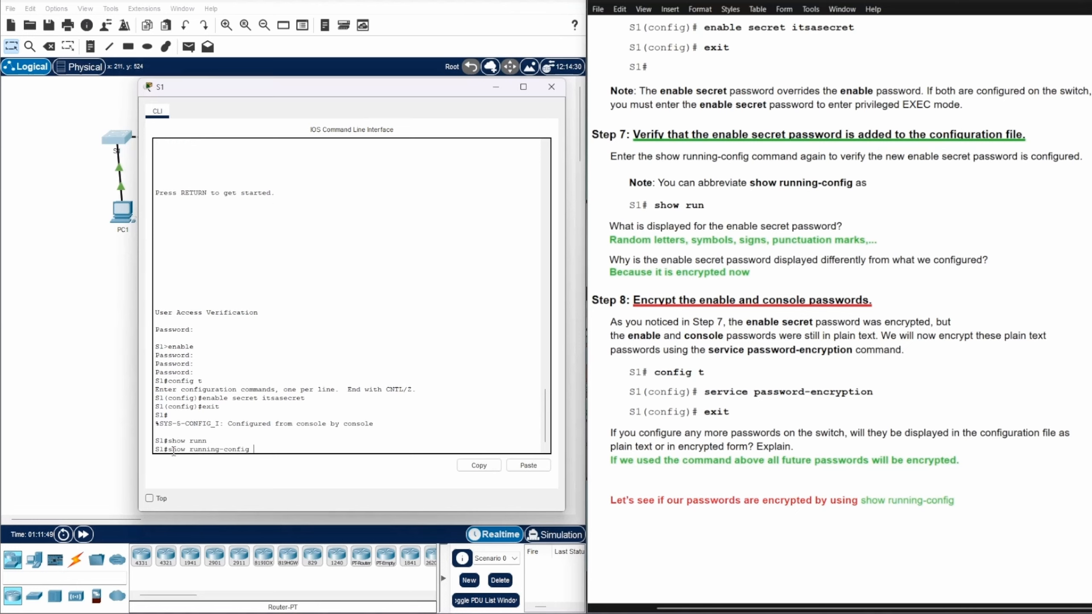
pyautogui.press('Return')
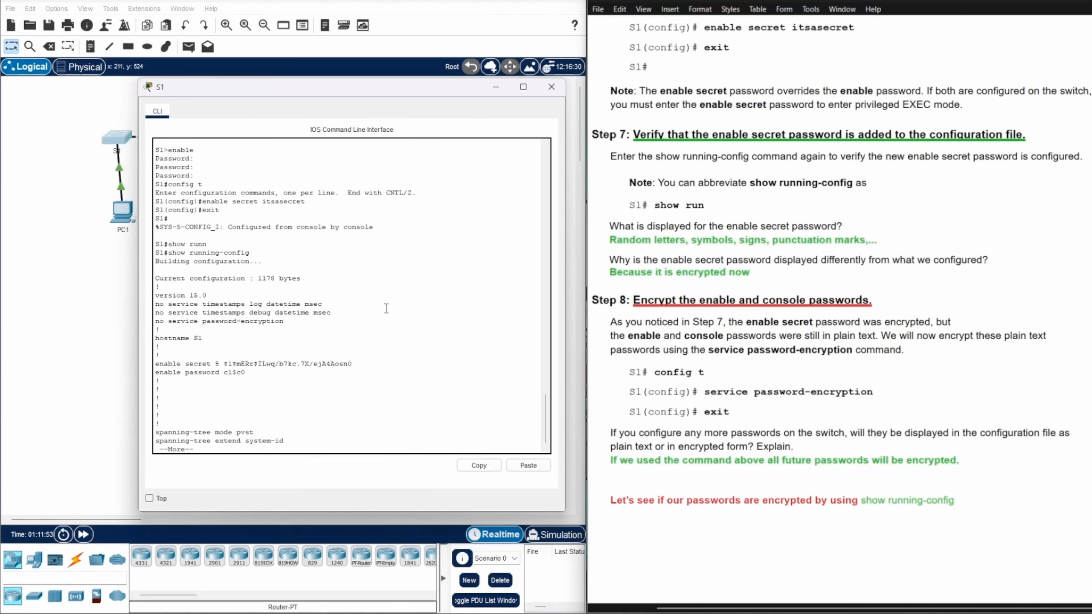
pyautogui.scroll(1, 384, 308)
pyautogui.scroll(-1, 379, 310)
# Highlight the encrypted enable secret hash beside the plain-text enable password
pyautogui.moveTo(210, 364); pyautogui.dragTo(352, 366)
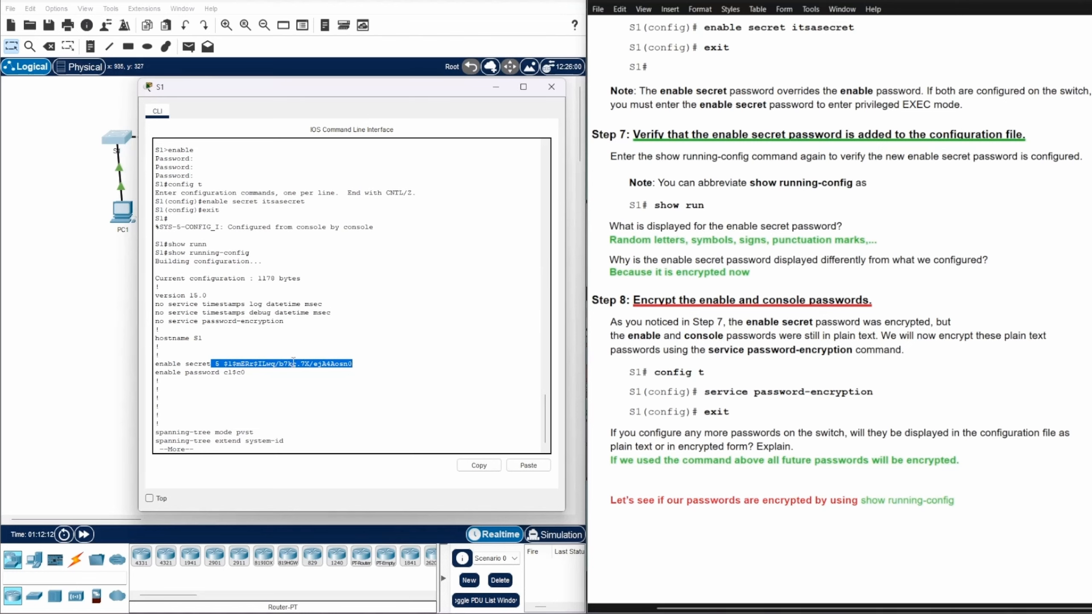
pyautogui.click(310, 371)
pyautogui.moveTo(224, 364); pyautogui.dragTo(353, 360)
pyautogui.click(357, 373)
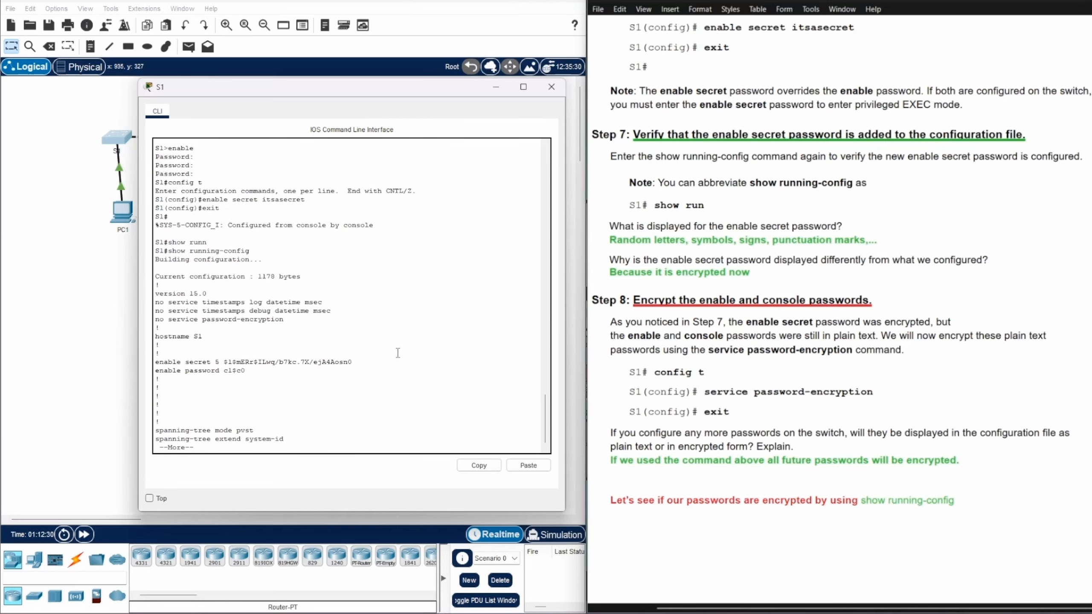
pyautogui.scroll(3, 392, 353)
pyautogui.scroll(-3, 392, 353)
pyautogui.scroll(-2, 887, 264)
# Mark service password-encryption in the handout, then page through S1's listing and quit with q
pyautogui.scroll(-4, 886, 264)
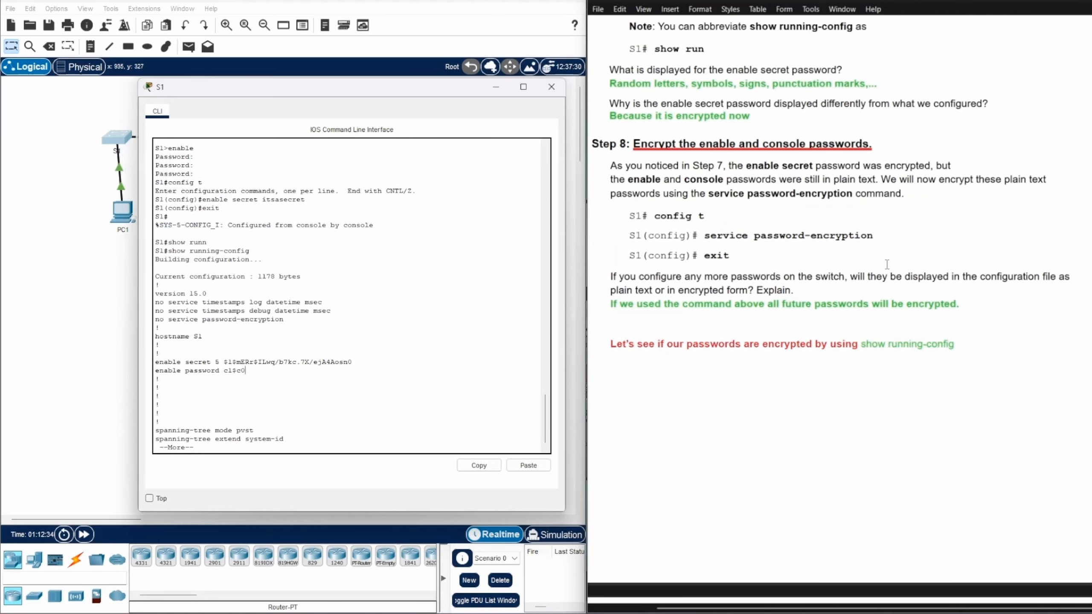
pyautogui.scroll(2, 888, 264)
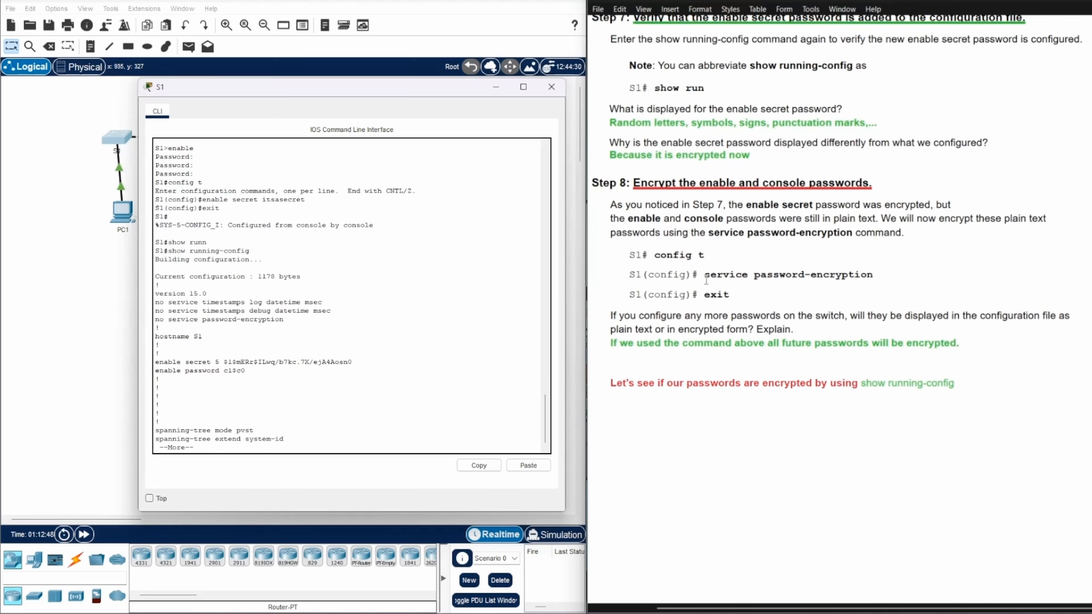
pyautogui.moveTo(705, 277); pyautogui.dragTo(902, 271)
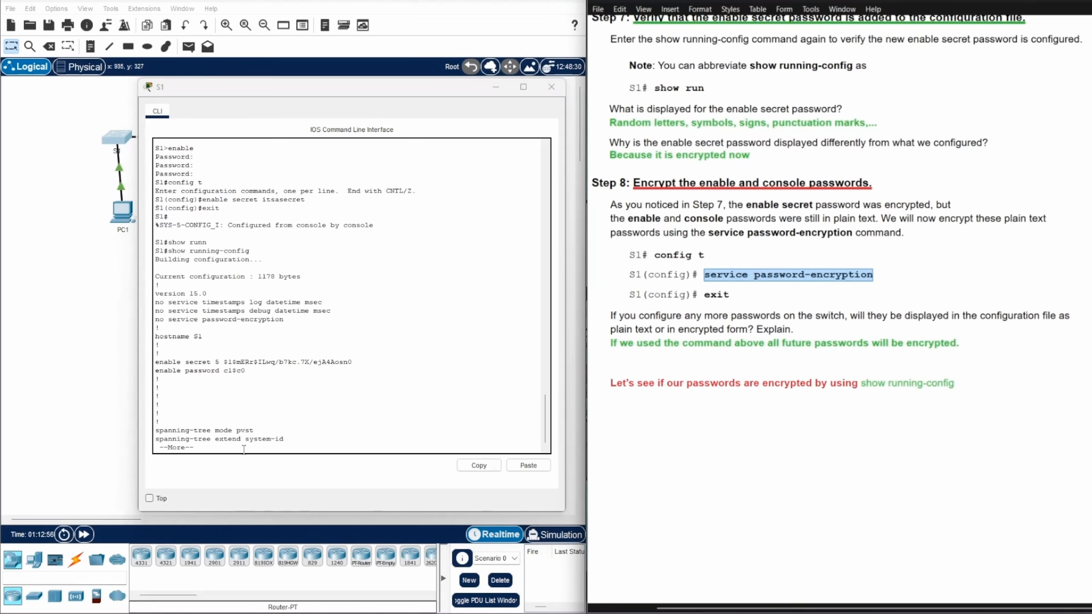
pyautogui.click(288, 449)
pyautogui.press('Return')
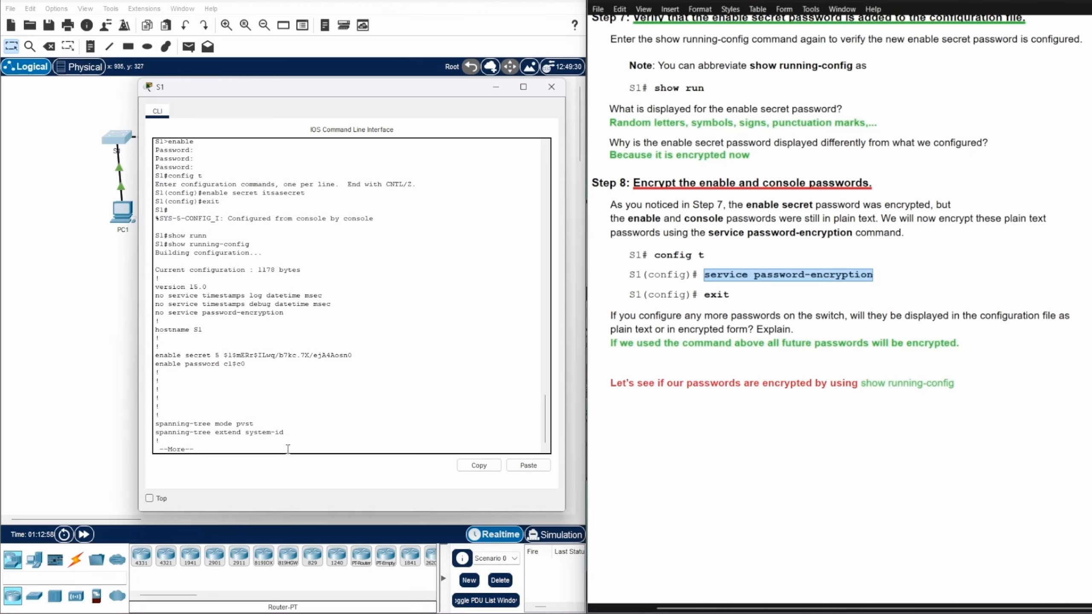
pyautogui.press('Return')
pyautogui.press('Return')
pyautogui.press('Return')
pyautogui.press('Return')
pyautogui.press('Return')
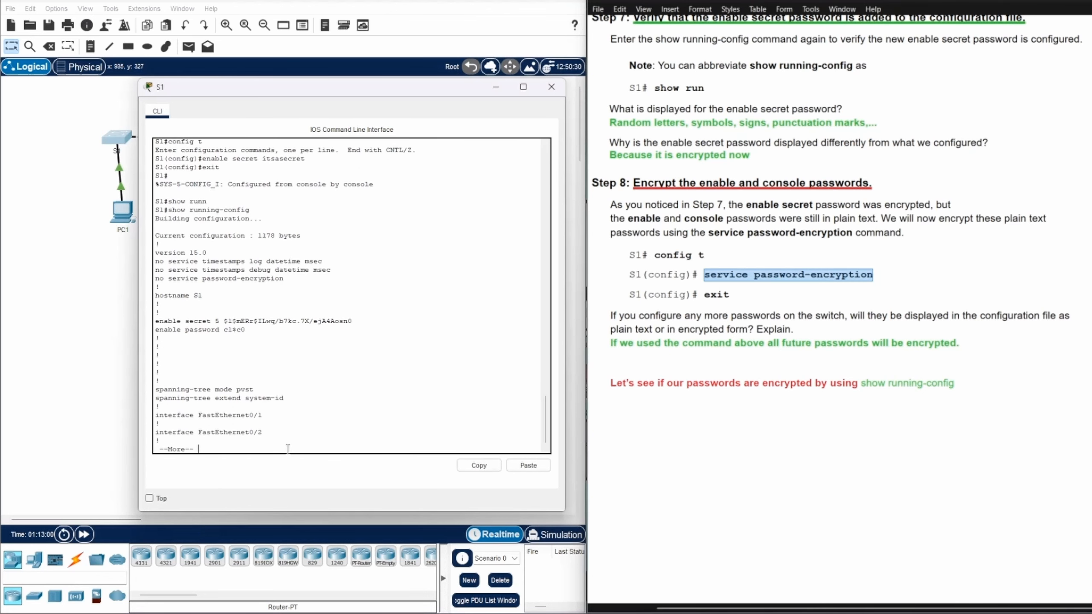
pyautogui.press('Return')
pyautogui.press('Return')
pyautogui.press('Return')
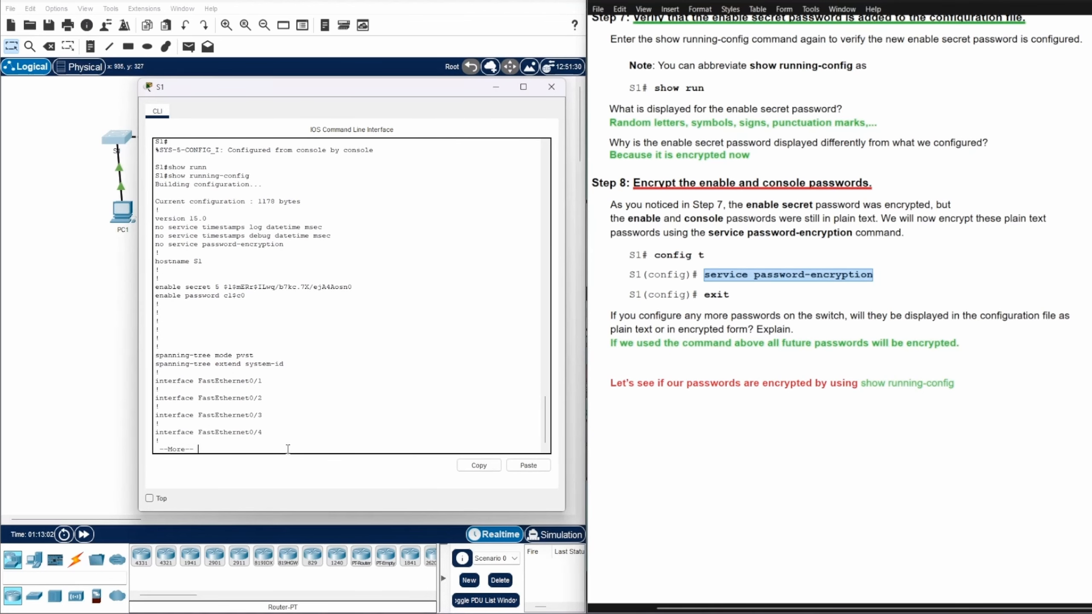
pyautogui.press('q')
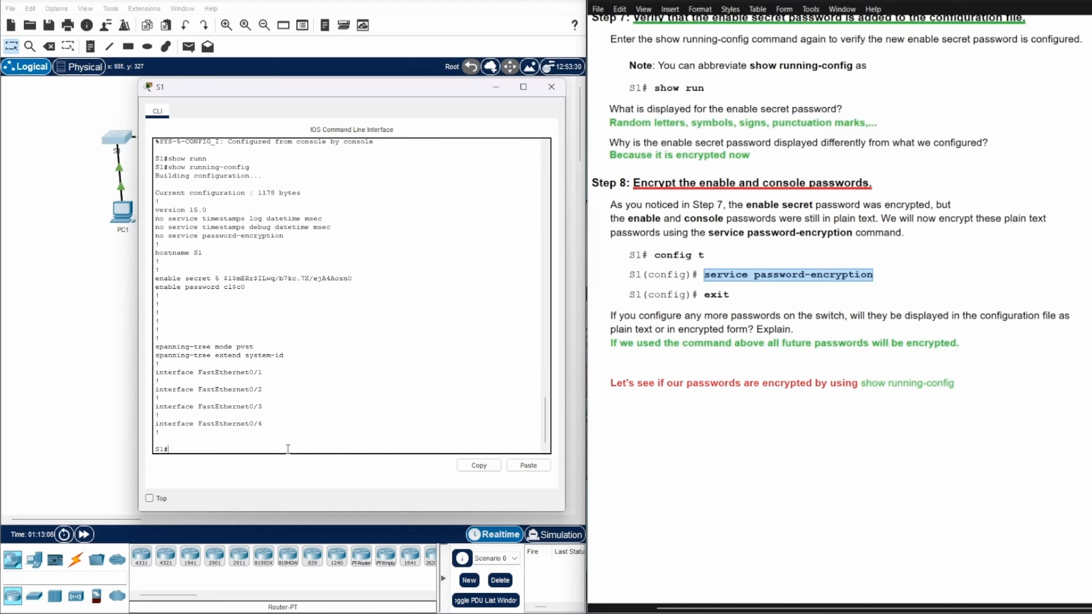
# Enable service password-encryption on S1 in global configuration mode, then exit to S1#
pyautogui.write('config ter')
pyautogui.press('Return')
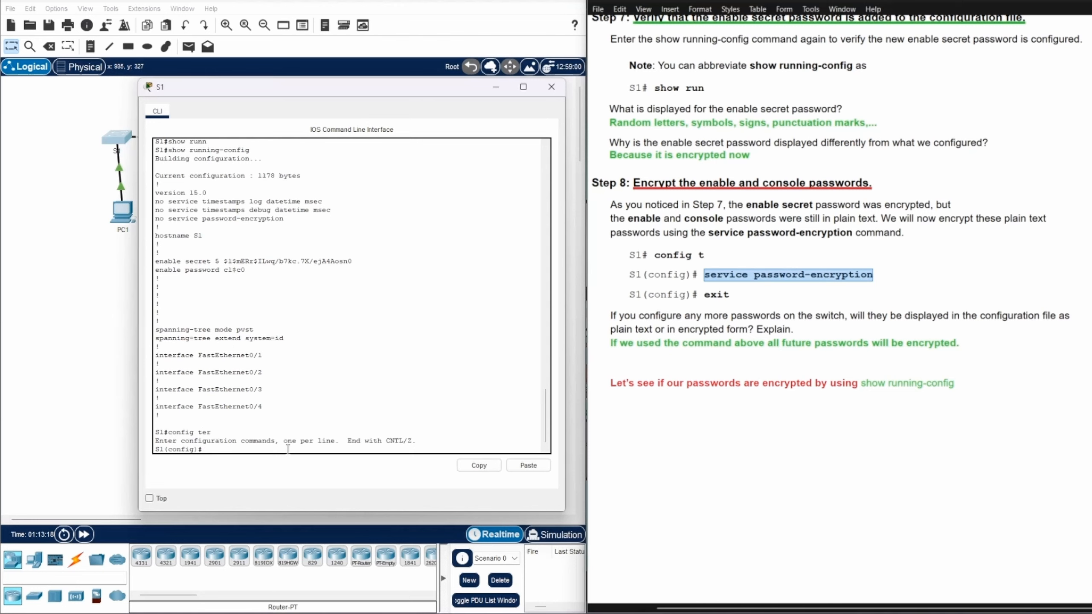
pyautogui.write('service password-enc')
pyautogui.press('Tab')
pyautogui.press('Return')
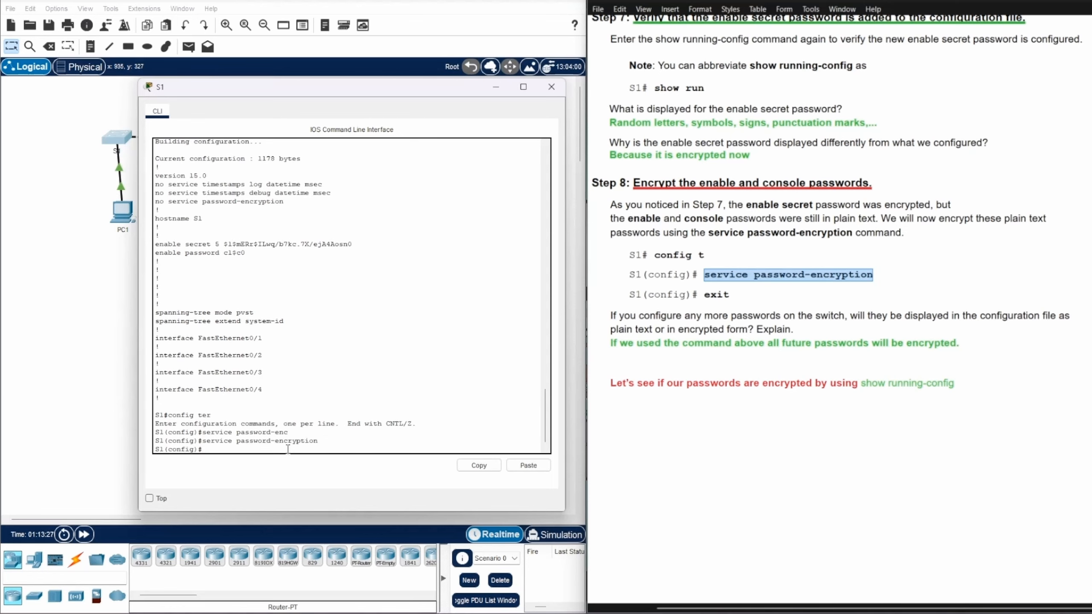
pyautogui.write('exit')
pyautogui.press('Return')
pyautogui.press('Return')
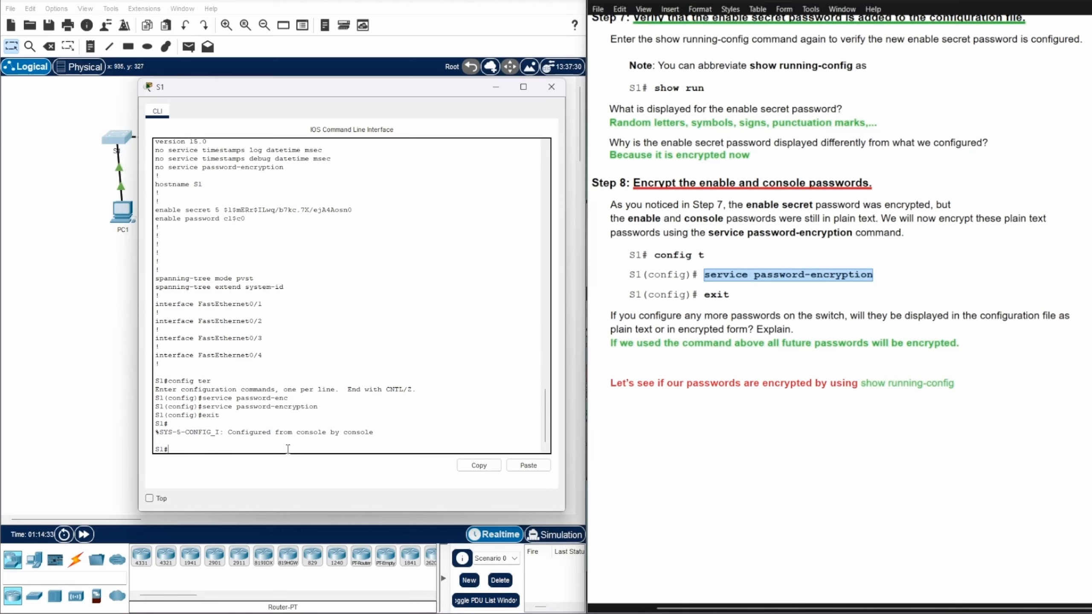
# Run show running-config on S1 to find service password-encryption and the type 7 enable password
pyautogui.write('how running-confi')
pyautogui.press('Tab')
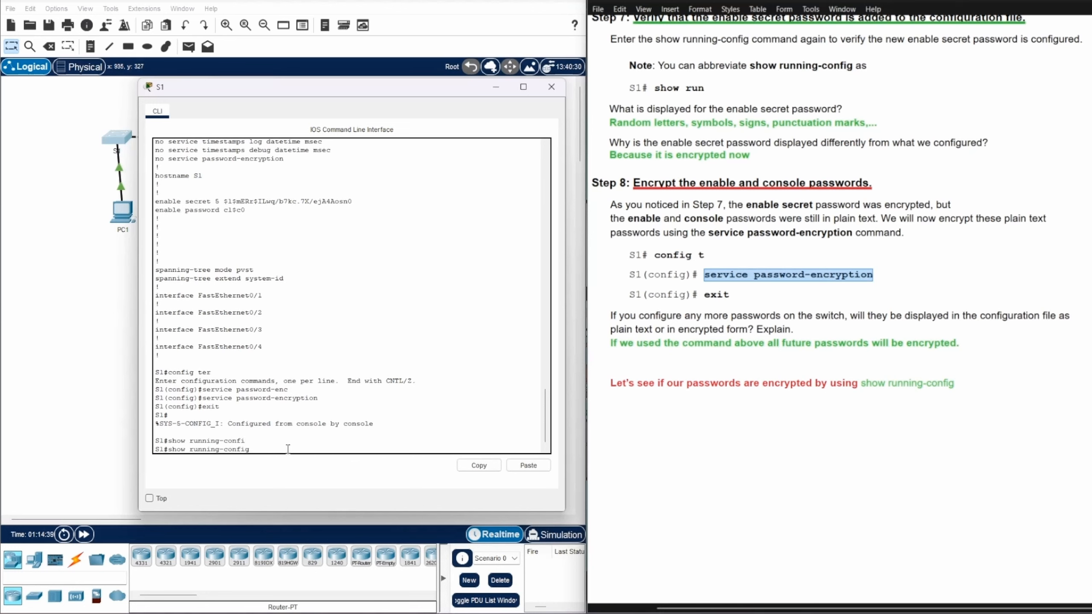
pyautogui.press('Return')
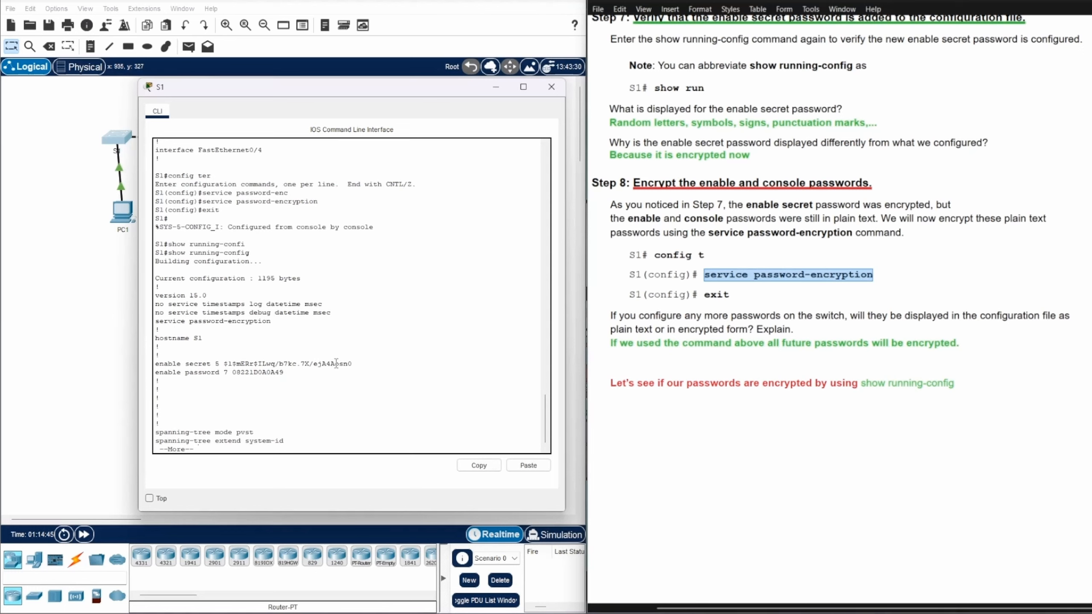
pyautogui.press('Return')
pyautogui.press('Return')
pyautogui.press('Return')
pyautogui.press('Return')
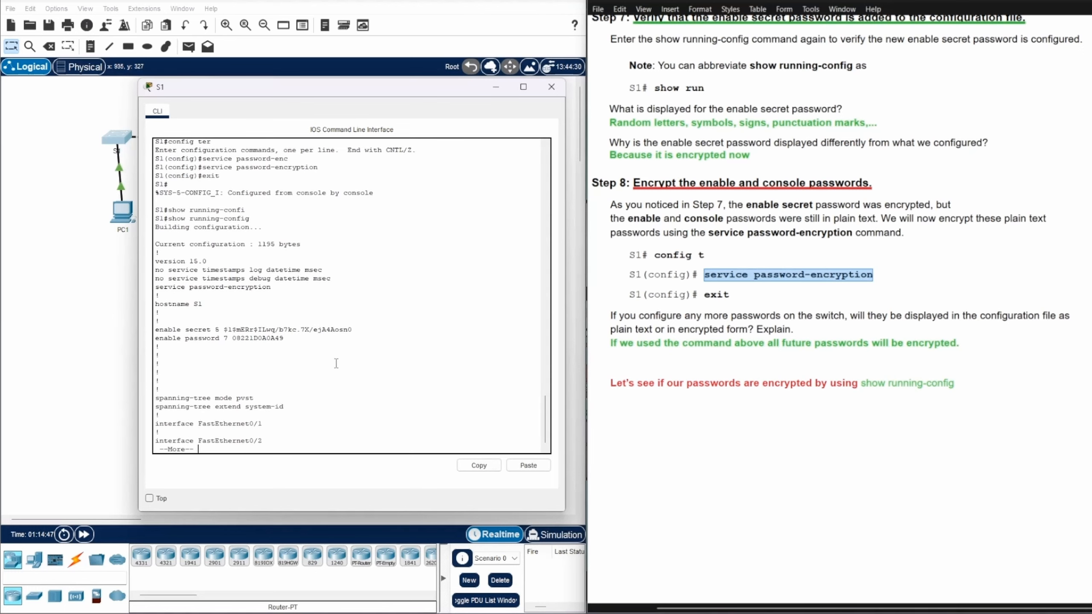
pyautogui.scroll(4, 336, 364)
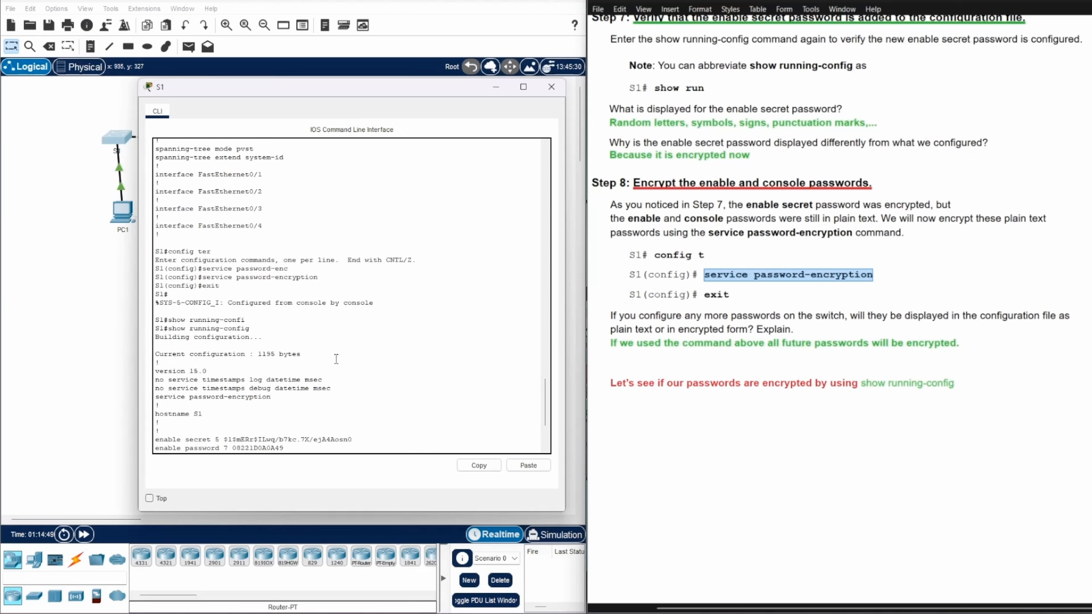
pyautogui.scroll(-3, 354, 316)
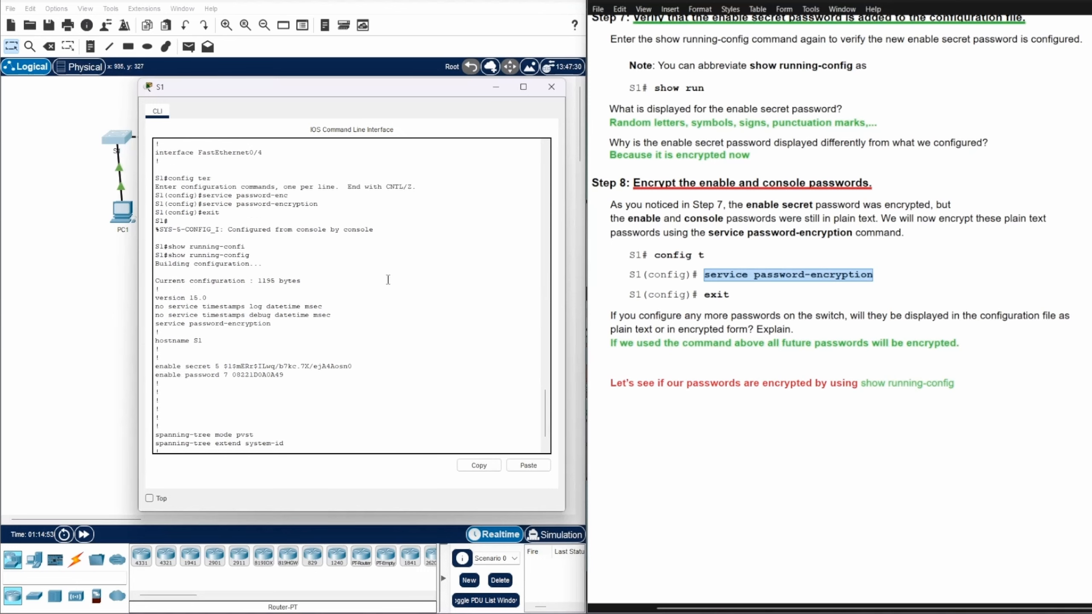
pyautogui.scroll(-2, 388, 279)
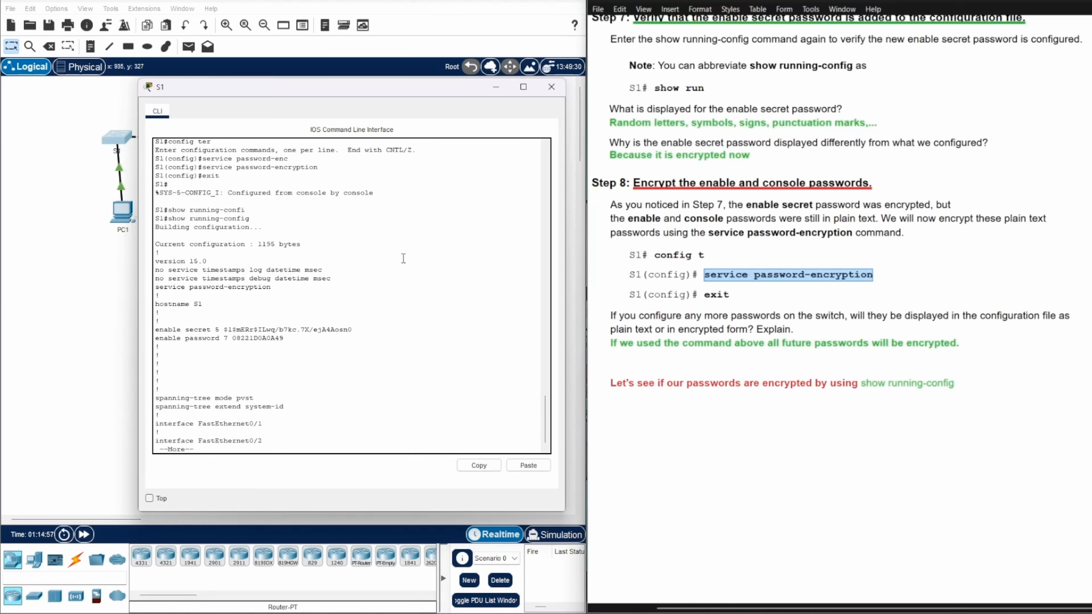
pyautogui.scroll(-1, 403, 259)
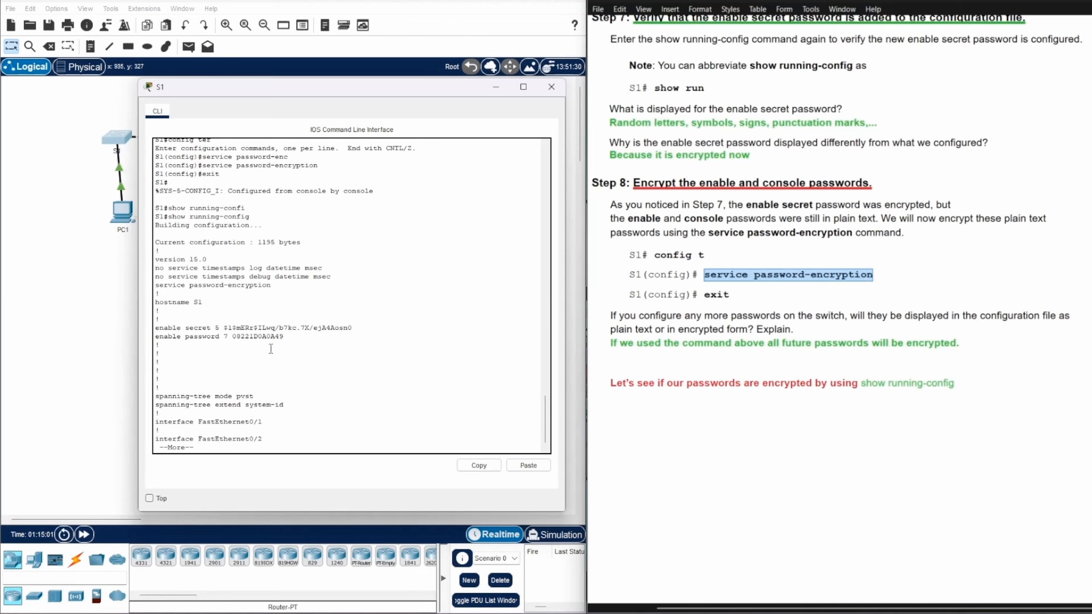
# Highlight the now-encrypted enable password and the enable secret hash for comparison
pyautogui.moveTo(219, 337); pyautogui.dragTo(290, 341)
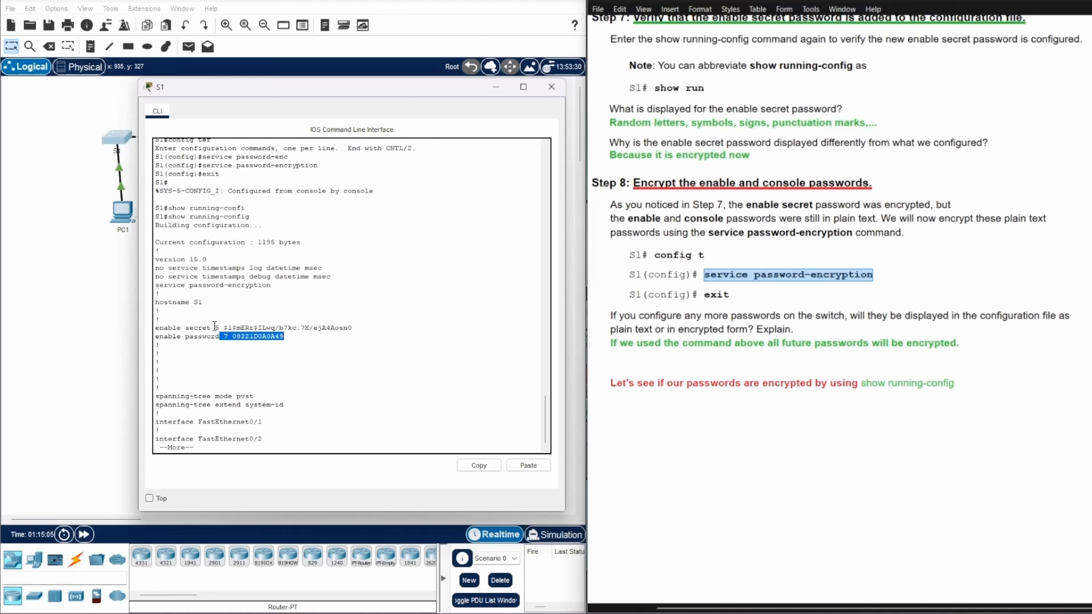
pyautogui.moveTo(215, 328); pyautogui.dragTo(361, 327)
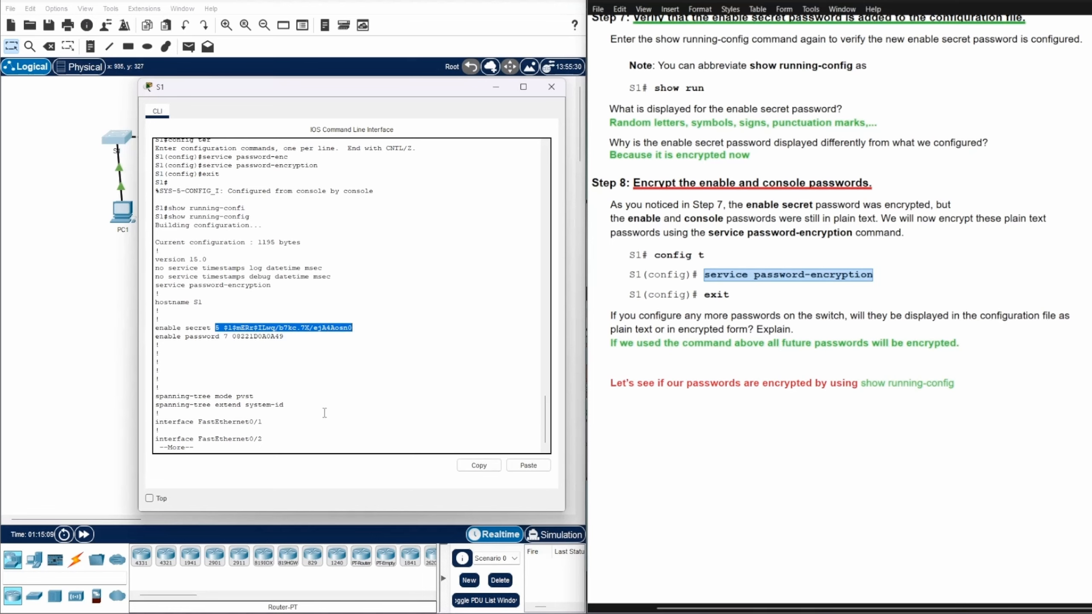
pyautogui.click(319, 445)
# Page down to line con 0 and highlight its type 7 encrypted console password
pyautogui.press('Return')
pyautogui.press('Return')
pyautogui.press('Return')
pyautogui.press('Return')
pyautogui.press('Return')
pyautogui.press('Return')
pyautogui.press('Return')
pyautogui.press('Return')
pyautogui.press('Return')
pyautogui.press('Return')
pyautogui.press('Return')
pyautogui.press('Return')
pyautogui.press('Return')
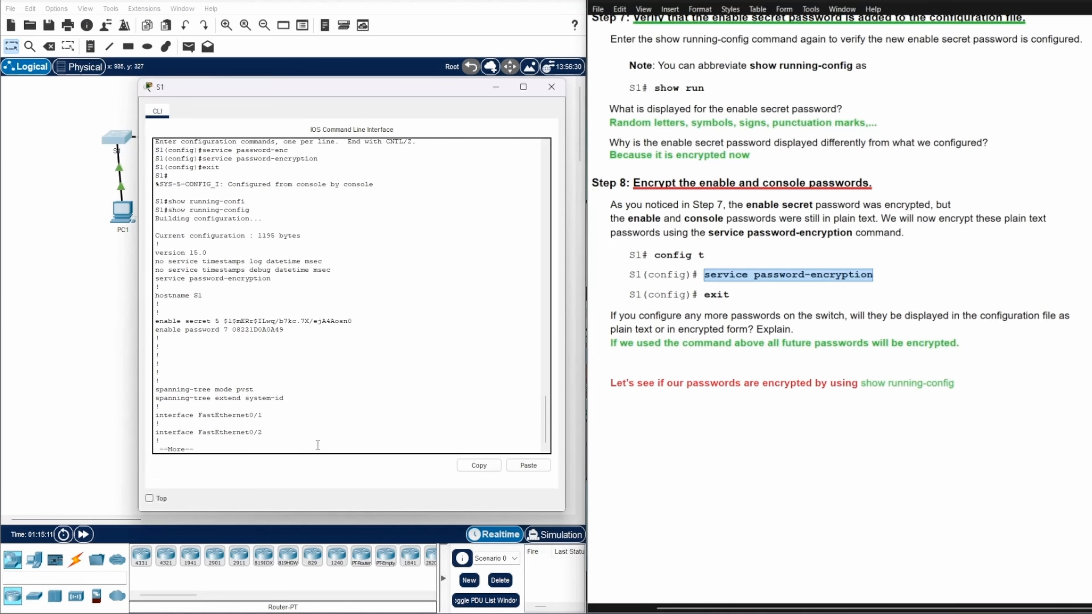
pyautogui.press('Return')
pyautogui.press('Return')
pyautogui.press('Return')
pyautogui.press('Return')
pyautogui.press('Return')
pyautogui.press('Return')
pyautogui.press('Return')
pyautogui.press('Return')
pyautogui.press('Return')
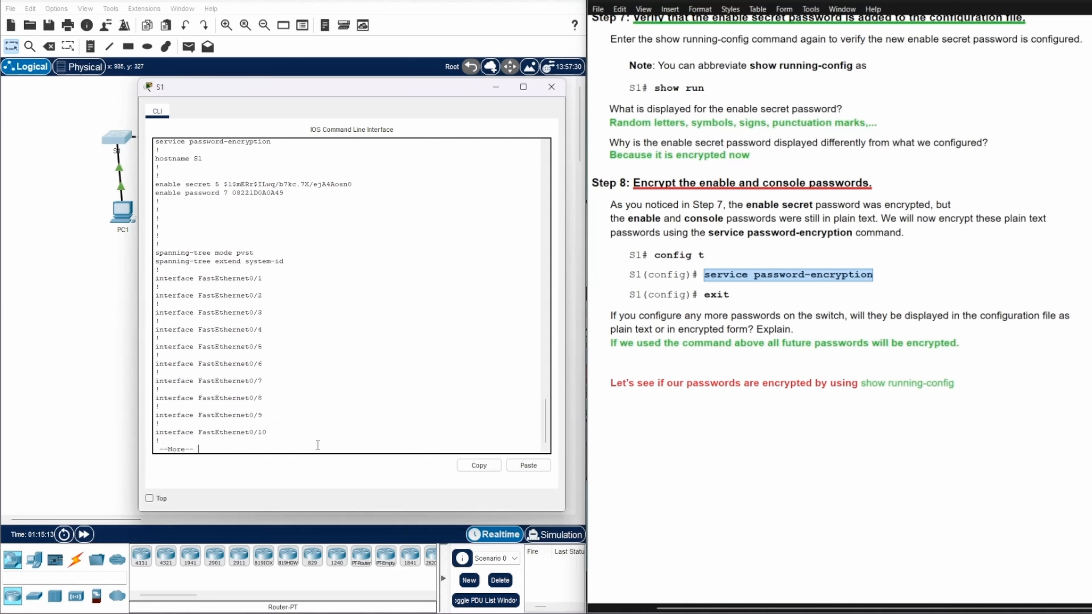
pyautogui.press('Return')
pyautogui.press('Return')
pyautogui.press('Return')
pyautogui.press('Return')
pyautogui.press('Return')
pyautogui.press('Return')
pyautogui.press('Return')
pyautogui.press('Return')
pyautogui.press('Return')
pyautogui.press('Return')
pyautogui.press('Return')
pyautogui.press('Return')
pyautogui.press('Return')
pyautogui.press('Return')
pyautogui.press('Return')
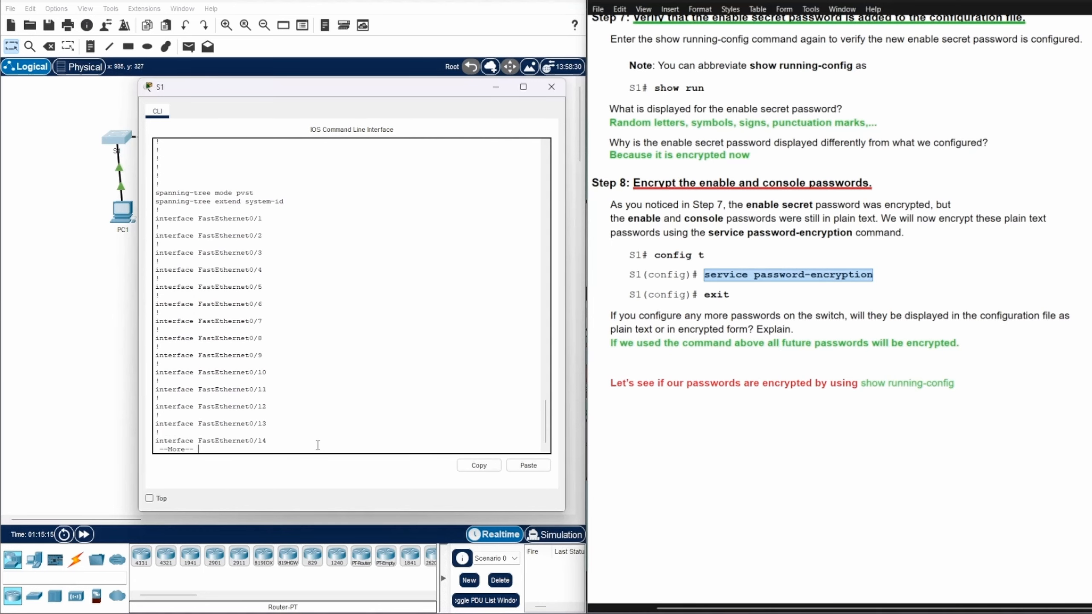
pyautogui.press('Return')
pyautogui.press('Return')
pyautogui.press('Return')
pyautogui.press('Return')
pyautogui.press('Return')
pyautogui.press('Return')
pyautogui.press('Return')
pyautogui.press('Return')
pyautogui.press('Return')
pyautogui.press('Return')
pyautogui.press('Return')
pyautogui.press('Return')
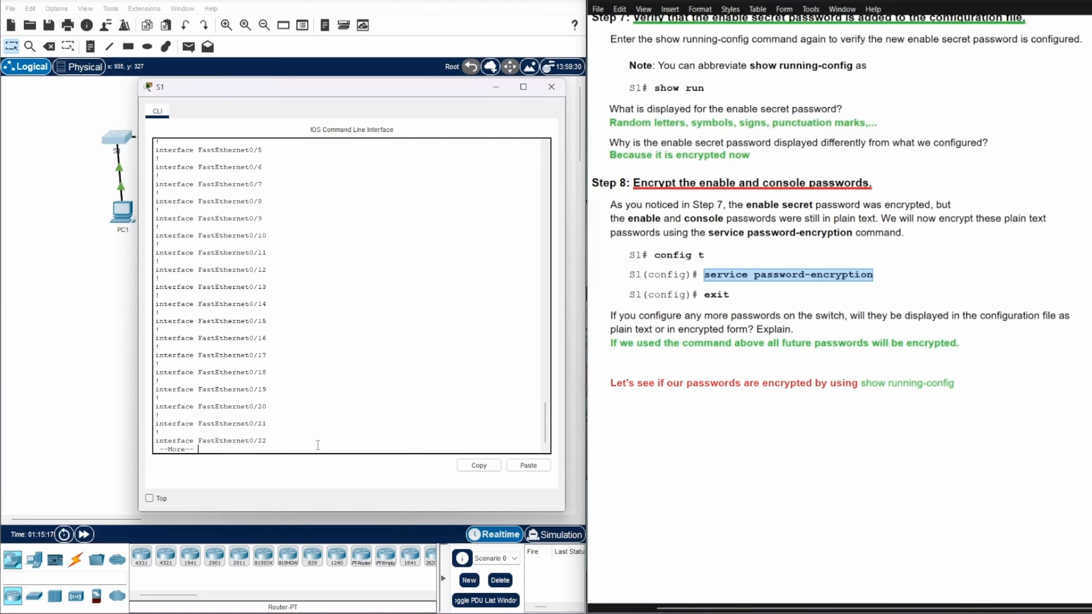
pyautogui.press('Return')
pyautogui.press('Return')
pyautogui.press('Return')
pyautogui.press('Return')
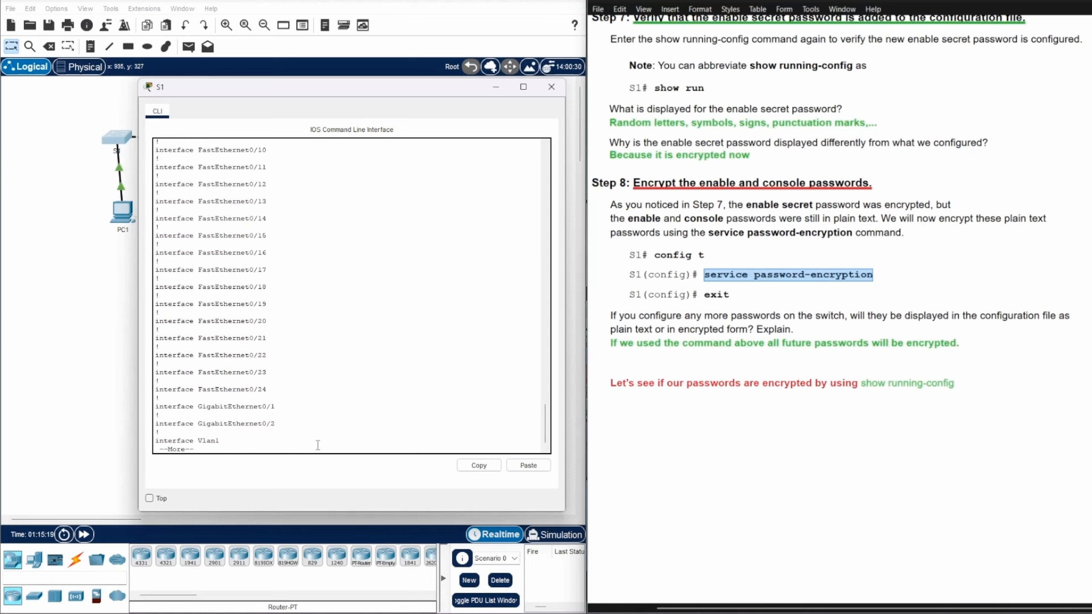
pyautogui.press('Return')
pyautogui.press('Return')
pyautogui.press('Return')
pyautogui.press('Return')
pyautogui.press('Return')
pyautogui.press('Return')
pyautogui.press('Return')
pyautogui.press('Return')
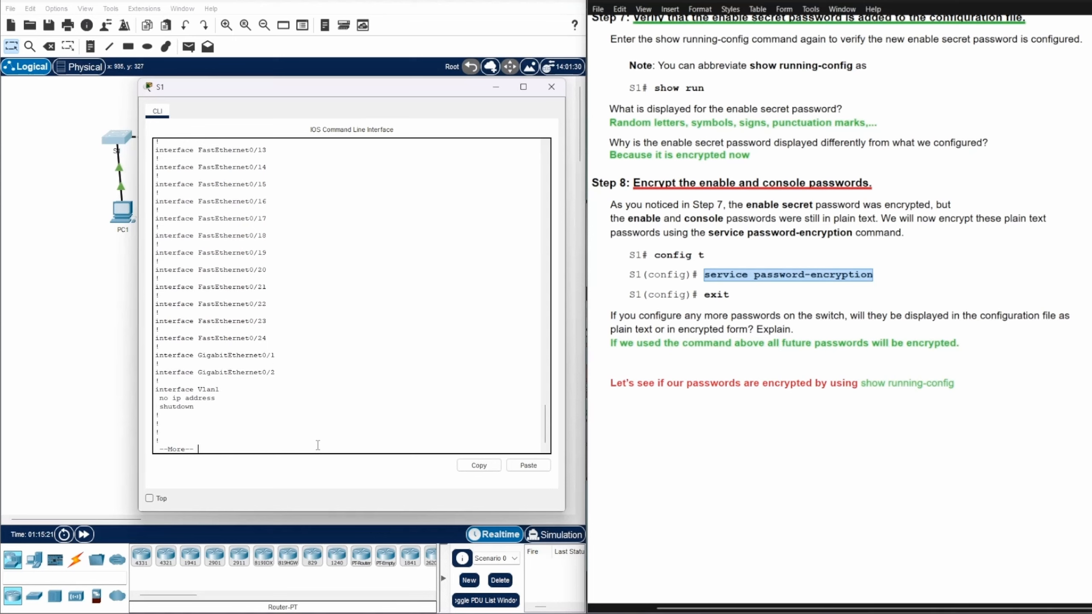
pyautogui.press('Return')
pyautogui.press('Return')
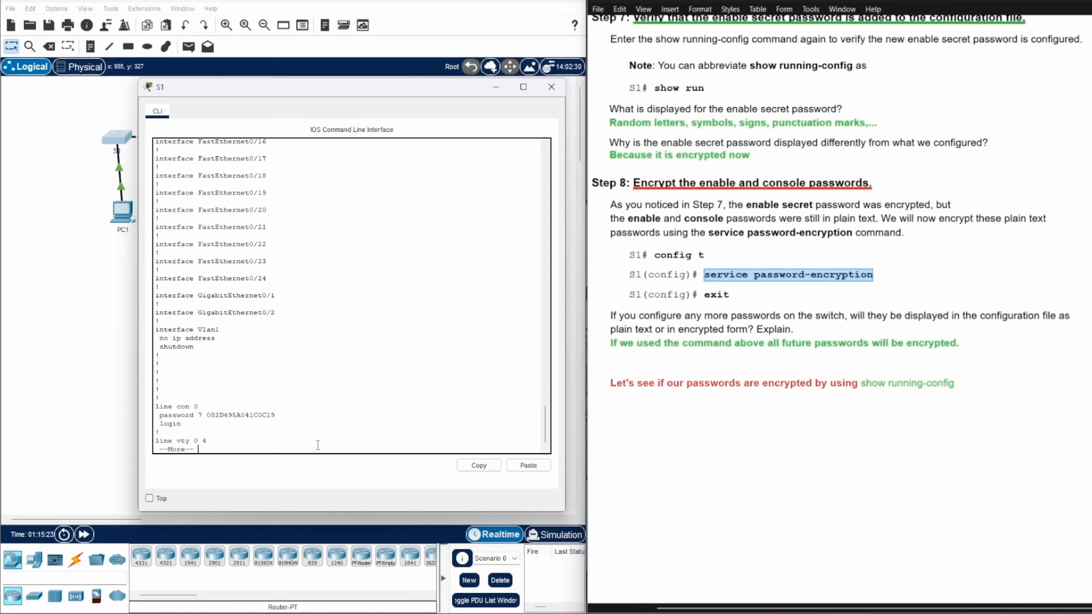
pyautogui.moveTo(206, 415); pyautogui.dragTo(293, 414)
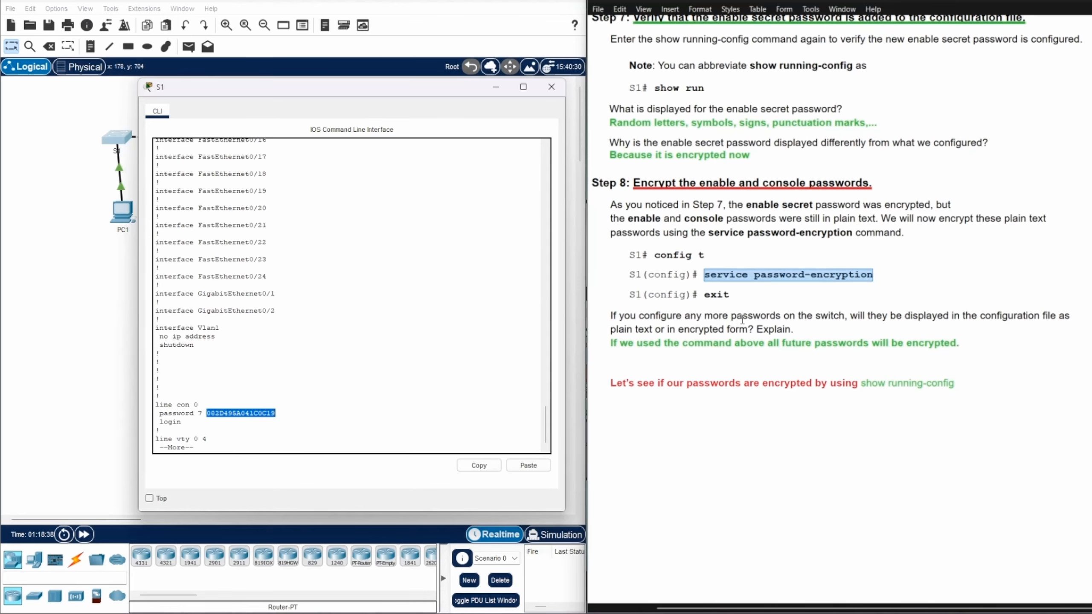
pyautogui.scroll(-10, 742, 321)
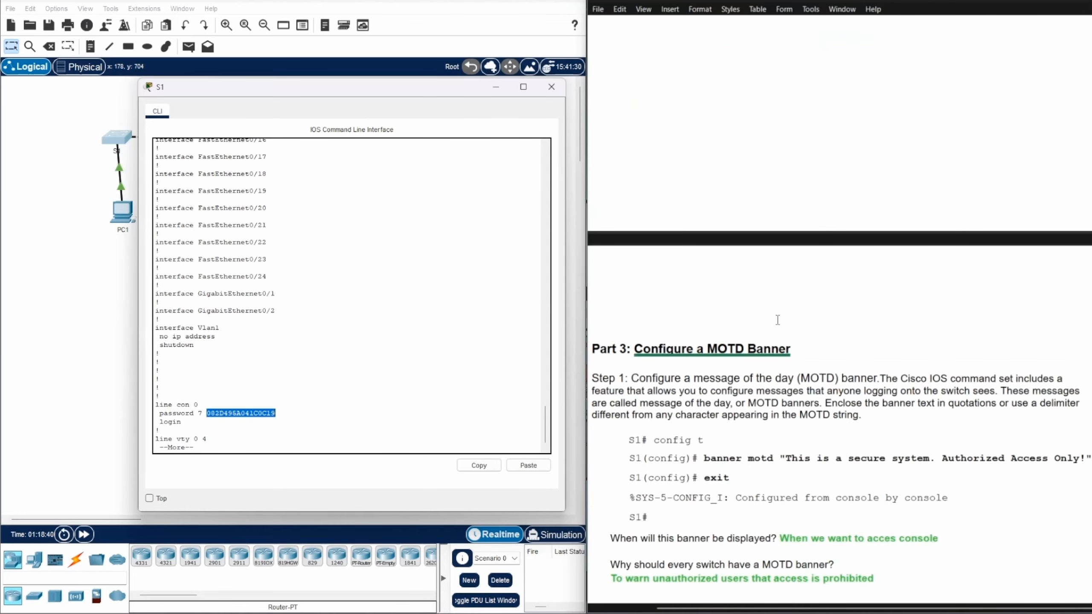
# Log in to S1 with the console password, then enter enable and the enable secret
pyautogui.scroll(-5, 778, 320)
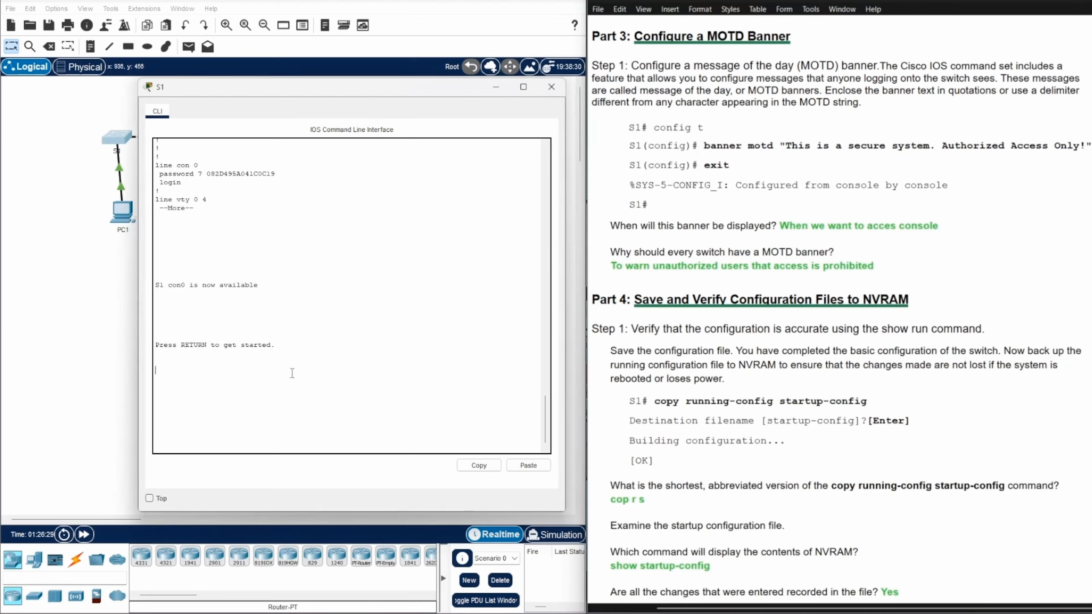
pyautogui.press('Return')
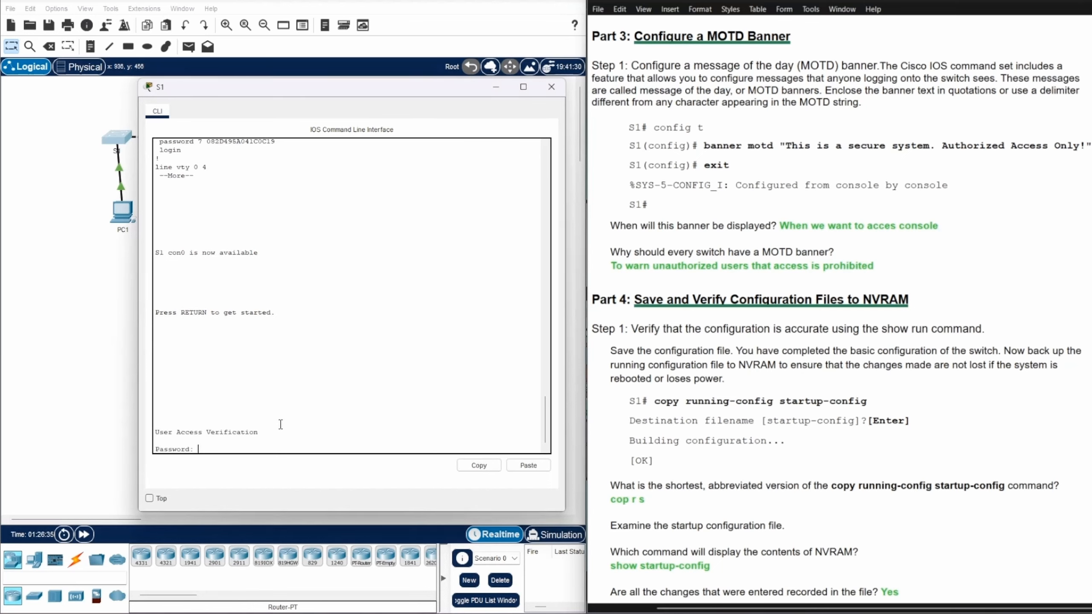
pyautogui.press('Return')
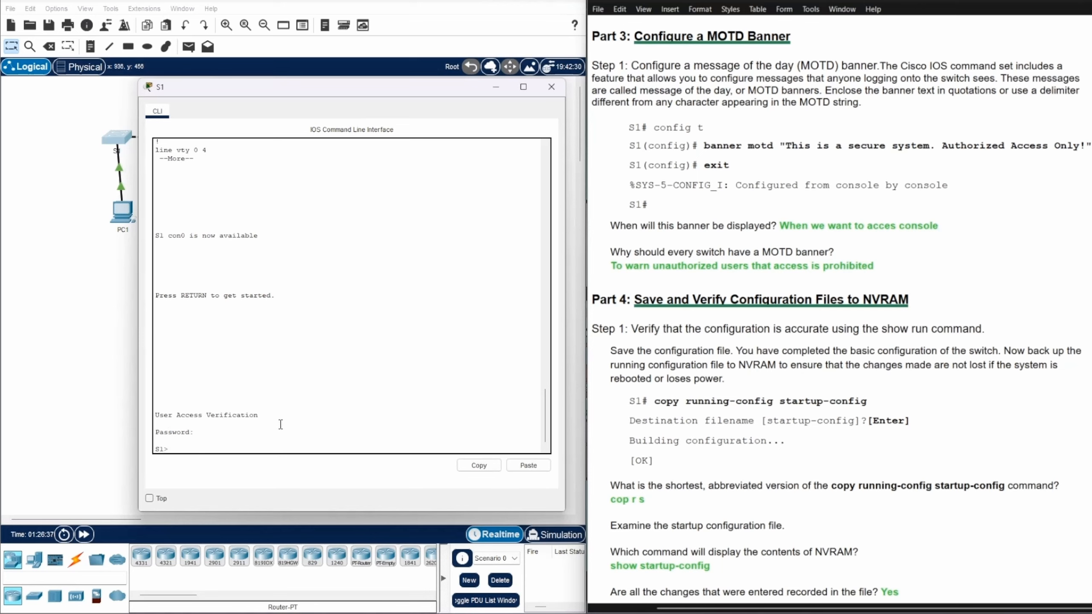
pyautogui.write('enable')
pyautogui.press('Return')
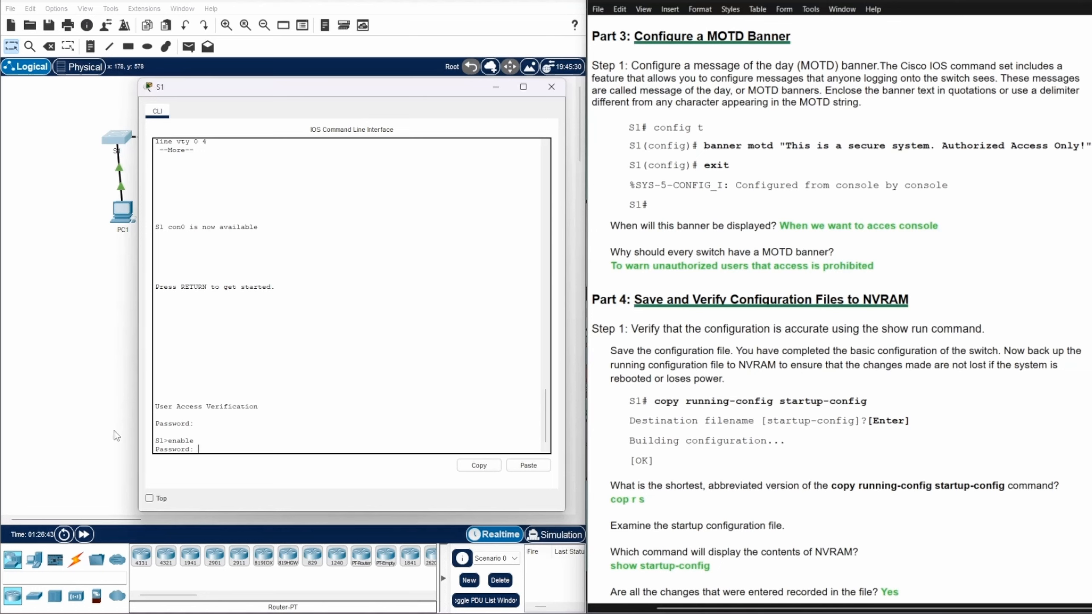
pyautogui.moveTo(155, 424); pyautogui.dragTo(194, 424)
pyautogui.moveTo(156, 448); pyautogui.dragTo(195, 448)
pyautogui.click(191, 449)
pyautogui.click(195, 448)
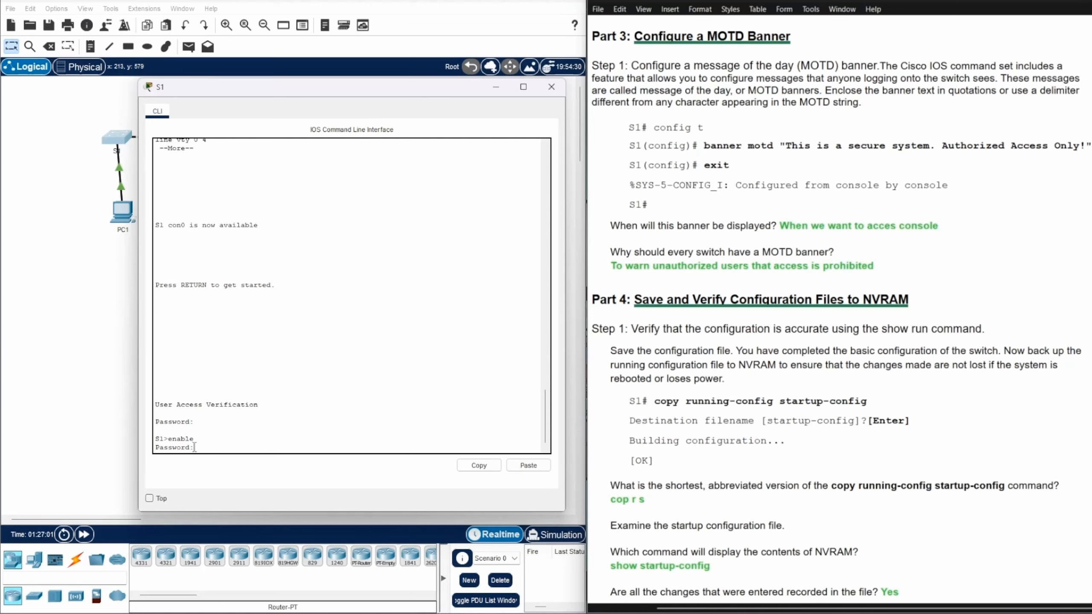
pyautogui.press('Return')
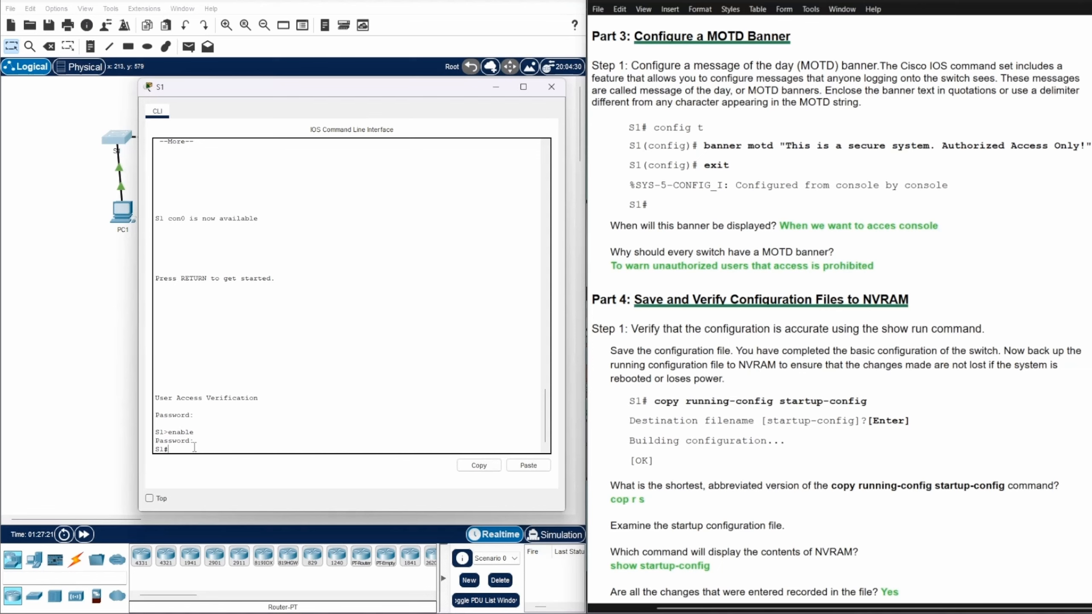
# Set banner motd to 'This is a secure system. Authorized Access Only!' with $ delimiters, then exit
pyautogui.write('conf ter')
pyautogui.press('Return')
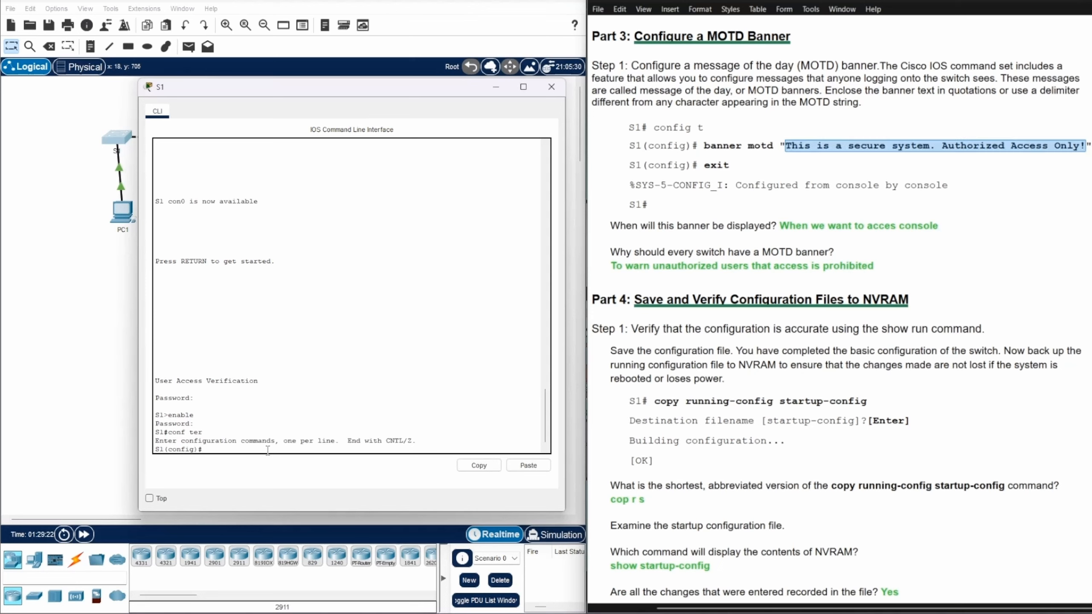
pyautogui.write('banner motd $')
pyautogui.rightClick(964, 145)
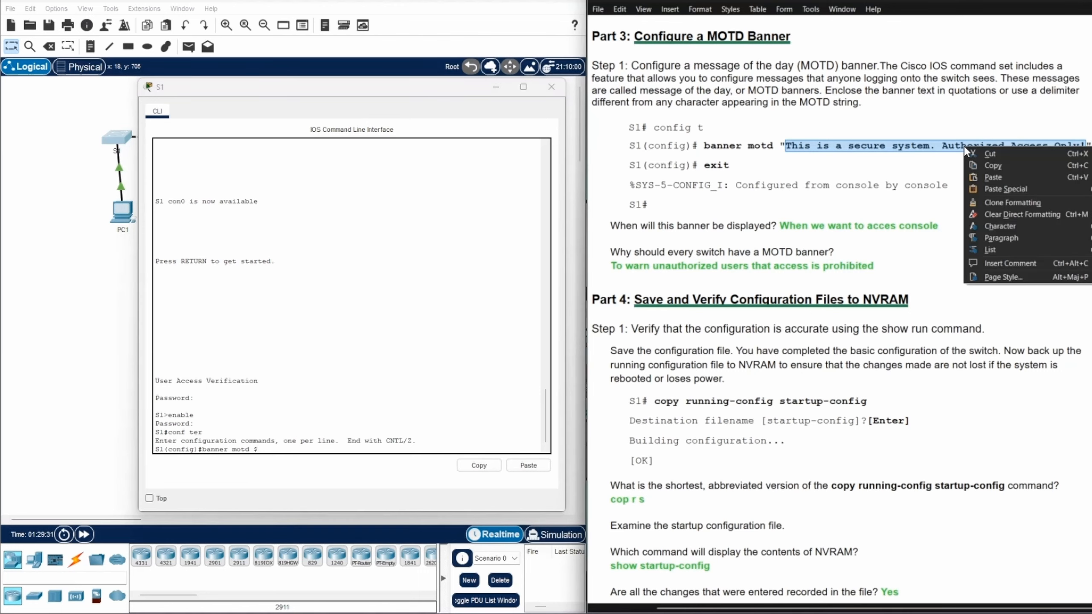
pyautogui.click(989, 165)
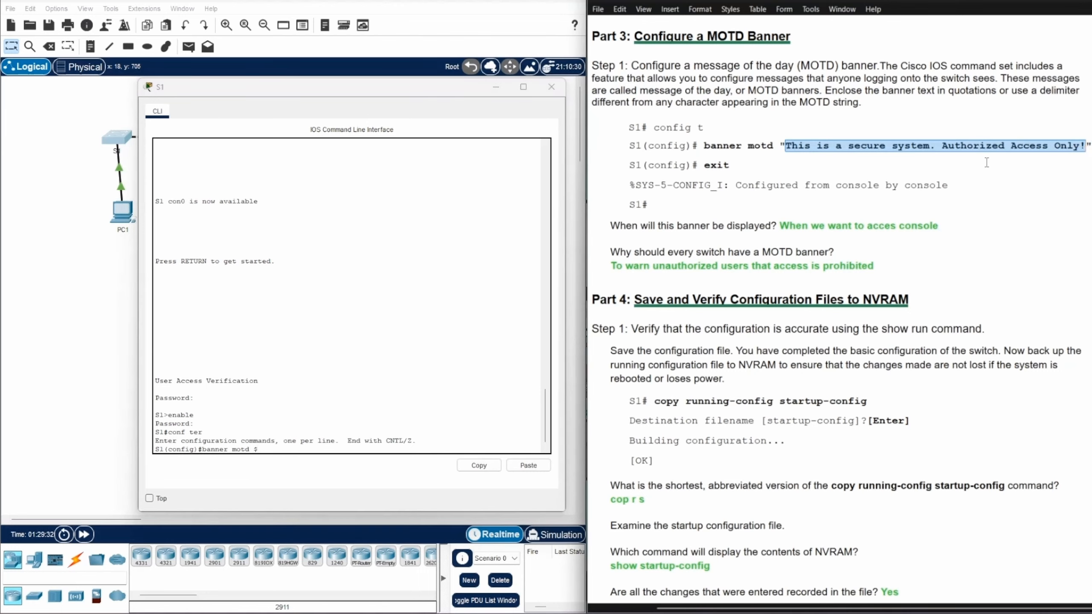
pyautogui.rightClick(260, 451)
pyautogui.click(280, 467)
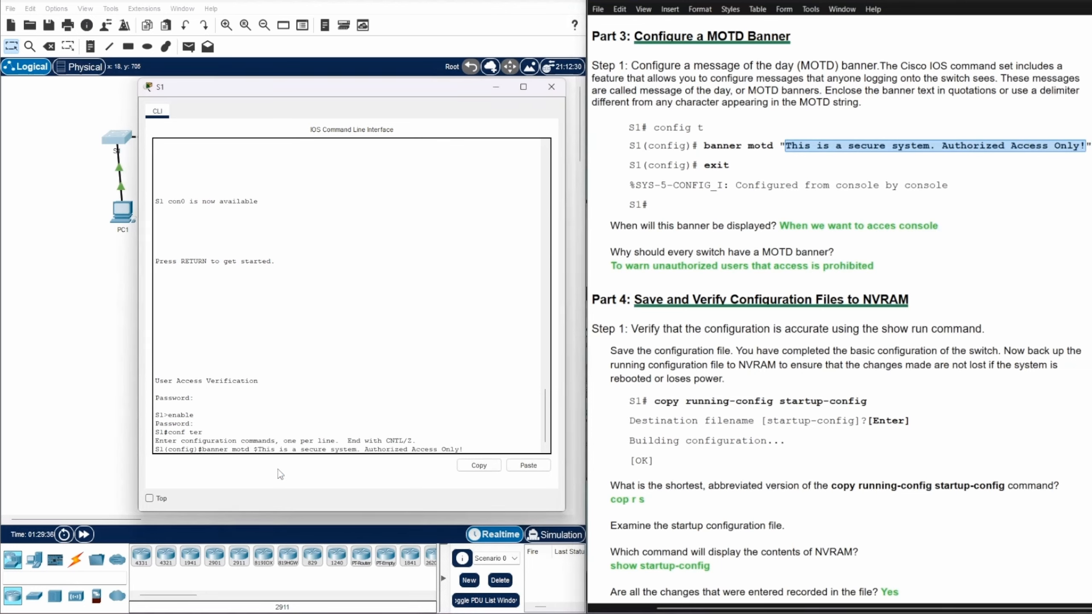
pyautogui.write('$')
pyautogui.press('Return')
pyautogui.write('e')
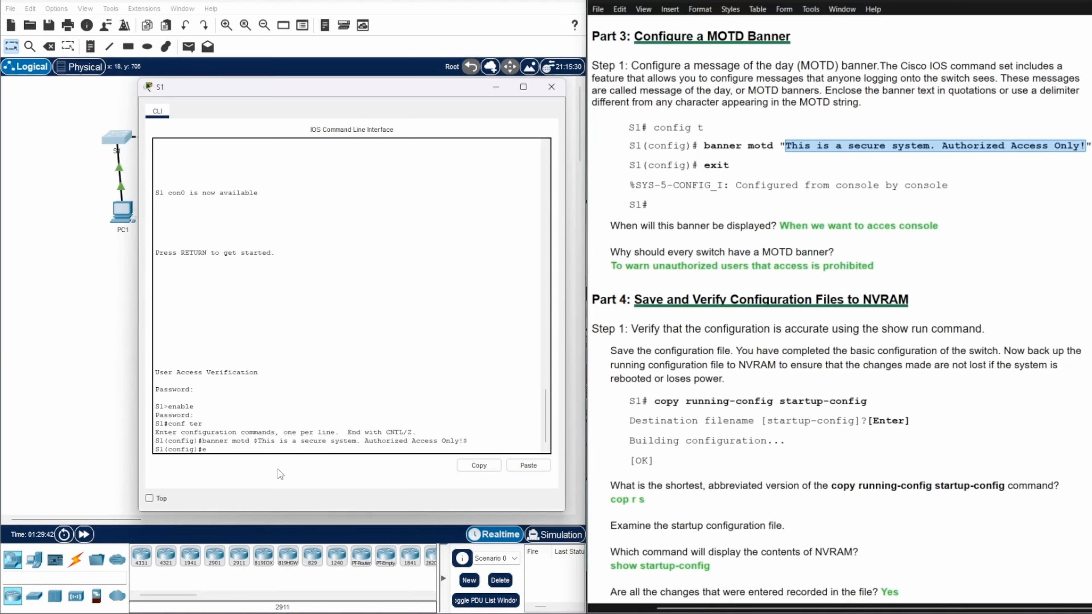
pyautogui.write('xit')
pyautogui.press('Return')
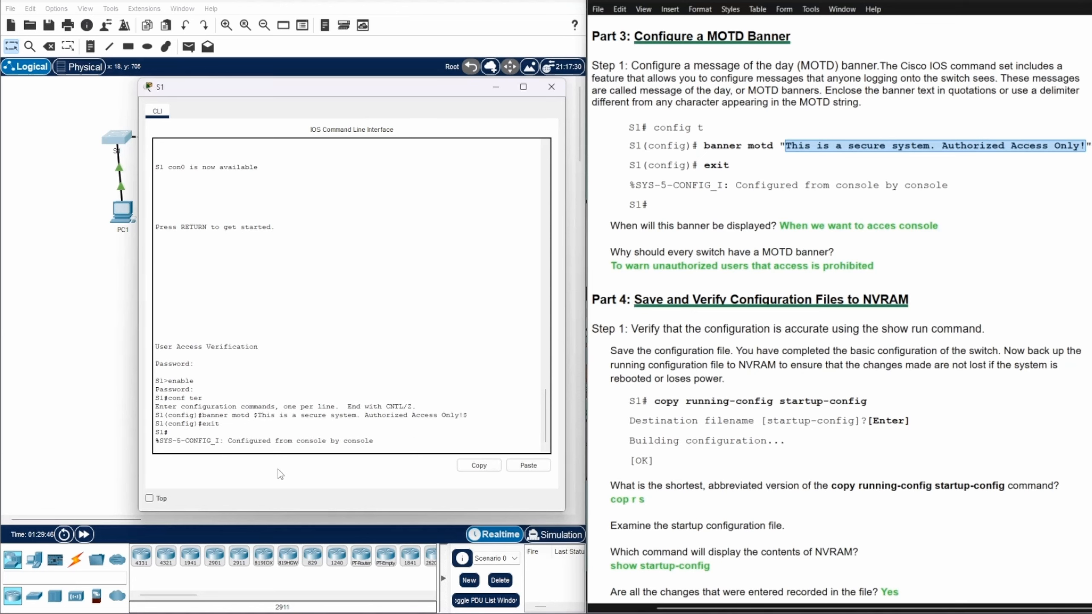
pyautogui.press('Return')
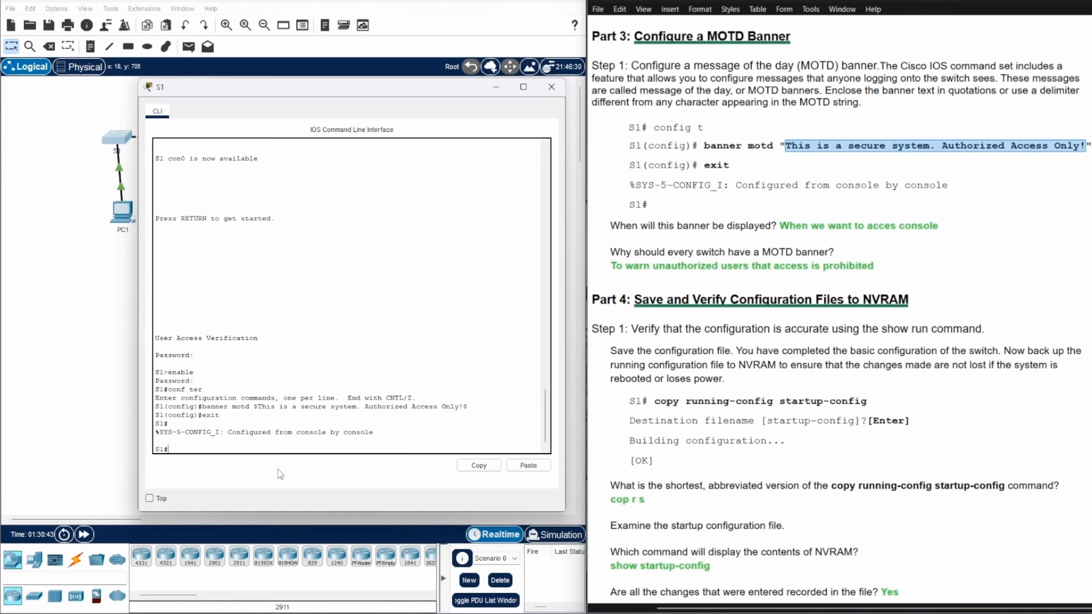
# Copy running-config to startup-config, accepting the default destination filename
pyautogui.scroll(-3, 980, 284)
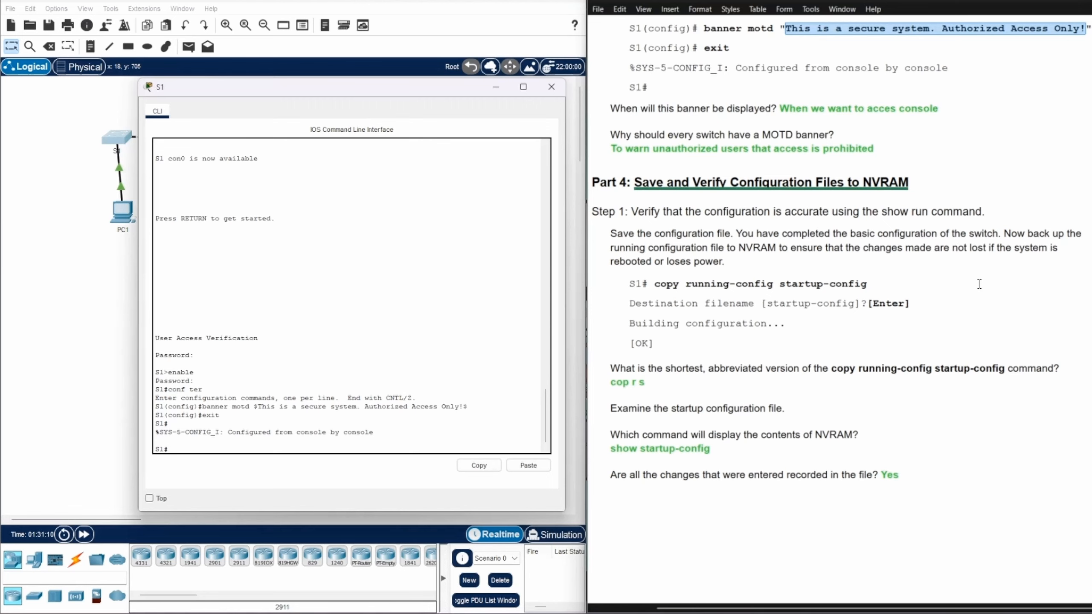
pyautogui.scroll(-2, 980, 284)
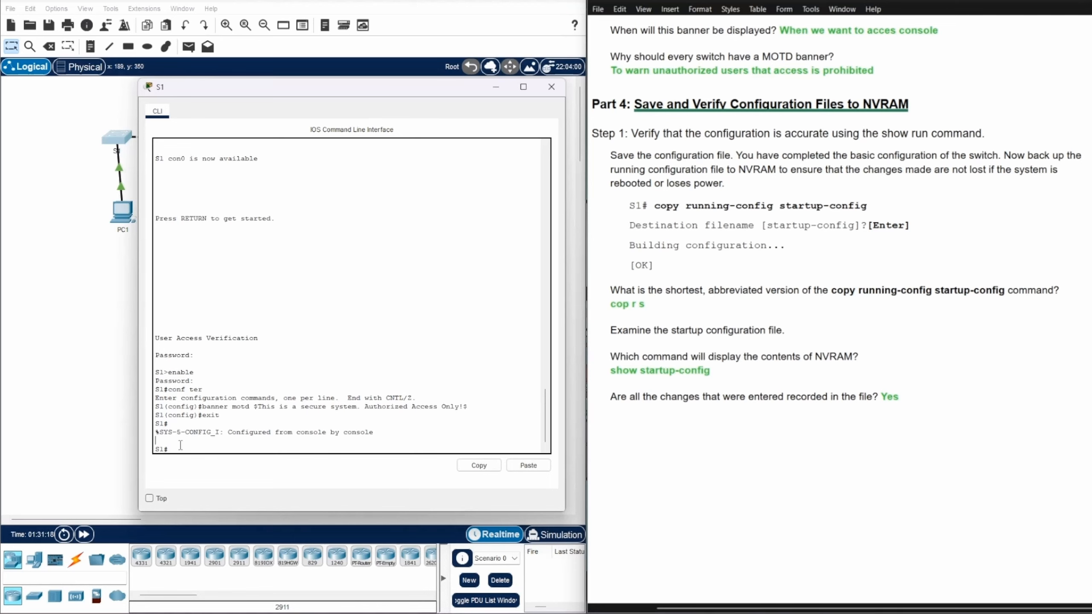
pyautogui.write('copy run')
pyautogui.press('Tab')
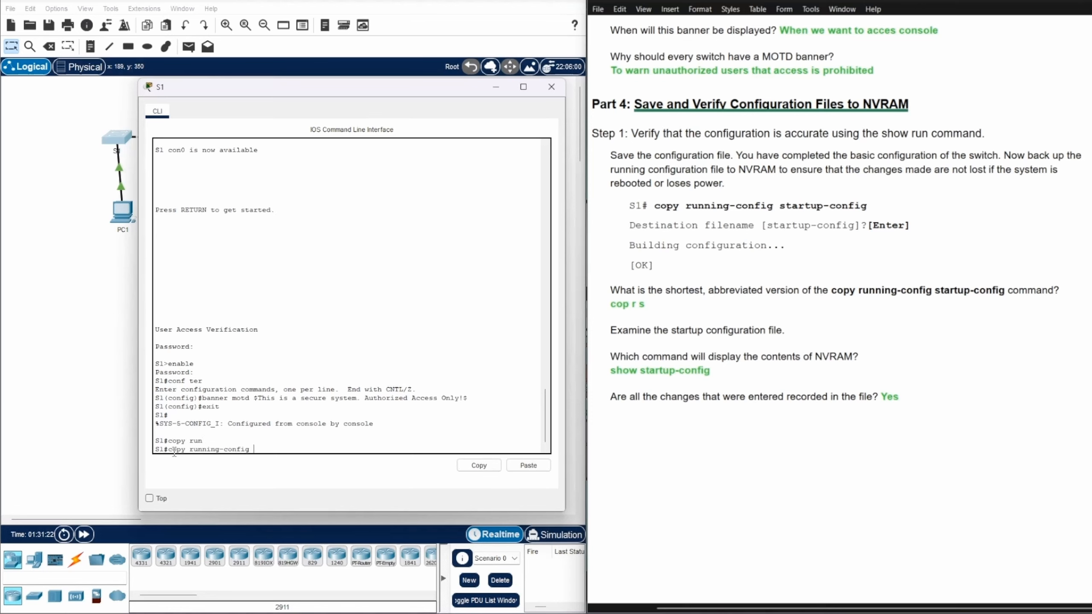
pyautogui.write('start')
pyautogui.press('Tab')
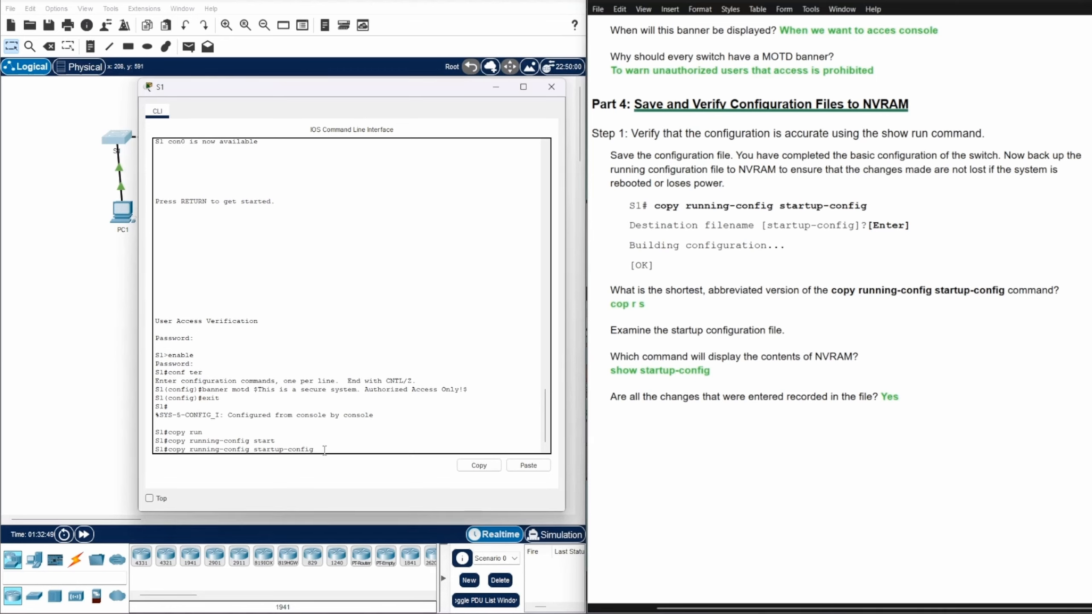
pyautogui.press('Return')
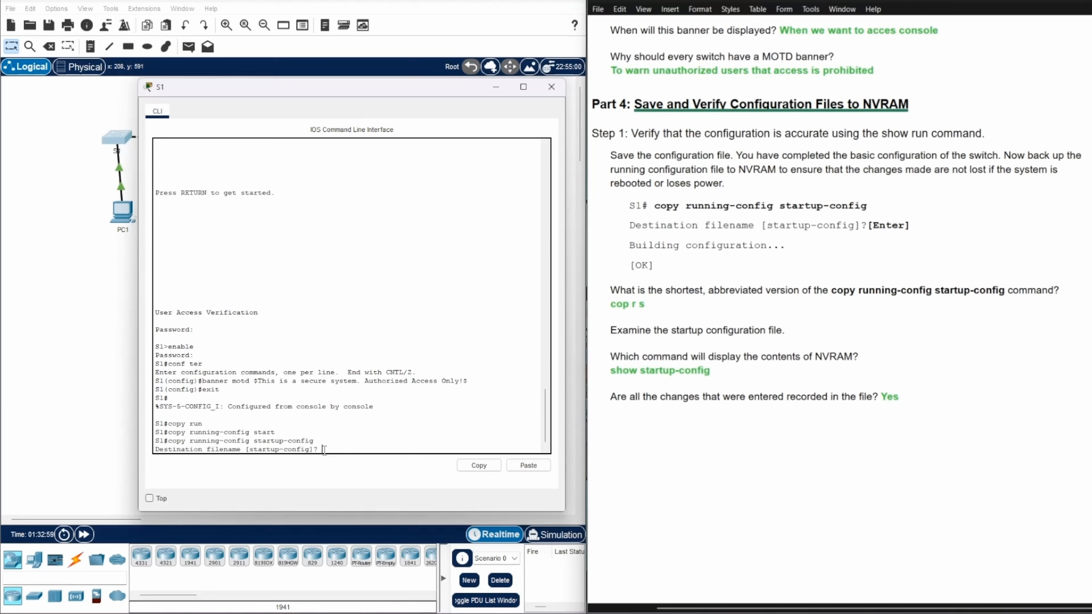
pyautogui.press('Return')
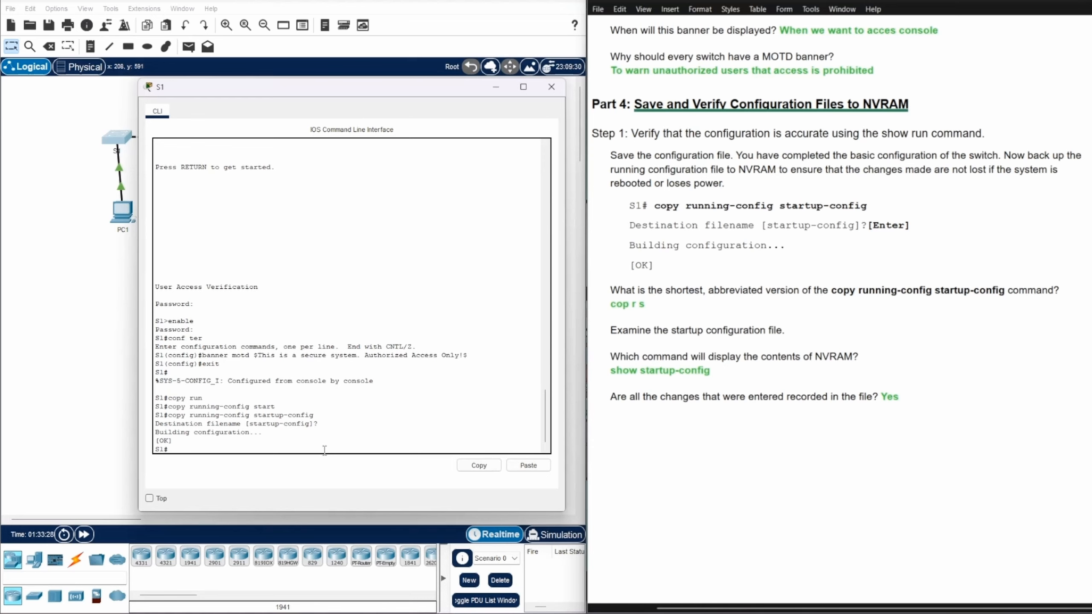
# Try the abbreviated form, completing cop r st to copy running-config startup-config
pyautogui.write('op r s')
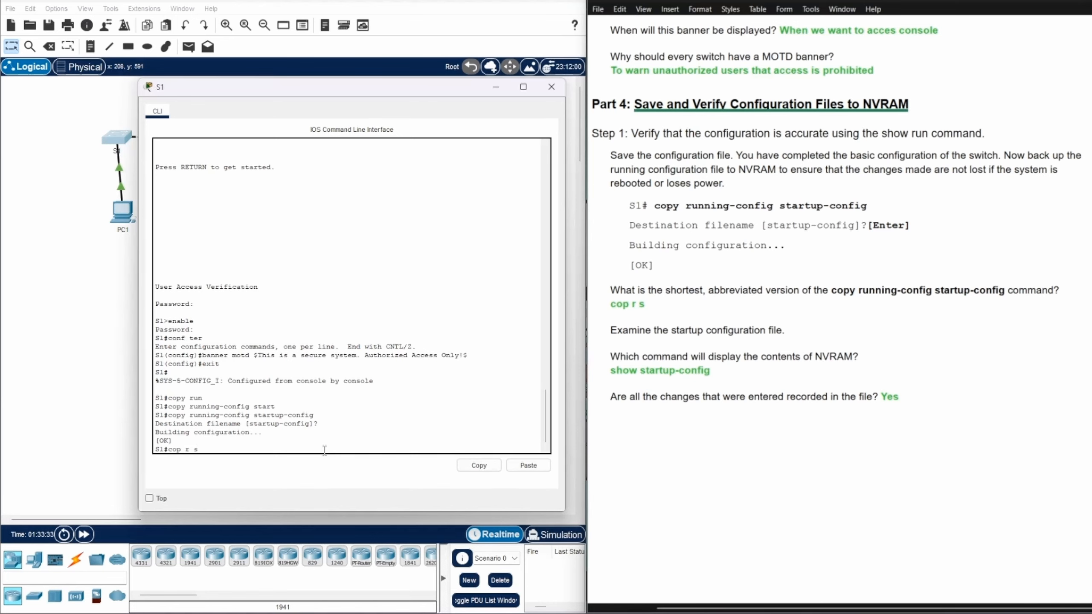
pyautogui.press('Return')
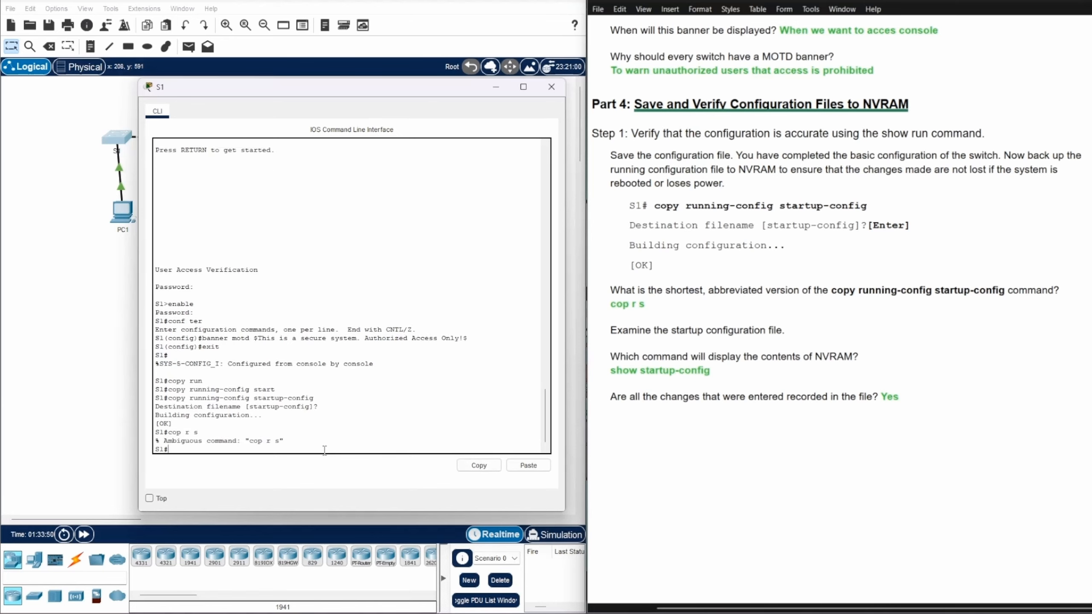
pyautogui.write('cop')
pyautogui.press('Tab')
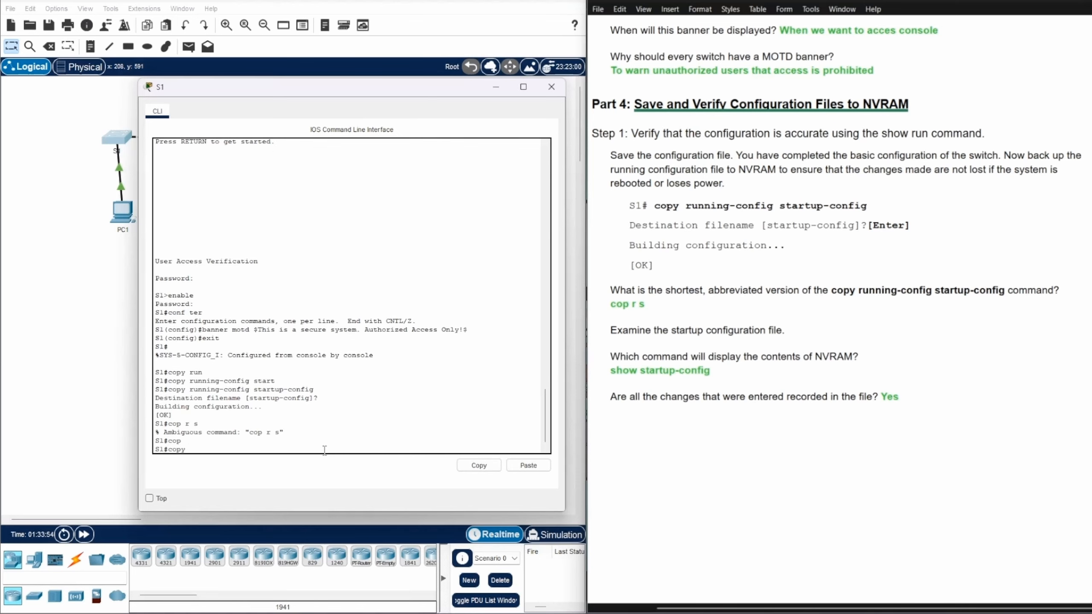
pyautogui.write('r')
pyautogui.press('Tab')
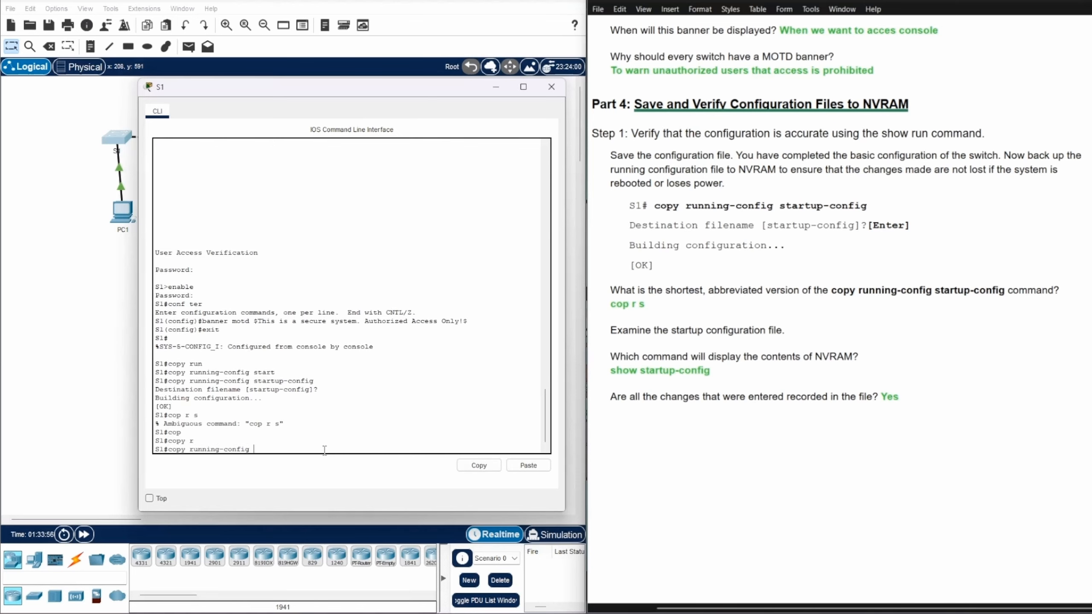
pyautogui.press('Tab')
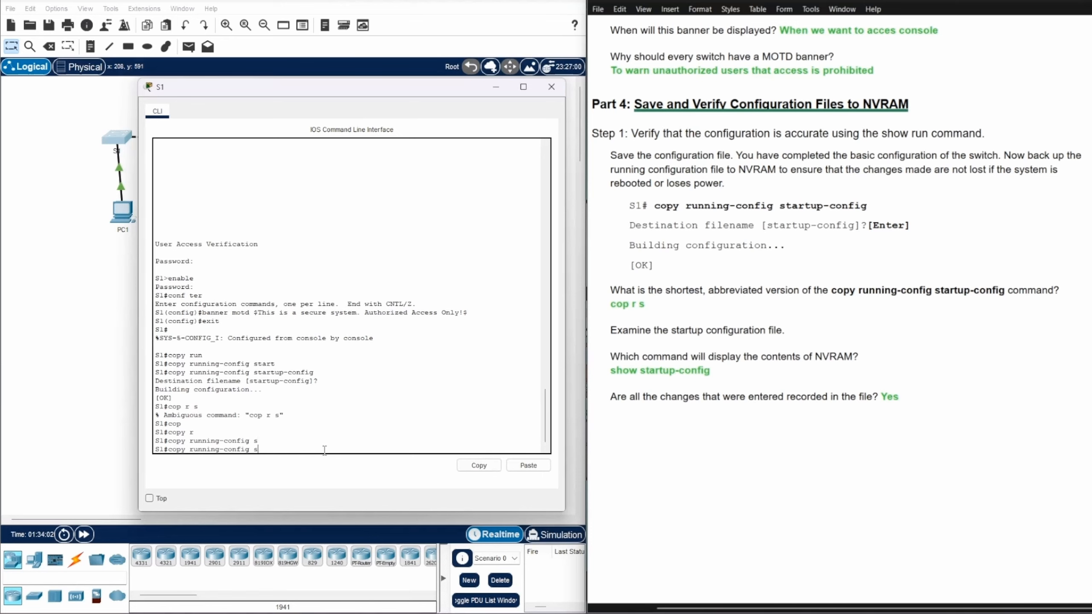
pyautogui.write('t')
pyautogui.press('Tab')
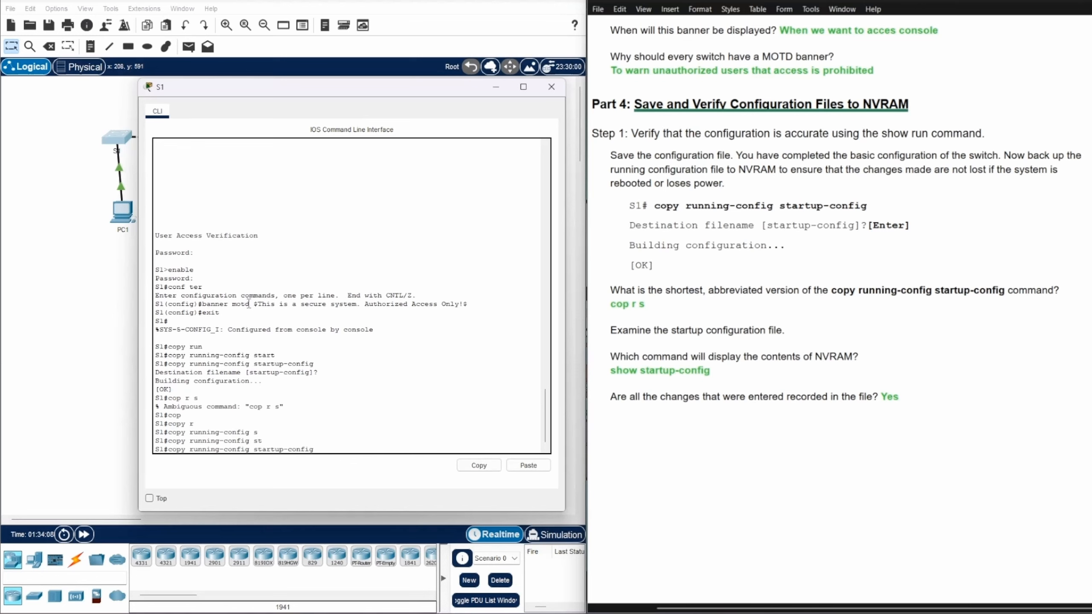
# Correct the cop r s answer in the worksheet and confirm the save to startup-config
pyautogui.click(643, 303)
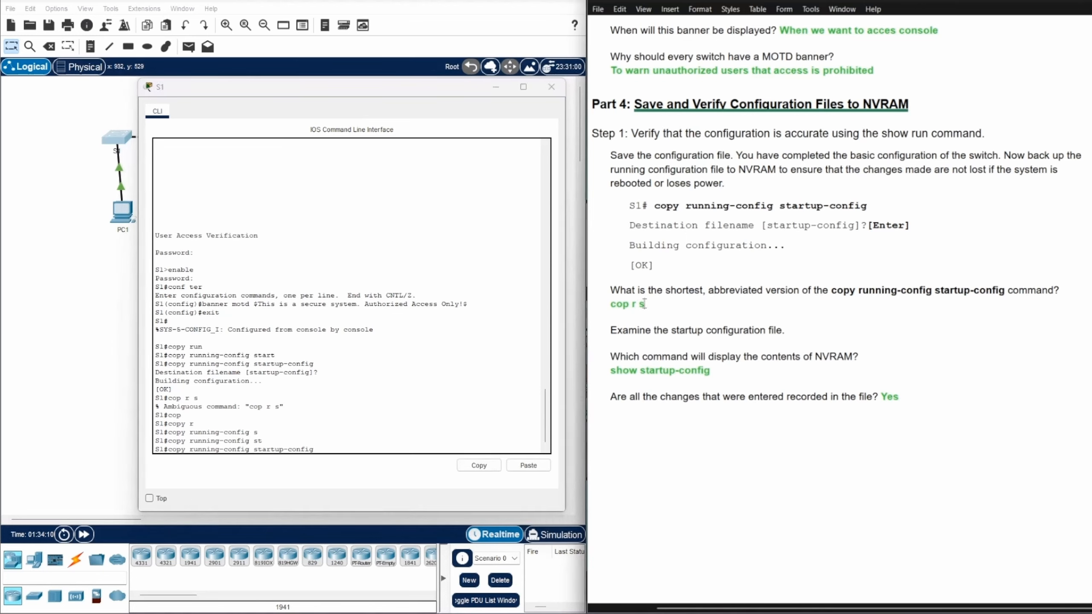
pyautogui.write('t')
pyautogui.click(348, 450)
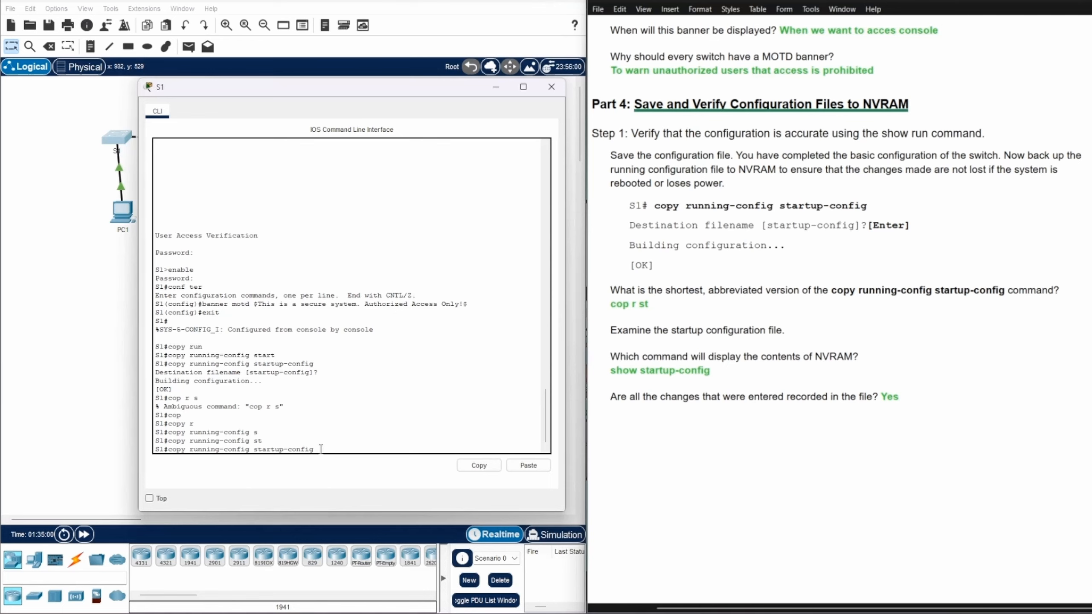
pyautogui.press('Return')
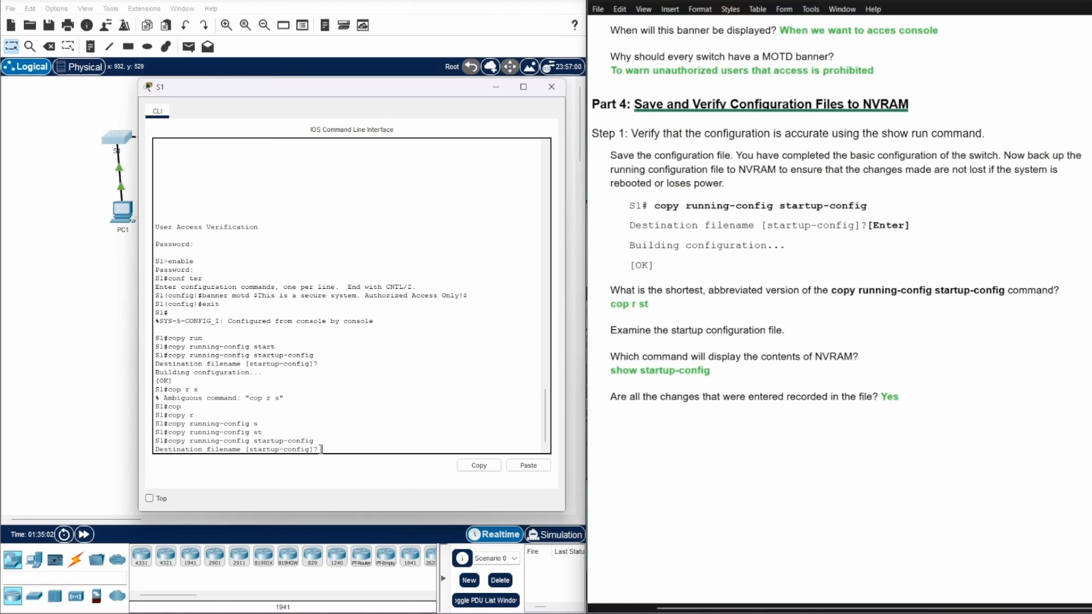
pyautogui.press('Return')
pyautogui.press('Return')
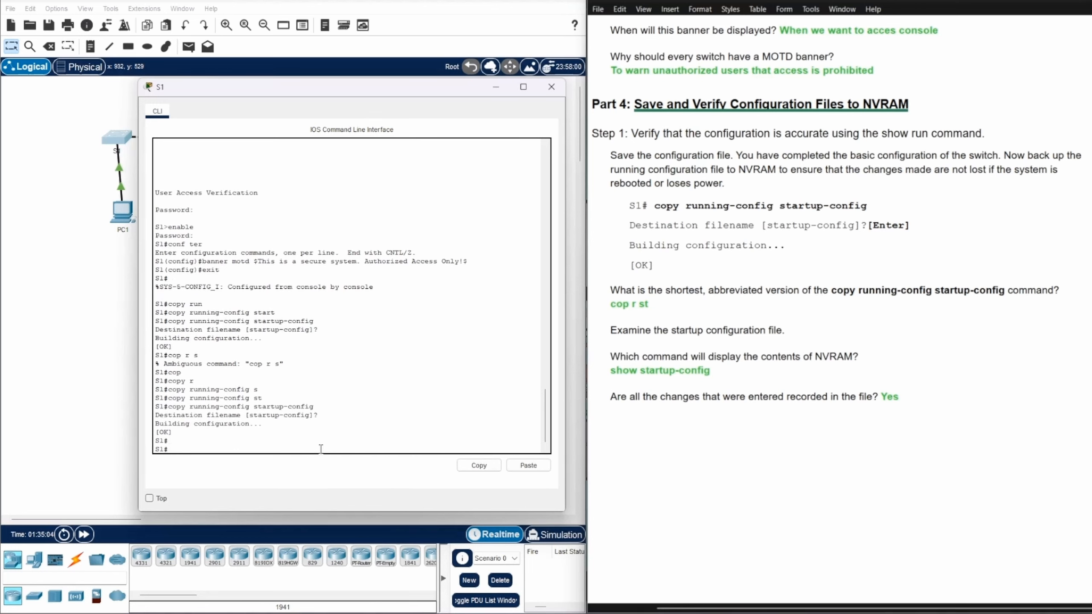
pyautogui.write('show st')
# Display S1's saved configuration with show startup-config
pyautogui.press('Tab')
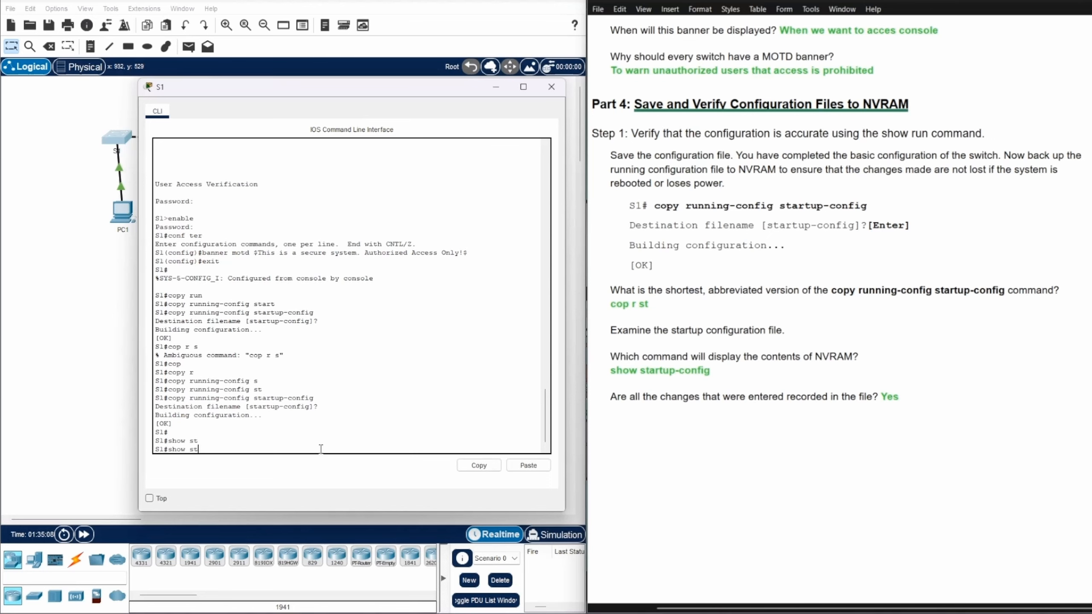
pyautogui.write('artuop')
pyautogui.press('BackSpace')
pyautogui.write('p-c')
pyautogui.press('Tab')
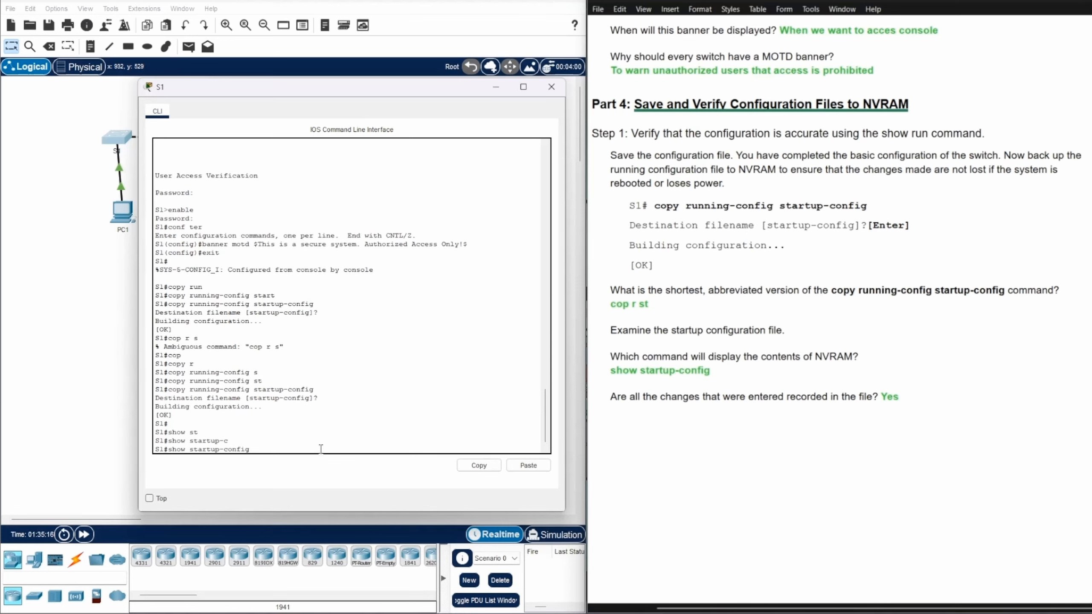
pyautogui.press('Return')
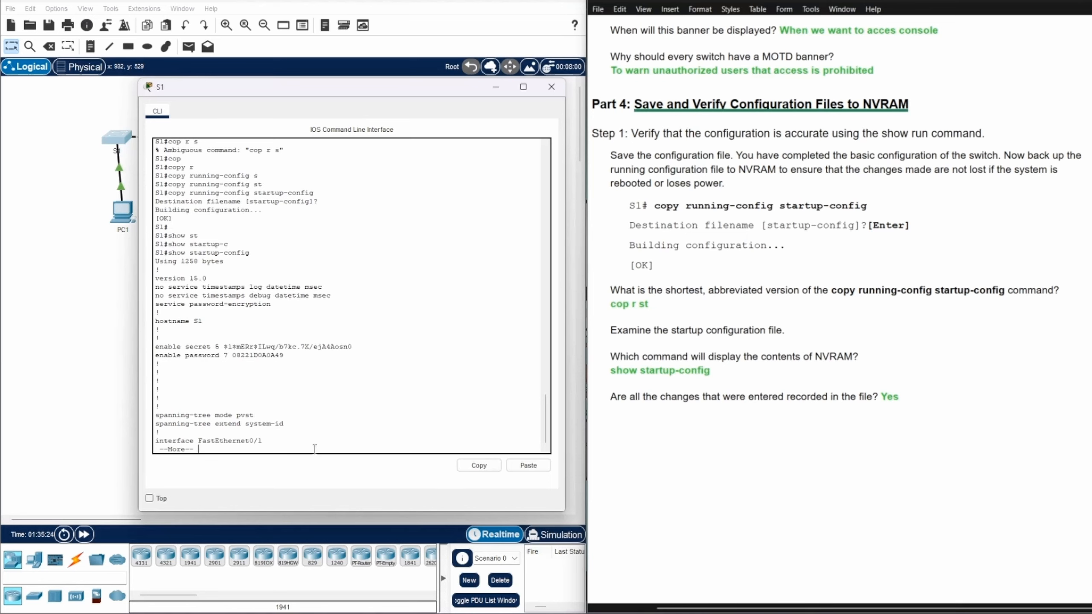
pyautogui.scroll(4, 354, 338)
pyautogui.scroll(-4, 362, 340)
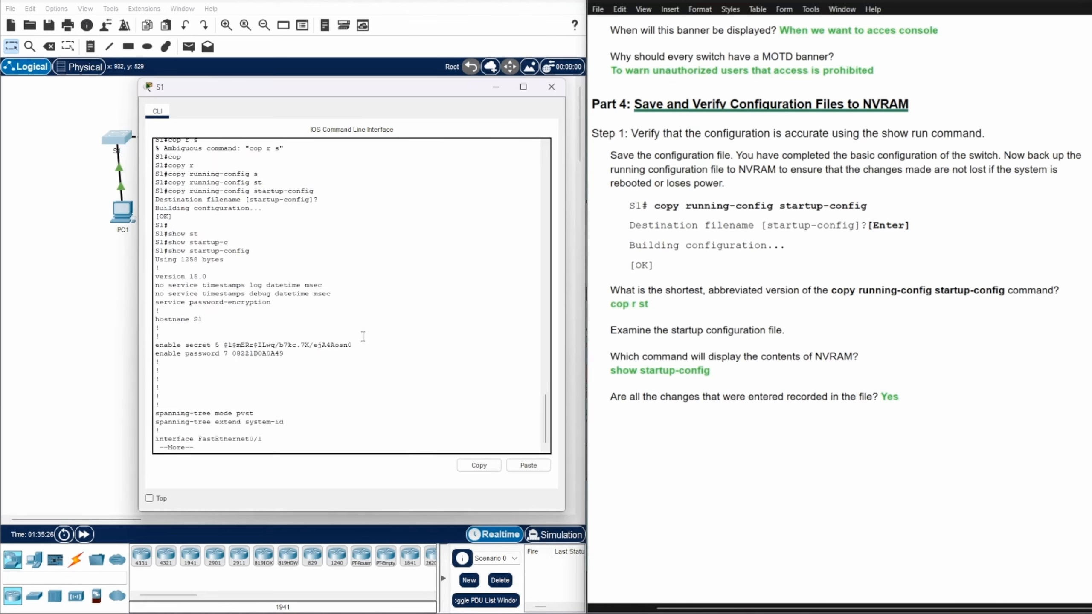
pyautogui.scroll(4, 363, 336)
pyautogui.scroll(-3, 363, 337)
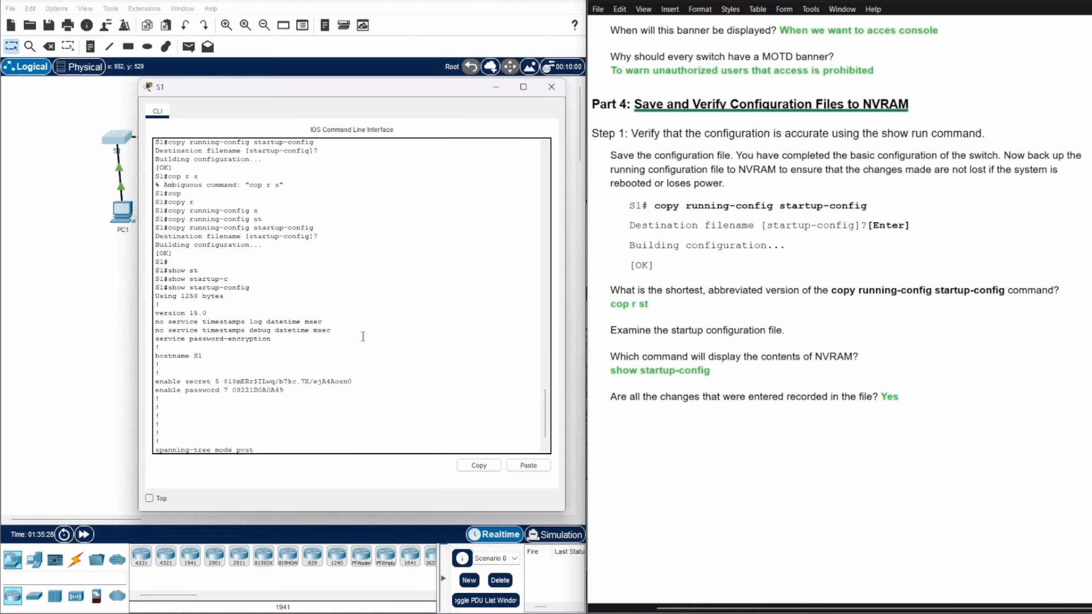
pyautogui.scroll(-2, 363, 336)
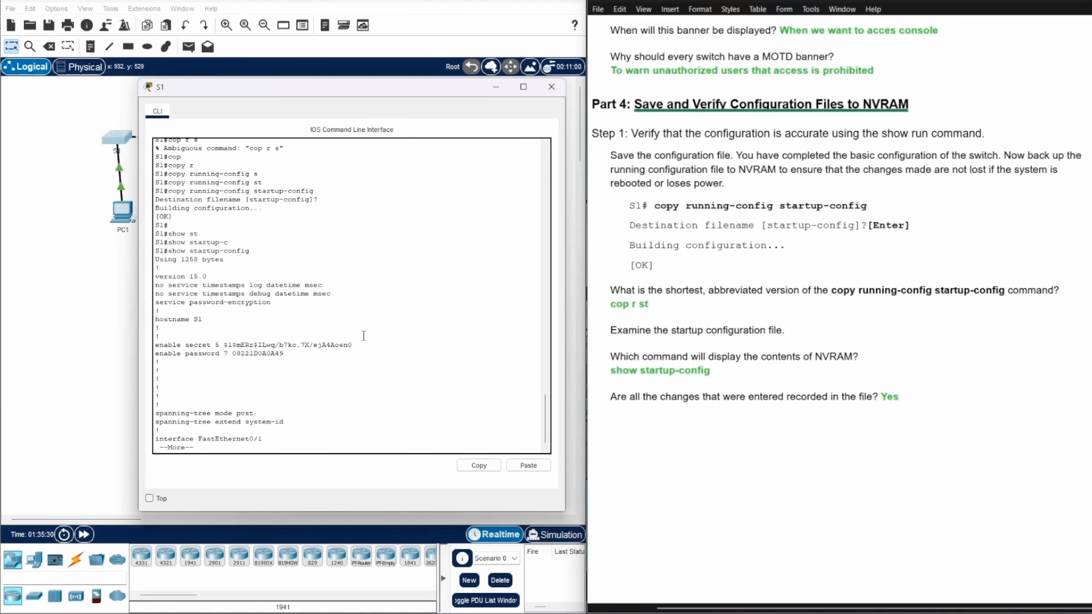
# Page through it, highlighting the encrypted console password, enable secret hash and banner, then quit
pyautogui.press('Return')
pyautogui.press('Return')
pyautogui.press('Return')
pyautogui.press('Return')
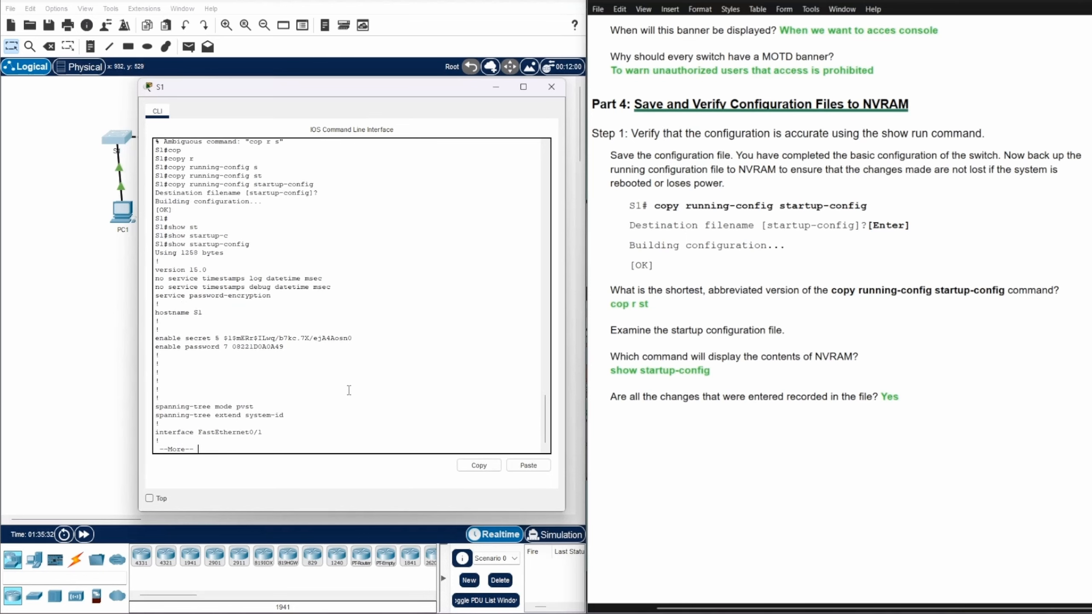
pyautogui.press('Return')
pyautogui.press('Return')
pyautogui.press('Return')
pyautogui.press('Return')
pyautogui.press('Return')
pyautogui.press('Return')
pyautogui.press('Return')
pyautogui.press('Return')
pyautogui.press('Return')
pyautogui.press('Return')
pyautogui.press('Return')
pyautogui.press('Return')
pyautogui.press('Return')
pyautogui.press('Return')
pyautogui.press('Return')
pyautogui.press('Return')
pyautogui.press('Return')
pyautogui.press('Return')
pyautogui.press('Return')
pyautogui.press('Return')
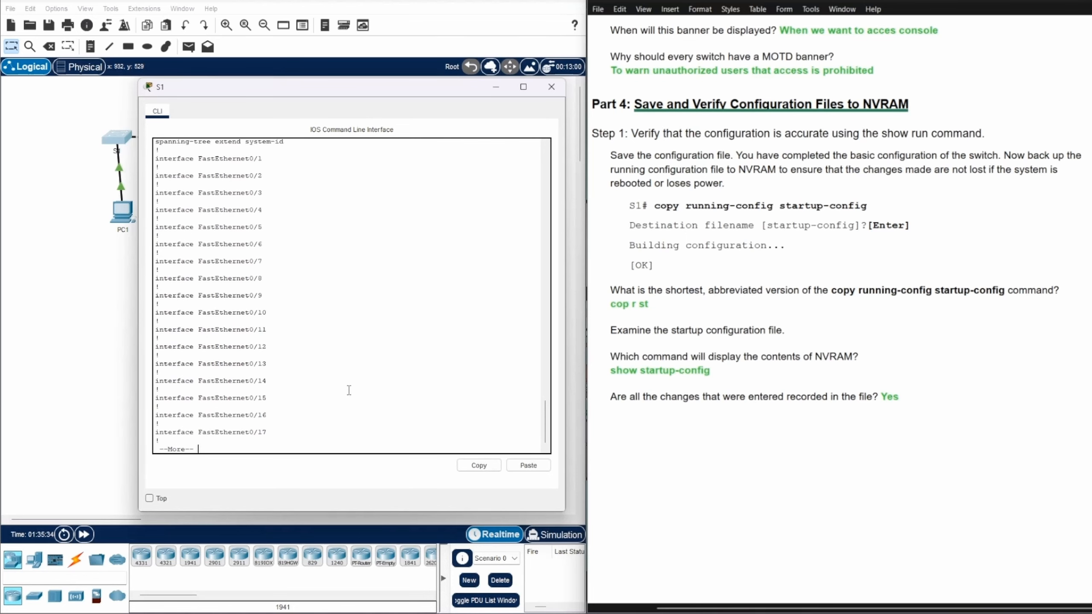
pyautogui.press('Return')
pyautogui.press('Return')
pyautogui.press('Return')
pyautogui.press('Return')
pyautogui.press('Return')
pyautogui.press('Return')
pyautogui.press('Return')
pyautogui.press('Return')
pyautogui.press('Return')
pyautogui.press('Return')
pyautogui.press('Return')
pyautogui.press('Return')
pyautogui.press('Return')
pyautogui.press('Return')
pyautogui.press('Return')
pyautogui.press('Return')
pyautogui.press('Return')
pyautogui.press('Return')
pyautogui.press('Return')
pyautogui.press('Return')
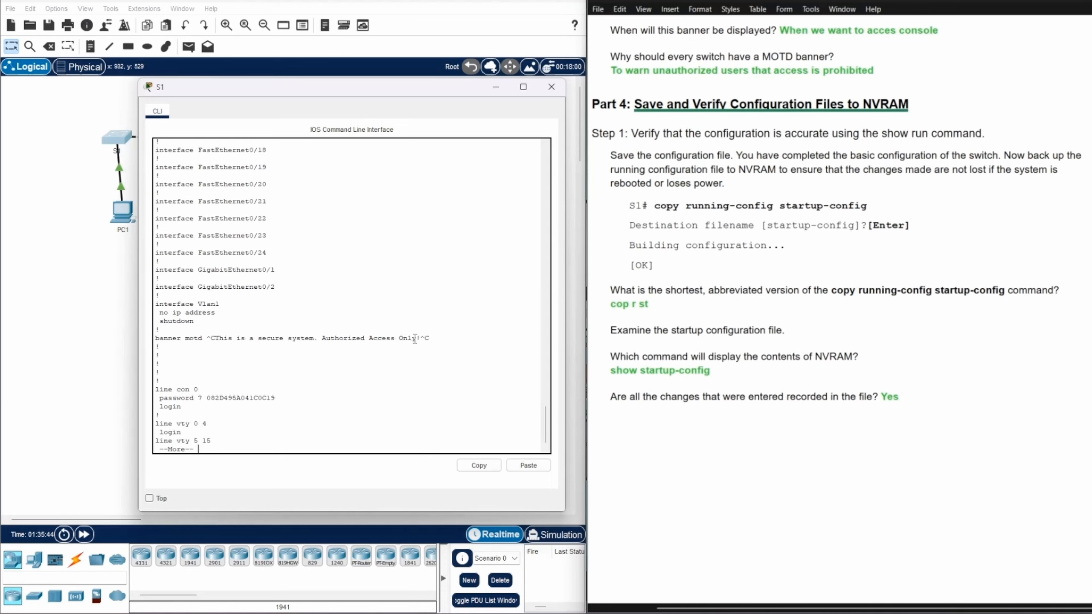
pyautogui.scroll(-1, 417, 339)
pyautogui.moveTo(210, 396); pyautogui.dragTo(303, 395)
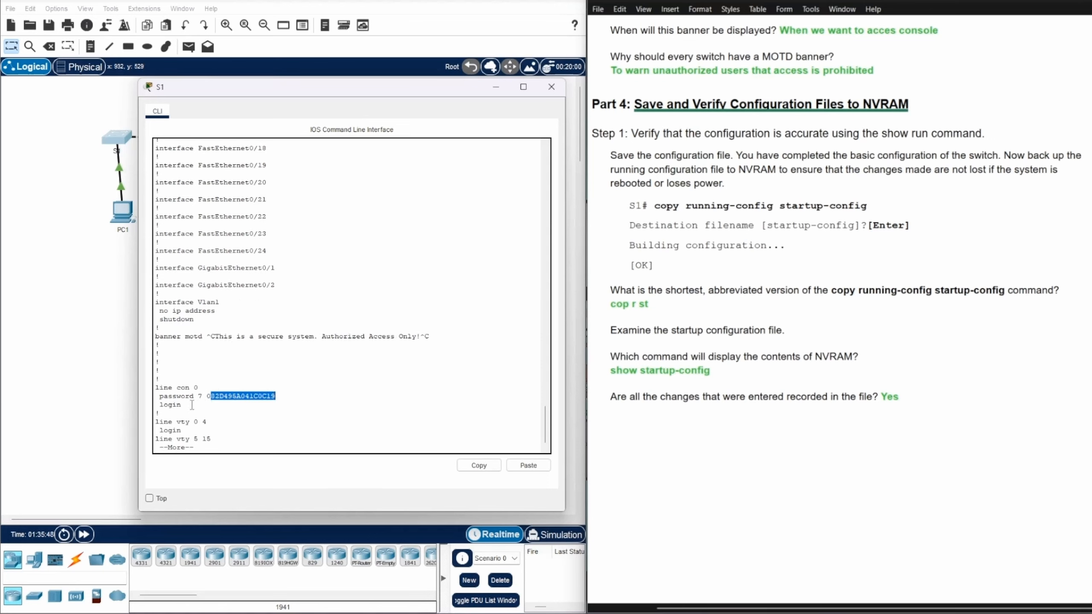
pyautogui.scroll(20, 309, 384)
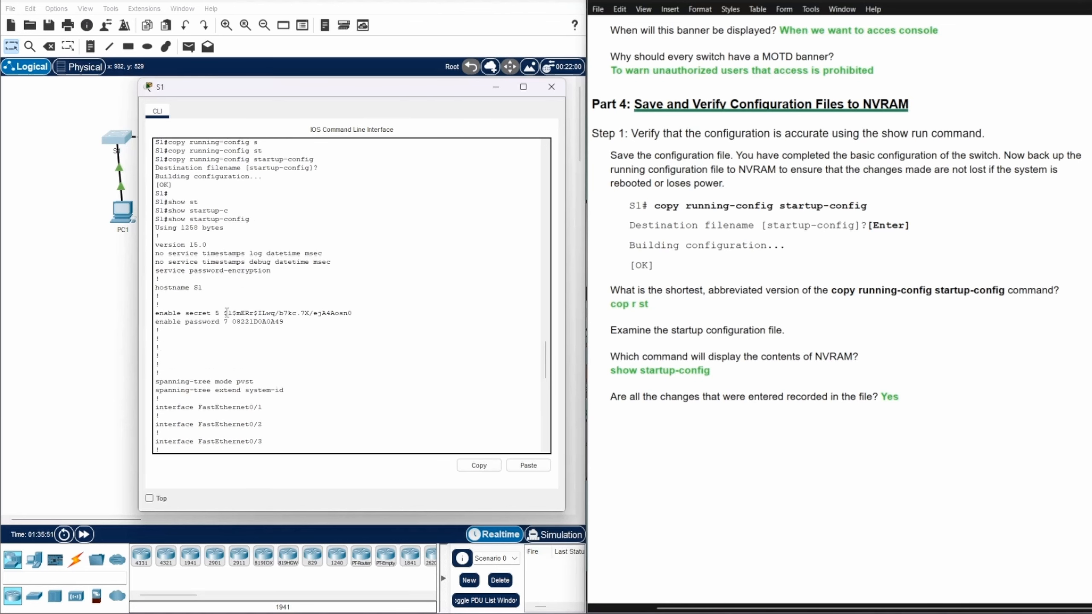
pyautogui.moveTo(224, 312); pyautogui.dragTo(367, 310)
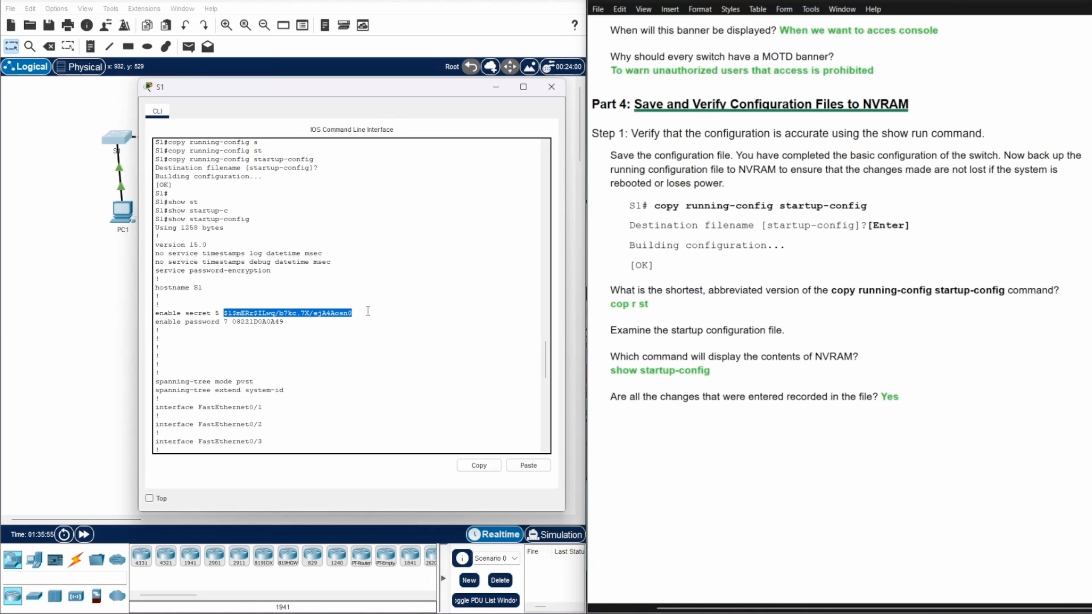
pyautogui.scroll(10, 384, 322)
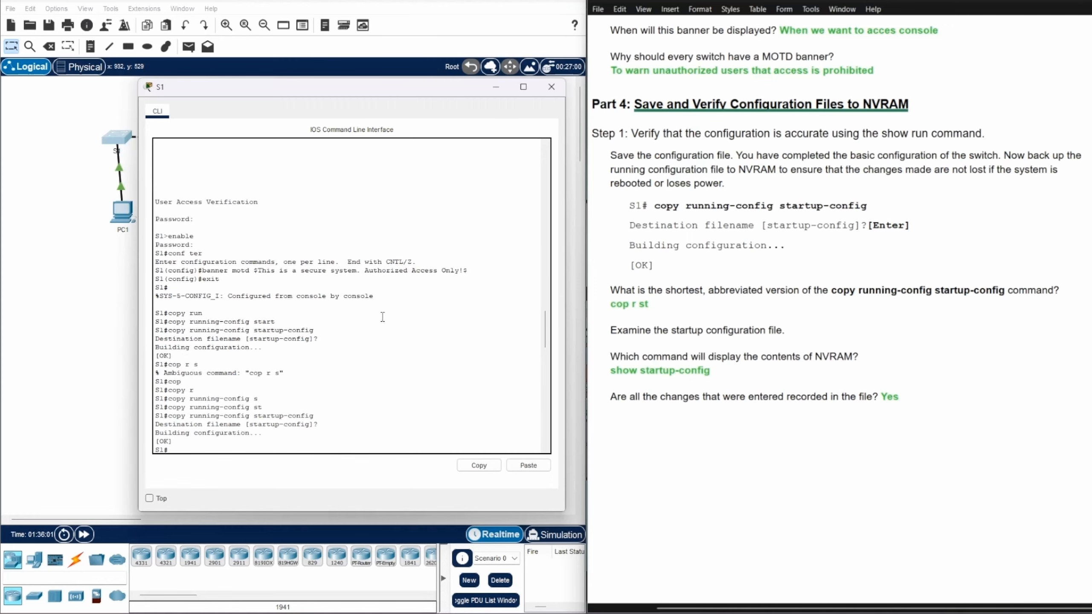
pyautogui.scroll(-15, 383, 323)
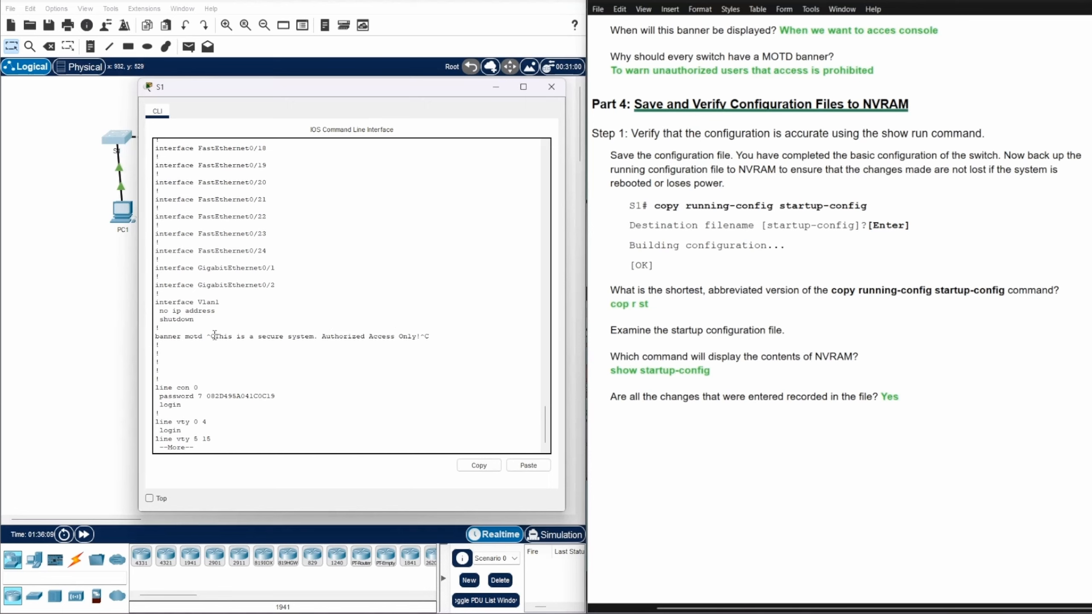
pyautogui.moveTo(216, 337); pyautogui.dragTo(430, 337)
pyautogui.click(201, 448)
pyautogui.press('q')
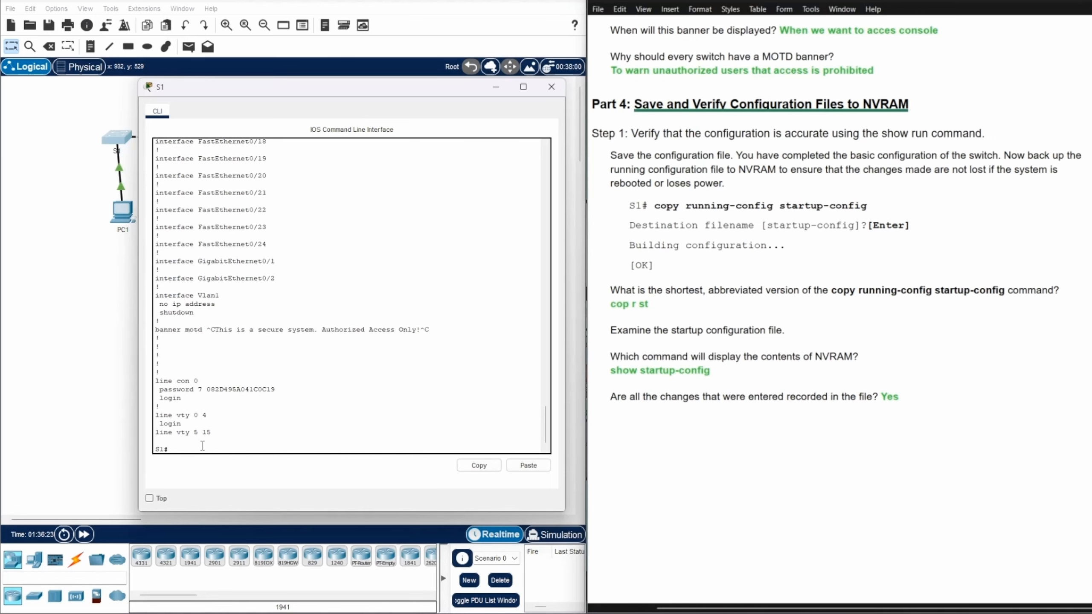
# Log out of S1 and highlight the MOTD banner shown at the login prompt
pyautogui.write('exit')
pyautogui.press('Return')
pyautogui.press('Return')
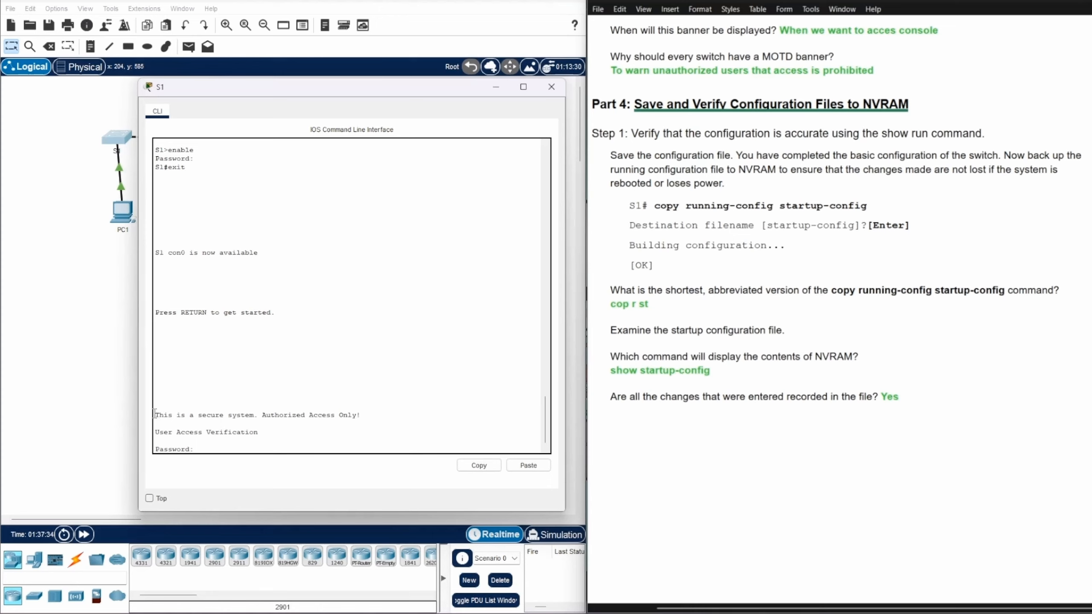
pyautogui.moveTo(155, 414); pyautogui.dragTo(362, 414)
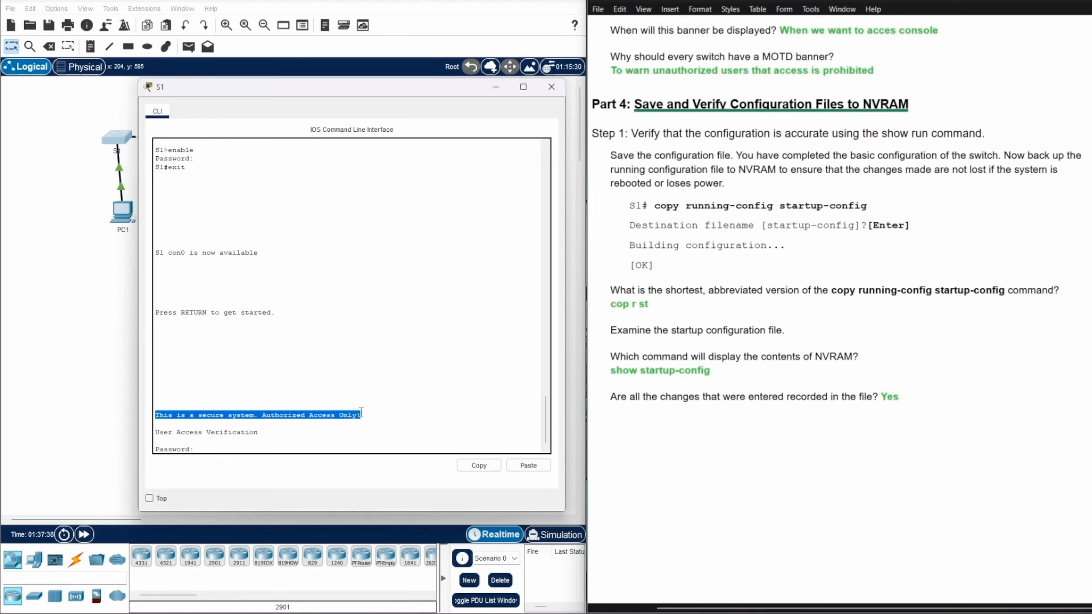
pyautogui.click(228, 451)
pyautogui.moveTo(209, 447); pyautogui.dragTo(207, 446)
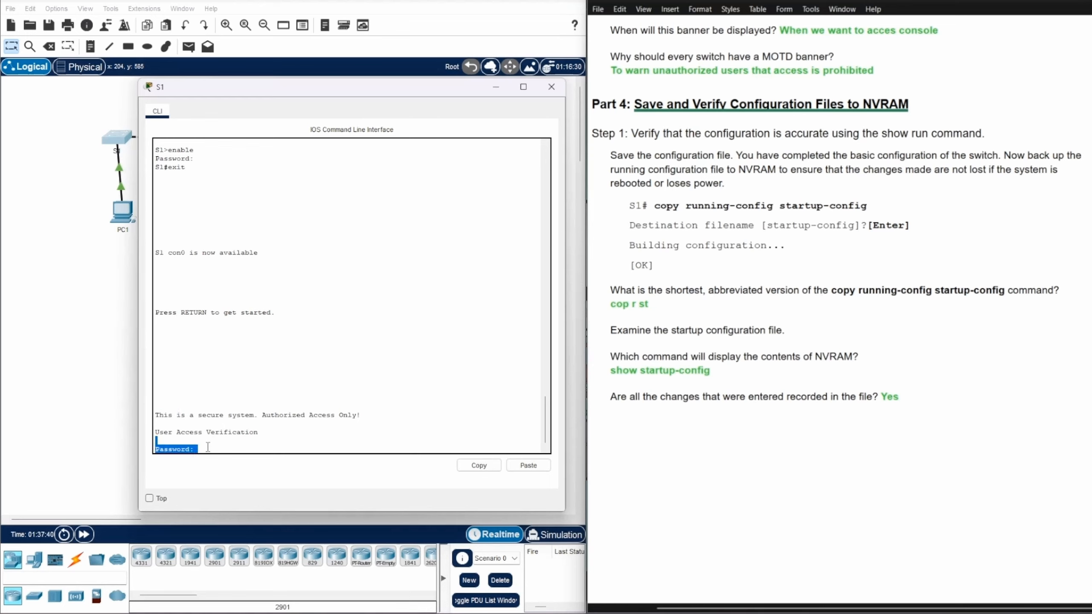
pyautogui.click(204, 447)
# Log in with the console password, then enter enable and its password to reach S1#
pyautogui.press('Return')
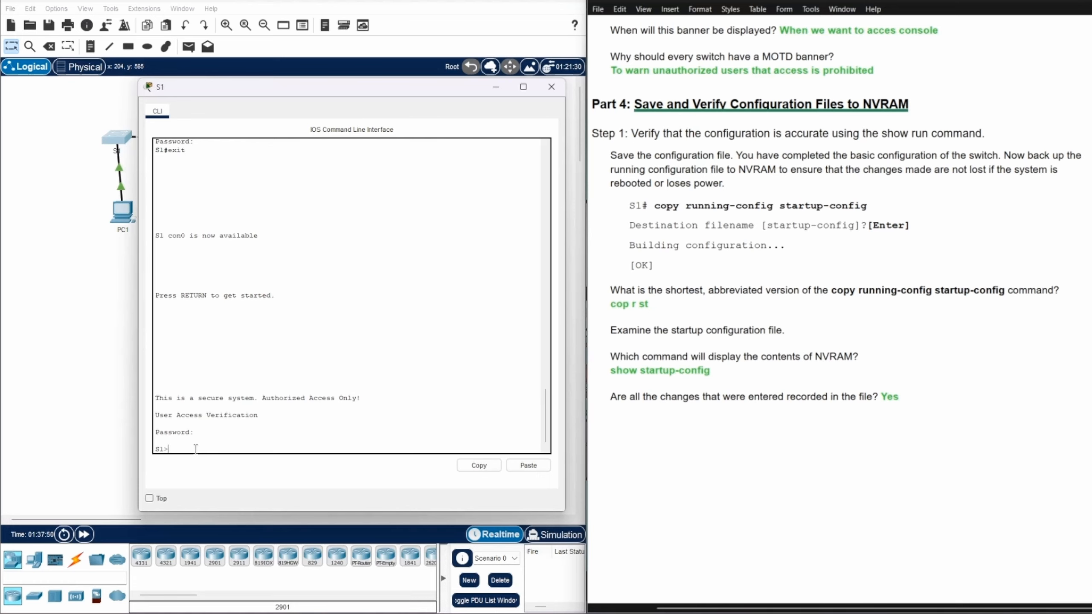
pyautogui.write('enable')
pyautogui.press('Return')
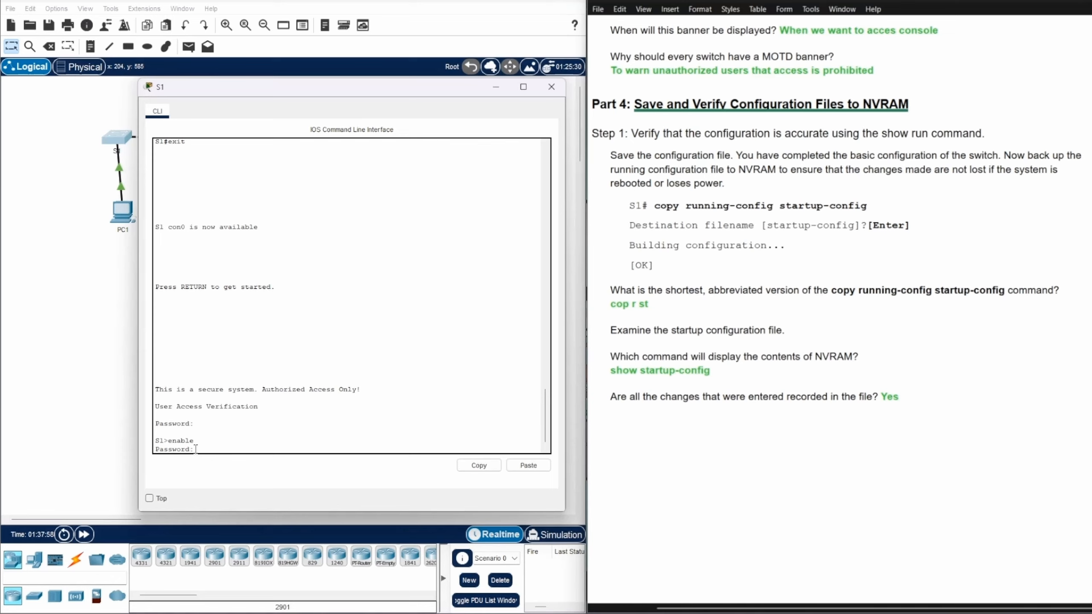
pyautogui.press('Return')
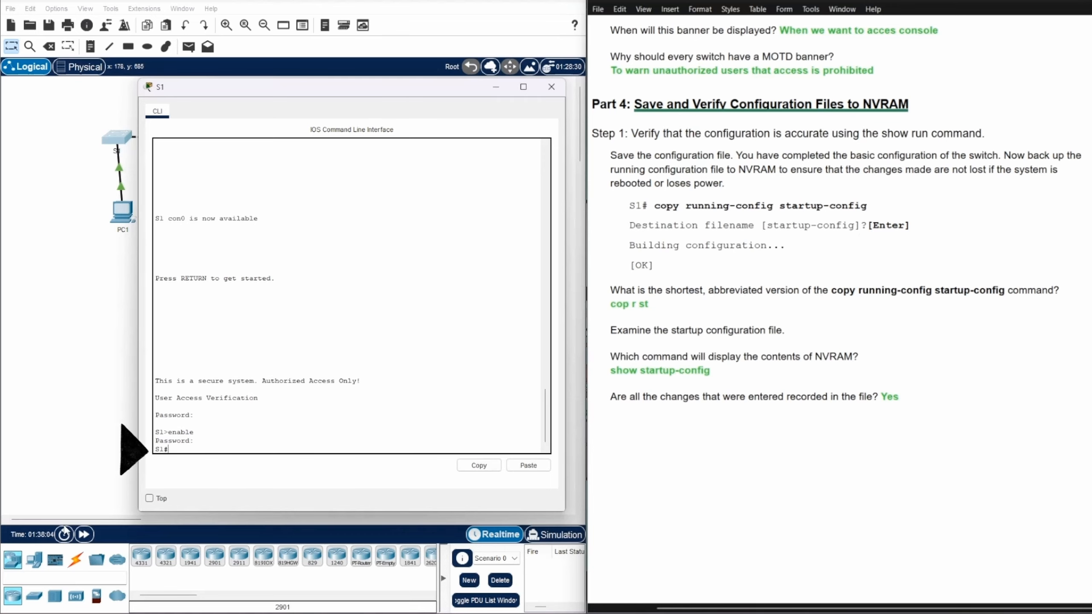
# Scroll the worksheet to Part 5: Configure S2 and close S1's console window
pyautogui.scroll(-12, 995, 147)
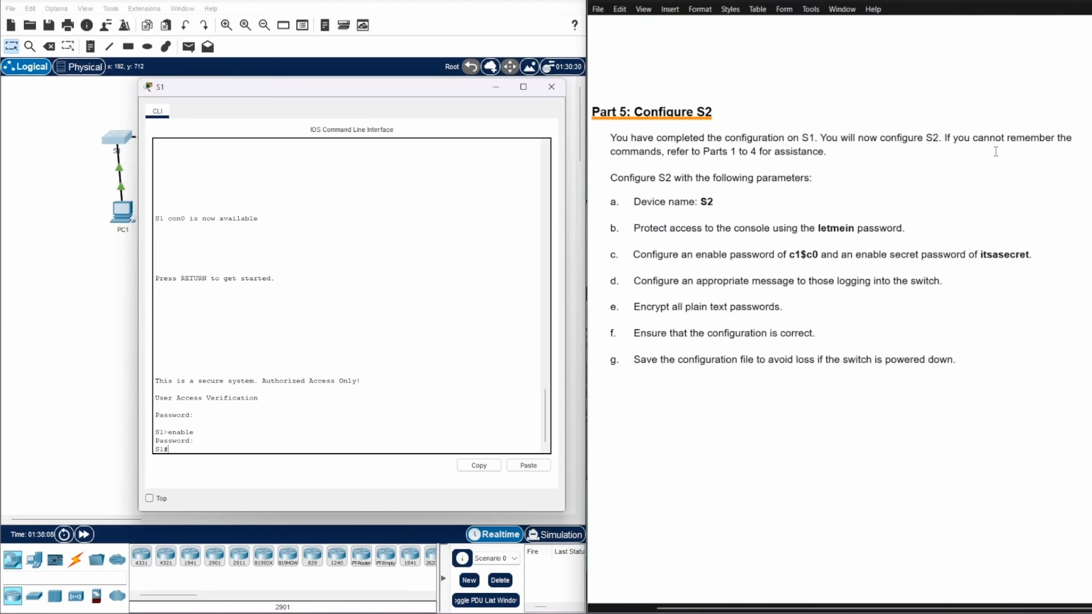
pyautogui.scroll(-1, 995, 151)
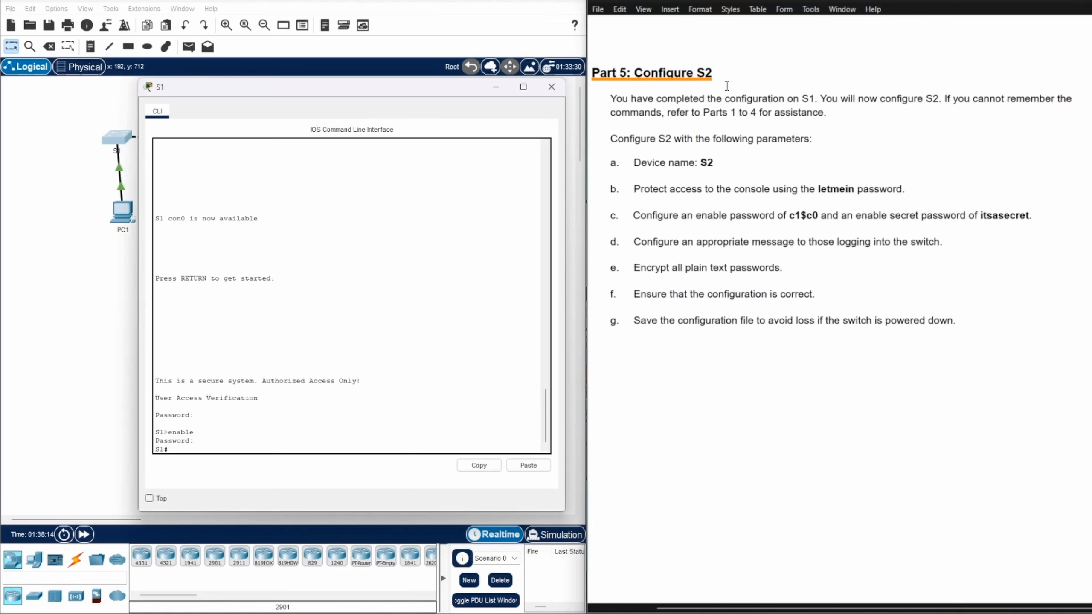
pyautogui.click(552, 88)
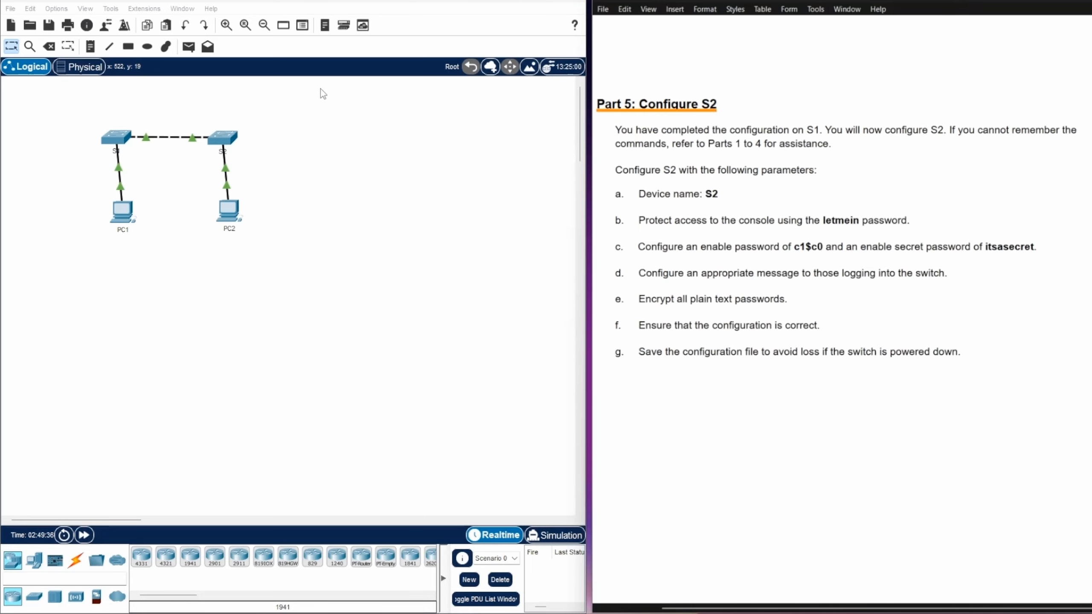
# On switch S2's CLI, enter privileged and global configuration mode and set the hostname to S2
pyautogui.click(228, 144)
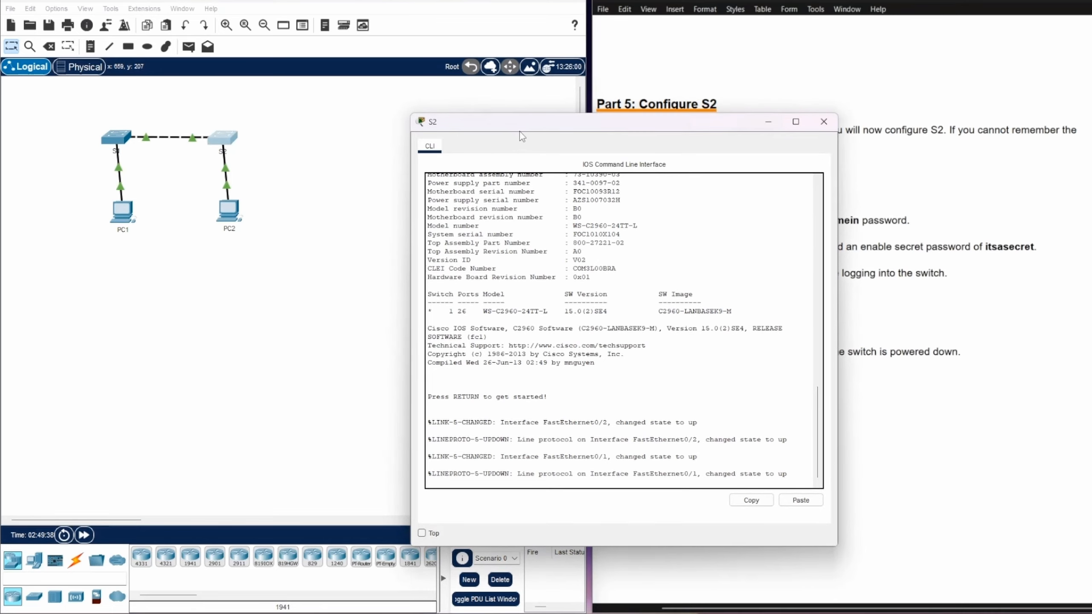
pyautogui.moveTo(528, 124); pyautogui.dragTo(249, 62)
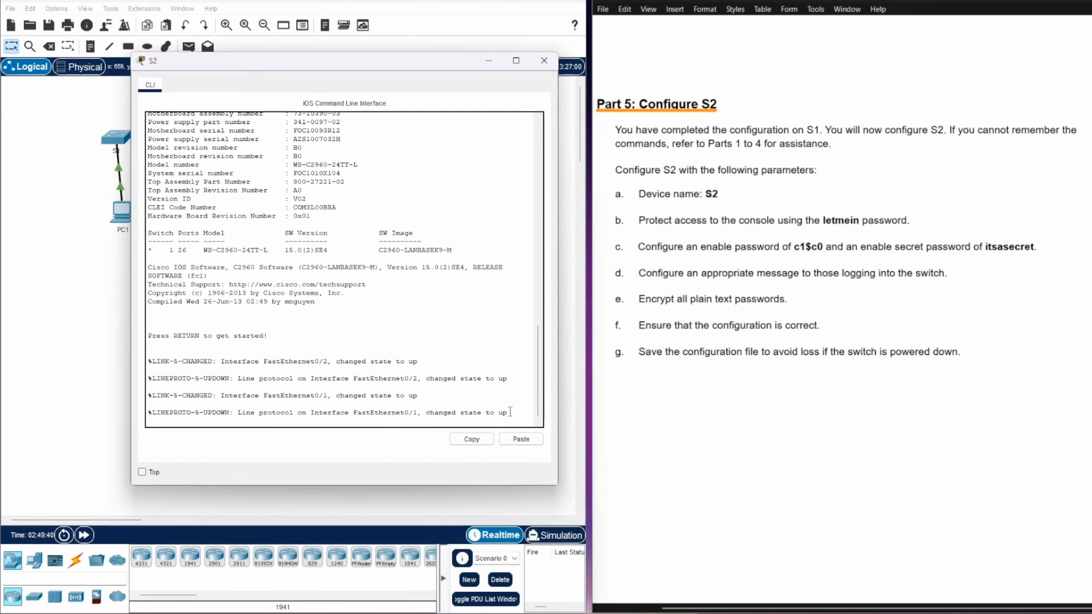
pyautogui.press('Return')
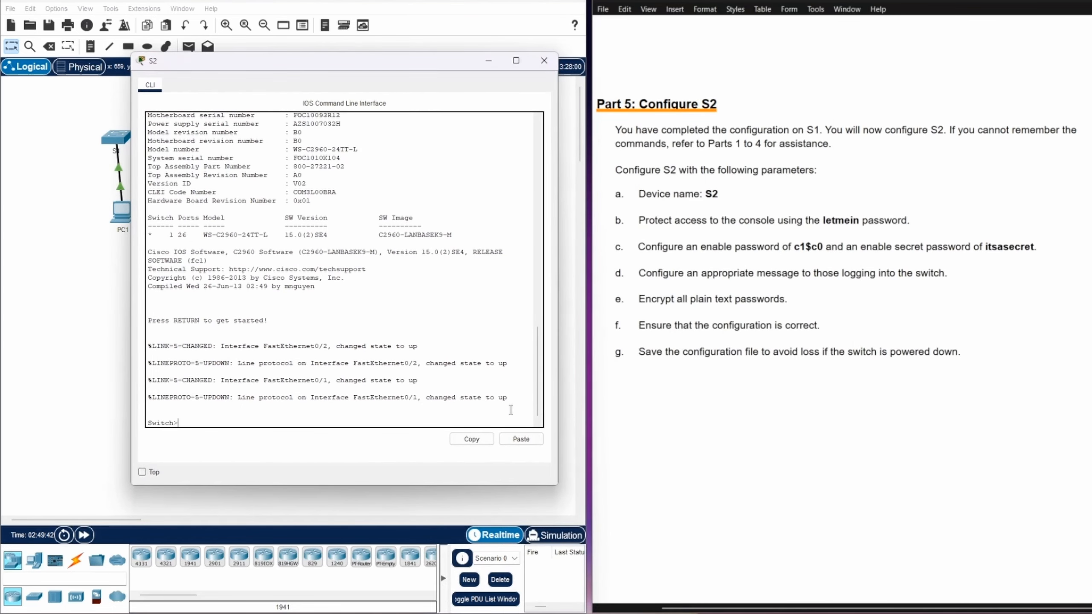
pyautogui.write('enable')
pyautogui.press('Return')
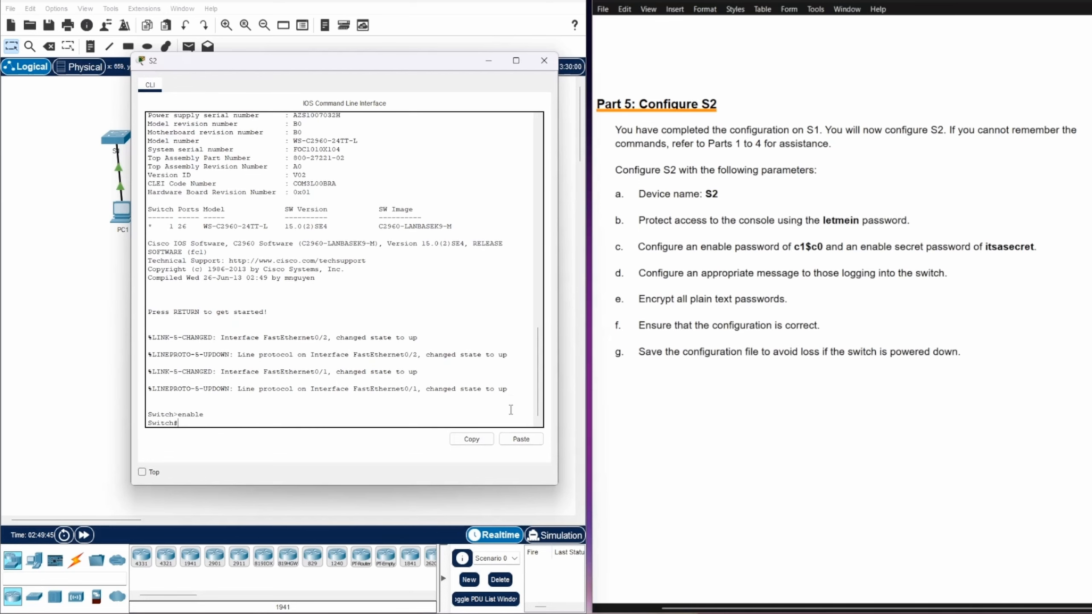
pyautogui.write('conf ter')
pyautogui.press('Return')
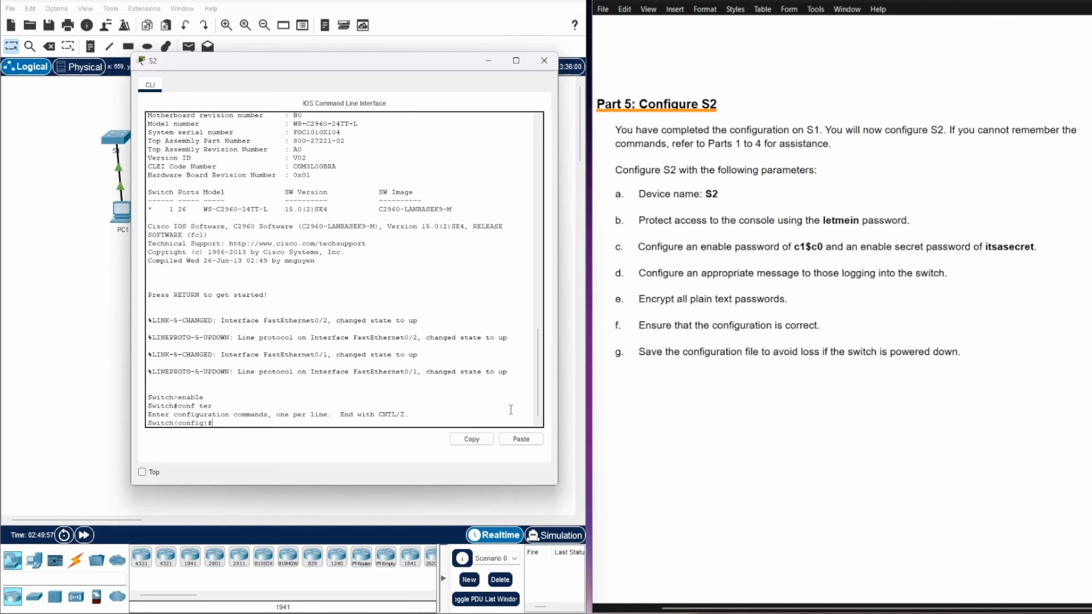
pyautogui.write('hostname S2')
pyautogui.press('Return')
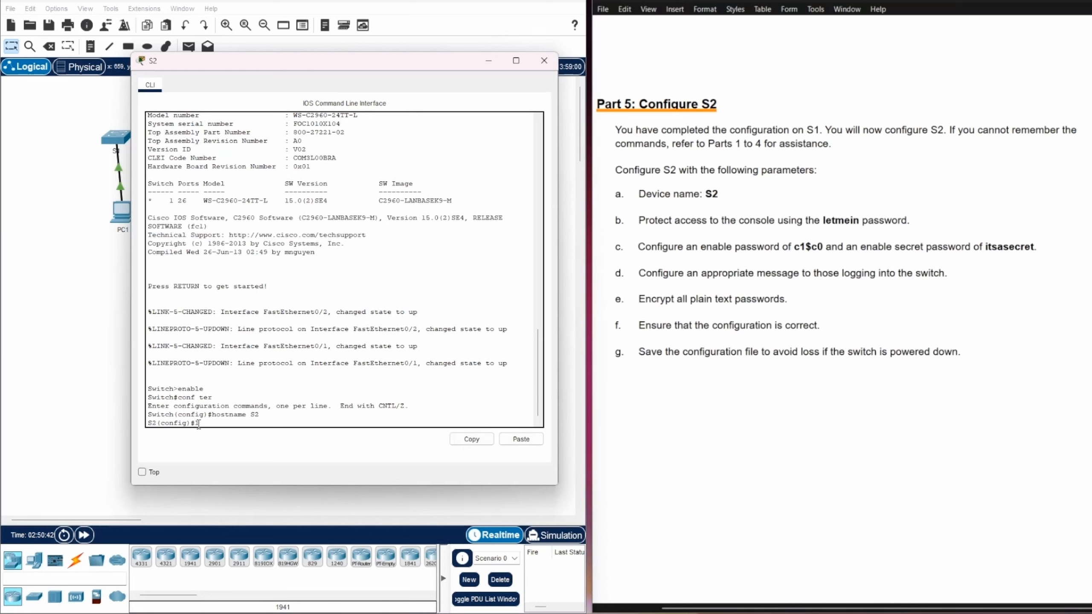
# Enter line console 0 configuration mode, correcting the mistyped command
pyautogui.write('line console 0')
pyautogui.press('Return')
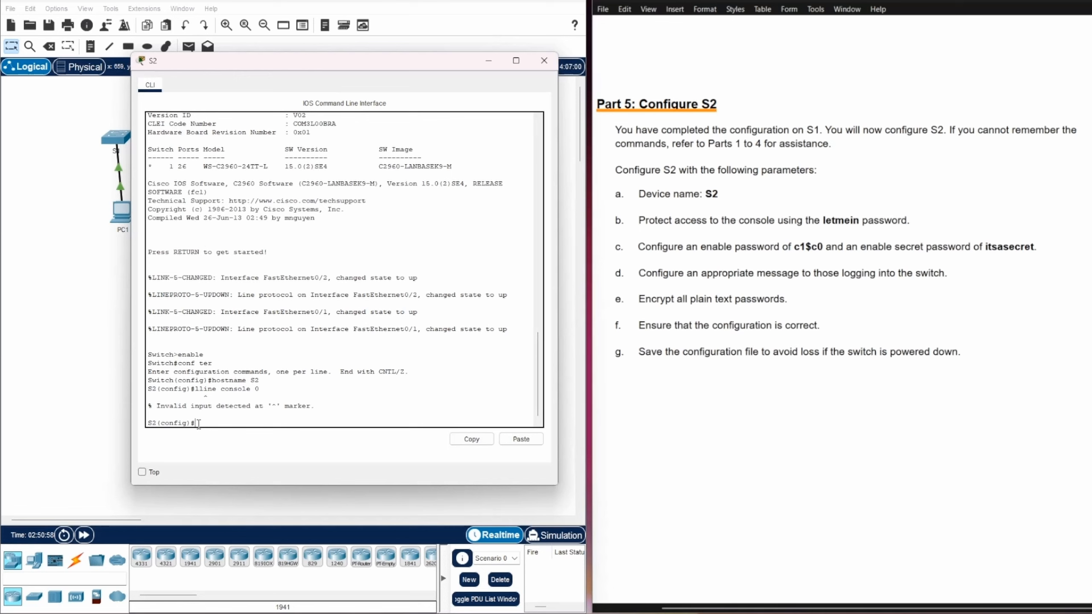
pyautogui.press('Up')
pyautogui.press('BackSpace')
pyautogui.press('Return')
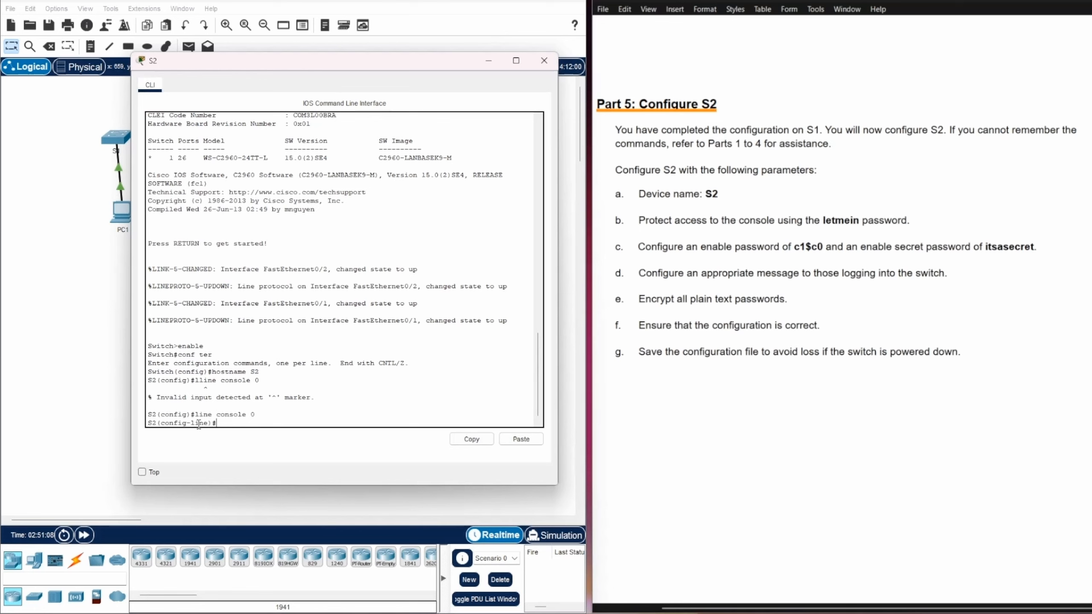
# Set the console line password, require login, and exit line configuration
pyautogui.write('pa')
pyautogui.write('ssword letmein')
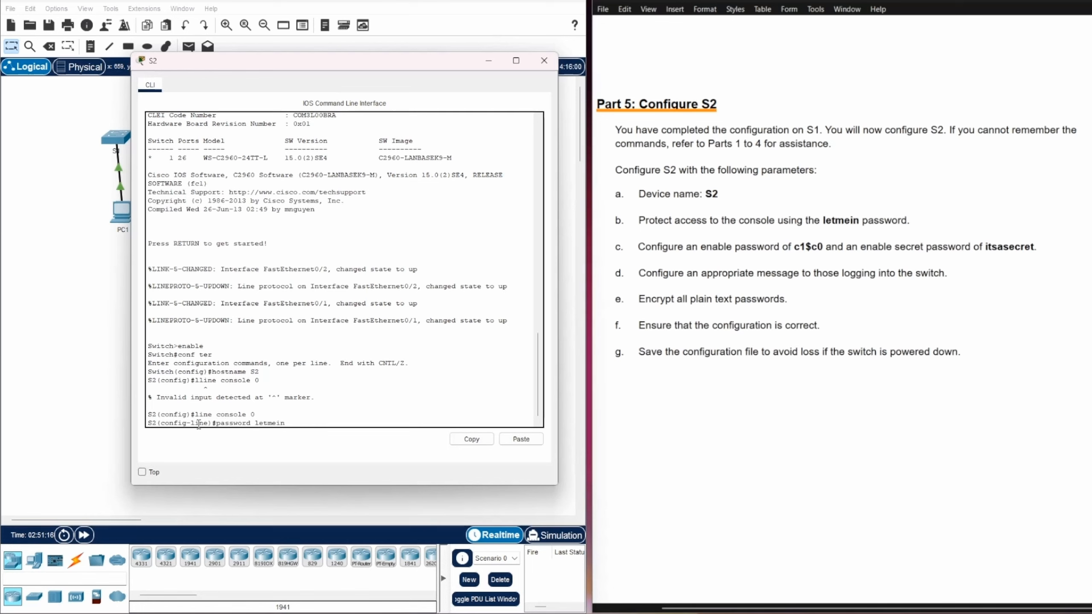
pyautogui.press('Return')
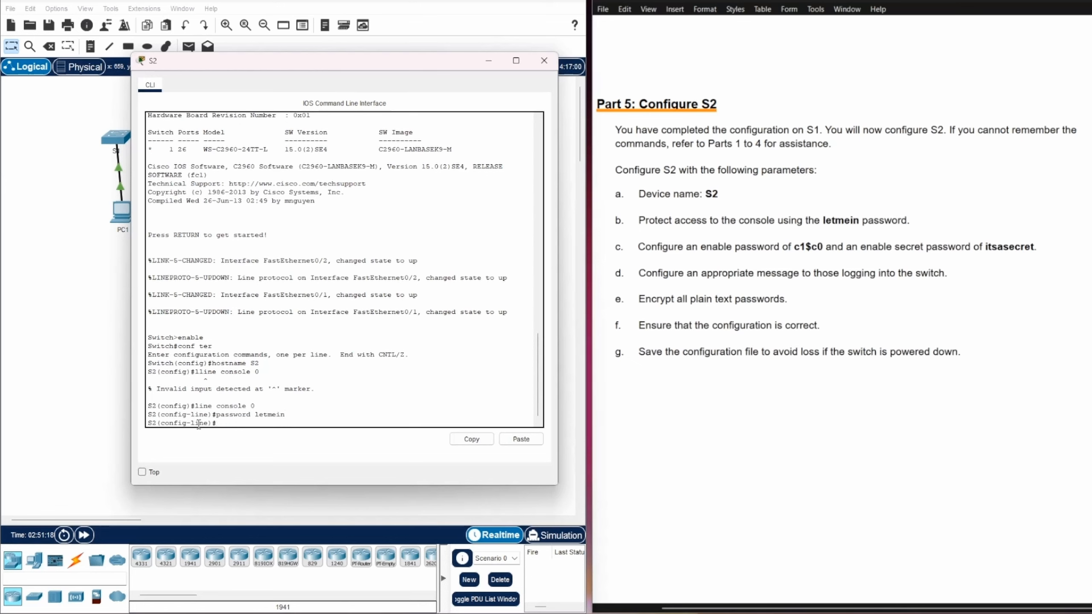
pyautogui.write('login')
pyautogui.press('Return')
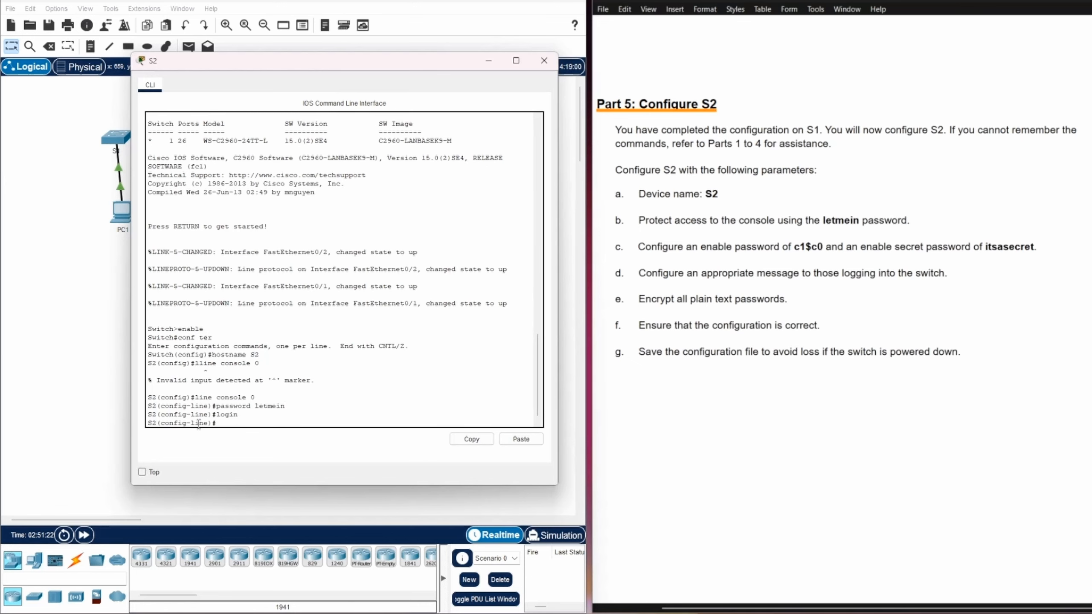
pyautogui.write('exit')
pyautogui.press('Return')
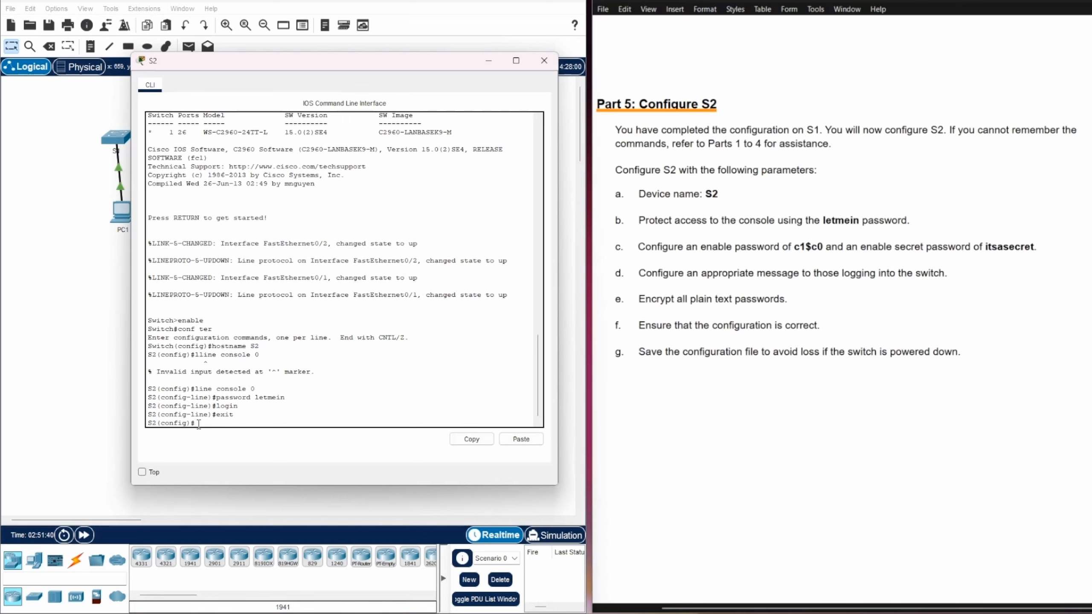
# Set S2's enable password to the lab's value and return to the S2# prompt
pyautogui.write('enable password')
pyautogui.rightClick(263, 423)
pyautogui.press('Return')
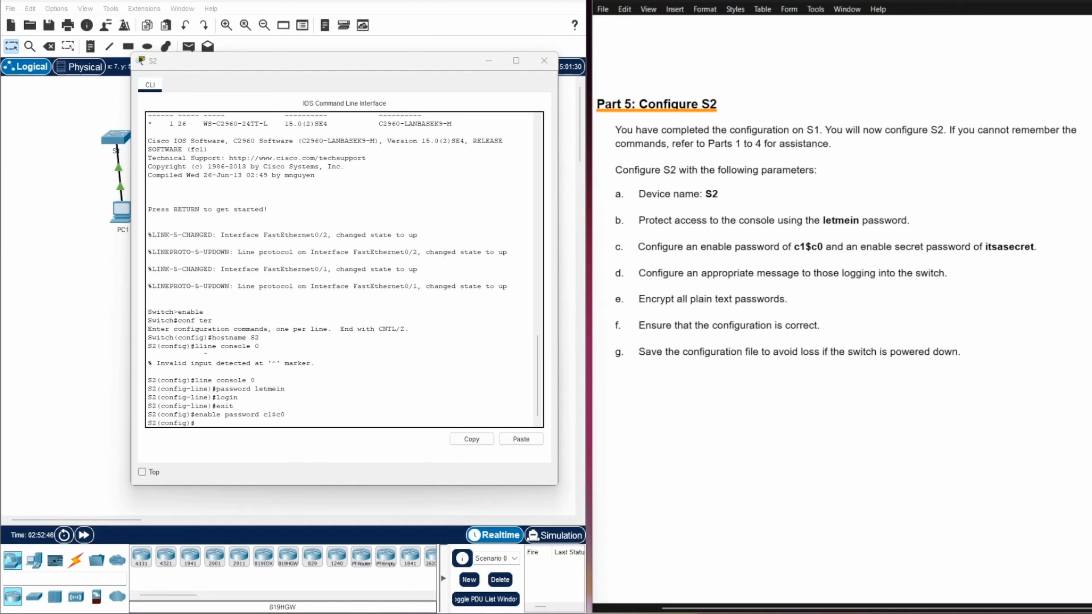
pyautogui.click(206, 423)
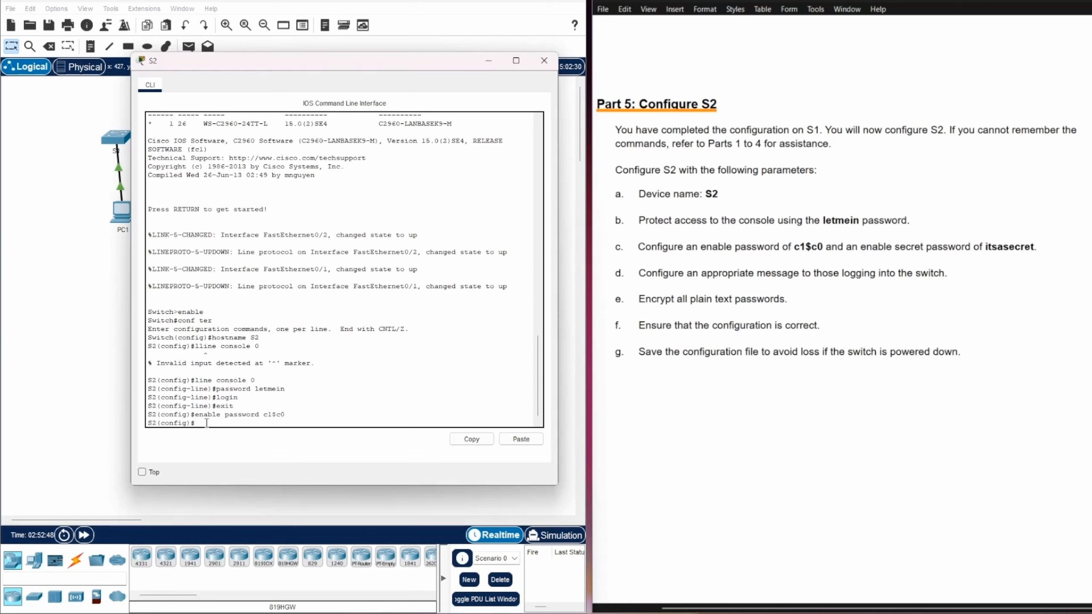
pyautogui.write('exit')
pyautogui.press('Return')
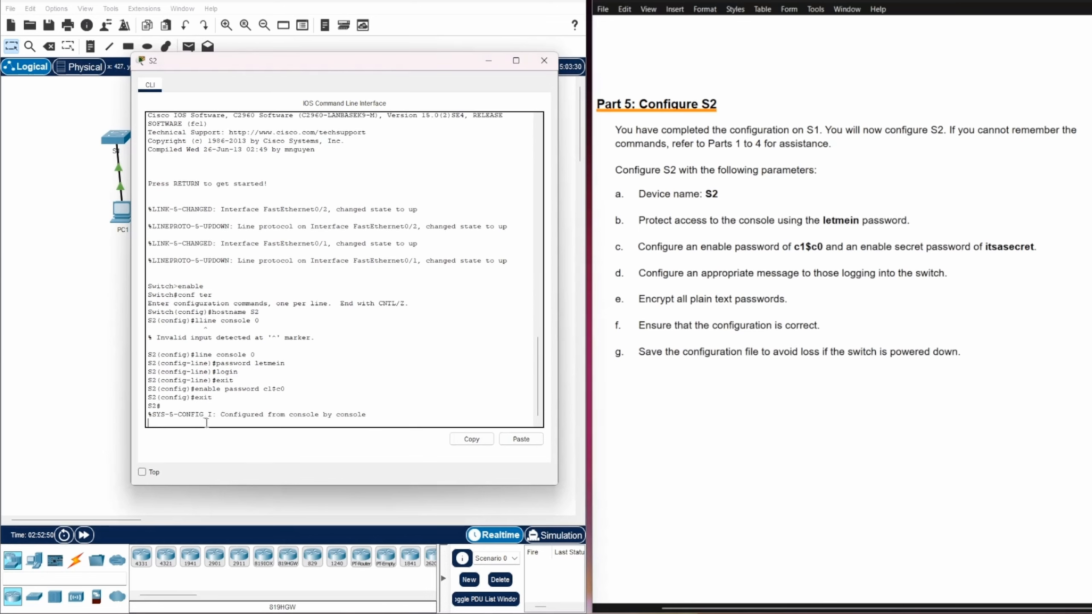
pyautogui.press('Return')
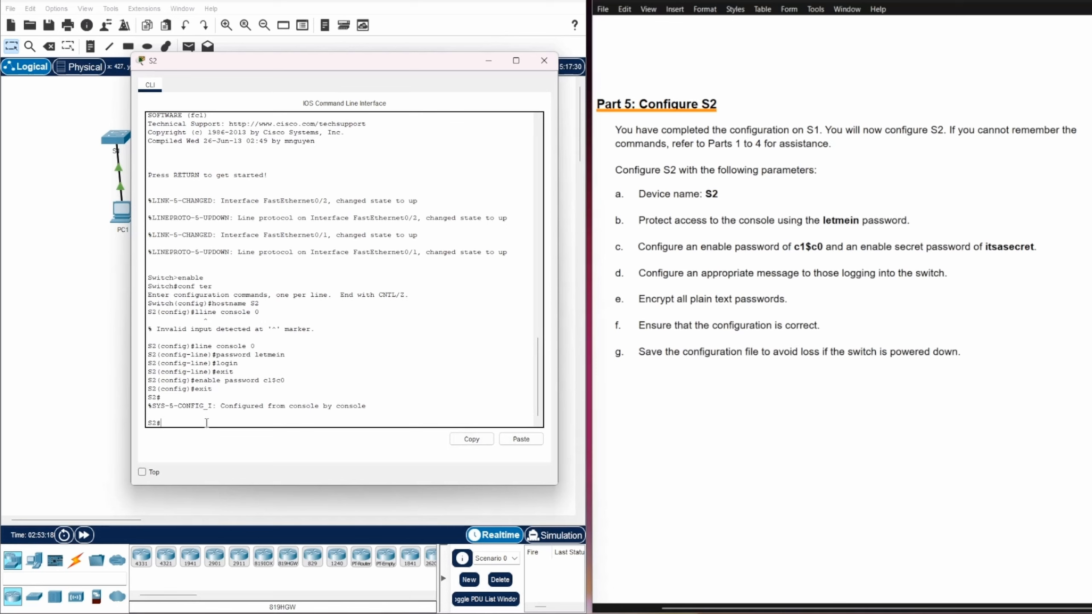
# From global configuration mode, set the enable secret to the lab's secret value
pyautogui.write('onf ter')
pyautogui.press('Return')
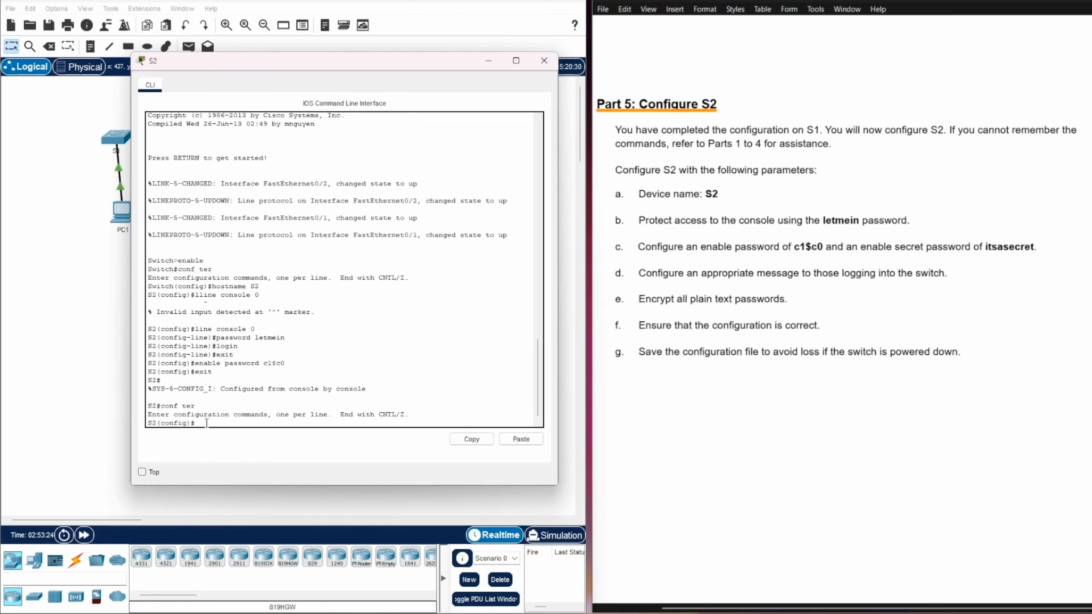
pyautogui.write('enable secret itsasecret')
pyautogui.press('Return')
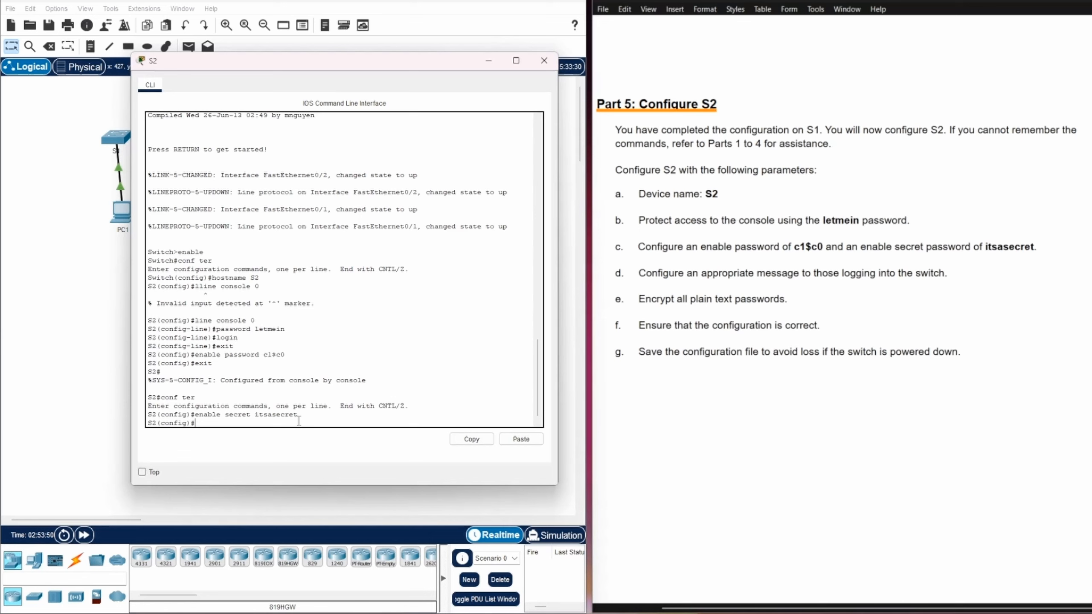
pyautogui.write('exit')
pyautogui.press('Return')
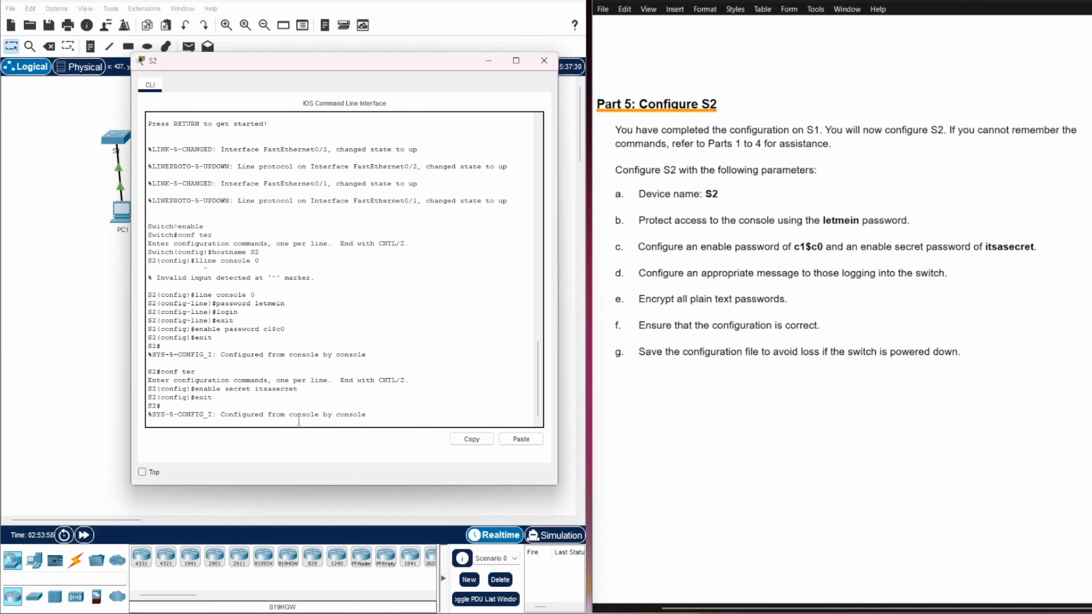
pyautogui.press('Return')
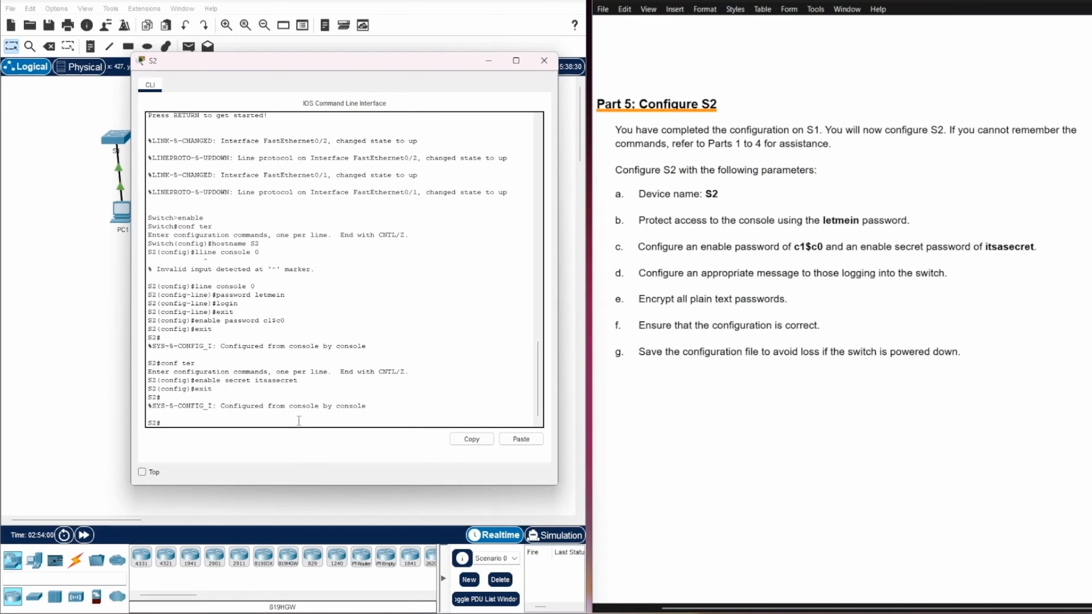
pyautogui.write('conf ter')
# Set the MOTD banner to 'This is a secure system. Authorized Access Only!' using $ delimiters
pyautogui.press('Return')
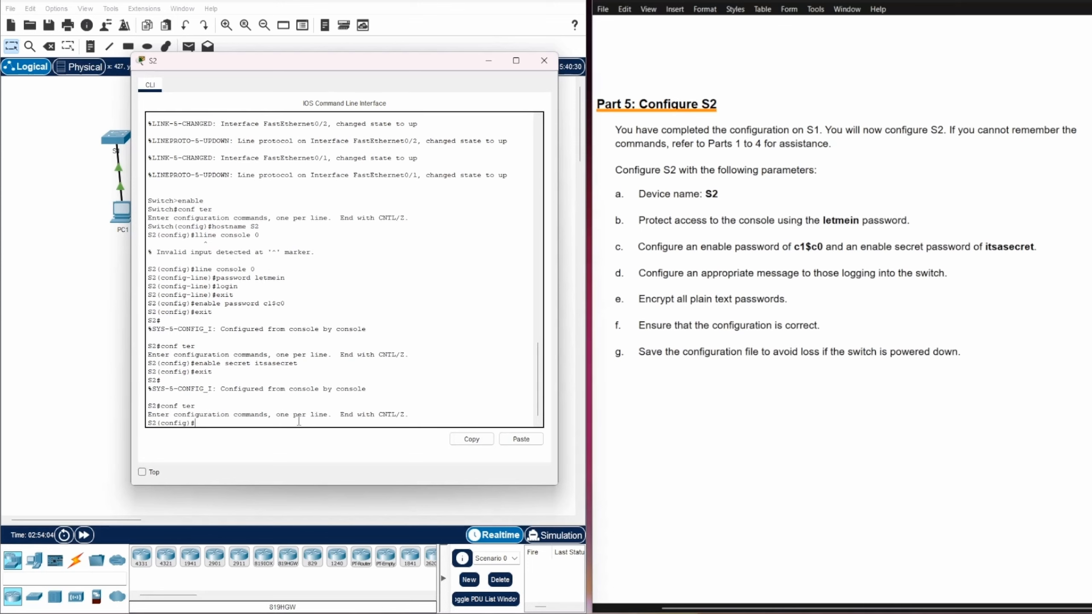
pyautogui.write('banner motd')
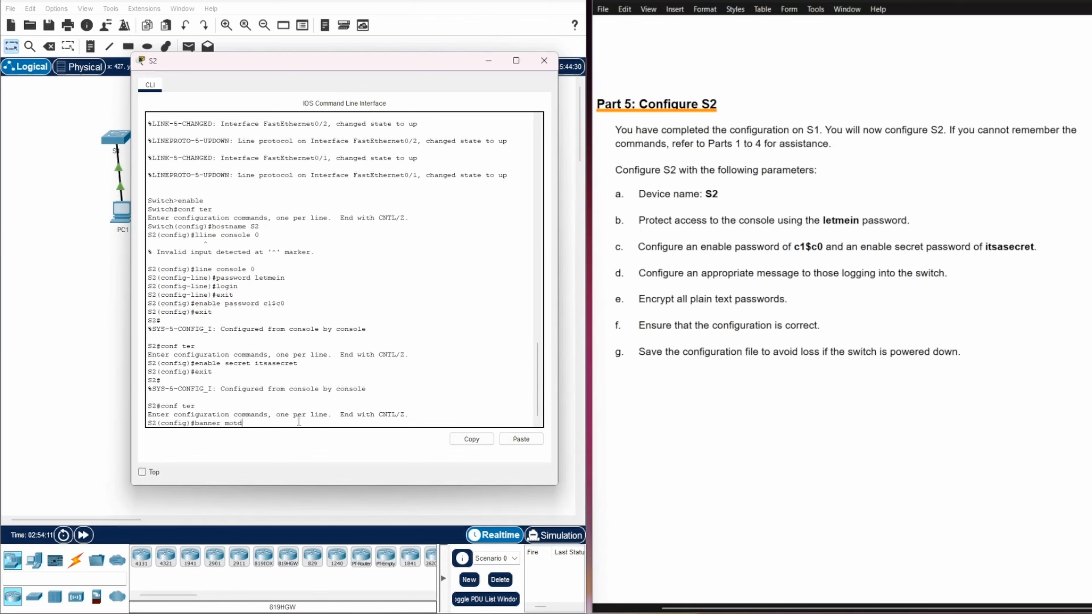
pyautogui.write(' $')
pyautogui.rightClick(256, 430)
pyautogui.click(266, 448)
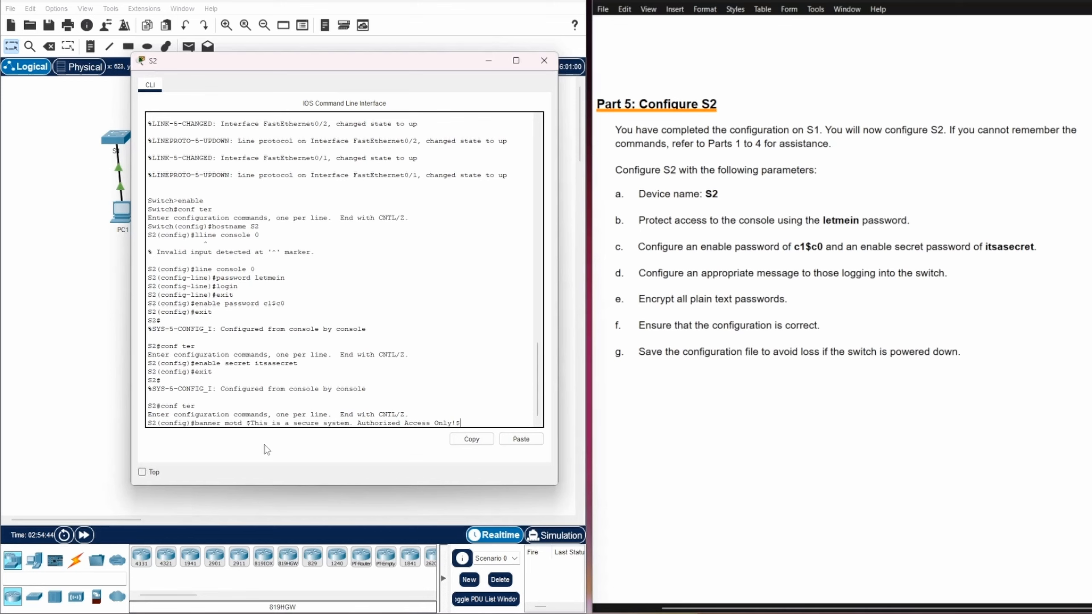
pyautogui.press('Return')
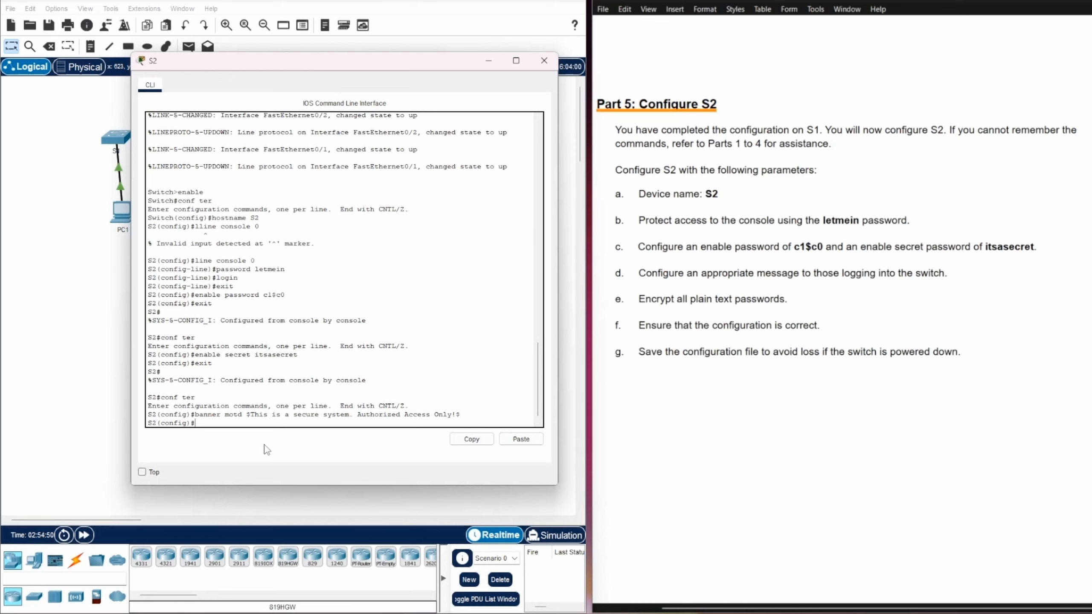
pyautogui.write('exit')
pyautogui.press('Return')
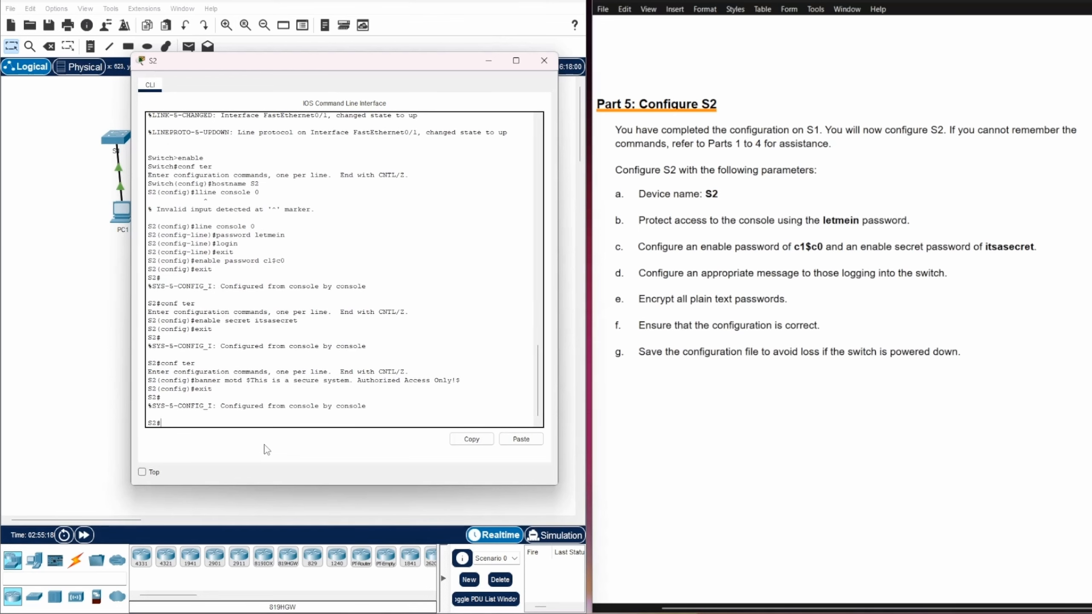
pyautogui.write('conf ter')
pyautogui.press('Return')
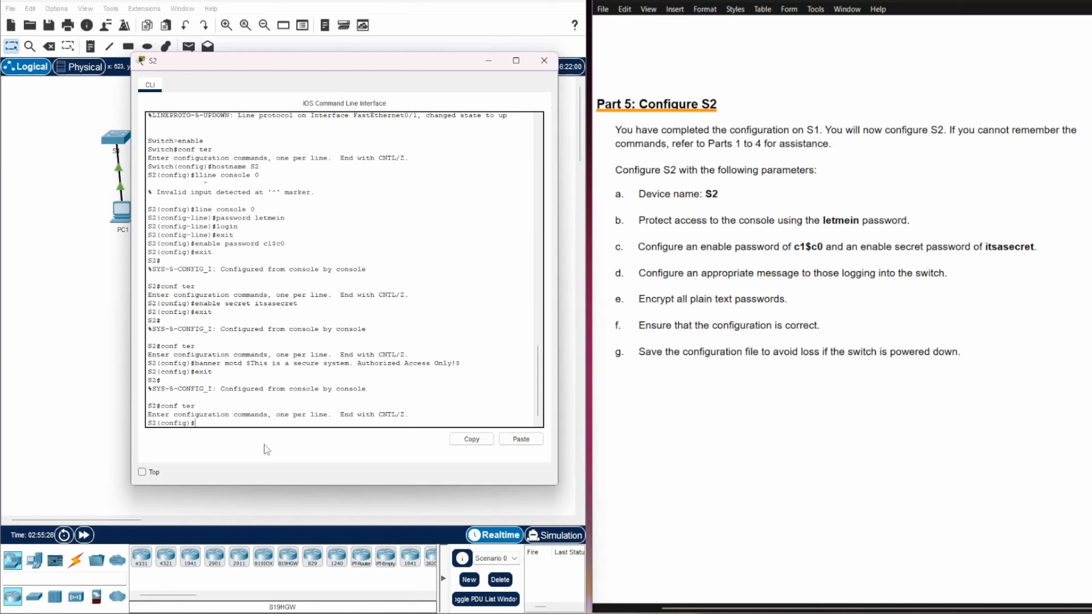
# Enable service password-encryption on S2 and return to the S2# prompt
pyautogui.write('service pa')
pyautogui.press('Tab')
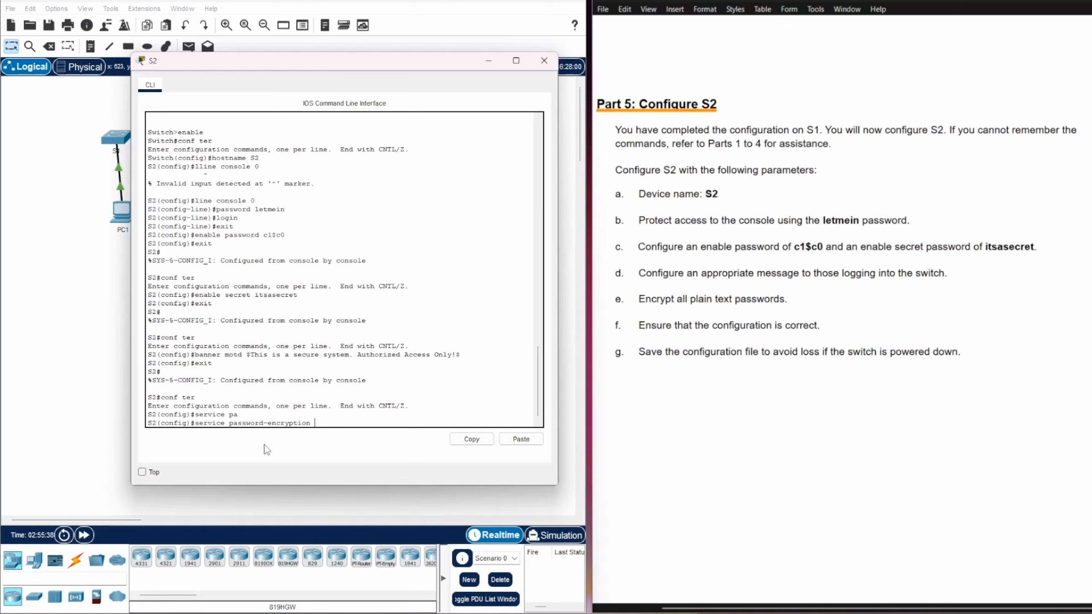
pyautogui.press('Return')
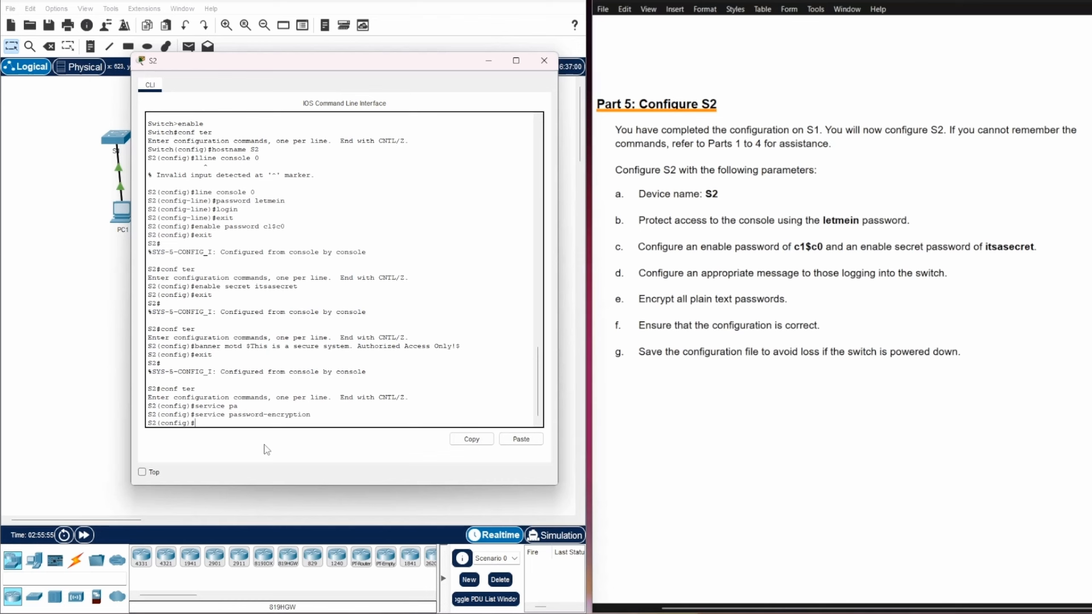
pyautogui.write('exit')
pyautogui.press('Return')
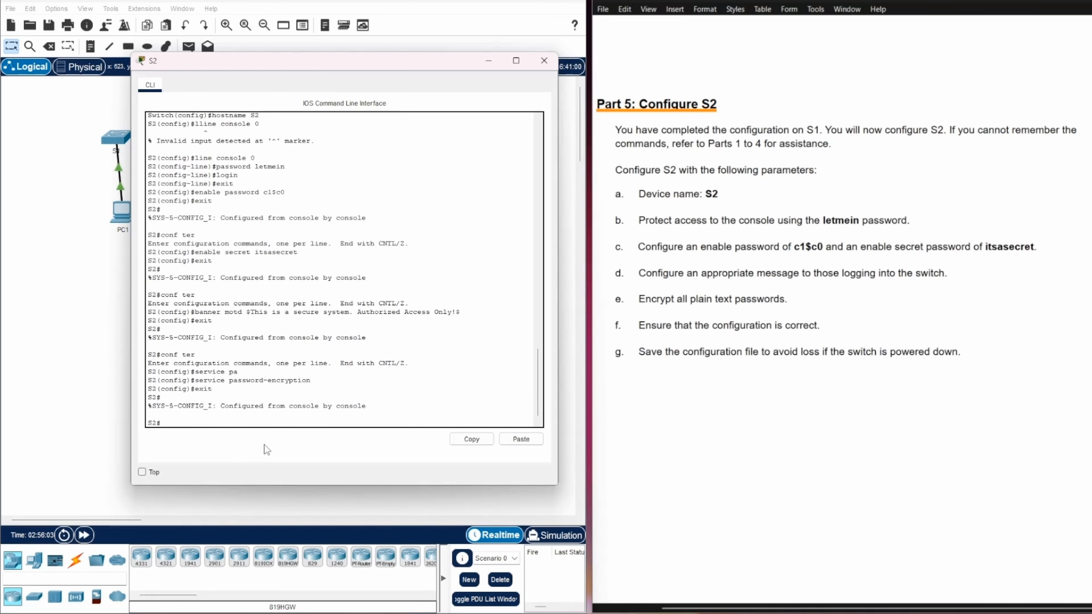
# Copy running-config to startup-config with the default filename, then log out of the console
pyautogui.write('copy')
pyautogui.write('r st')
pyautogui.press('Tab')
pyautogui.press('Return')
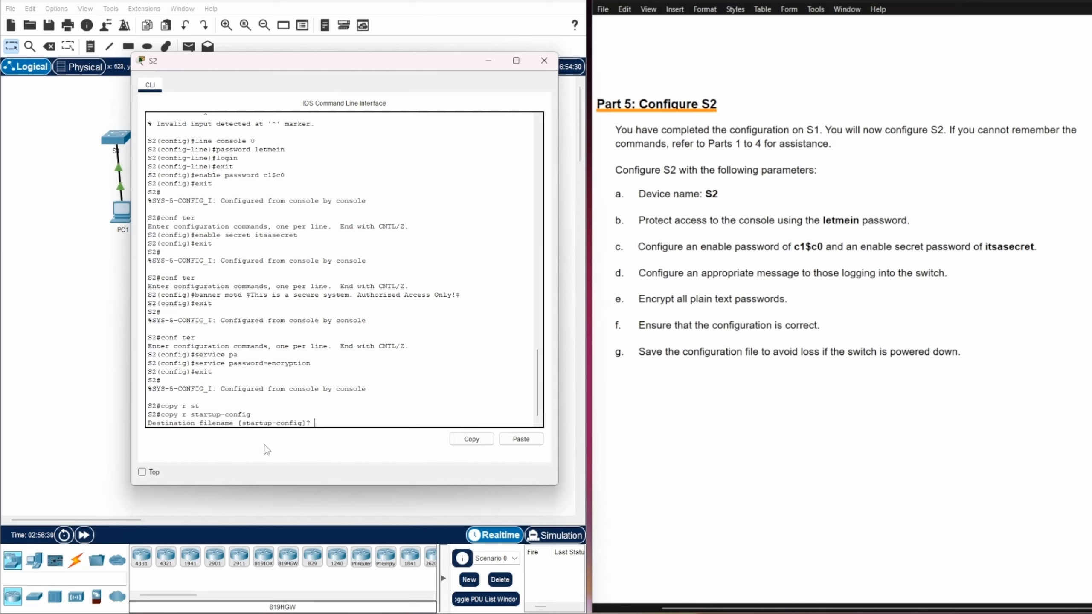
pyautogui.press('Return')
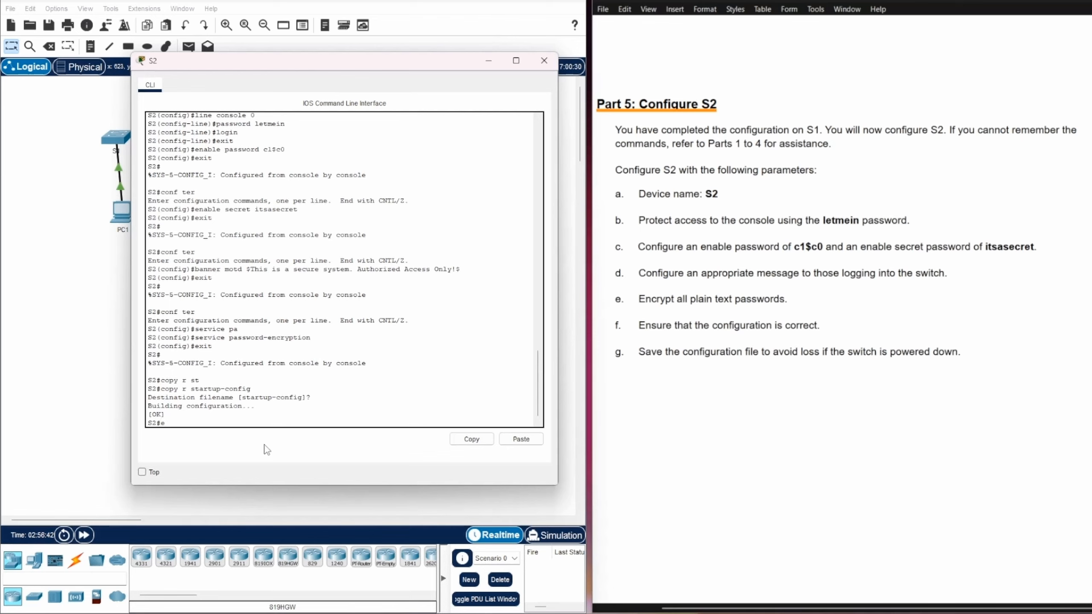
pyautogui.write('xit')
pyautogui.press('Return')
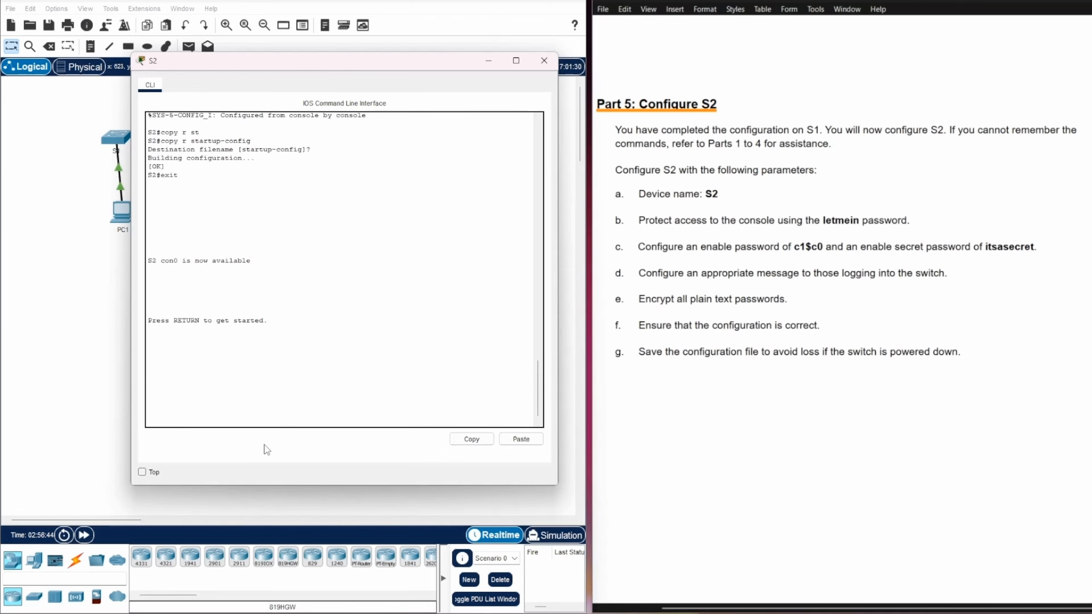
# Start a new console session, confirm the login banner, and strike through checklist item d
pyautogui.press('Return')
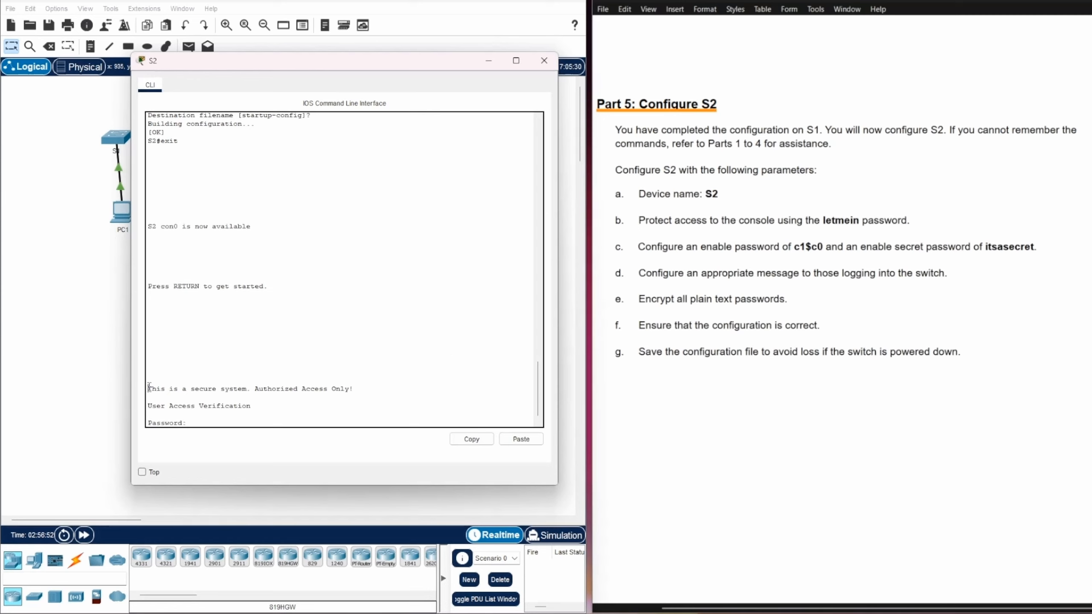
pyautogui.moveTo(149, 388); pyautogui.dragTo(360, 389)
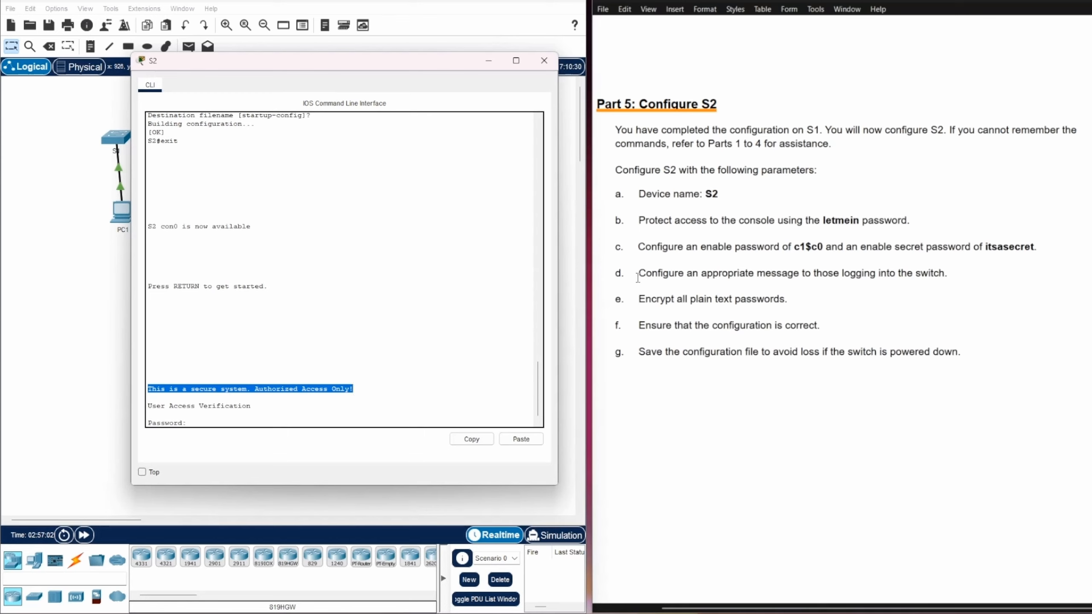
pyautogui.moveTo(638, 273); pyautogui.dragTo(948, 273)
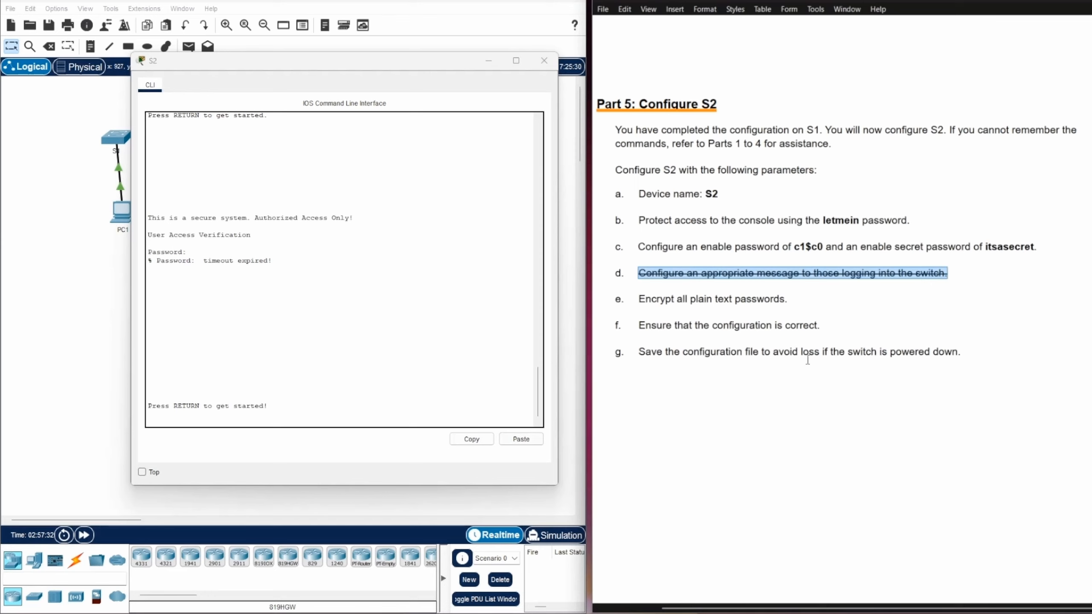
pyautogui.click(783, 394)
pyautogui.click(307, 407)
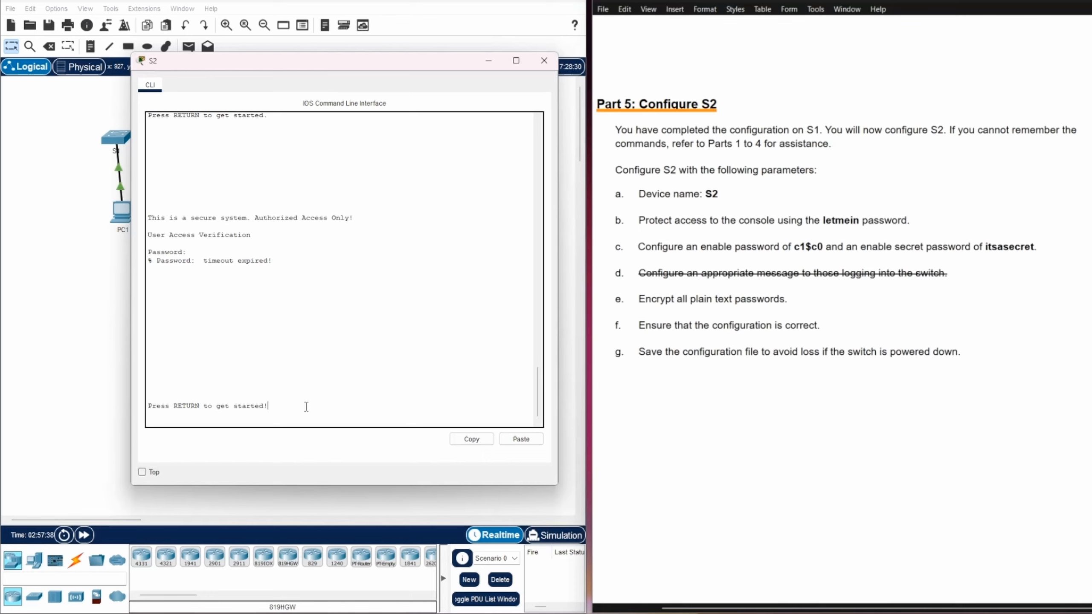
# Log in with the console password, select checklist item b, and request privileged mode with enable
pyautogui.press('Return')
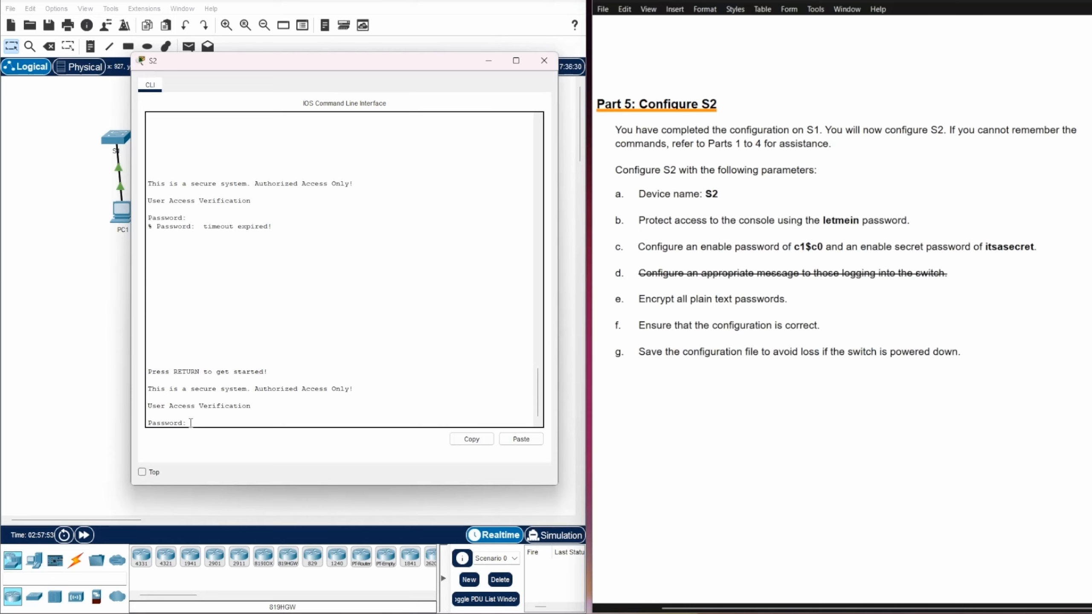
pyautogui.press('Return')
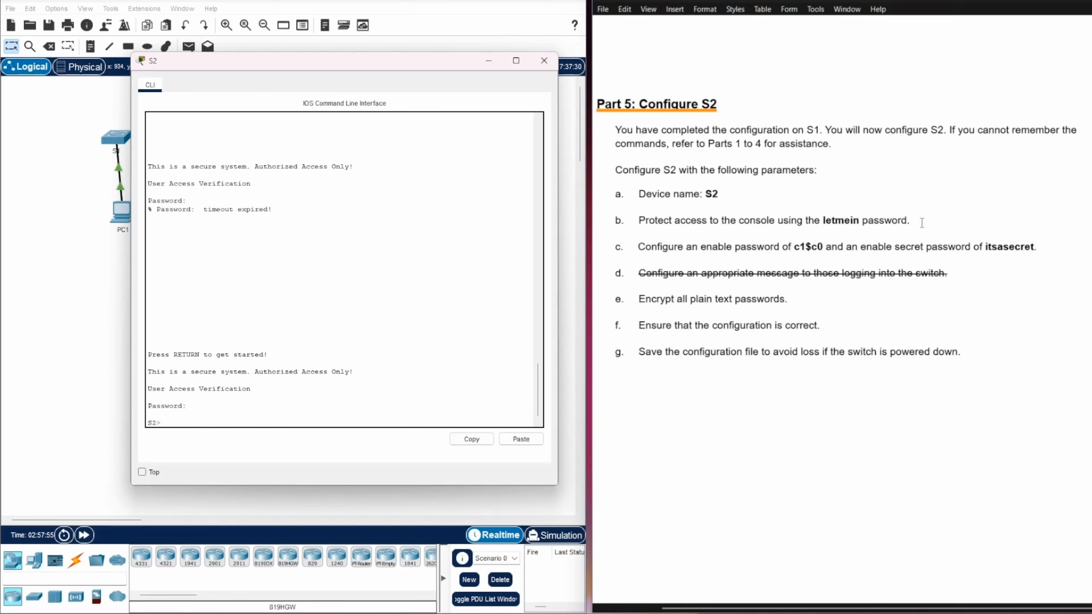
pyautogui.moveTo(640, 220); pyautogui.dragTo(912, 218)
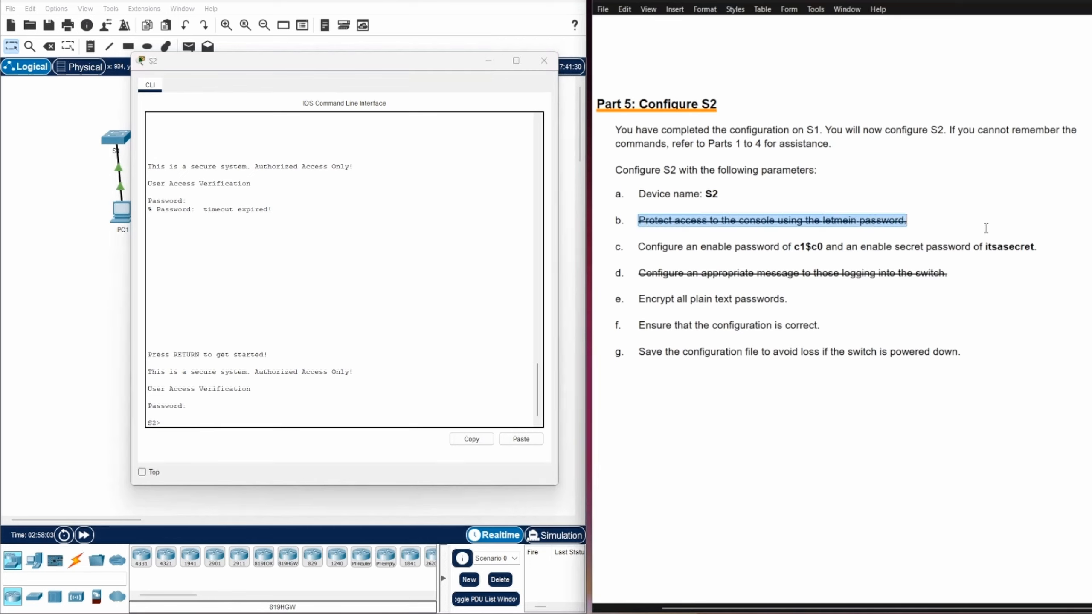
pyautogui.click(176, 424)
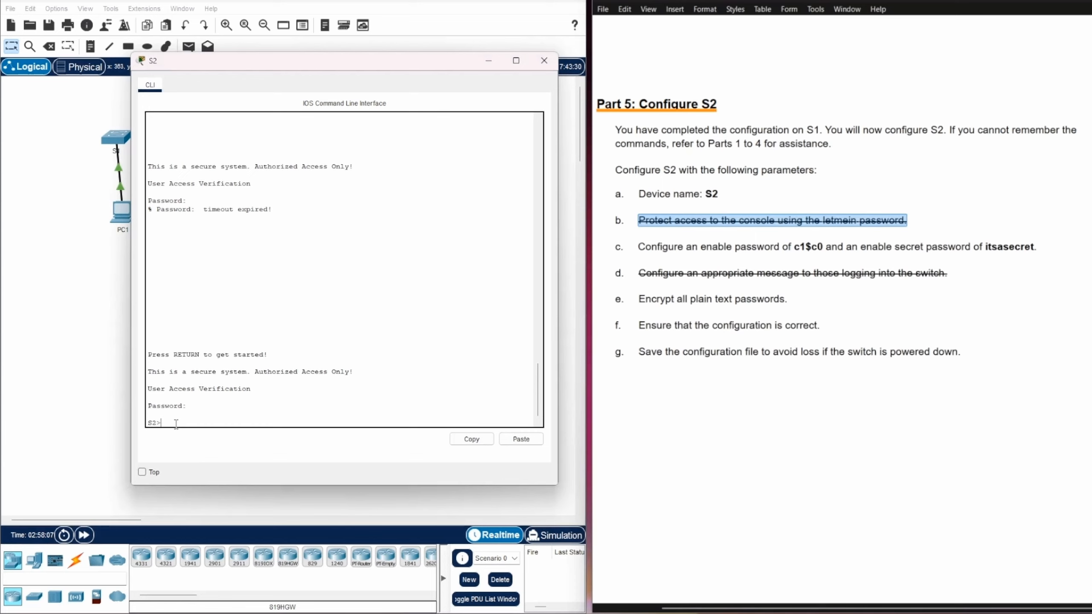
pyautogui.write('enable')
pyautogui.press('Return')
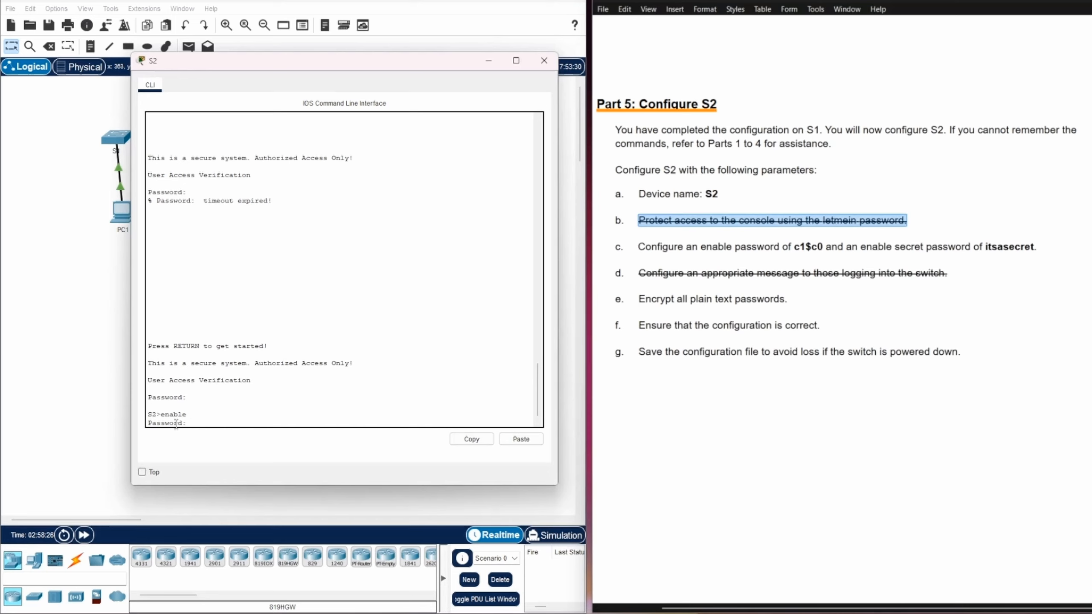
# Enter the enable password to reach S2#, then strike through checklist item a, Device name: S2
pyautogui.press('Return')
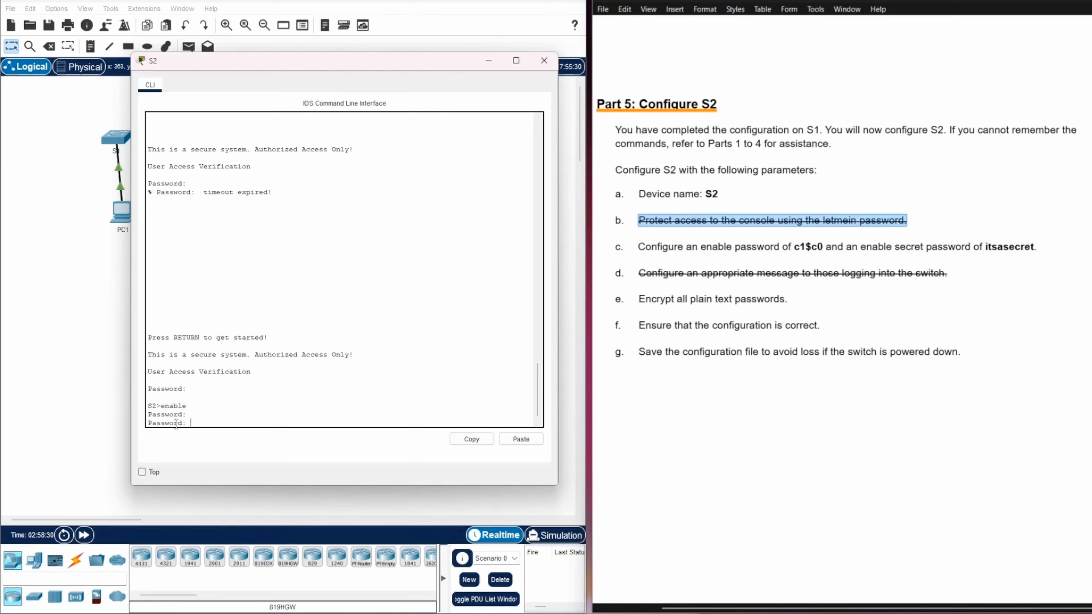
pyautogui.press('Return')
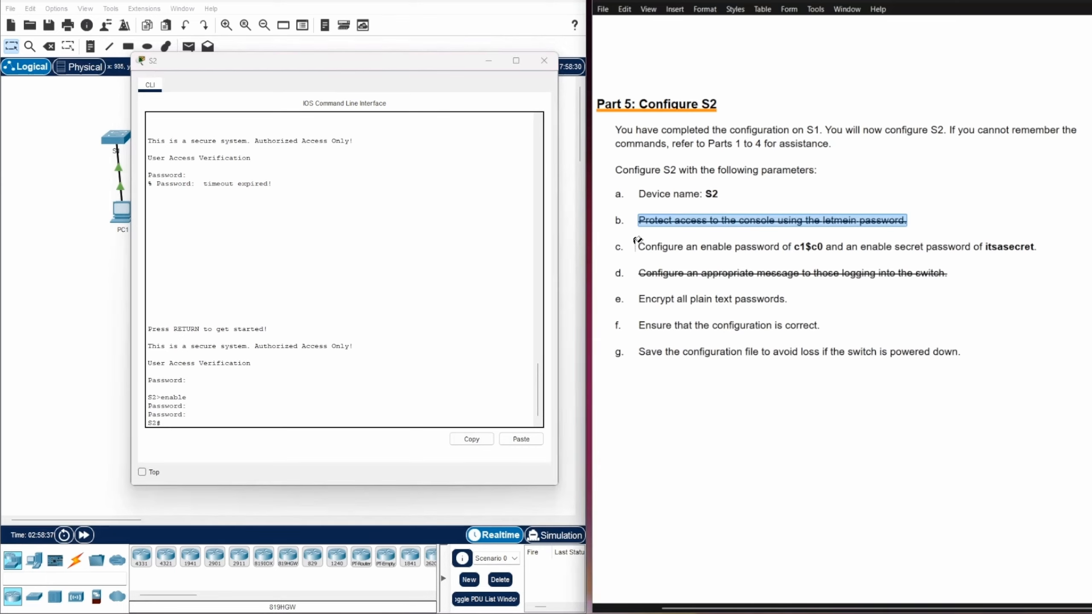
pyautogui.moveTo(637, 245); pyautogui.dragTo(1044, 240)
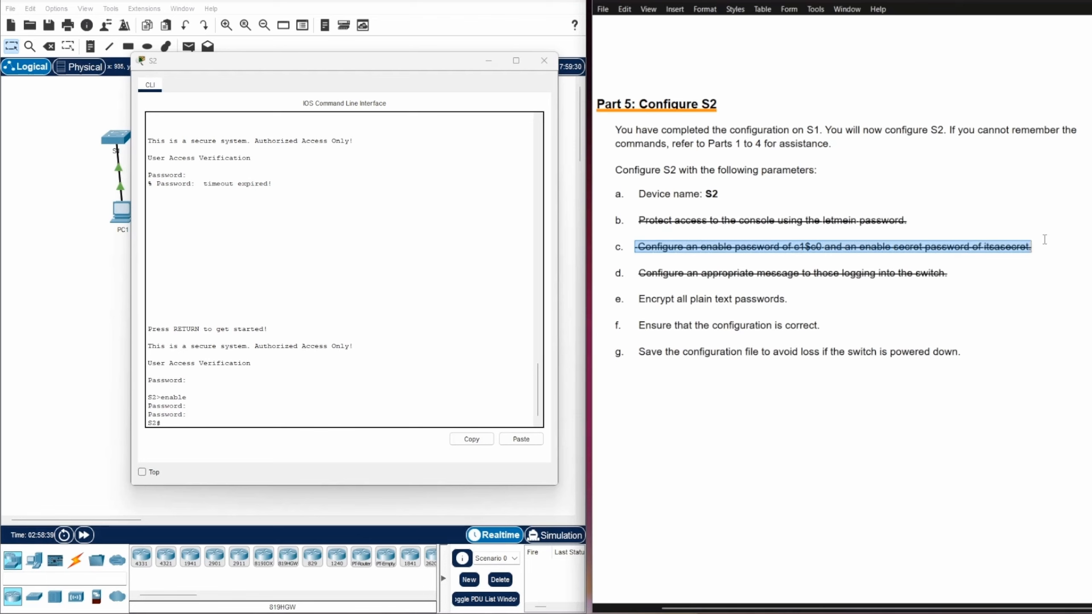
pyautogui.click(171, 421)
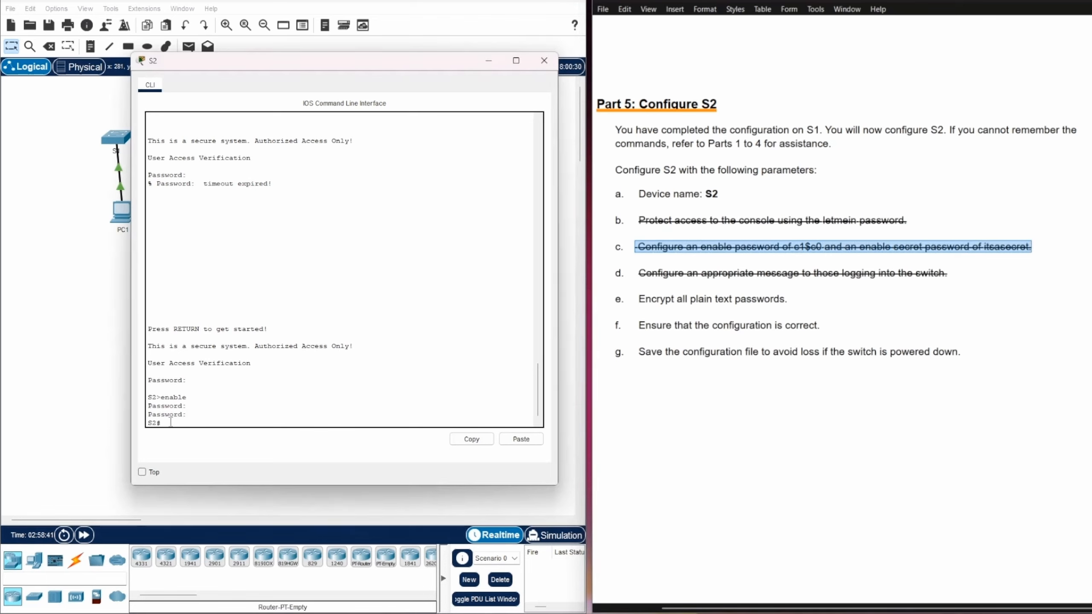
pyautogui.click(912, 302)
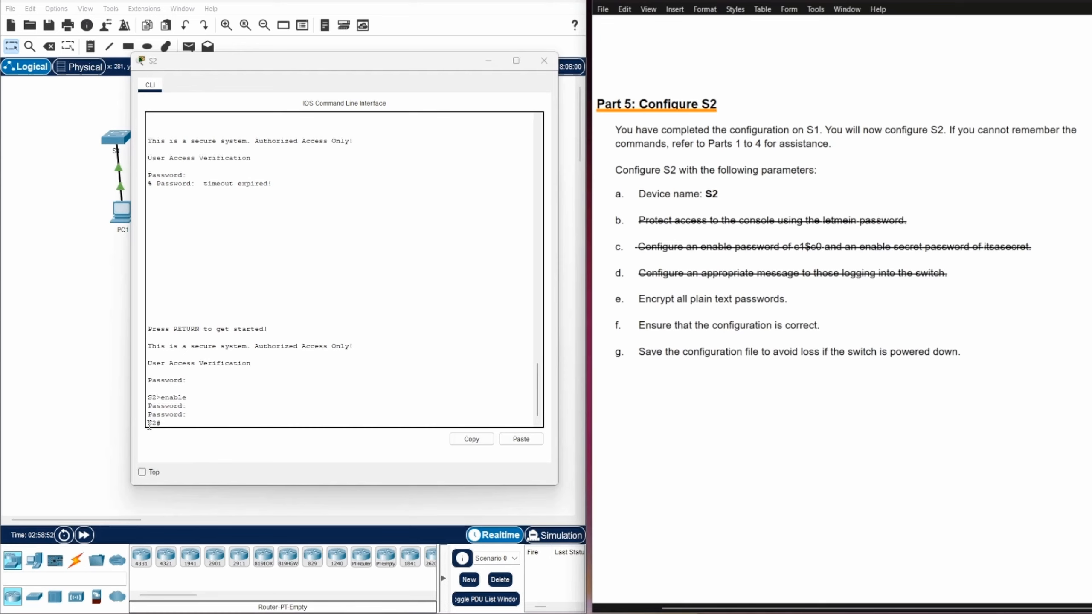
pyautogui.moveTo(148, 424); pyautogui.dragTo(156, 424)
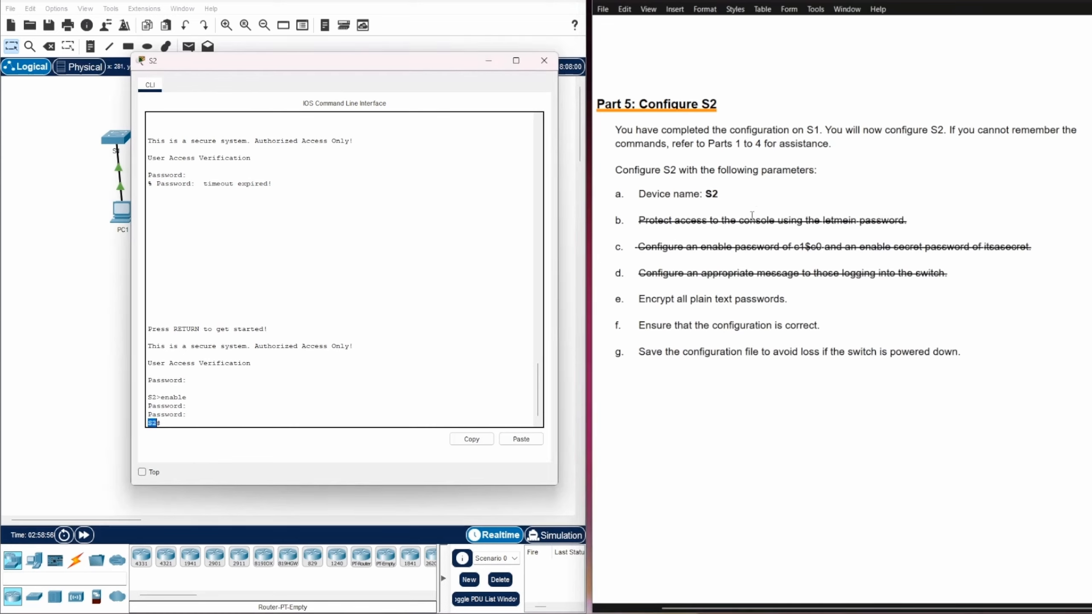
pyautogui.moveTo(639, 194); pyautogui.dragTo(729, 188)
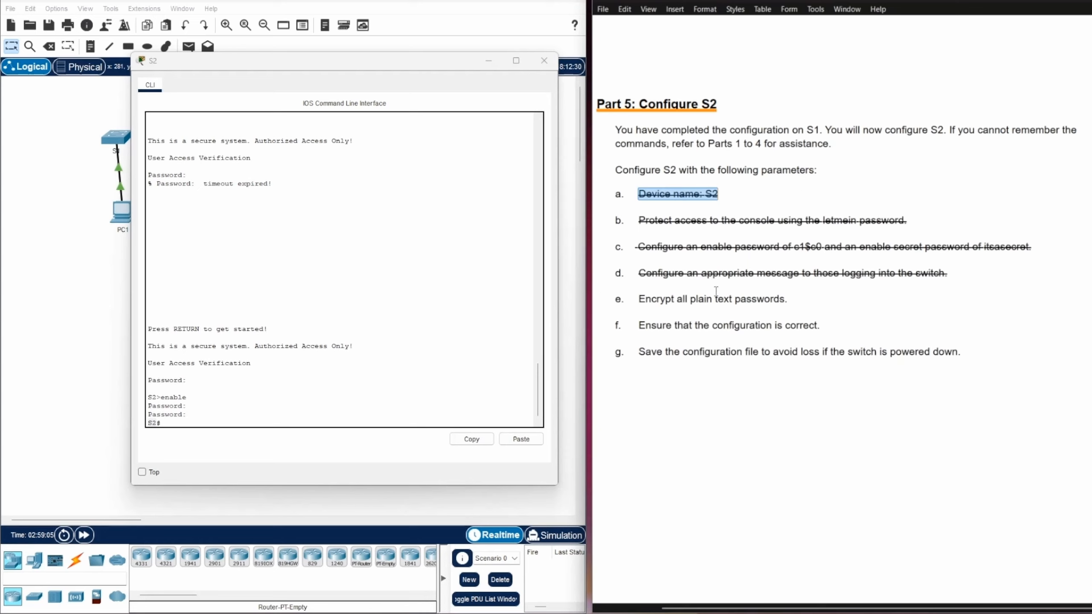
pyautogui.click(177, 424)
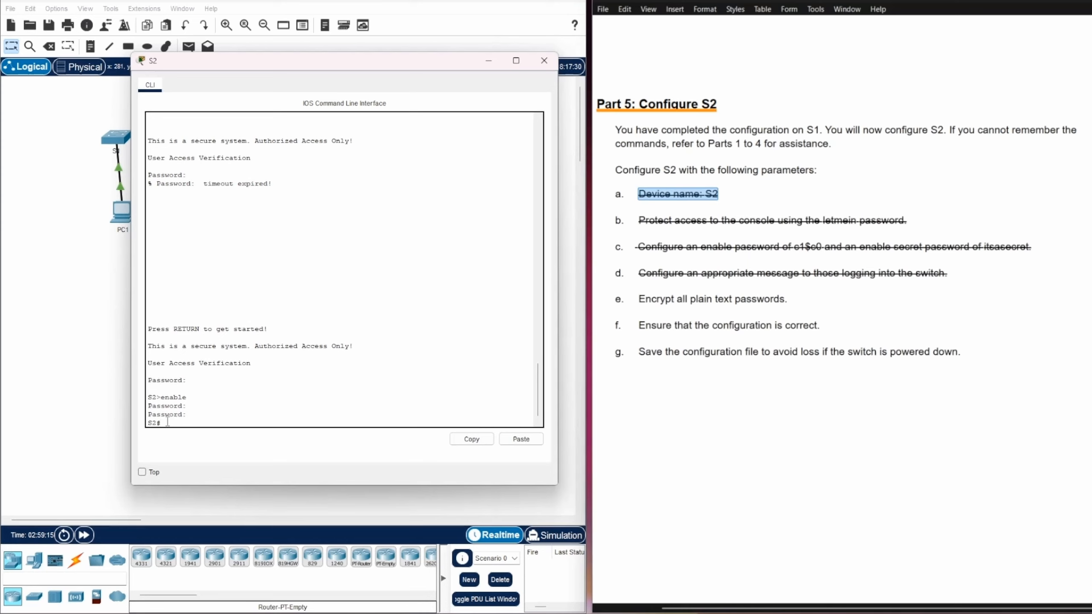
# Run show running-config and check the enable secret hash and encrypted enable password
pyautogui.write('show runing')
pyautogui.press('Tab')
pyautogui.press('BackSpace')
pyautogui.press('BackSpace')
pyautogui.press('BackSpace')
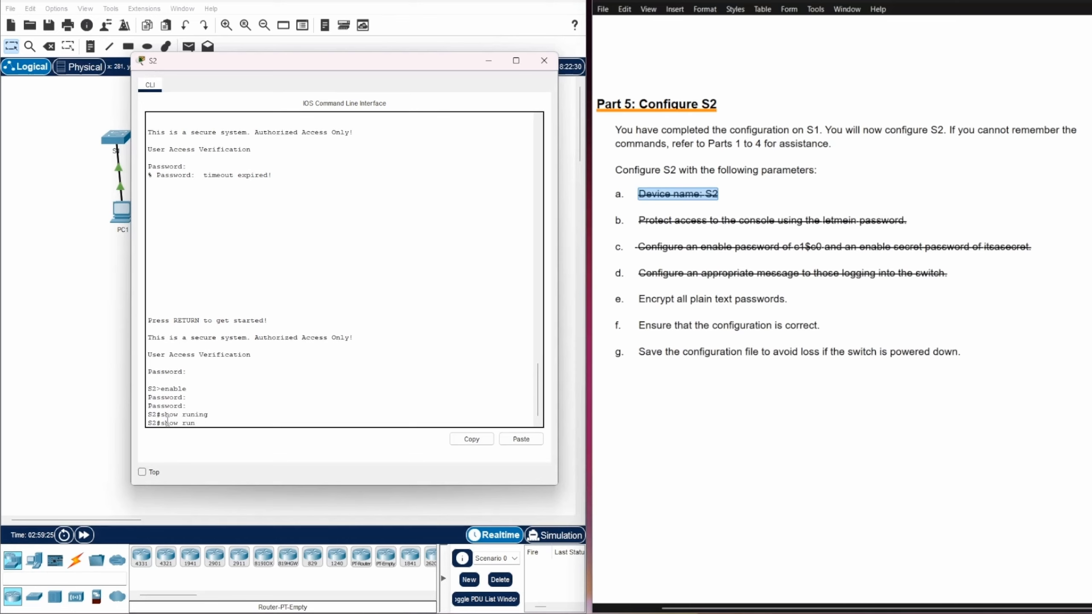
pyautogui.write('ning-con')
pyautogui.press('Tab')
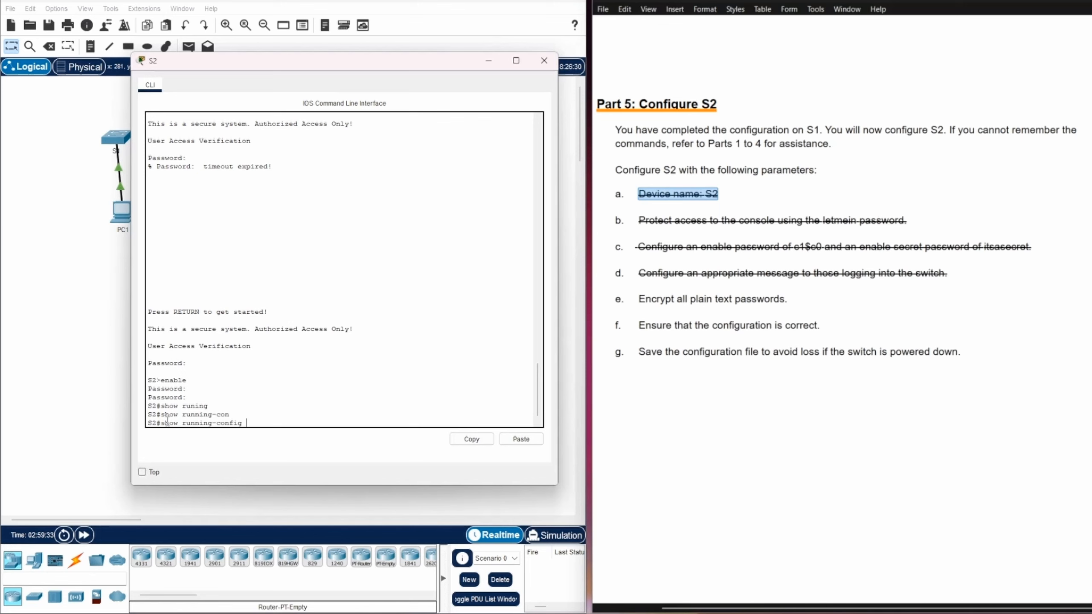
pyautogui.press('Return')
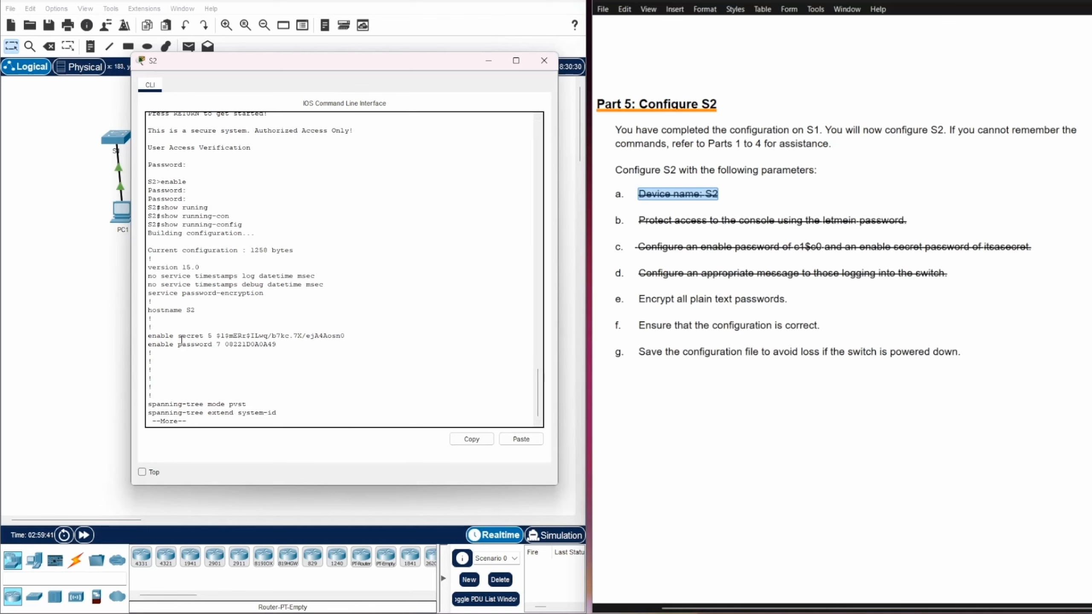
pyautogui.moveTo(215, 335); pyautogui.dragTo(360, 335)
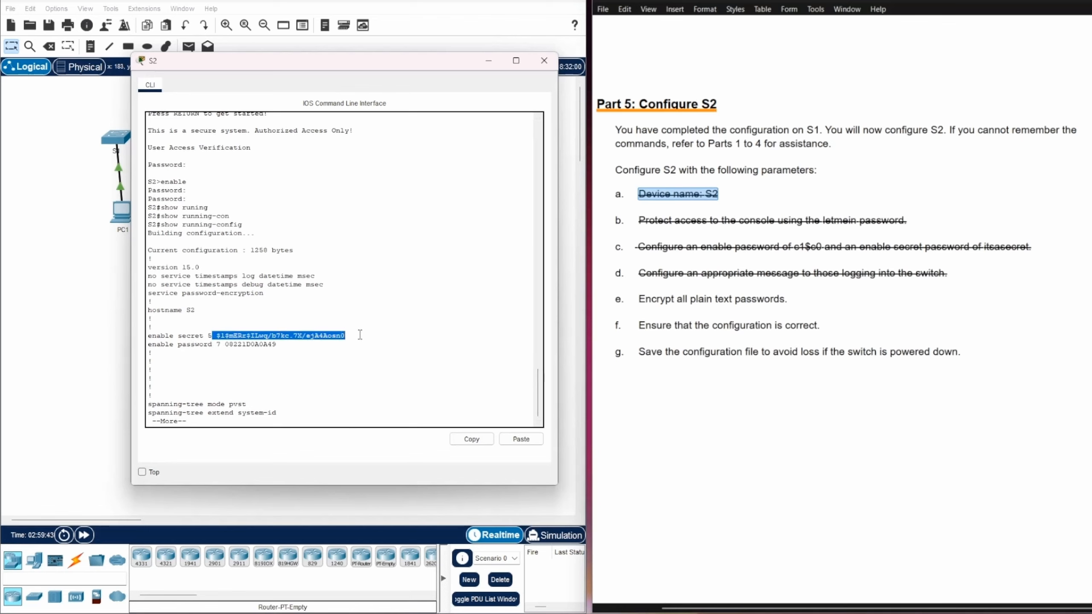
pyautogui.doubleClick(227, 344)
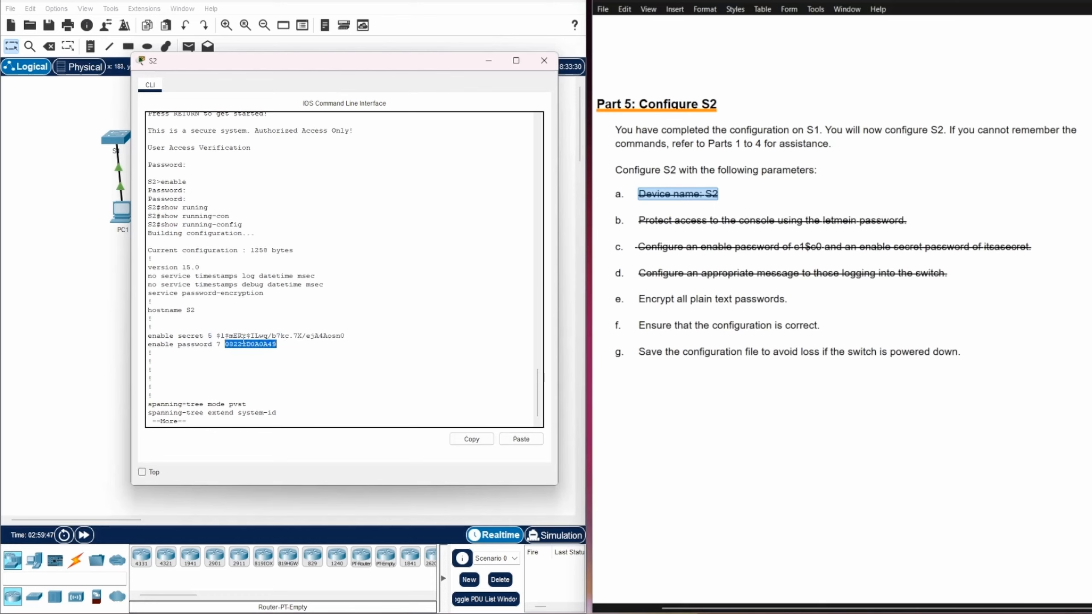
pyautogui.moveTo(215, 336); pyautogui.dragTo(362, 335)
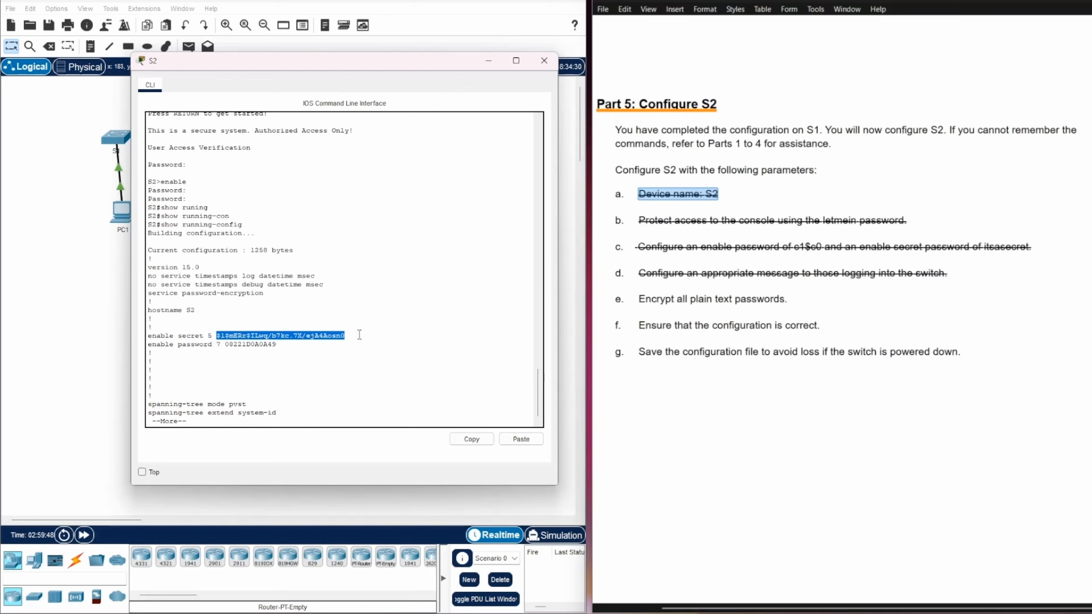
pyautogui.click(269, 344)
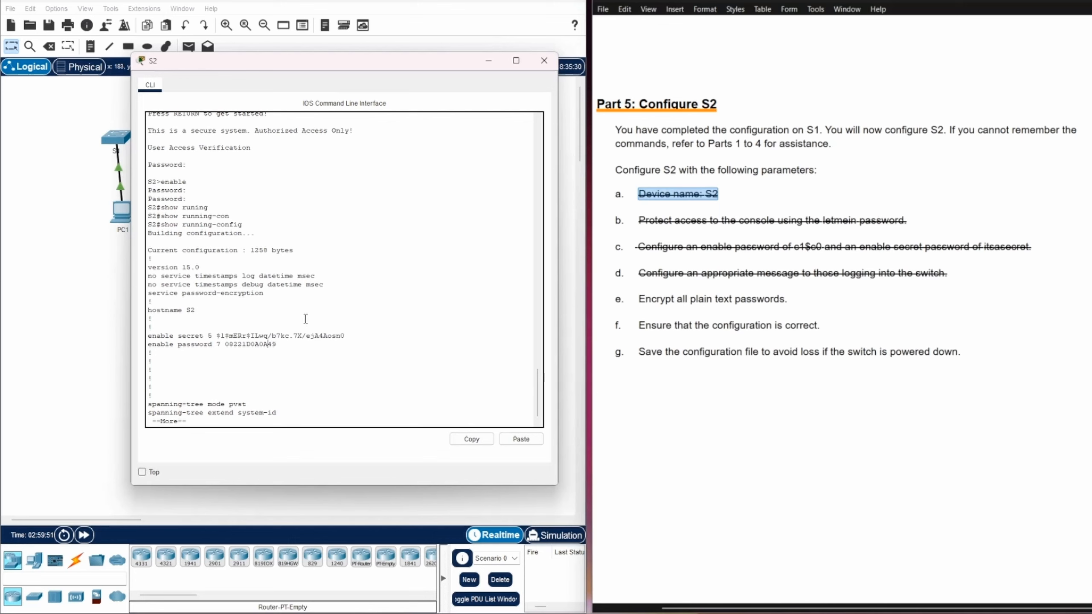
pyautogui.scroll(2, 306, 318)
pyautogui.scroll(4, 305, 318)
pyautogui.scroll(-6, 305, 318)
# Page through the output to verify the banner and the encrypted console password
pyautogui.press('Return')
pyautogui.press('Return')
pyautogui.press('Return')
pyautogui.press('Return')
pyautogui.press('Return')
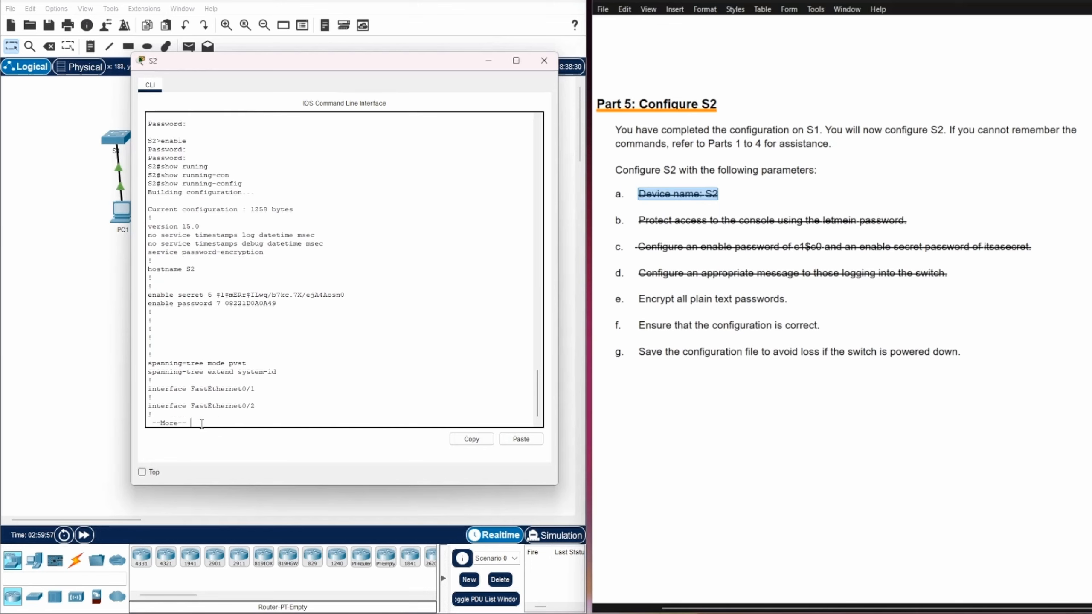
pyautogui.press('Return')
pyautogui.press('Return')
pyautogui.press('Return')
pyautogui.press('Return')
pyautogui.press('Return')
pyautogui.press('Return')
pyautogui.press('Return')
pyautogui.press('Return')
pyautogui.press('Return')
pyautogui.press('Return')
pyautogui.press('Return')
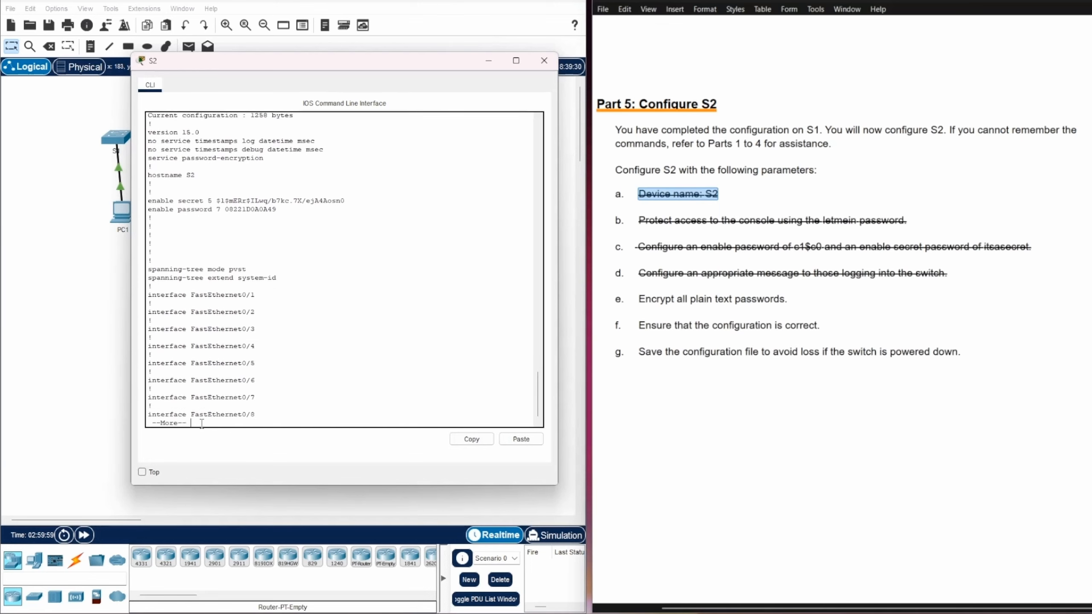
pyautogui.press('Return')
pyautogui.press('Return')
pyautogui.press('Return')
pyautogui.press('Return')
pyautogui.press('Return')
pyautogui.press('Return')
pyautogui.press('Return')
pyautogui.press('Return')
pyautogui.press('Return')
pyautogui.press('Return')
pyautogui.press('Return')
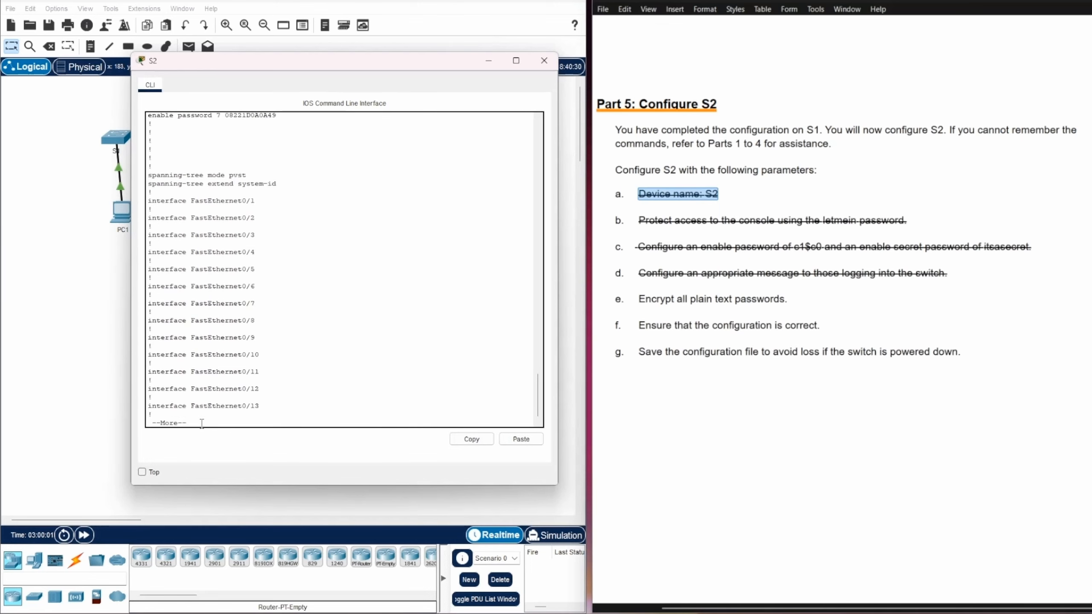
pyautogui.press('Return')
pyautogui.press('Return')
pyautogui.press('Return')
pyautogui.press('Return')
pyautogui.press('Return')
pyautogui.press('Return')
pyautogui.press('Return')
pyautogui.press('Return')
pyautogui.press('Return')
pyautogui.press('Return')
pyautogui.press('Return')
pyautogui.press('Return')
pyautogui.press('Return')
pyautogui.press('Return')
pyautogui.press('Return')
pyautogui.press('Return')
pyautogui.press('Return')
pyautogui.press('Return')
pyautogui.press('Return')
pyautogui.press('Return')
pyautogui.press('Return')
pyautogui.press('Return')
pyautogui.press('Return')
pyautogui.press('Return')
pyautogui.press('Return')
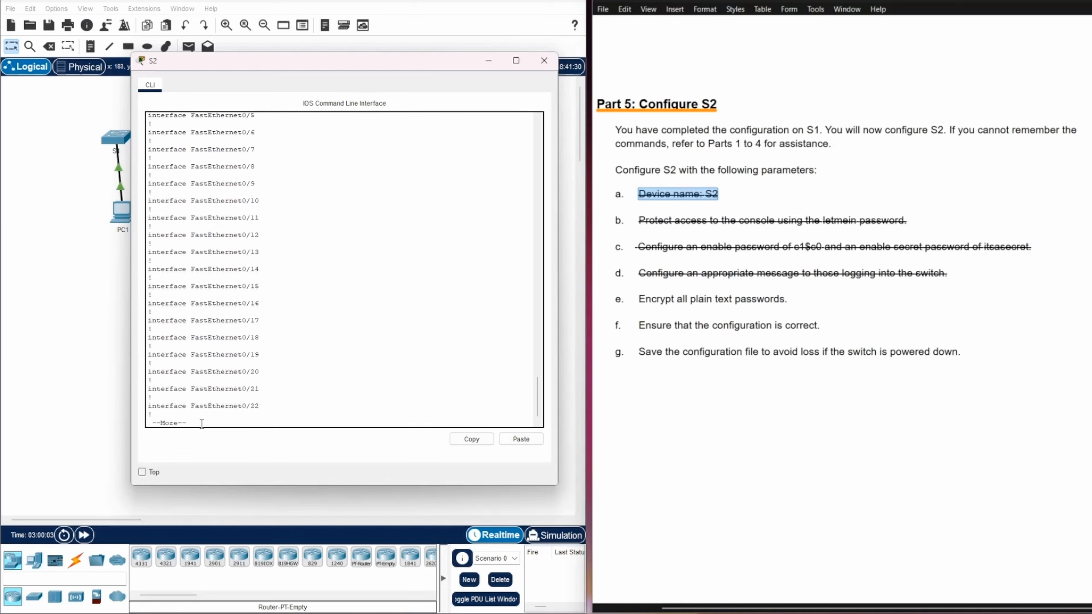
pyautogui.press('Return')
pyautogui.press('Return')
pyautogui.press('Return')
pyautogui.press('Return')
pyautogui.press('Return')
pyautogui.press('Return')
pyautogui.press('Return')
pyautogui.press('Return')
pyautogui.press('Return')
pyautogui.press('Return')
pyautogui.press('Return')
pyautogui.press('Return')
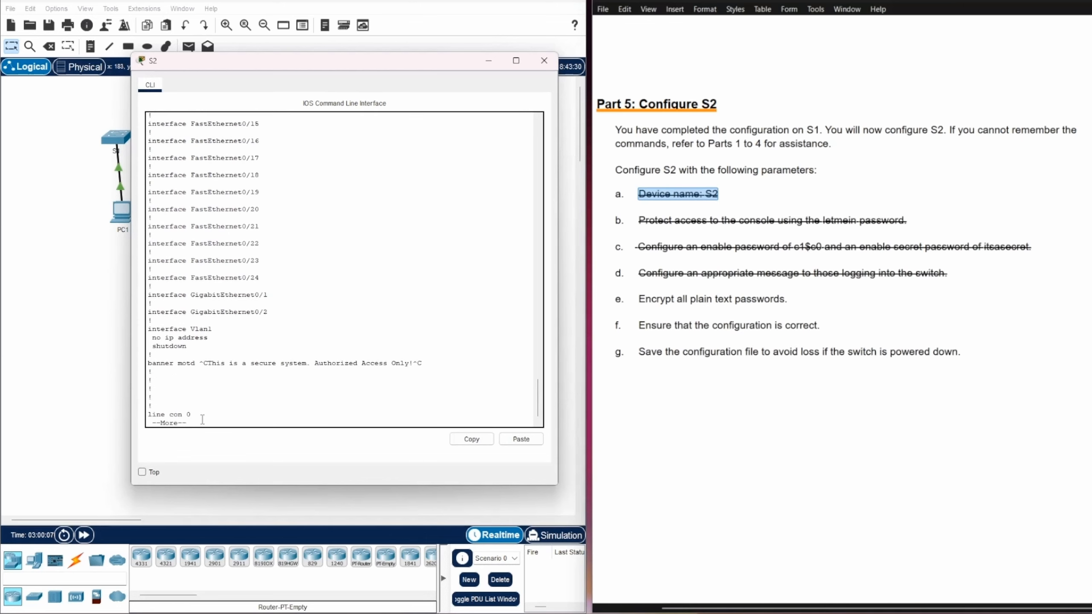
pyautogui.moveTo(207, 364); pyautogui.dragTo(414, 363)
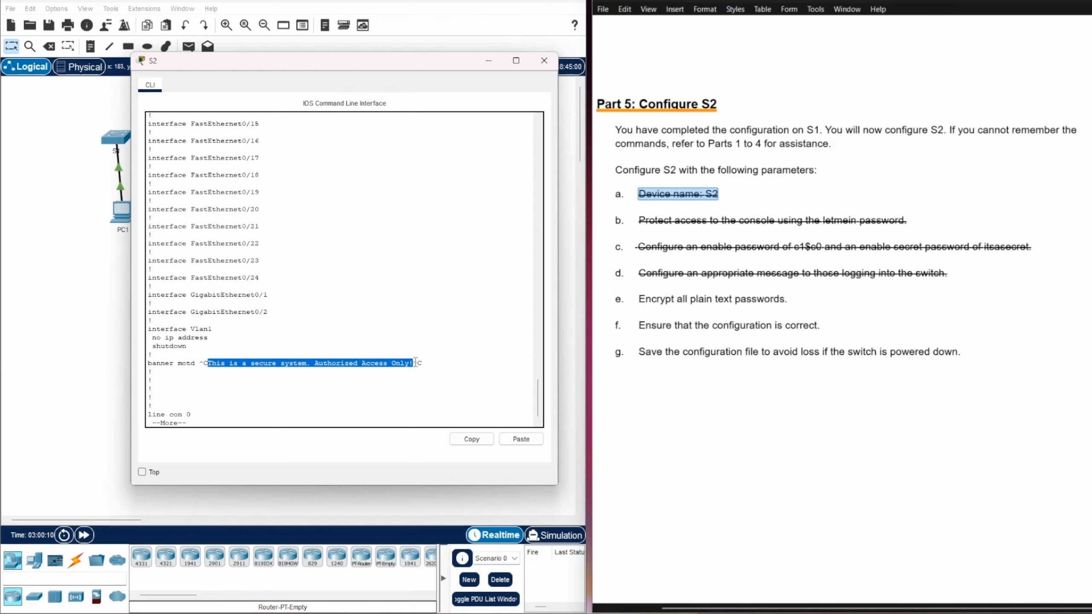
pyautogui.click(240, 412)
pyautogui.press('Return')
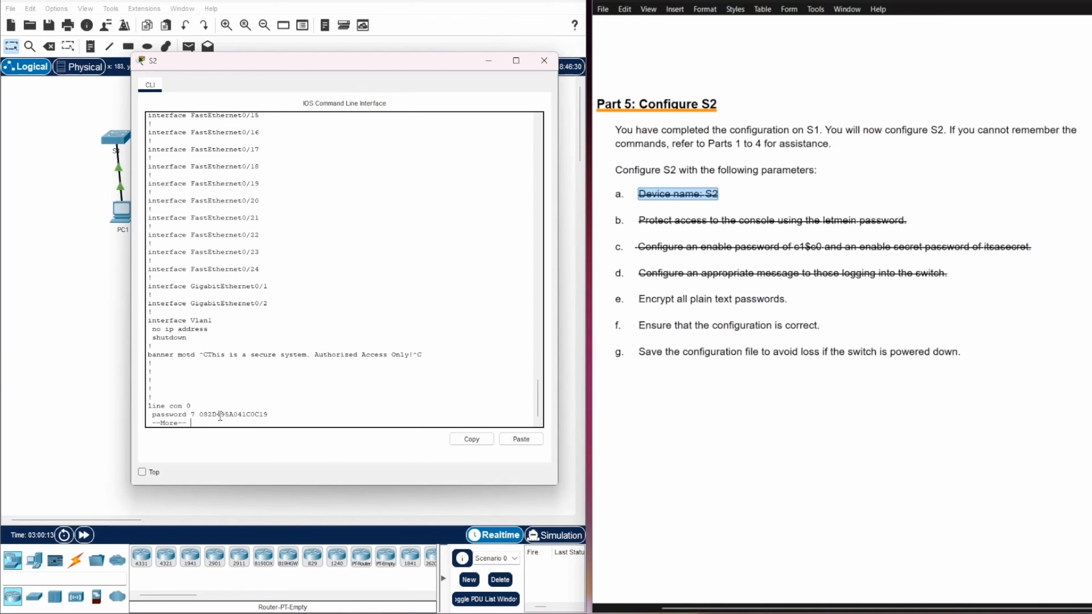
pyautogui.press('Return')
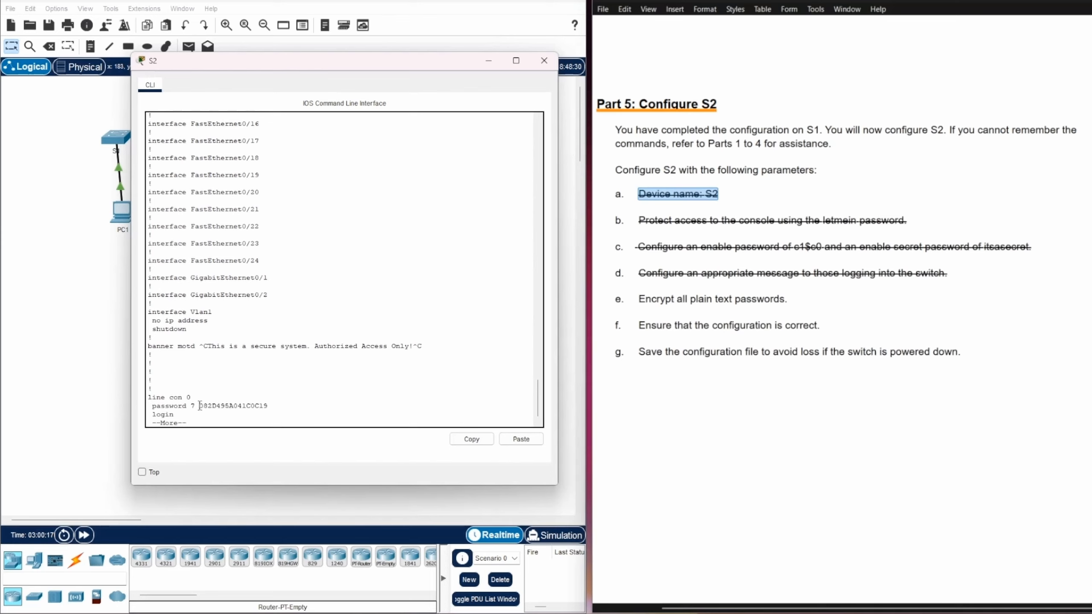
pyautogui.moveTo(201, 406); pyautogui.dragTo(271, 409)
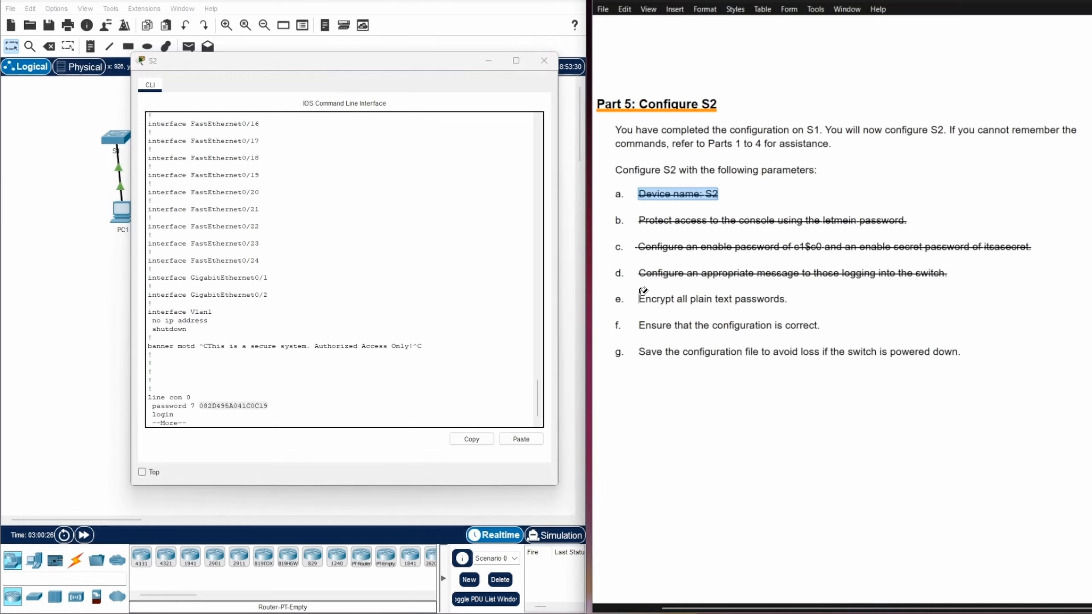
# Strike through checklist item f in the lab document
pyautogui.moveTo(642, 297); pyautogui.dragTo(685, 296)
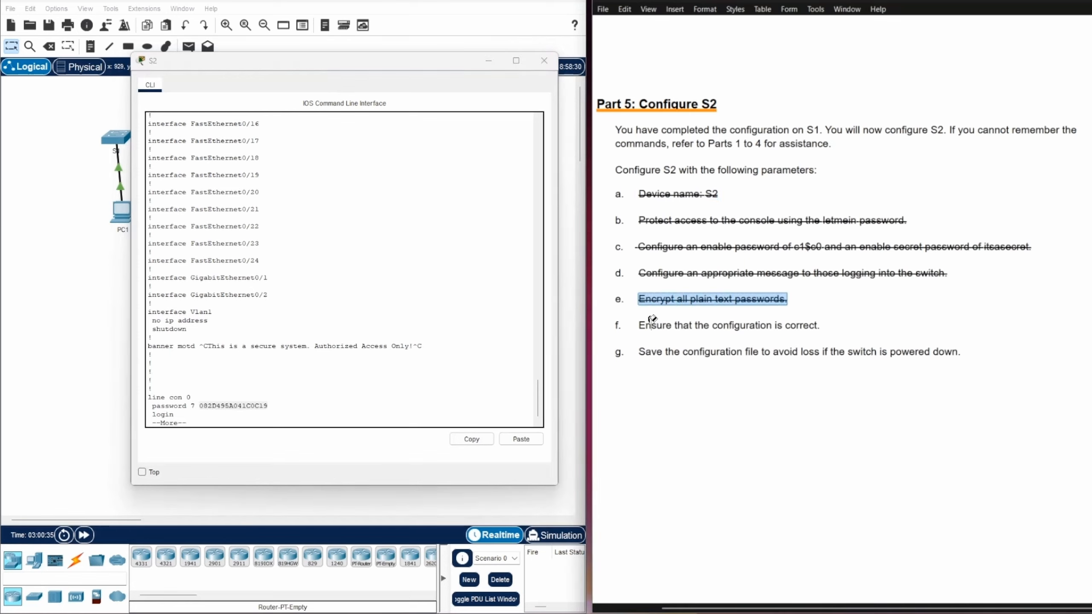
pyautogui.moveTo(643, 318); pyautogui.dragTo(824, 318)
pyautogui.hotkey('ctrl', 'shift', 'x')
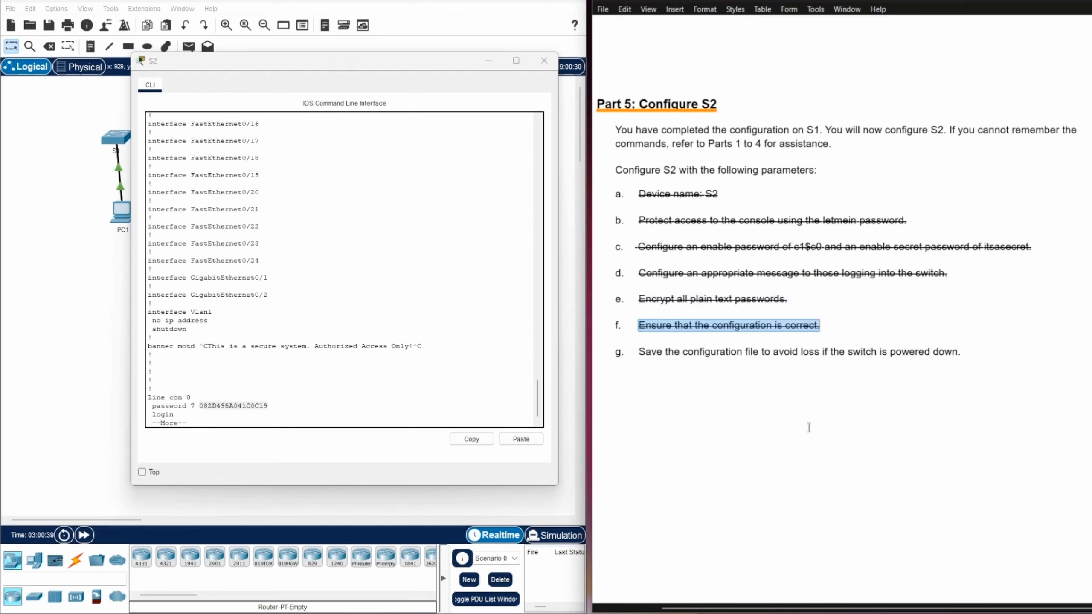
pyautogui.scroll(7, 320, 336)
pyautogui.scroll(-5, 320, 336)
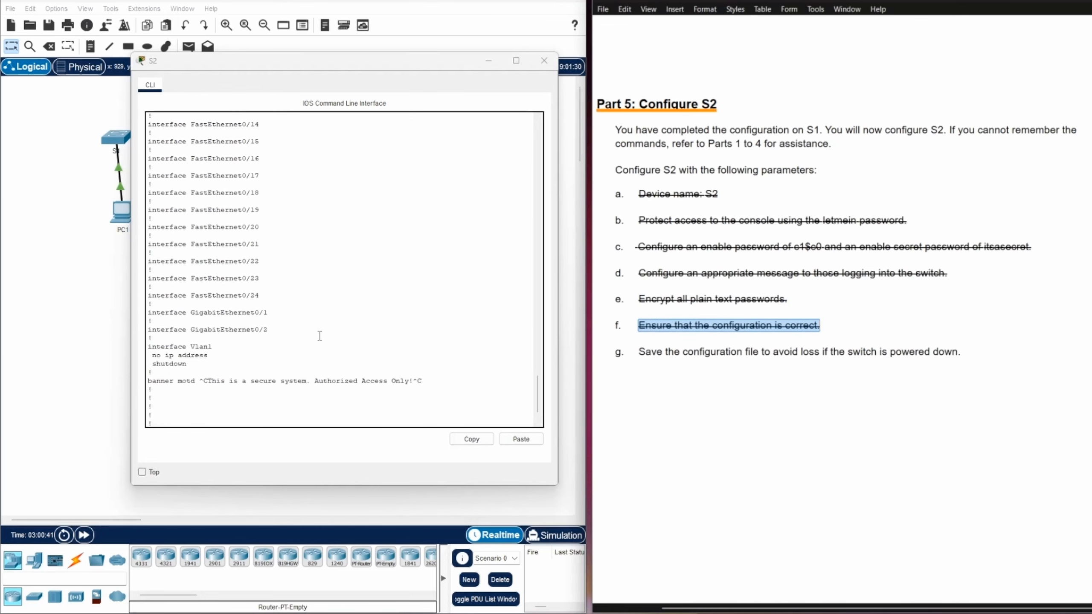
pyautogui.scroll(10, 332, 282)
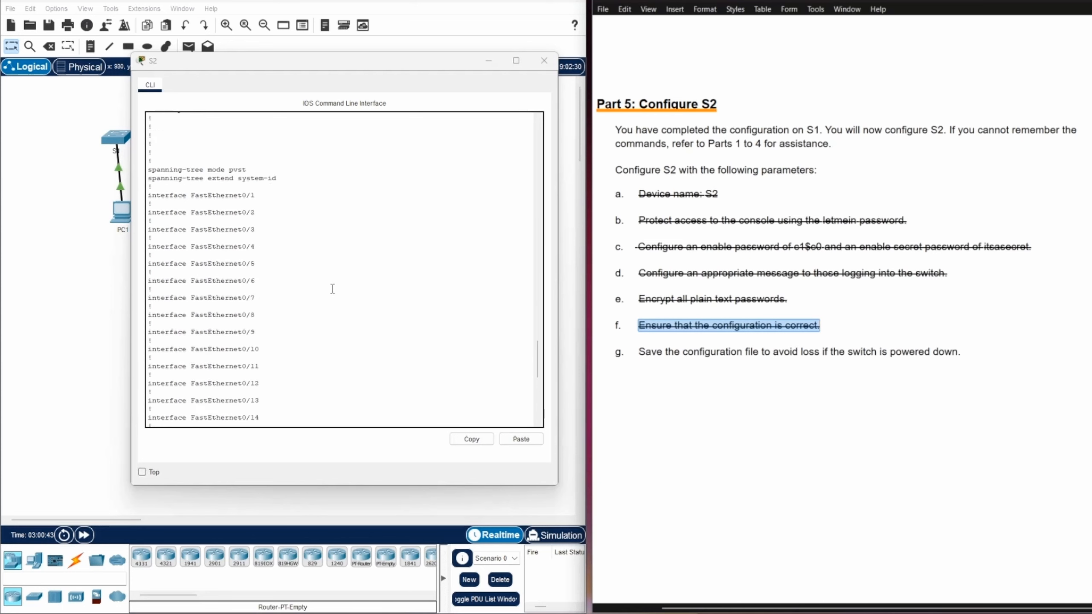
pyautogui.scroll(-10, 327, 279)
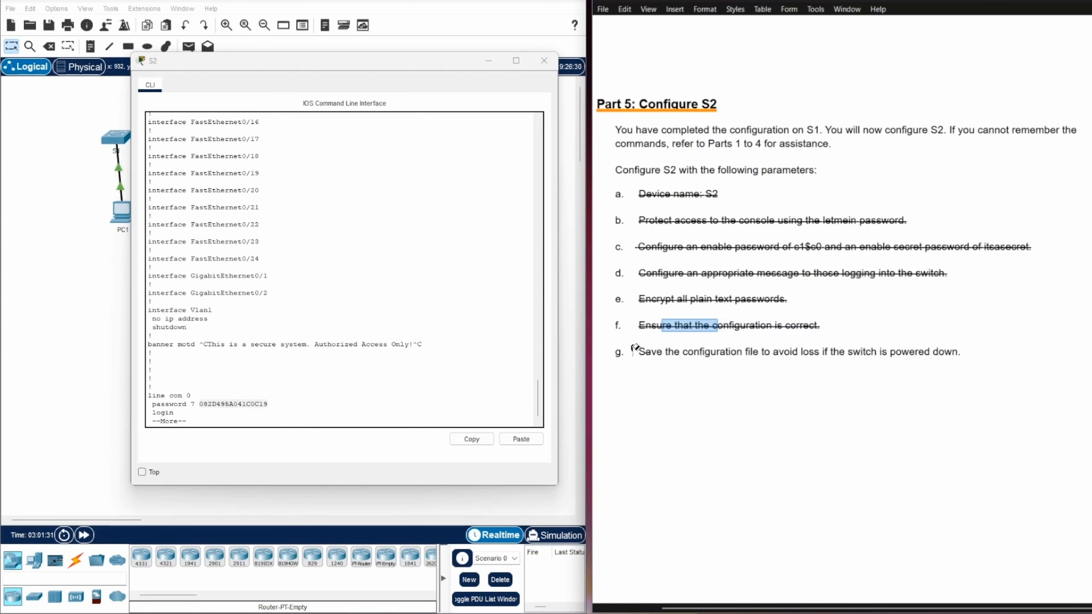
# Mark checklist item g about saving the configuration, and move the S2 console down to reveal the switch
pyautogui.moveTo(638, 350); pyautogui.dragTo(965, 341)
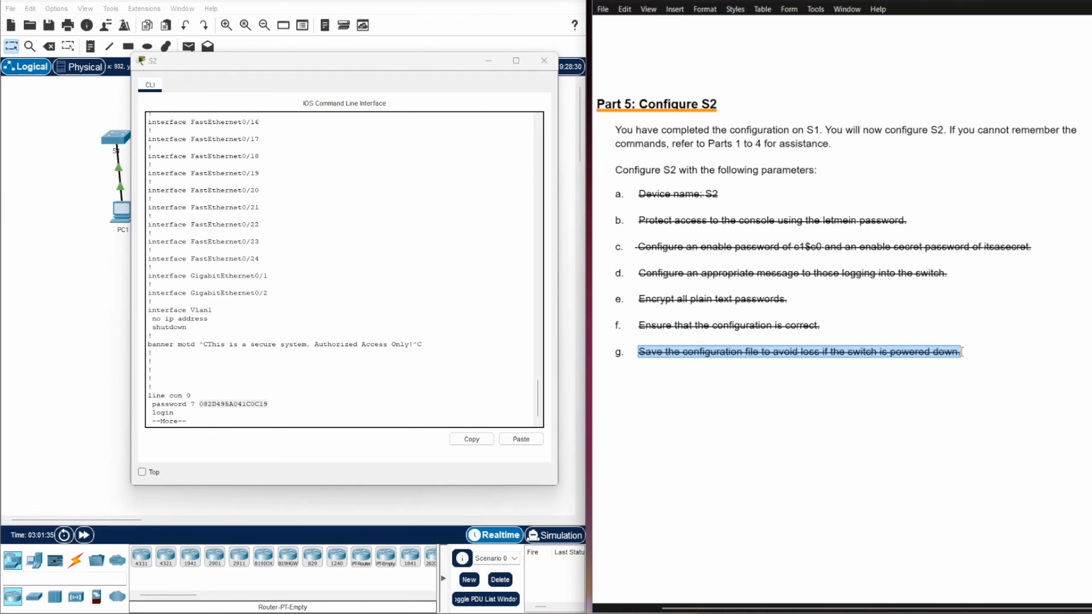
pyautogui.click(222, 422)
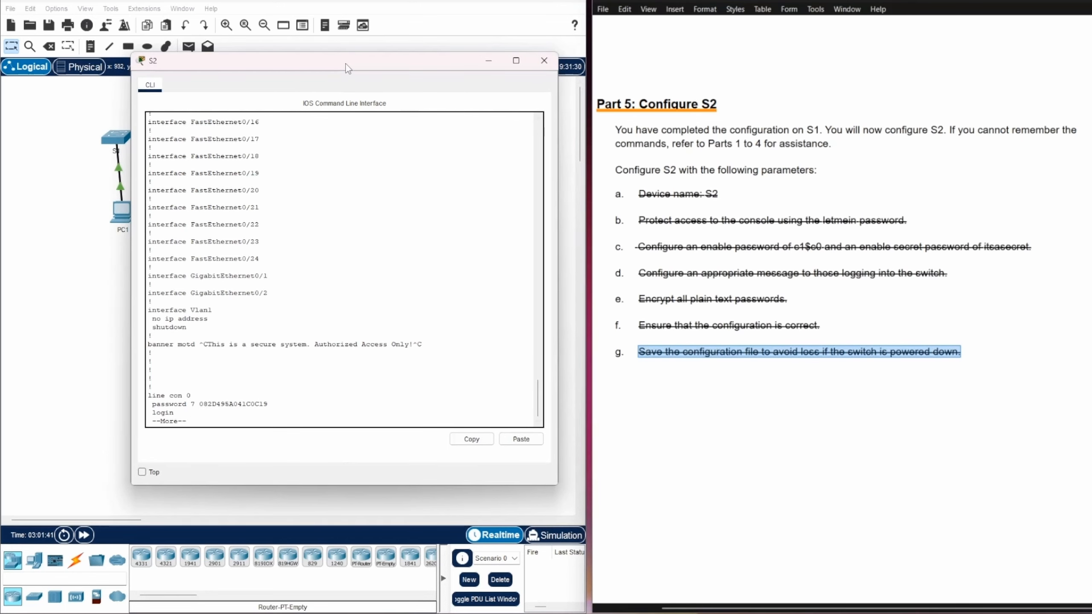
pyautogui.moveTo(345, 63); pyautogui.dragTo(313, 264)
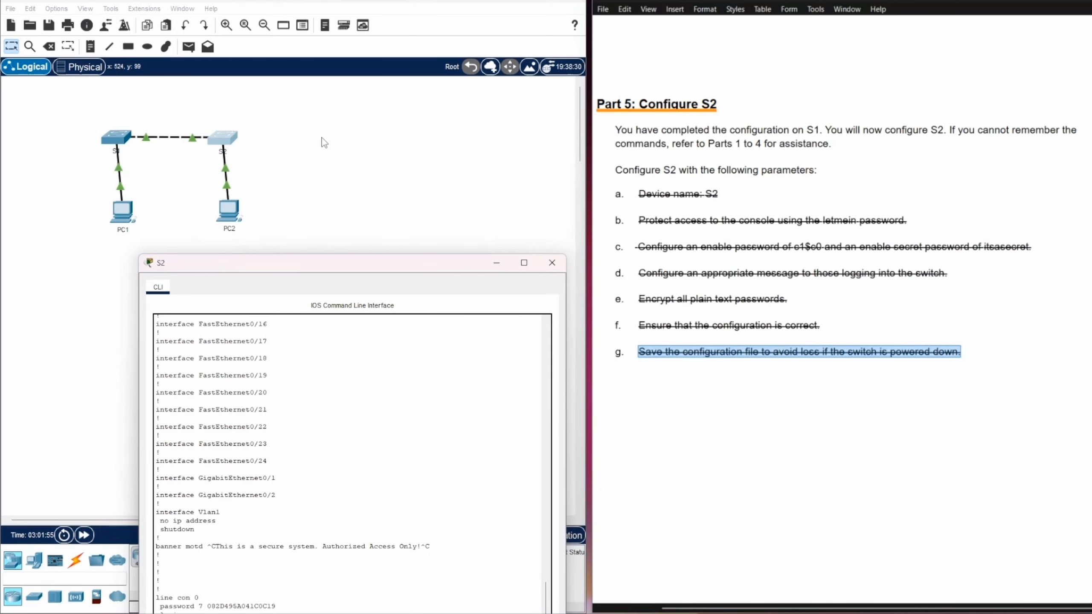
# Reposition the S2 console window, then close it
pyautogui.moveTo(372, 260); pyautogui.dragTo(360, 97)
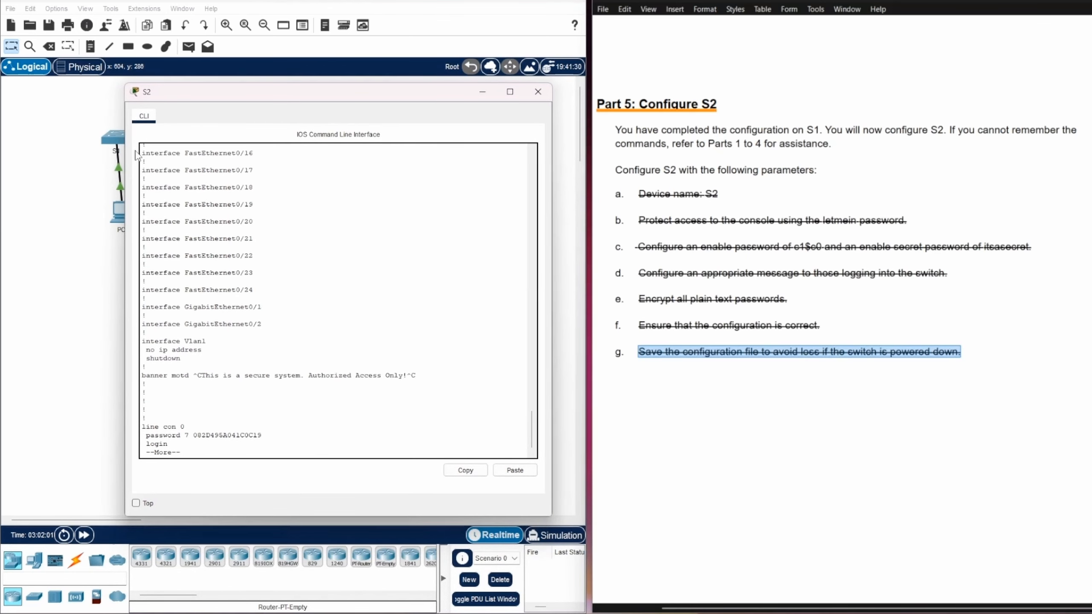
pyautogui.moveTo(278, 96); pyautogui.dragTo(289, 164)
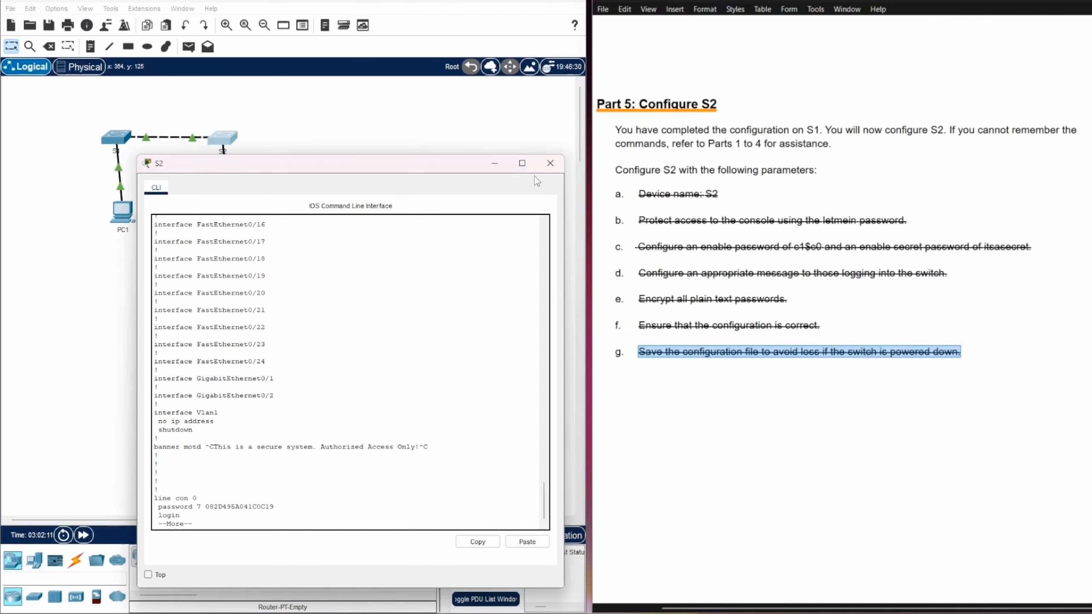
pyautogui.click(549, 168)
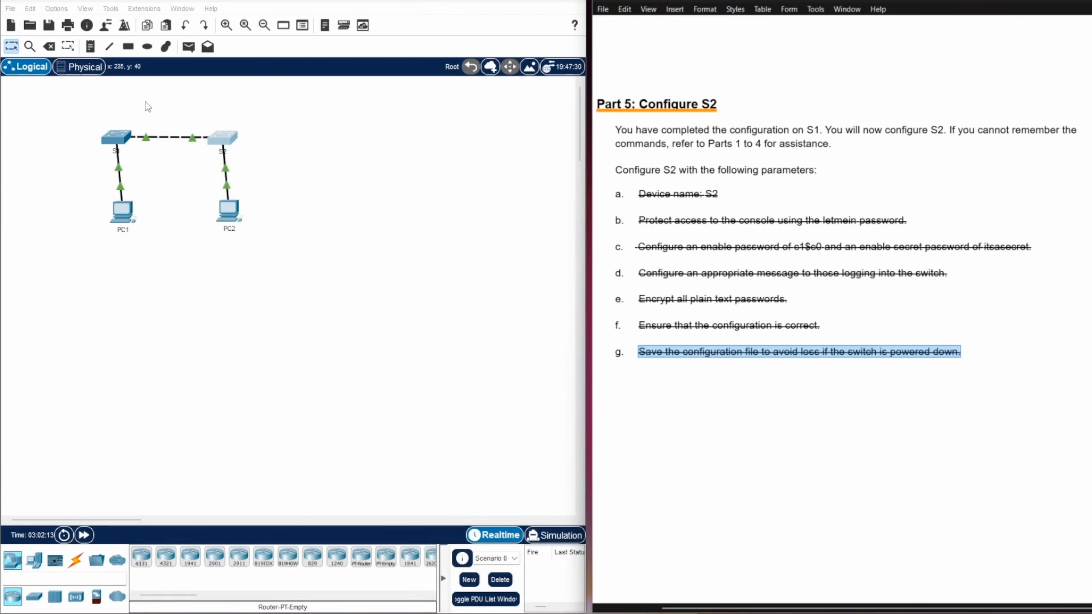
# Try deleting the S2–PC2 link and dismiss the Interface Locked notice
pyautogui.click(53, 49)
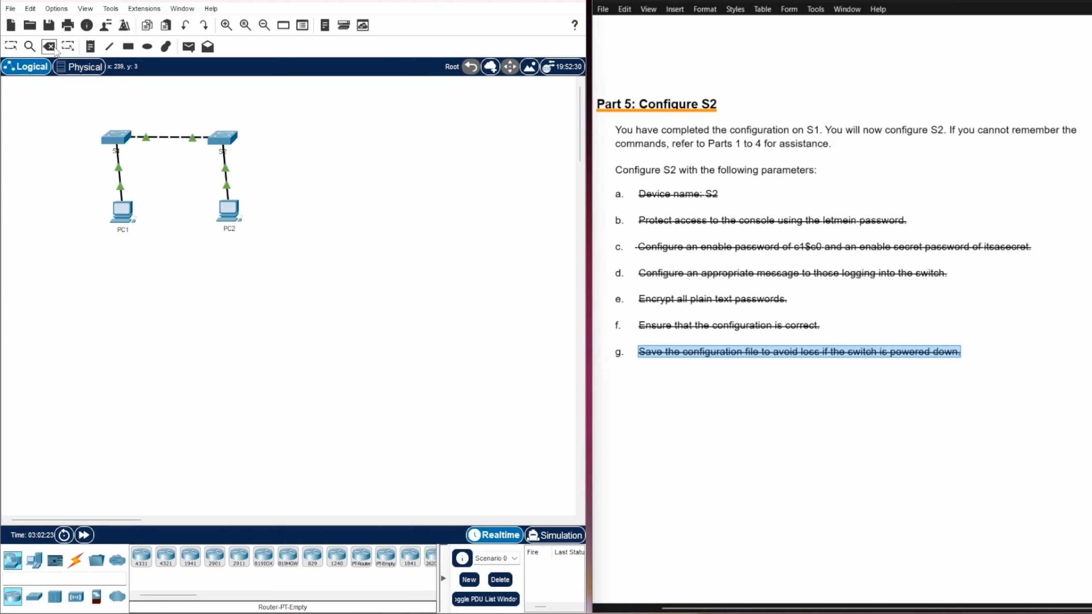
pyautogui.click(227, 169)
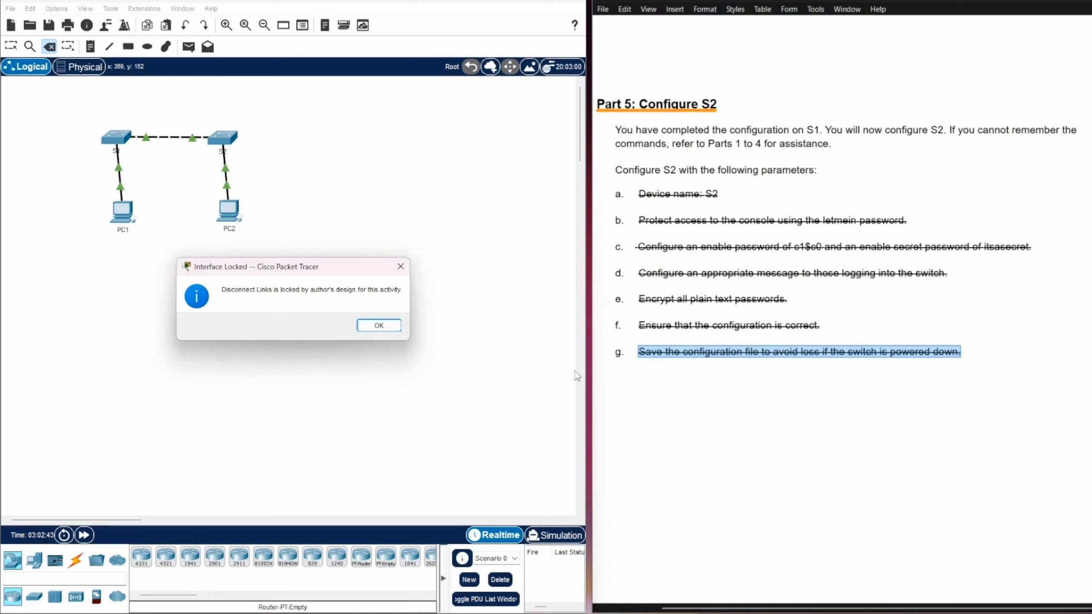
pyautogui.click(400, 266)
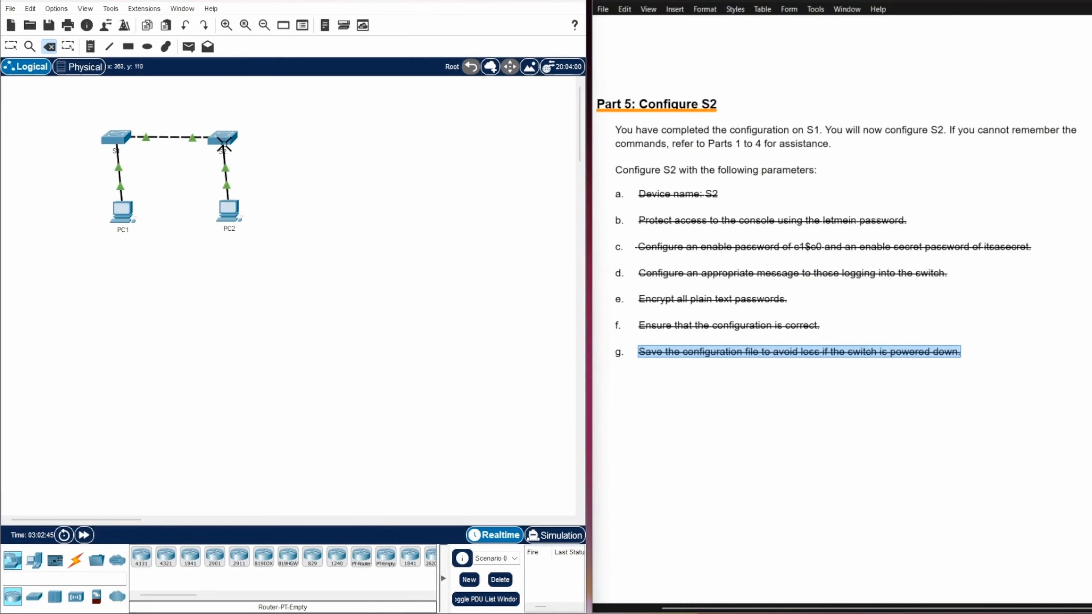
# Reopen S2's console, scroll through its command history, and end the session
pyautogui.press('Escape')
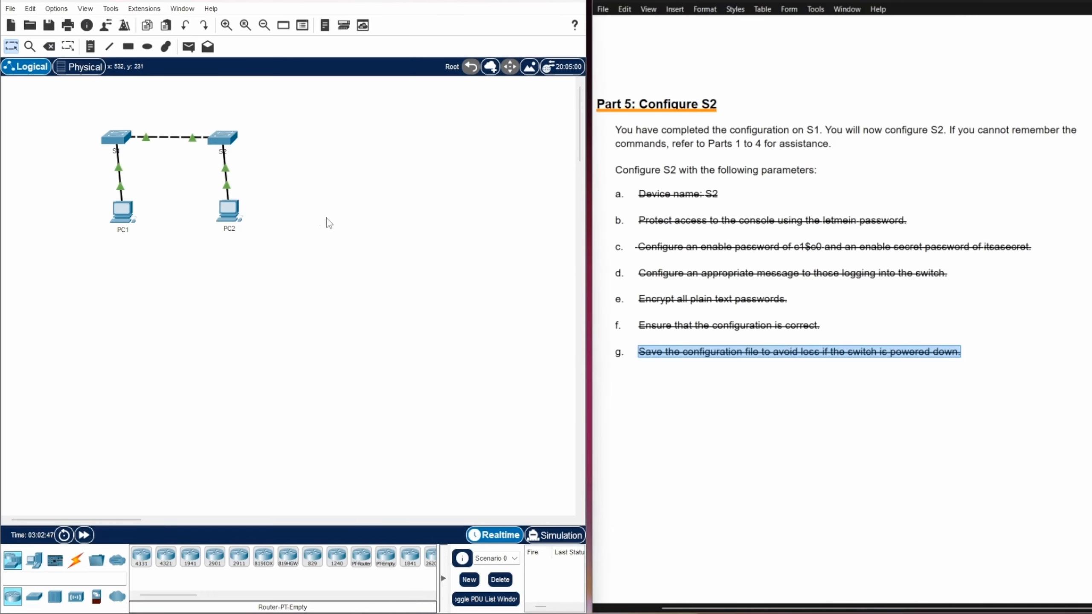
pyautogui.click(221, 144)
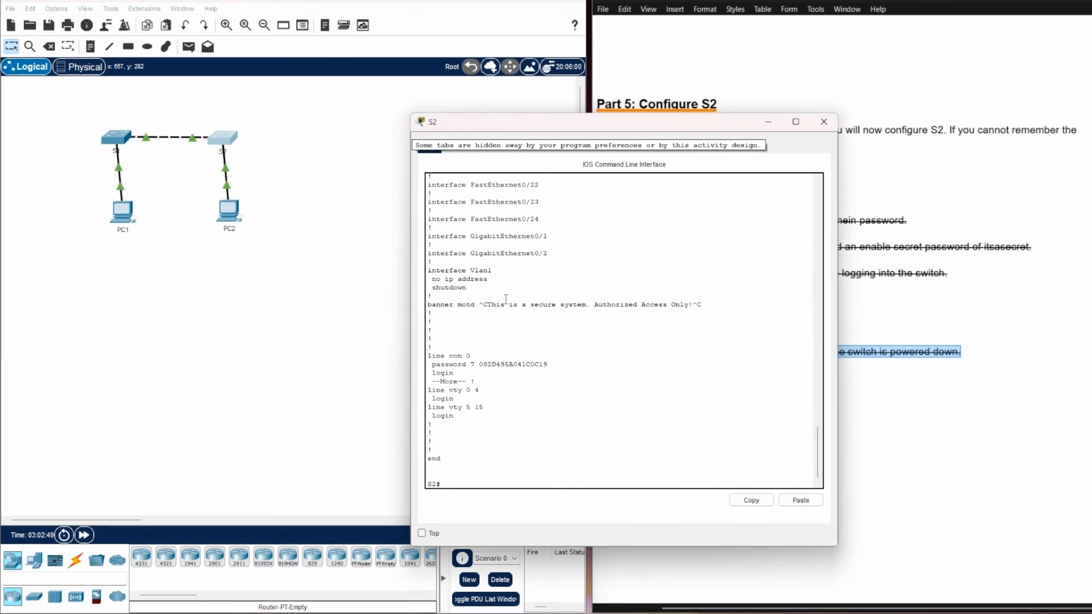
pyautogui.scroll(20, 713, 400)
pyautogui.scroll(-10, 696, 392)
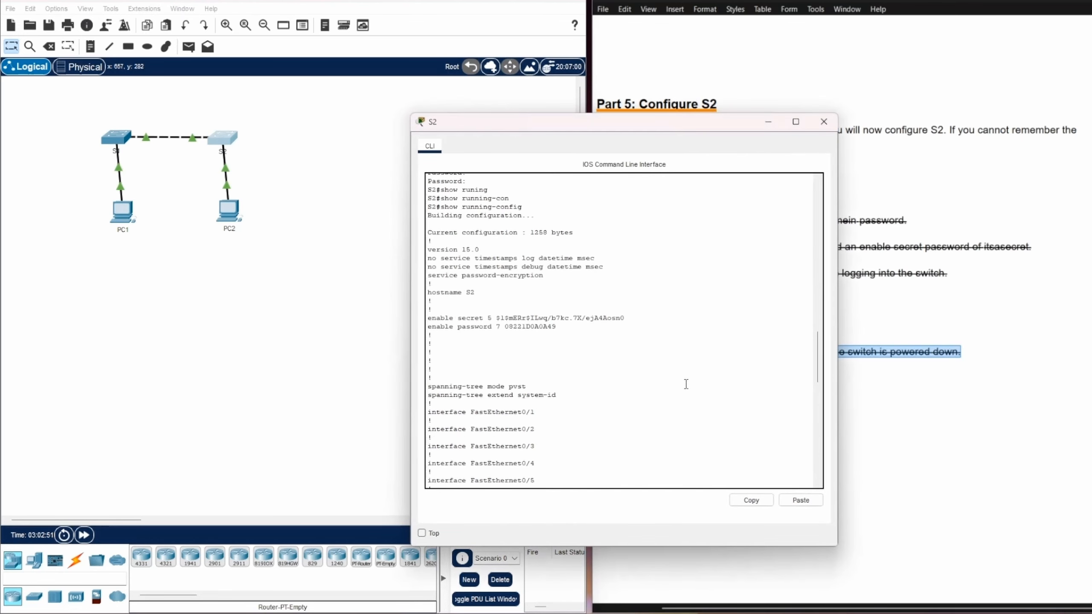
pyautogui.scroll(15, 688, 387)
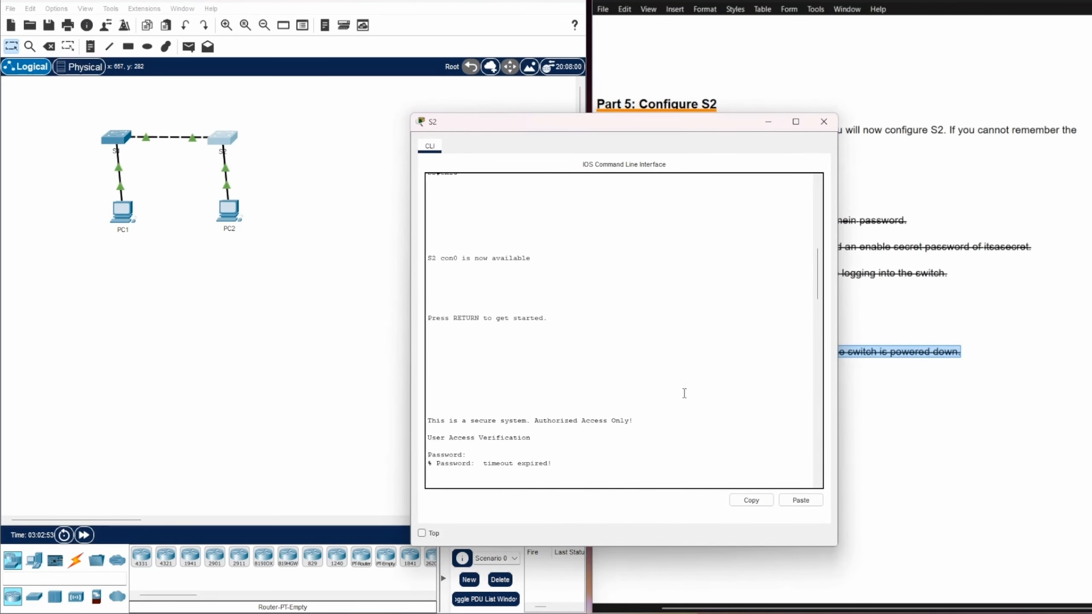
pyautogui.scroll(6, 694, 398)
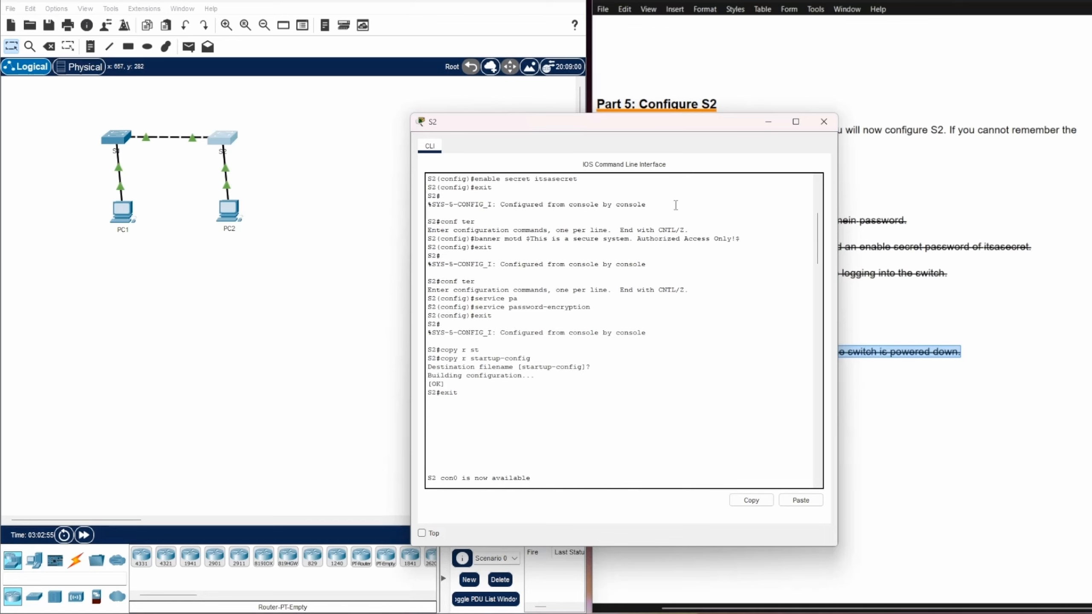
pyautogui.moveTo(655, 135); pyautogui.dragTo(373, 107)
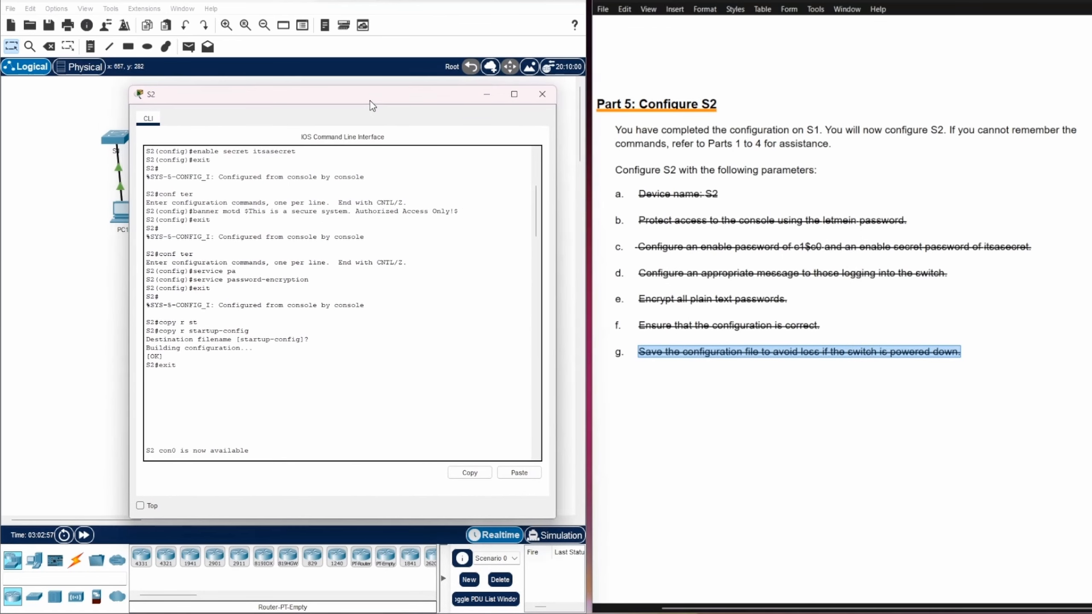
pyautogui.scroll(7, 380, 306)
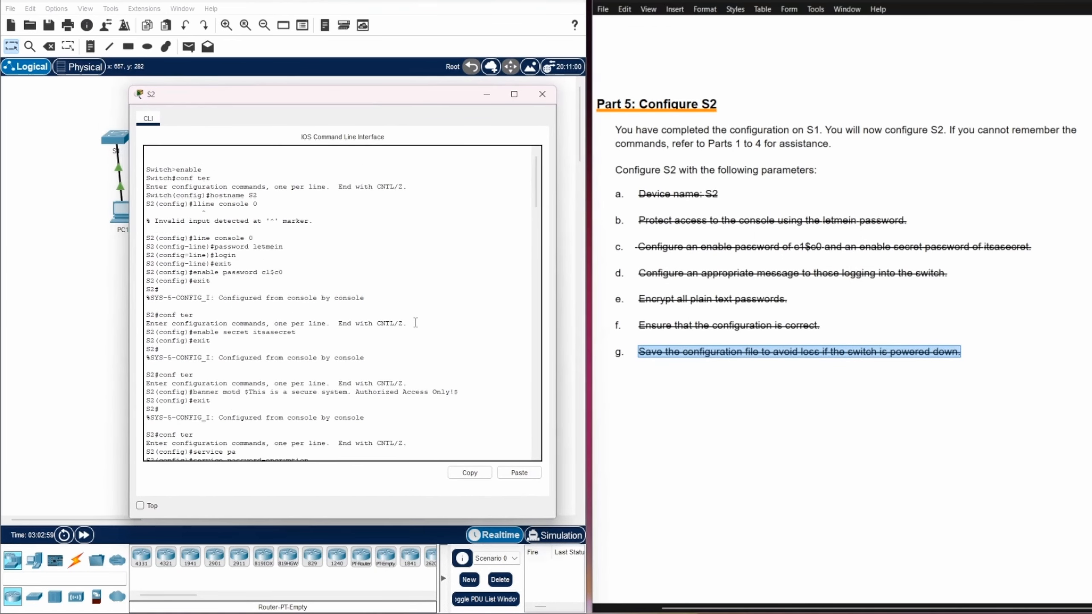
pyautogui.scroll(-8, 466, 297)
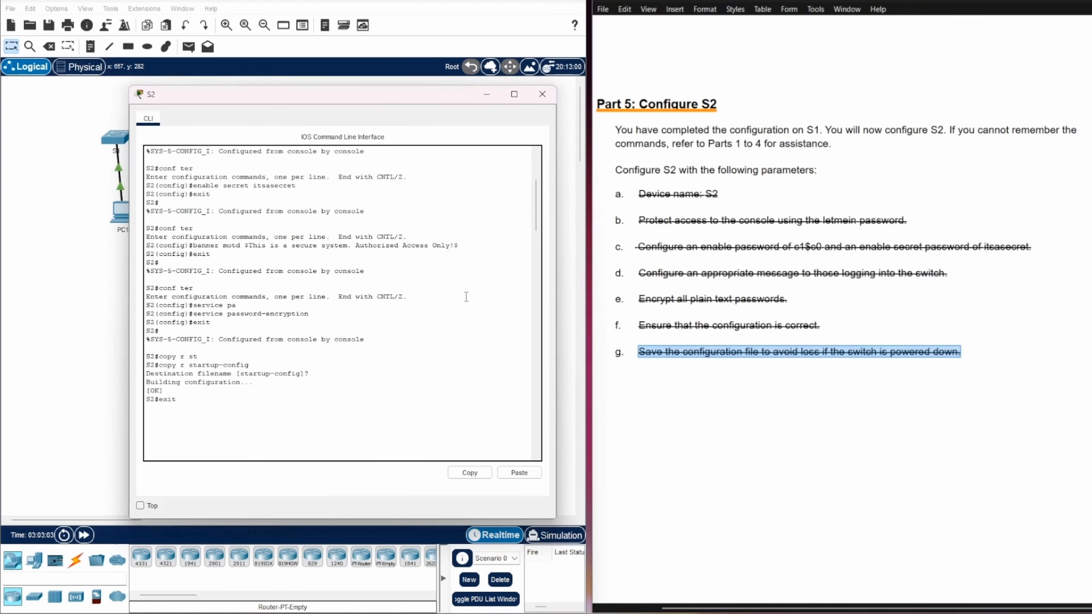
pyautogui.press('Return')
pyautogui.press('Return')
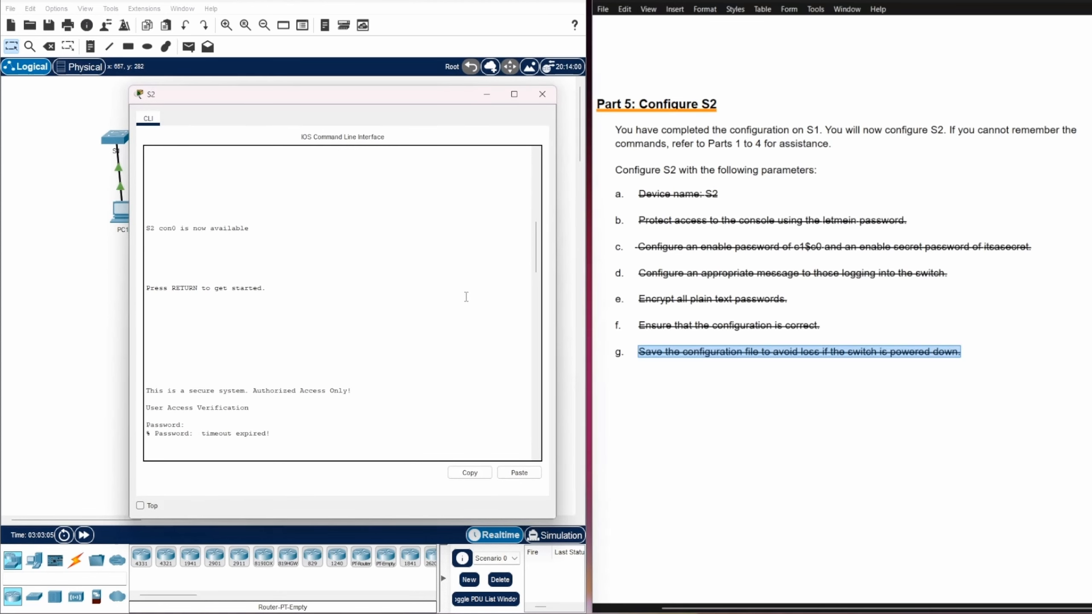
# Highlight the saved copy running-config startup-config command, close the console, and minimize the lab document
pyautogui.scroll(8, 466, 297)
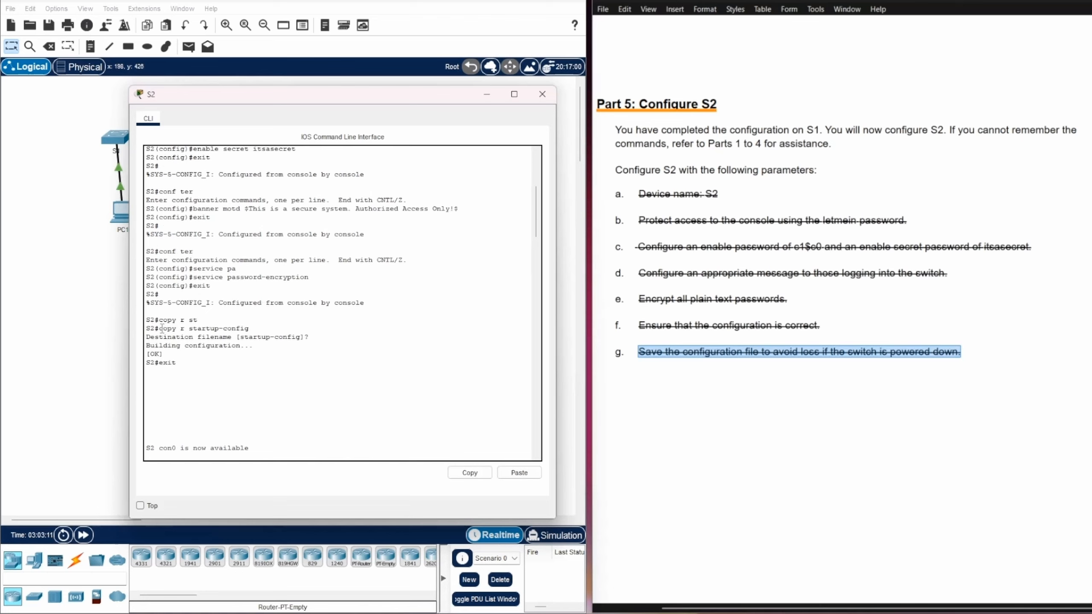
pyautogui.moveTo(162, 328); pyautogui.dragTo(267, 329)
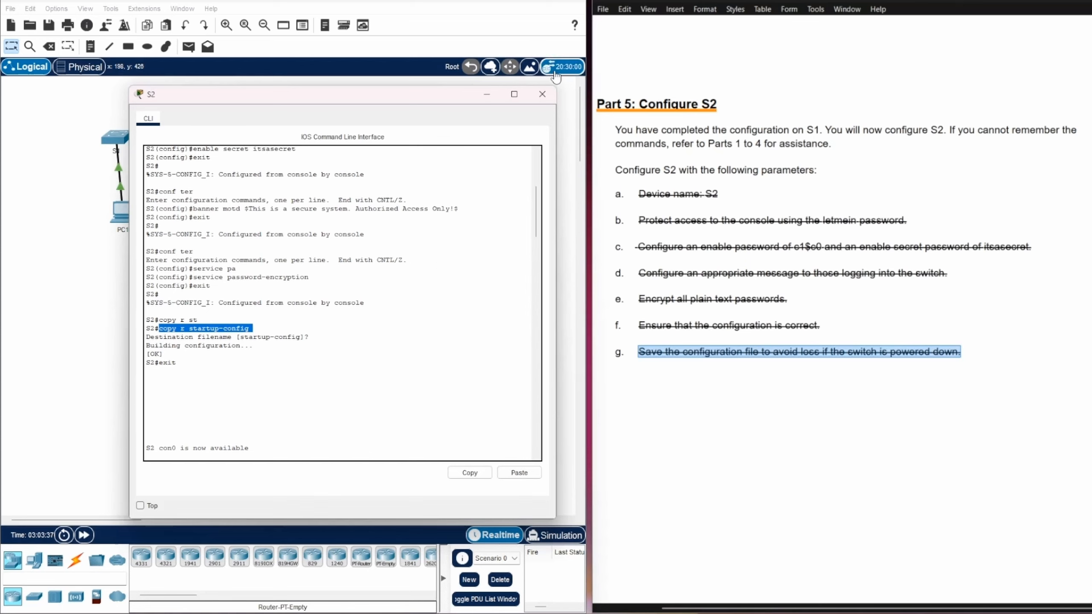
pyautogui.click(542, 94)
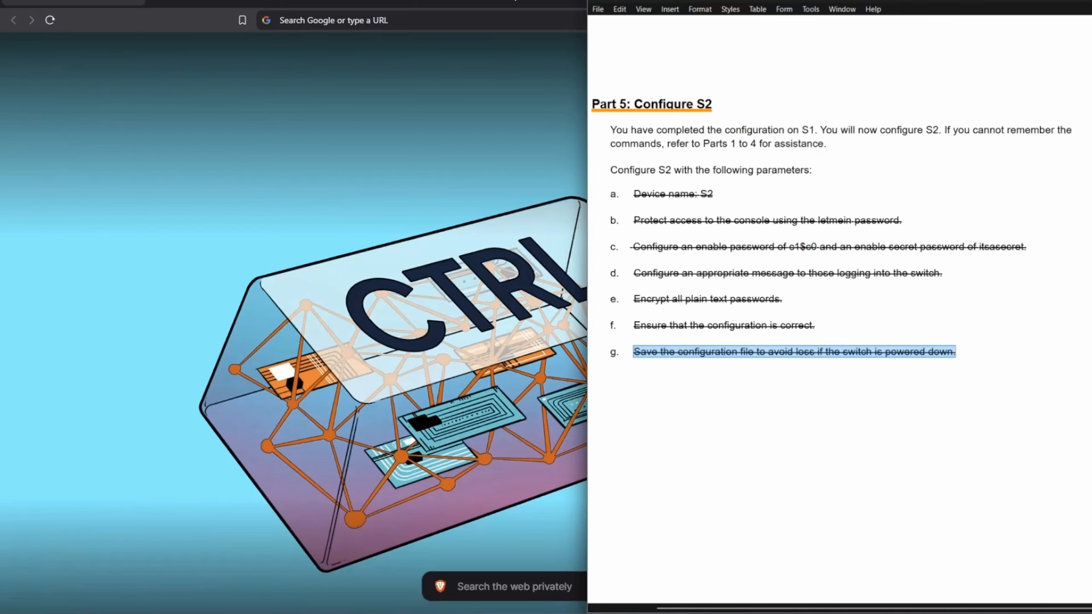
pyautogui.click(1090, 1)
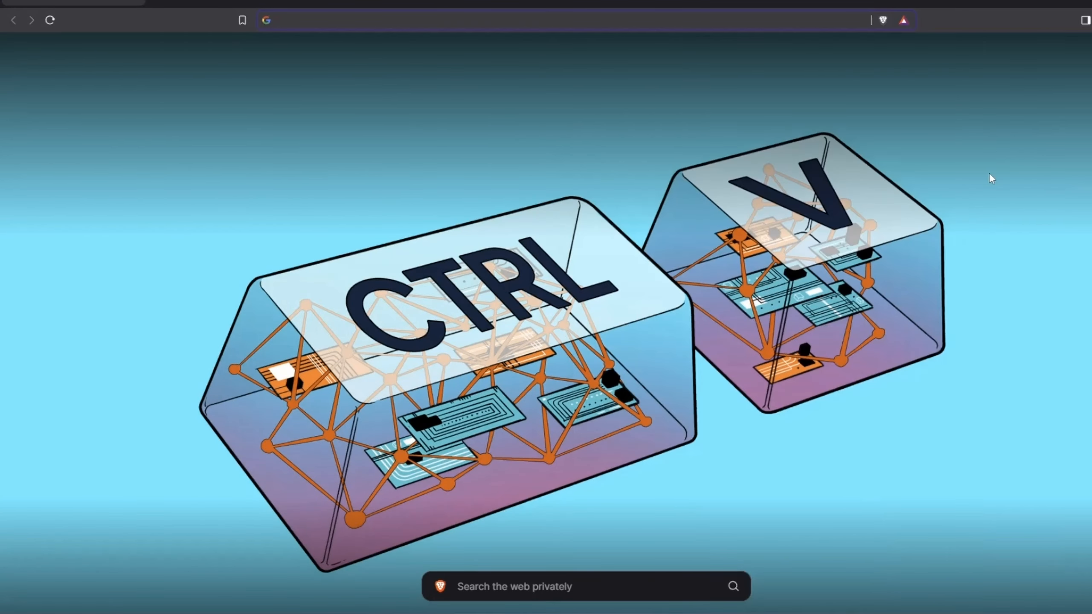